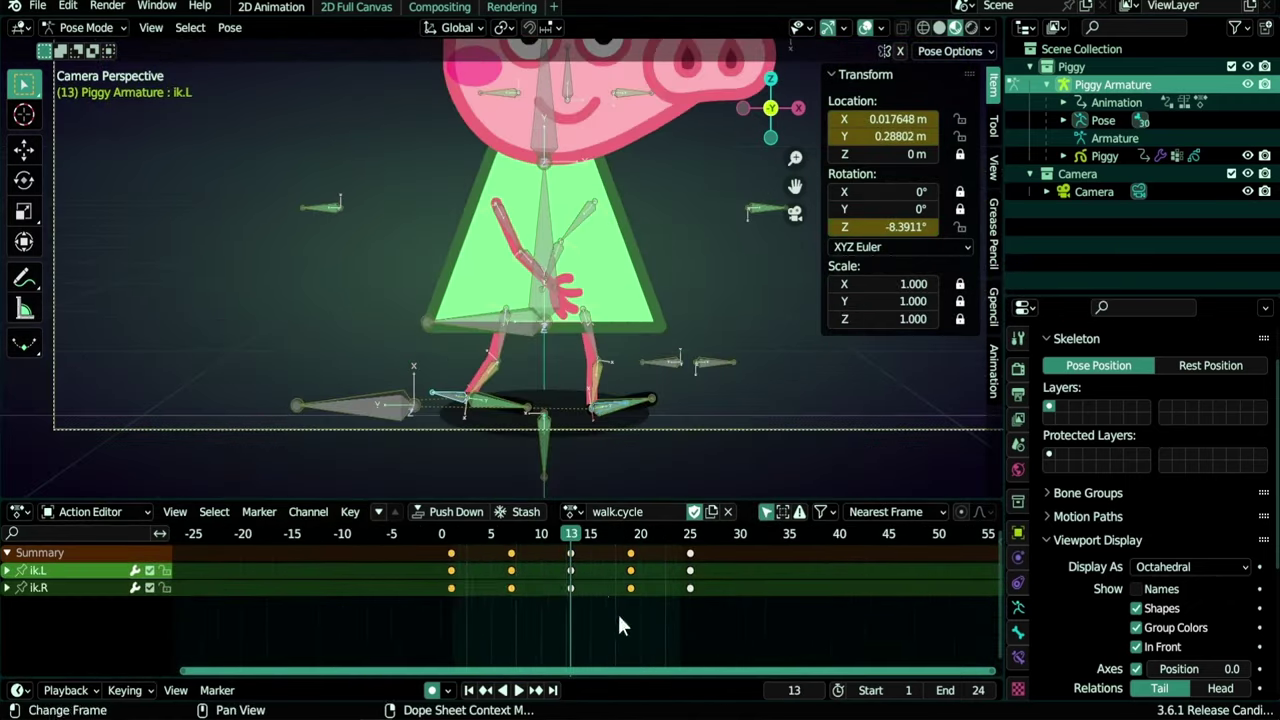
# Set the interpolation mode of the selected ik.L and ik.R keyframes in the walk.cycle action to Bezier
pyautogui.rightClick(480, 600)
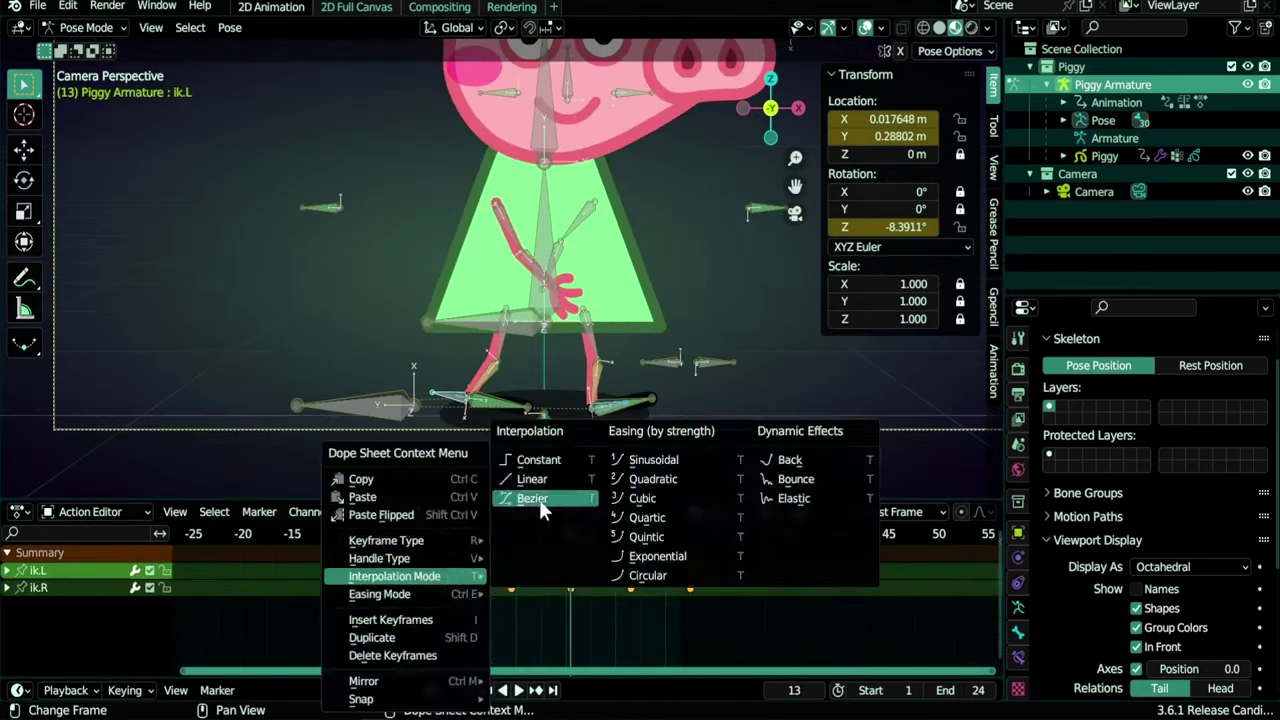
pyautogui.click(539, 499)
pyautogui.rightClick(523, 594)
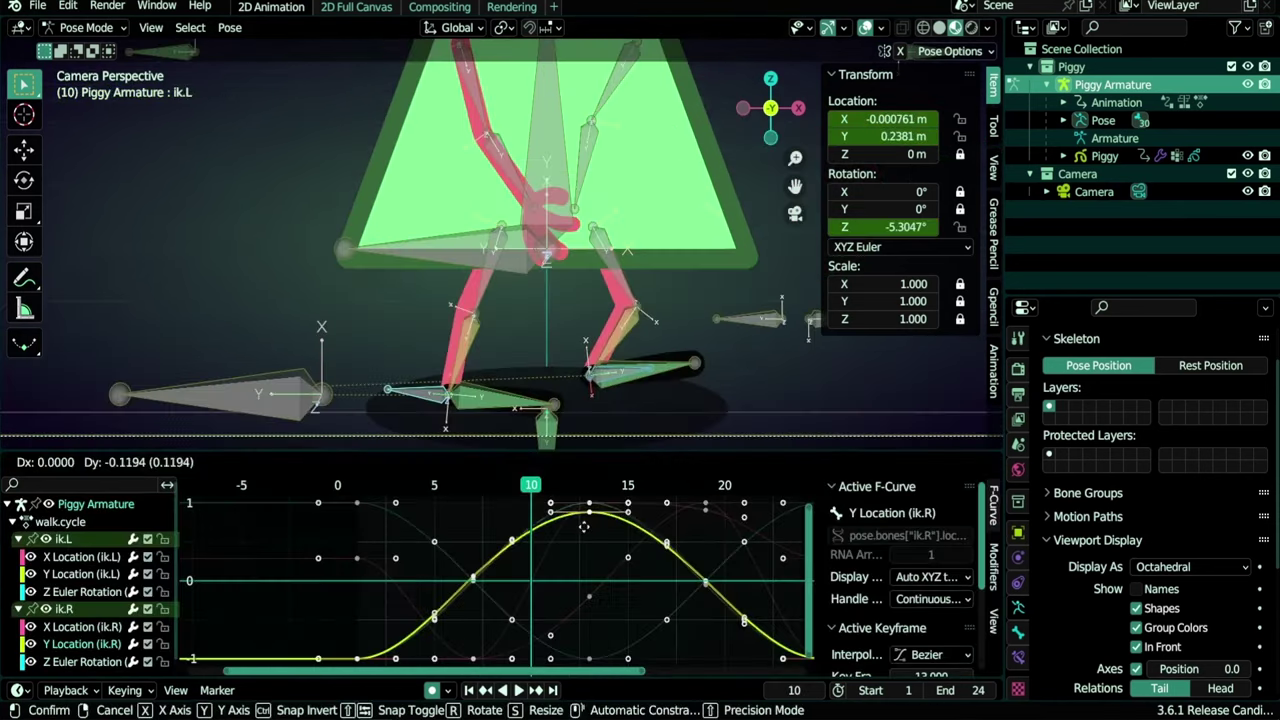
# Shift the peak keyframe of the ik.R Y Location curve and set its handle type to Aligned
pyautogui.click(583, 527)
pyautogui.press('v')
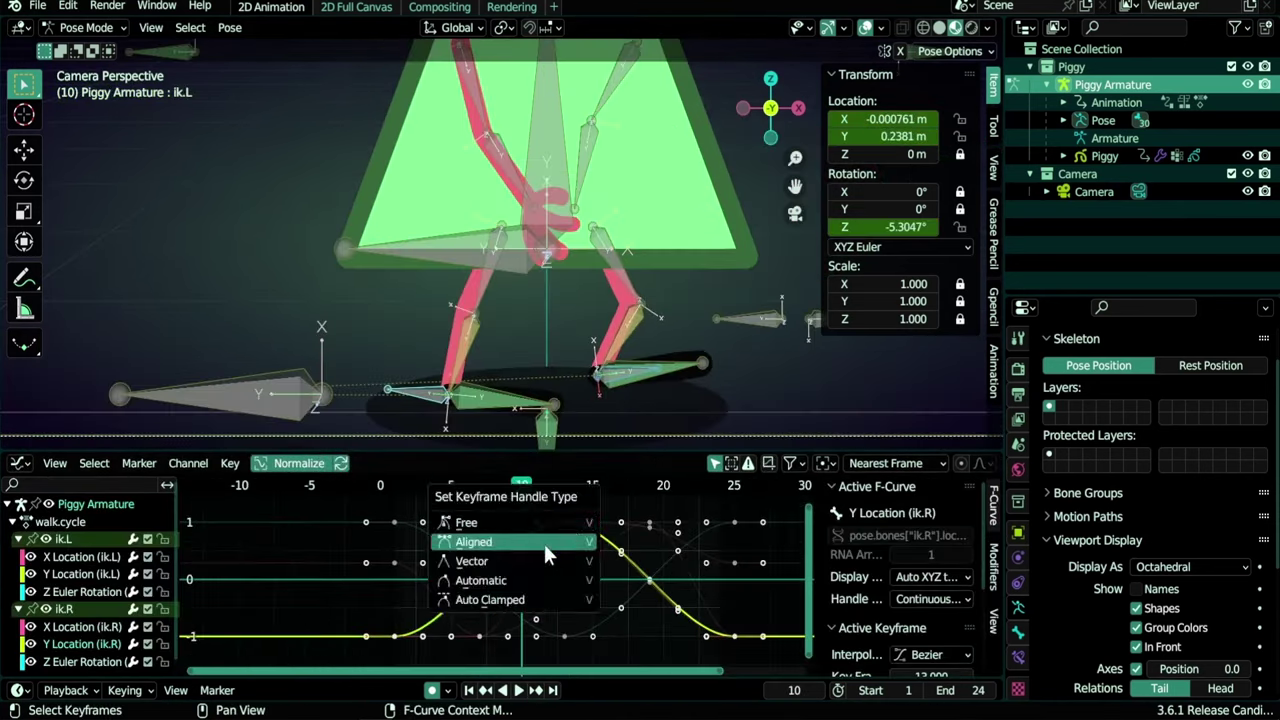
pyautogui.click(544, 546)
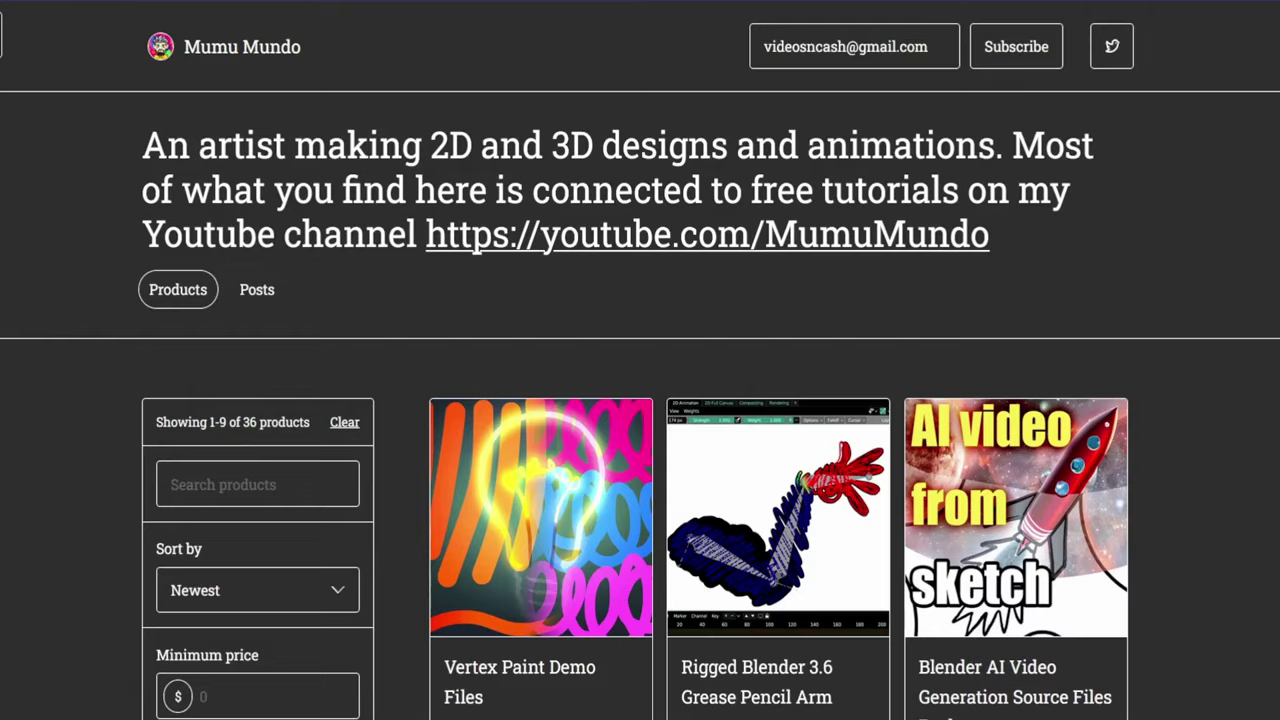
# Browse the Blender project files offered on the artist's online store page
pyautogui.scroll(-7, 640, 400)
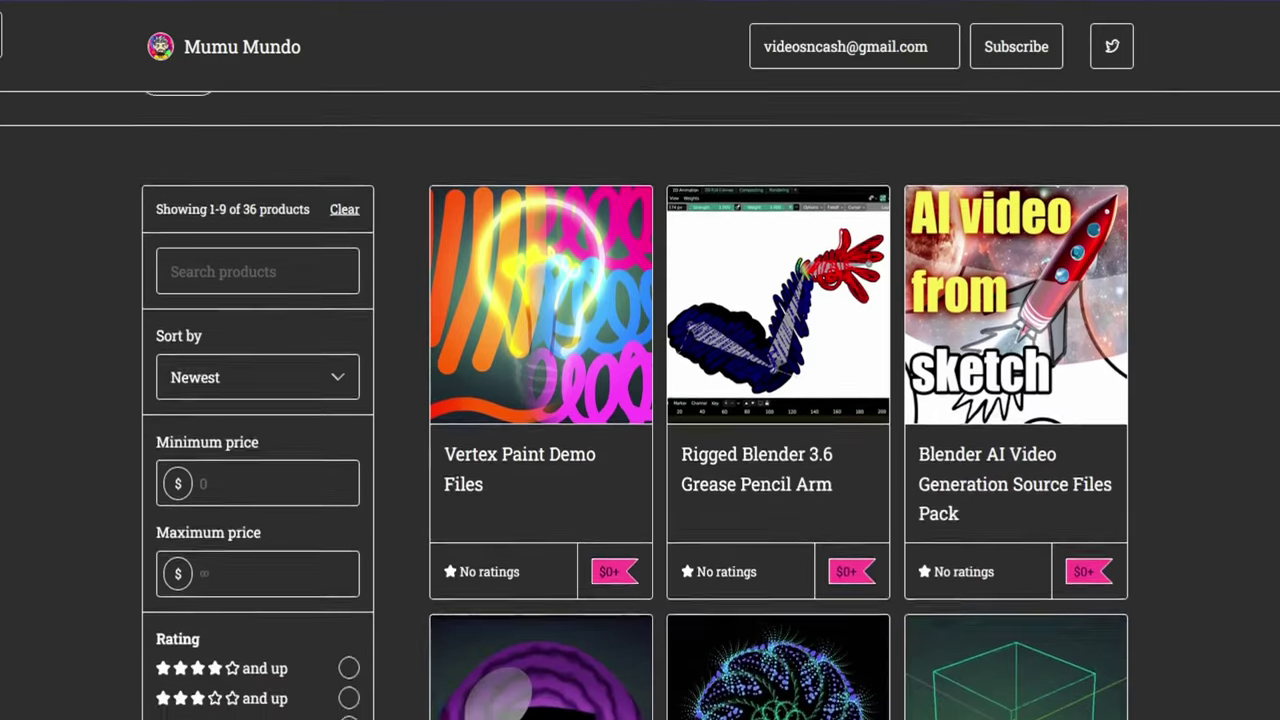
pyautogui.scroll(-2, 640, 400)
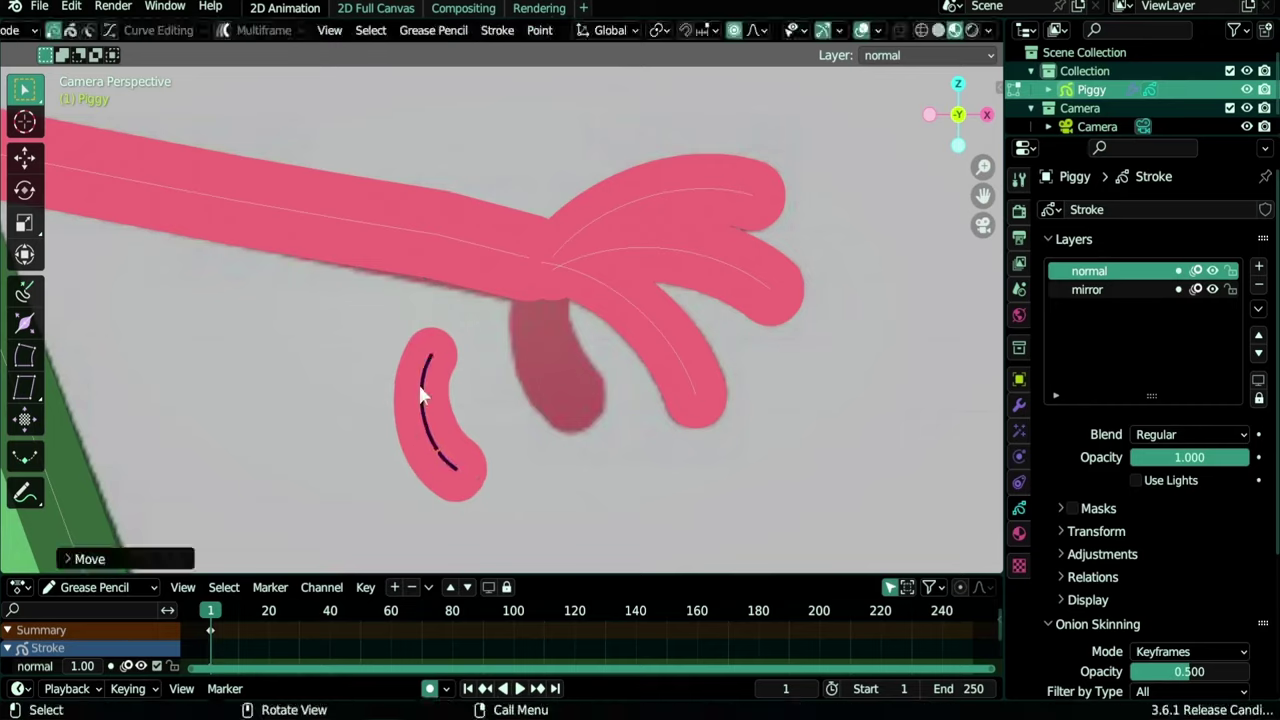
pyautogui.hotkey('alt', 's')
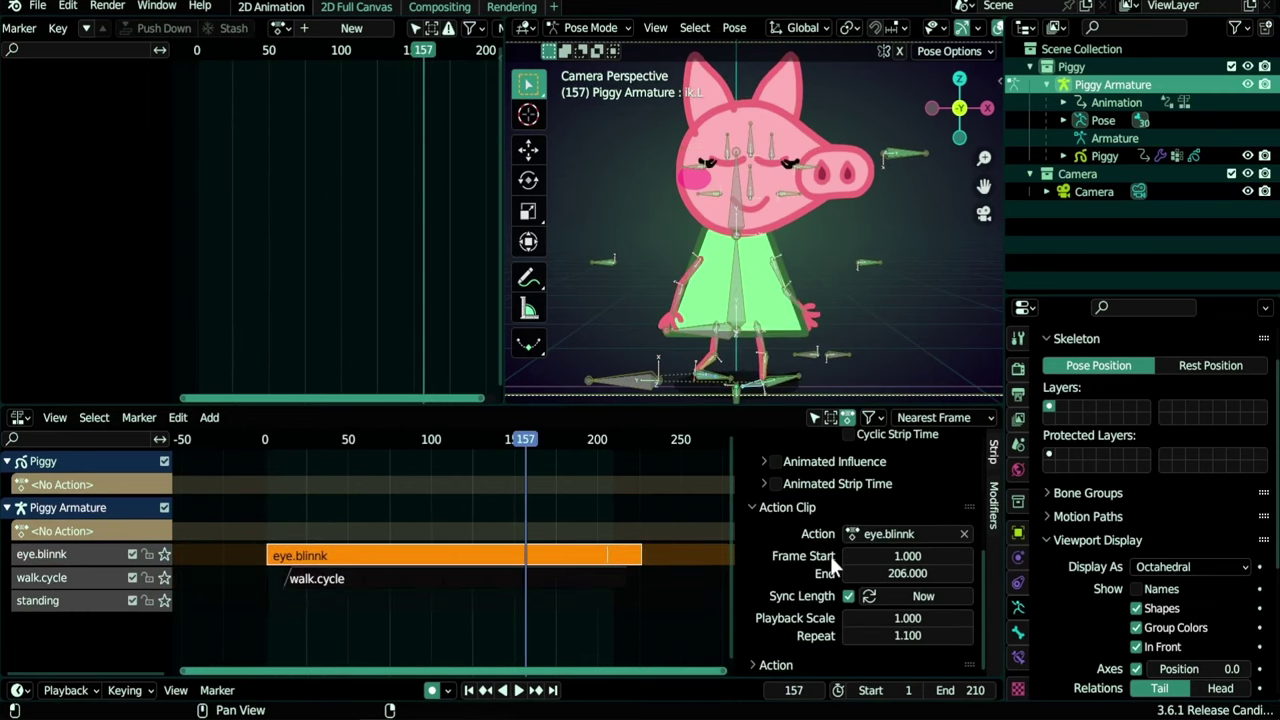
pyautogui.moveTo(840, 556); pyautogui.dragTo(805, 556)
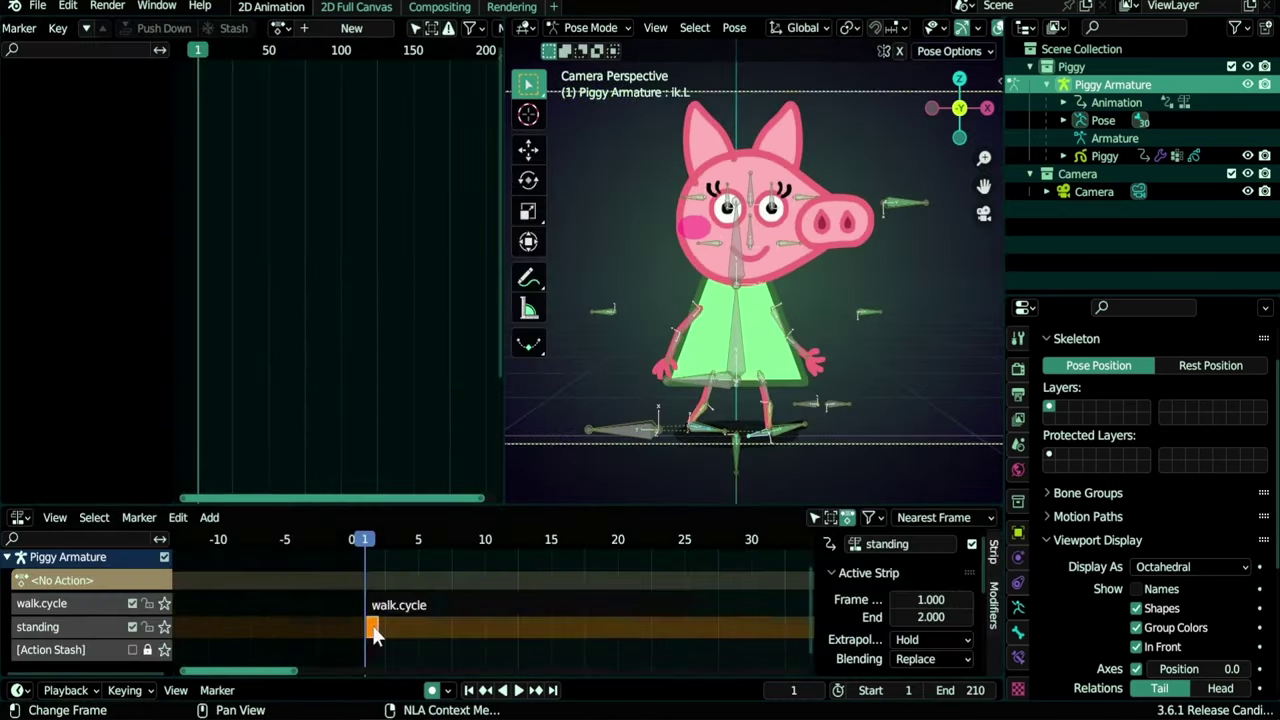
pyautogui.click(418, 540)
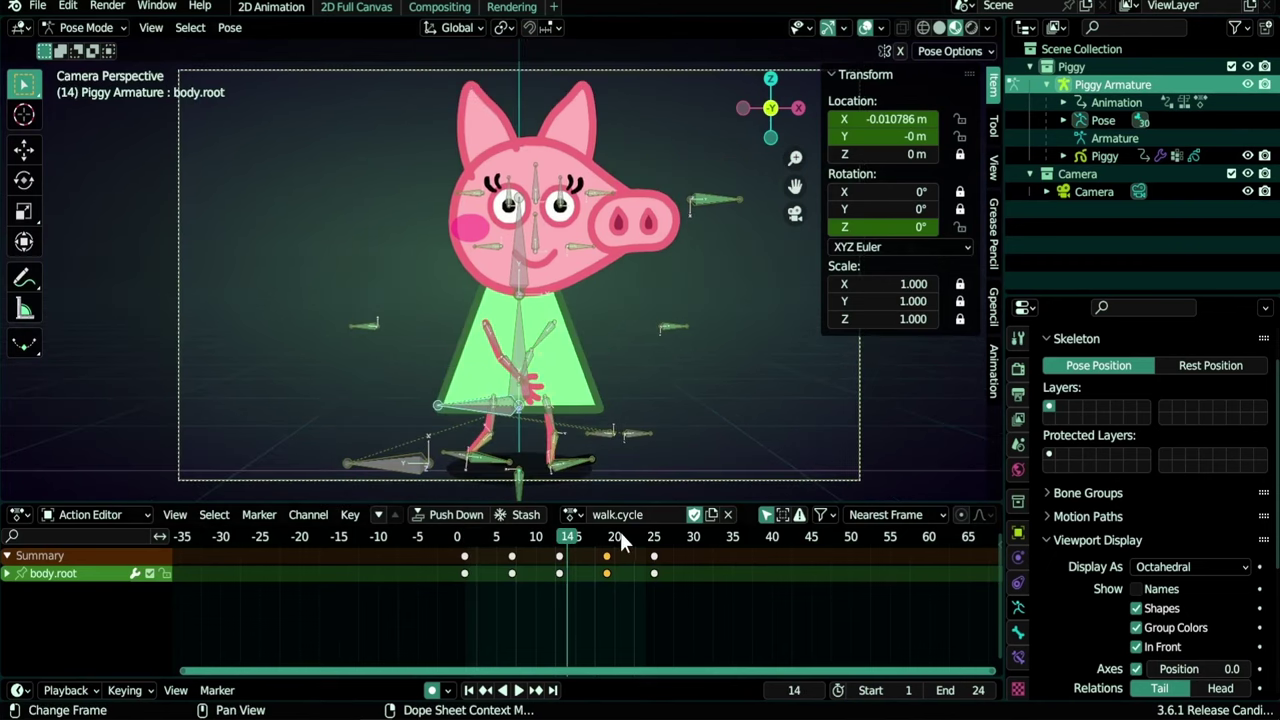
# Unlink the walk.cycle action from the pig armature and return the timeline to frame 1
pyautogui.click(727, 514)
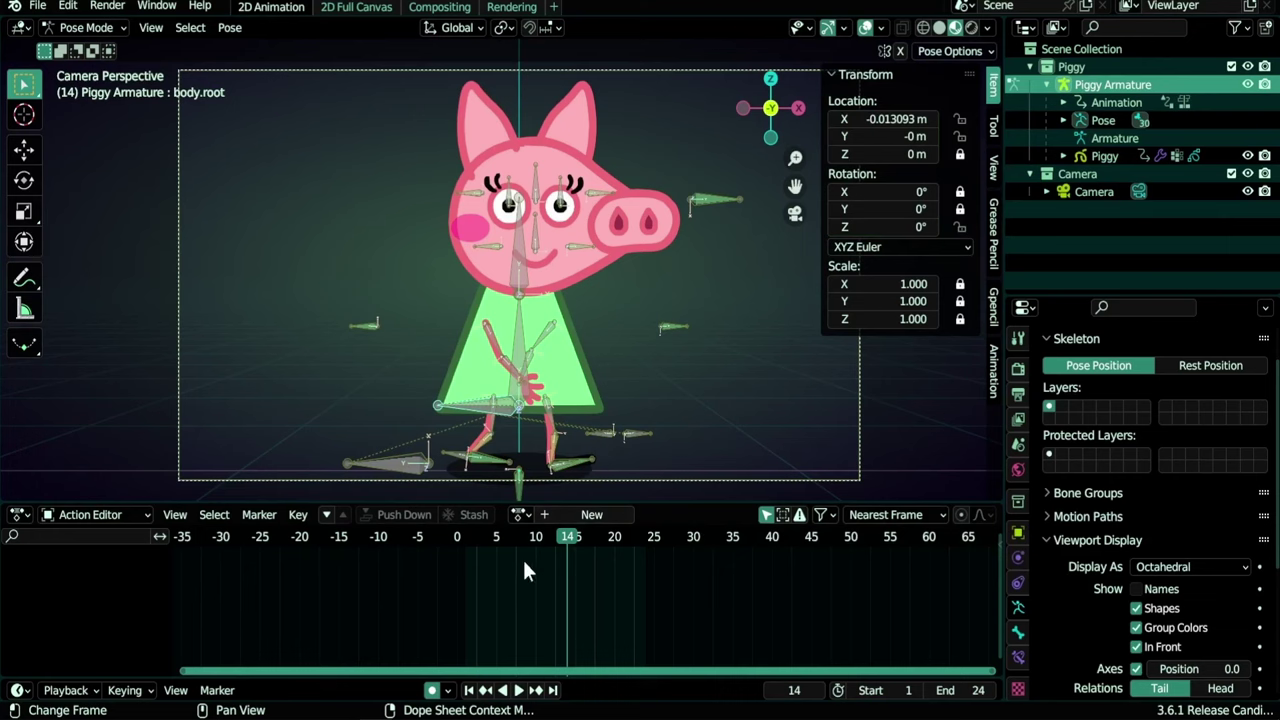
pyautogui.moveTo(550, 545); pyautogui.dragTo(468, 546)
pyautogui.press('space')
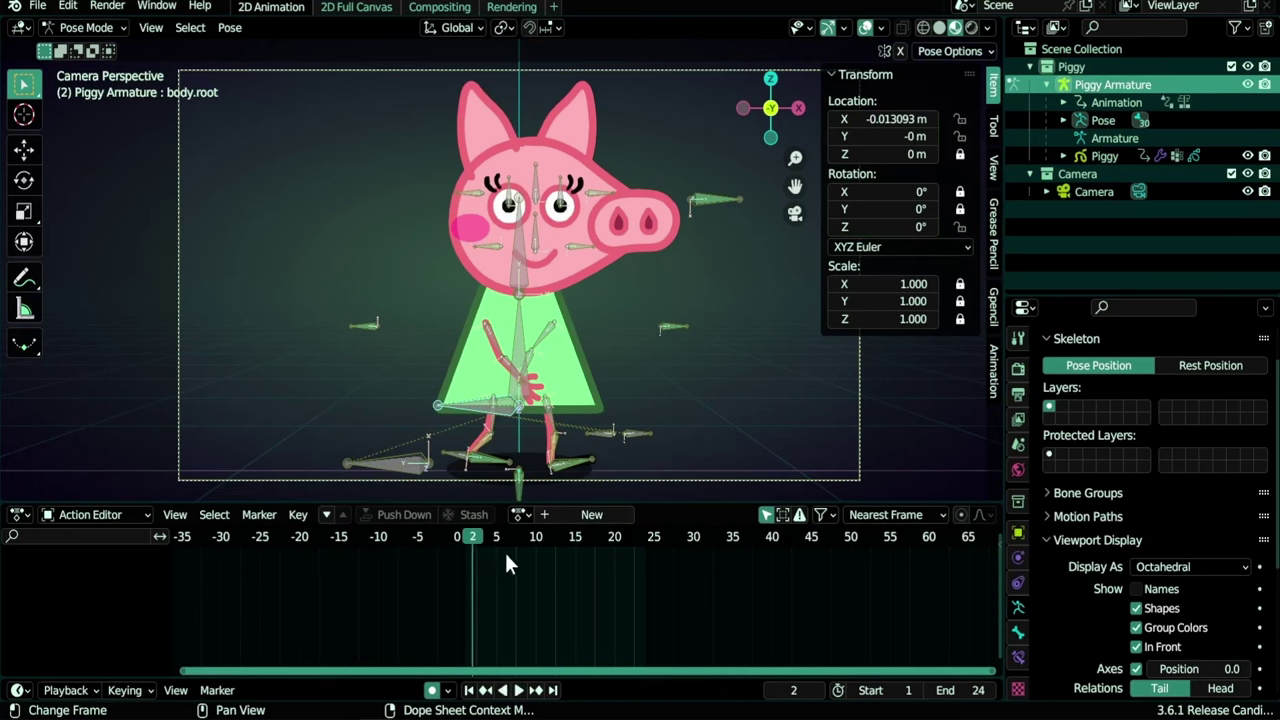
pyautogui.press('Escape')
# Try to insert location keyframes on both eye control bones, eye.R and eye.L, at frame 1
pyautogui.scroll(6, 500, 251)
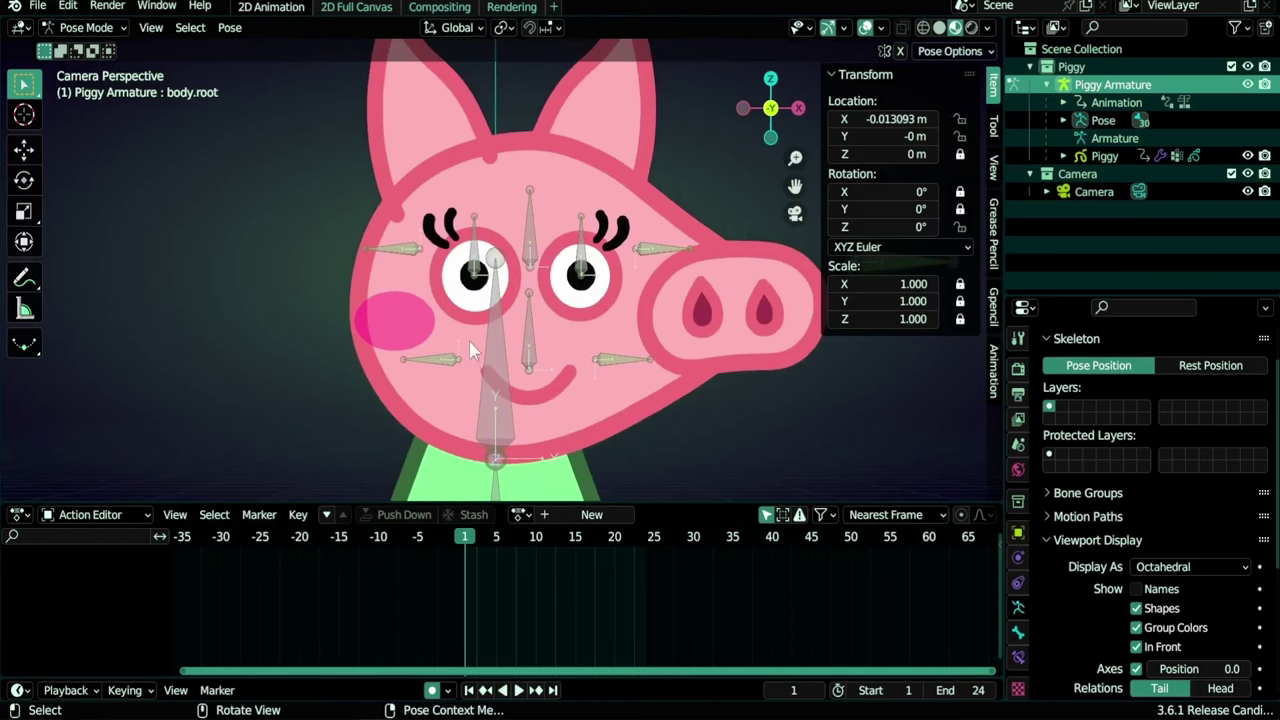
pyautogui.click(388, 256)
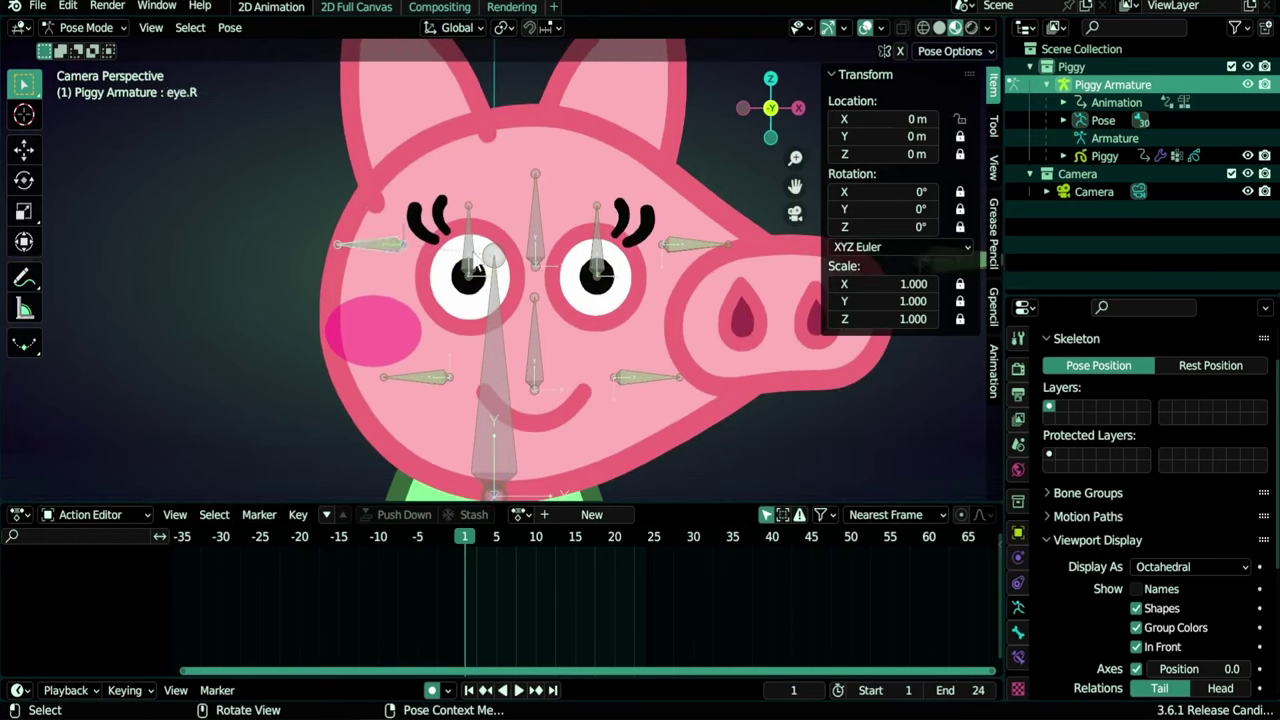
pyautogui.keyDown('shift'); pyautogui.click(680, 252); pyautogui.keyUp('shift')
pyautogui.press('i')
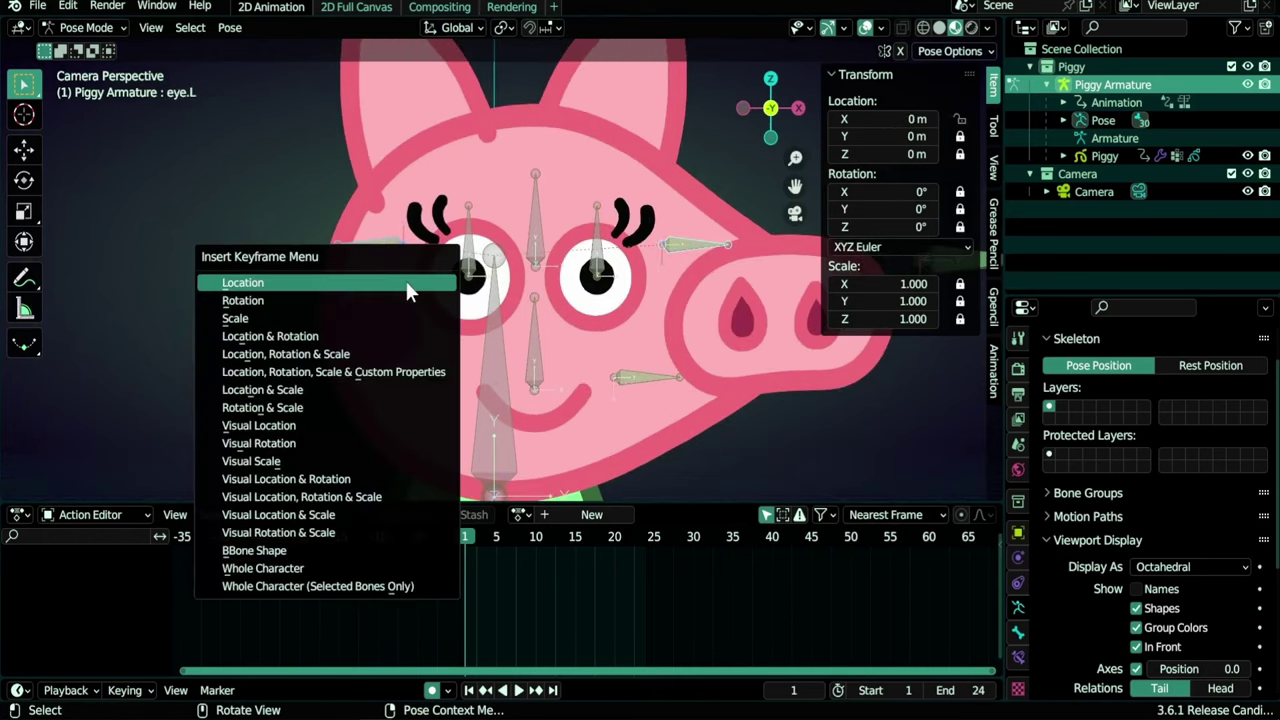
pyautogui.click(402, 286)
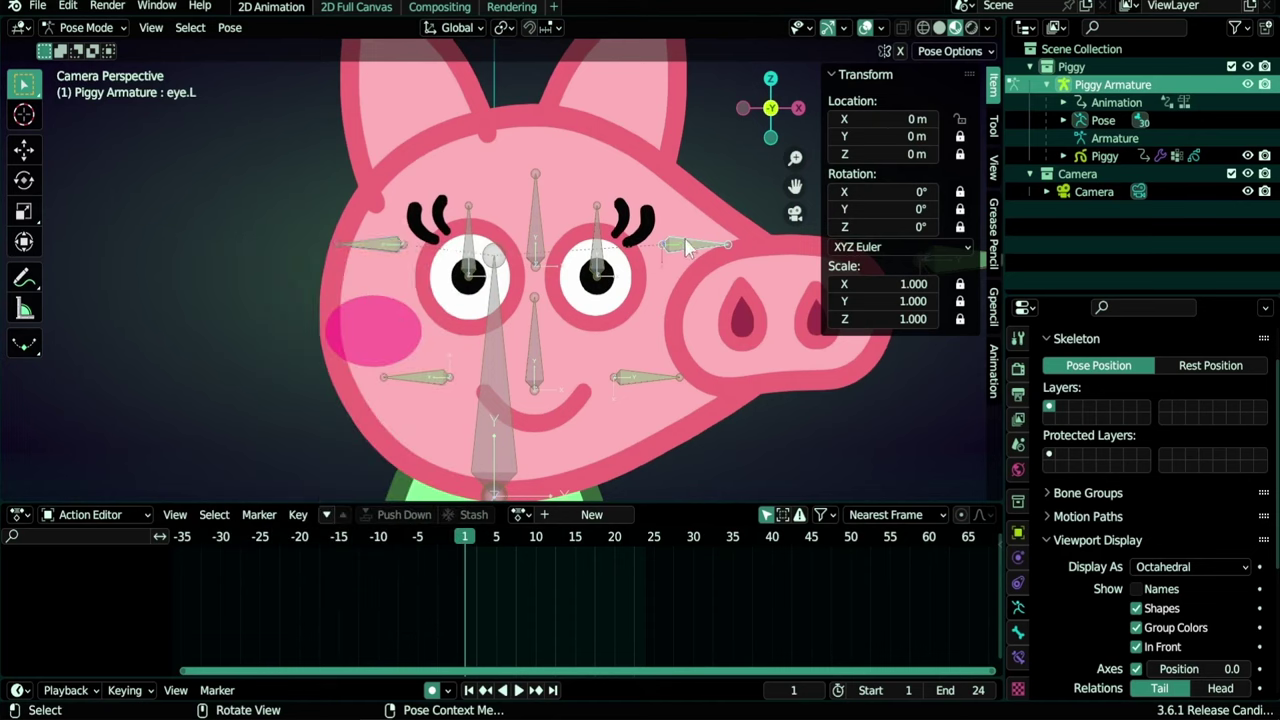
# Insert a single keyframe on the X location of eye.L and of eye.R at frame 1
pyautogui.rightClick(901, 118)
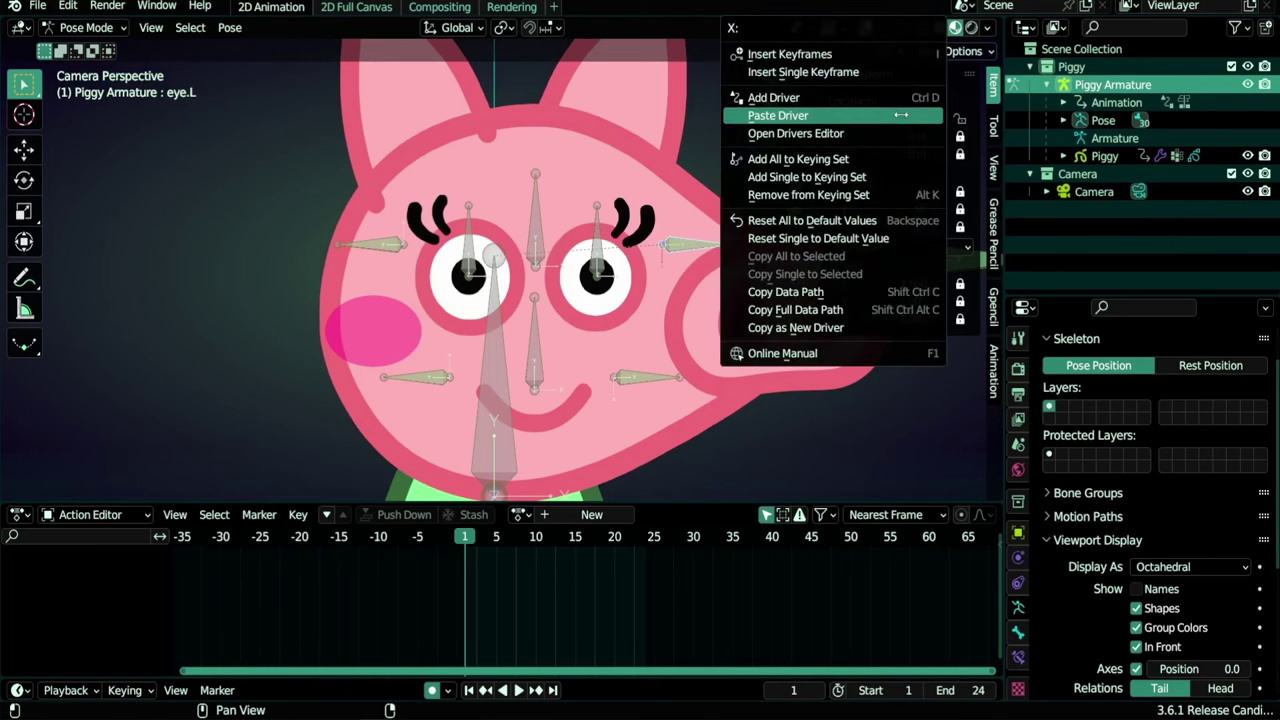
pyautogui.click(855, 73)
pyautogui.click(395, 244)
pyautogui.rightClick(875, 118)
pyautogui.click(875, 118)
# At frame 3, close both eyes by moving eye.R down to an X location of about -0.074 m with X-axis mirroring and auto keying on
pyautogui.press('Right')
pyautogui.press('Right')
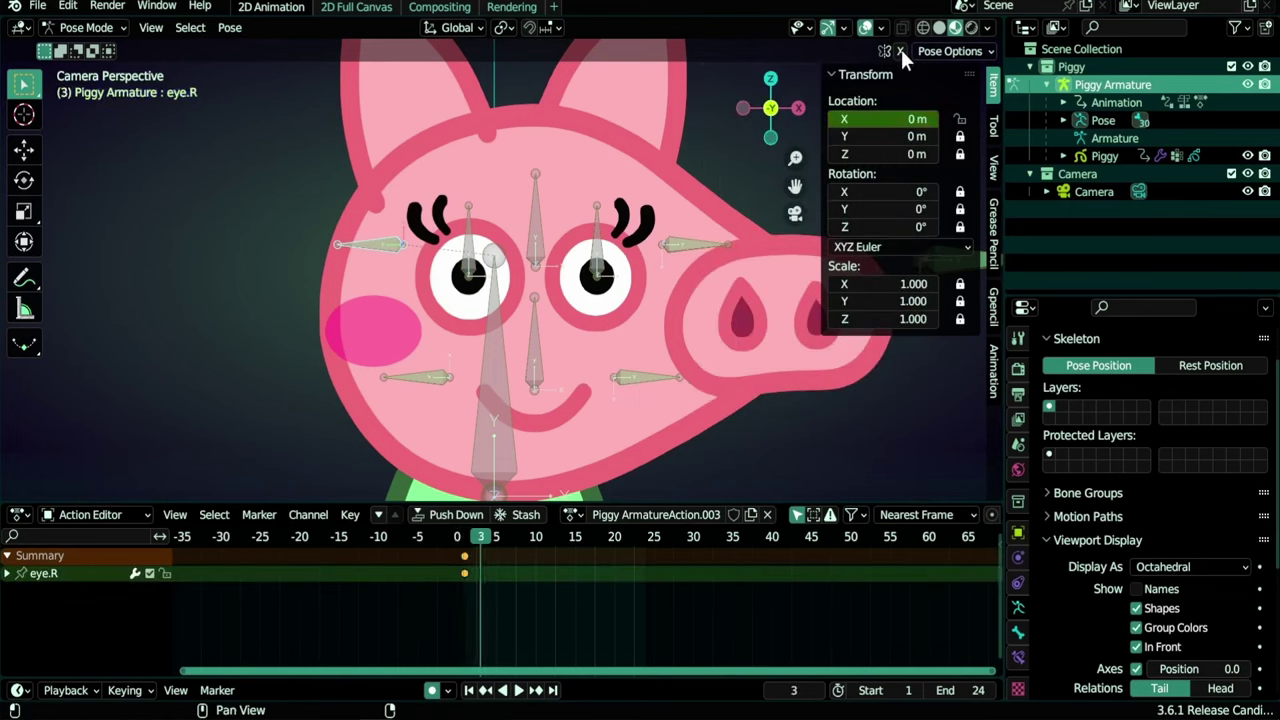
pyautogui.press('g')
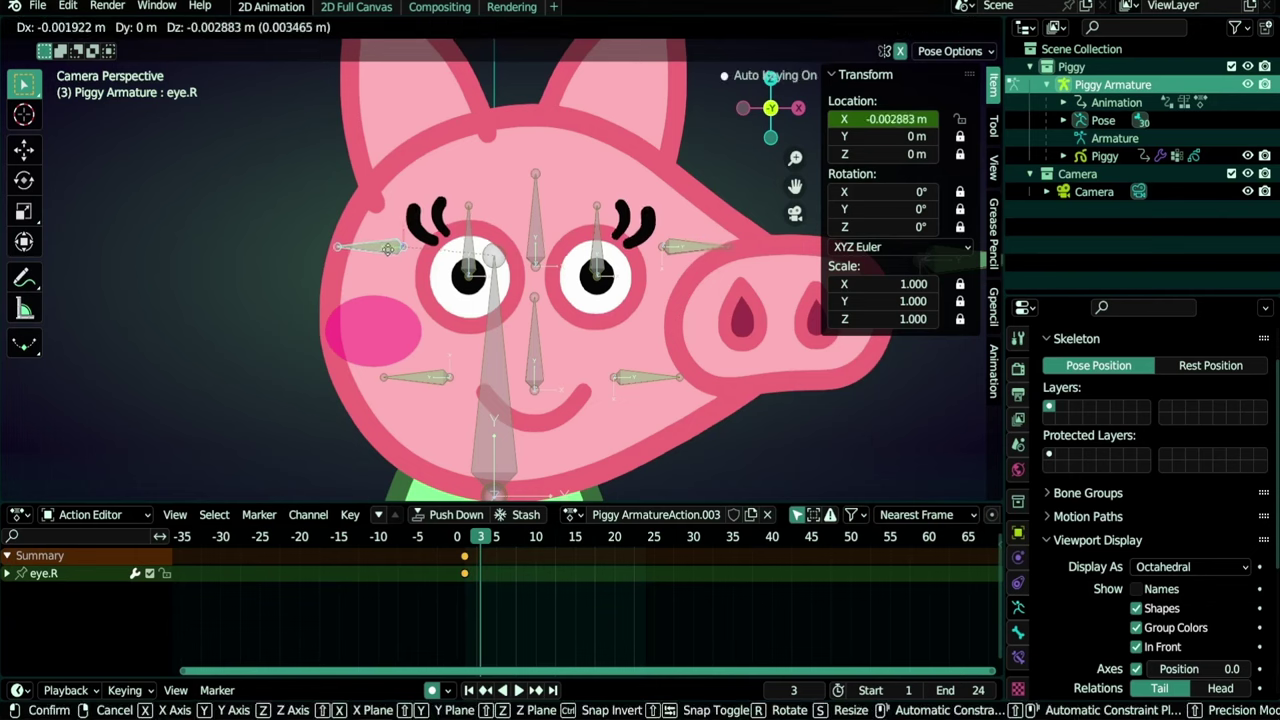
pyautogui.click(384, 300)
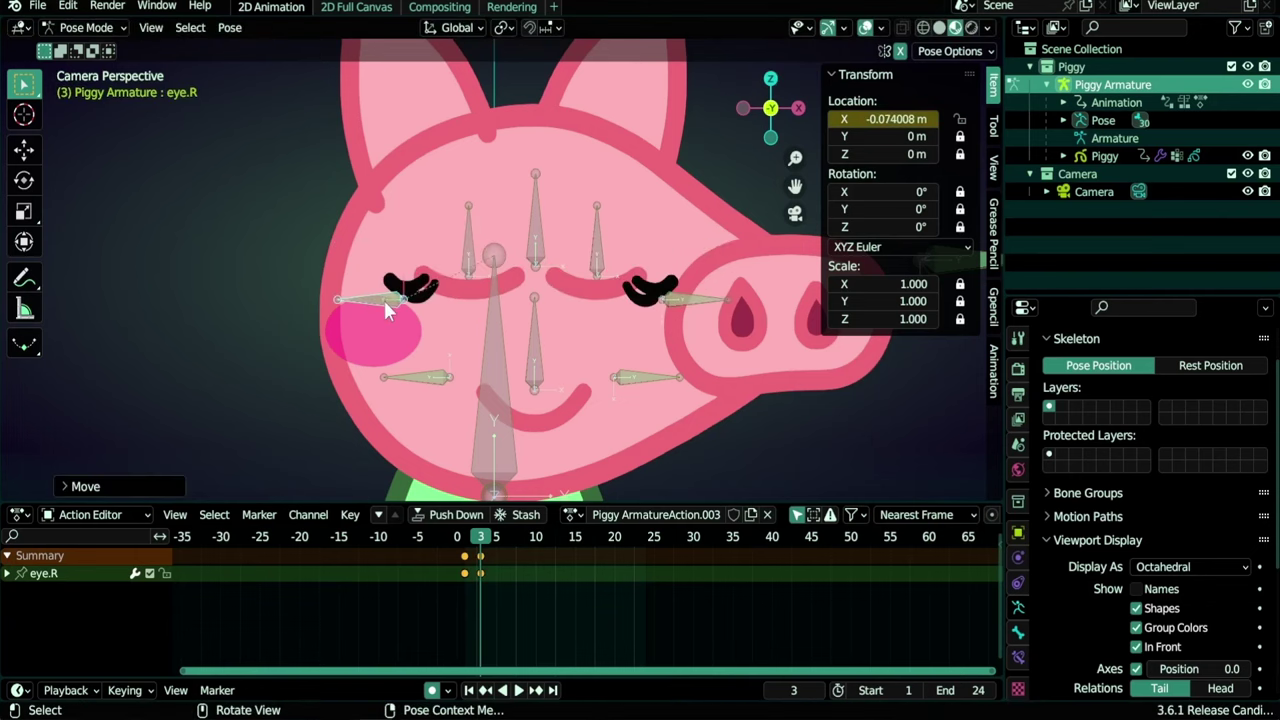
# Select both eye bones and duplicate their closed-eye keyframes from frame 3 to frame 5
pyautogui.press('Right')
pyautogui.press('Right')
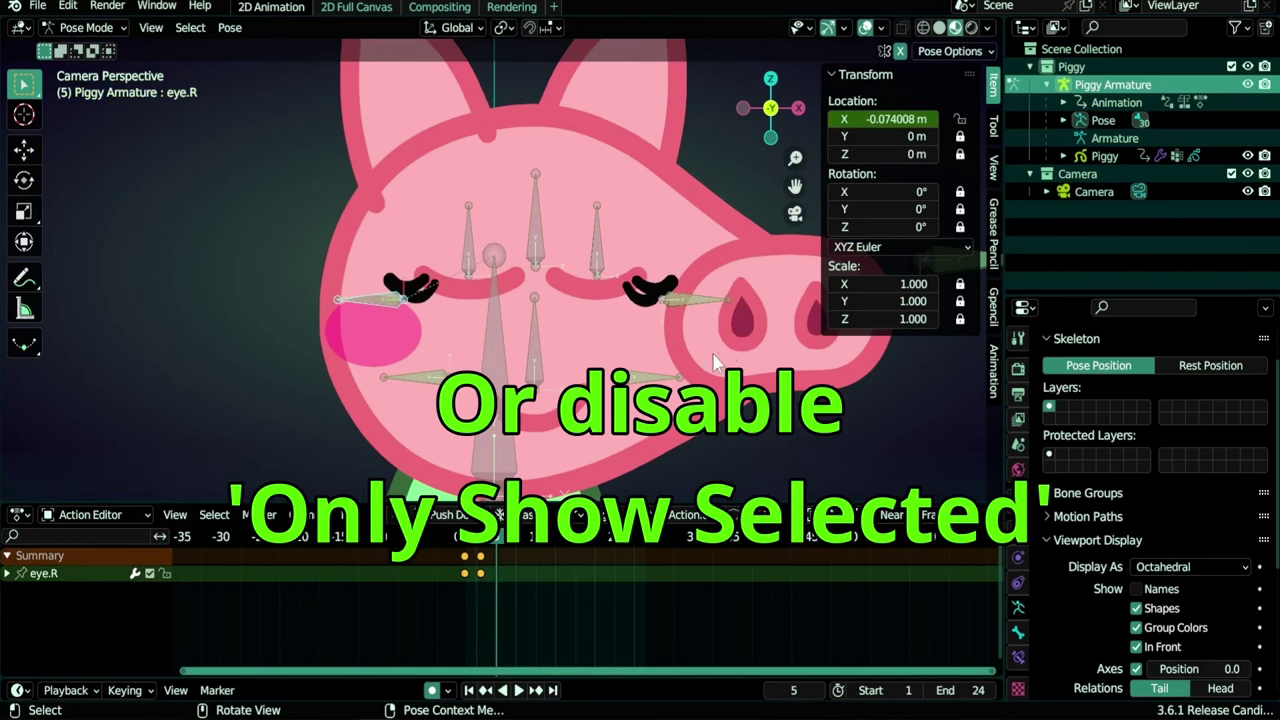
pyautogui.keyDown('shift'); pyautogui.click(696, 296); pyautogui.keyUp('shift')
pyautogui.moveTo(513, 565); pyautogui.dragTo(484, 608)
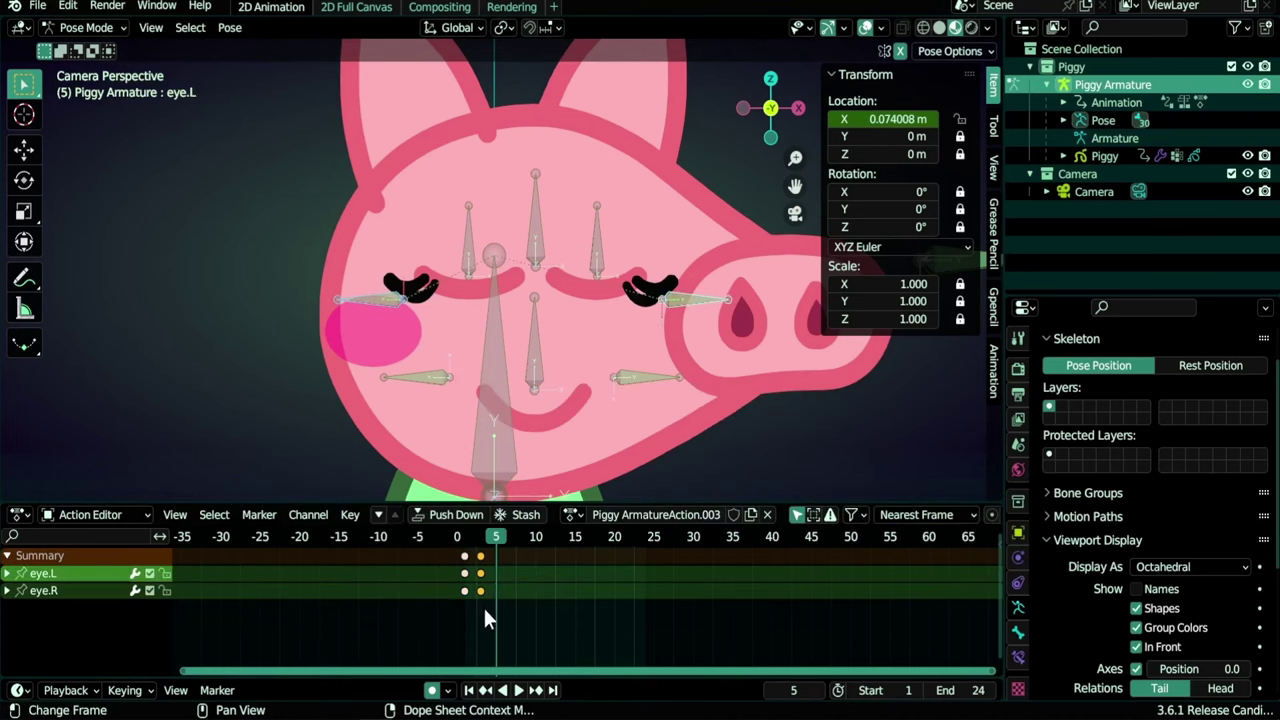
pyautogui.hotkey('shift', 'd')
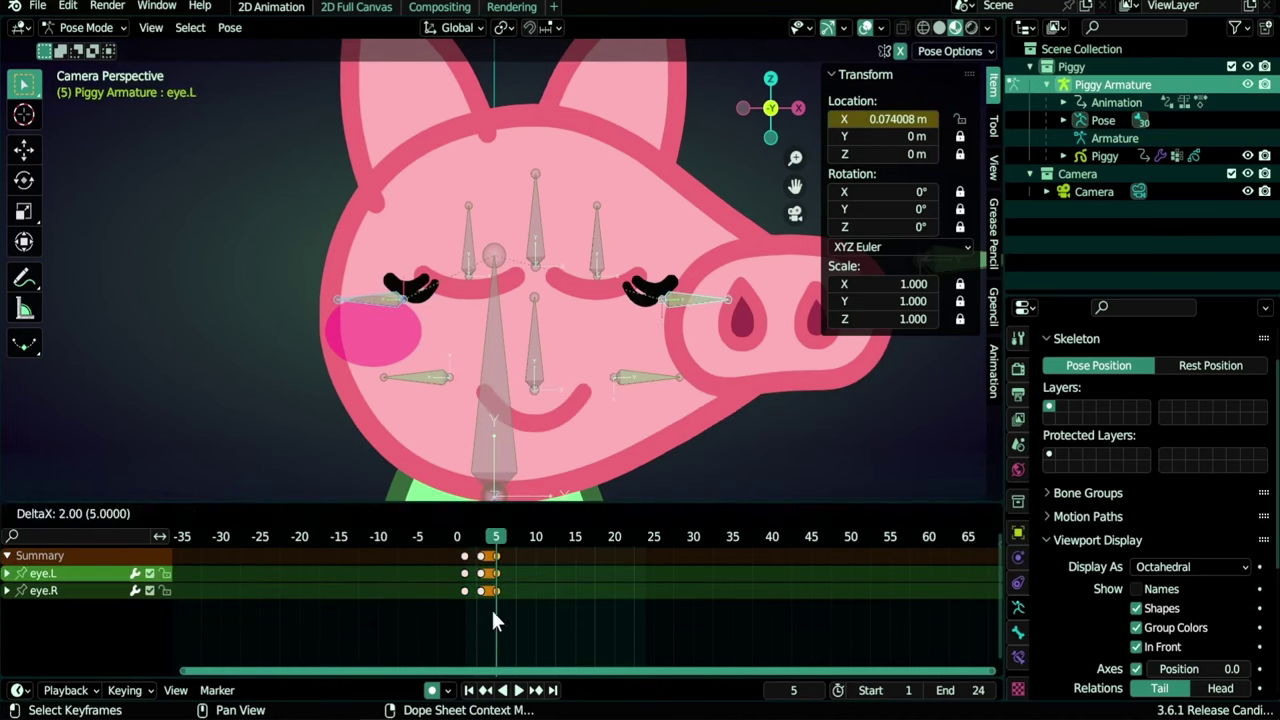
pyautogui.click(540, 604)
# Duplicate the open-eye keyframes of both eye bones from frame 1 to frame 7 and play back the blink
pyautogui.press('Right')
pyautogui.press('Right')
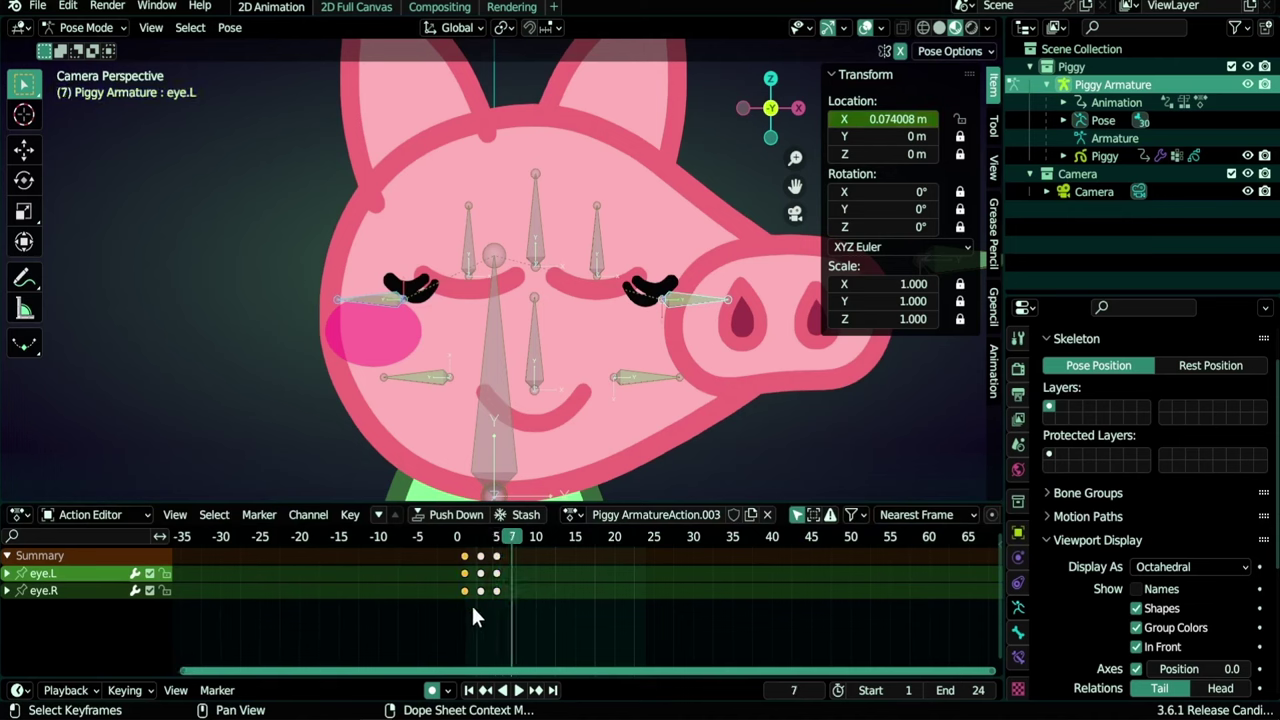
pyautogui.hotkey('shift', 'd')
pyautogui.click(514, 606)
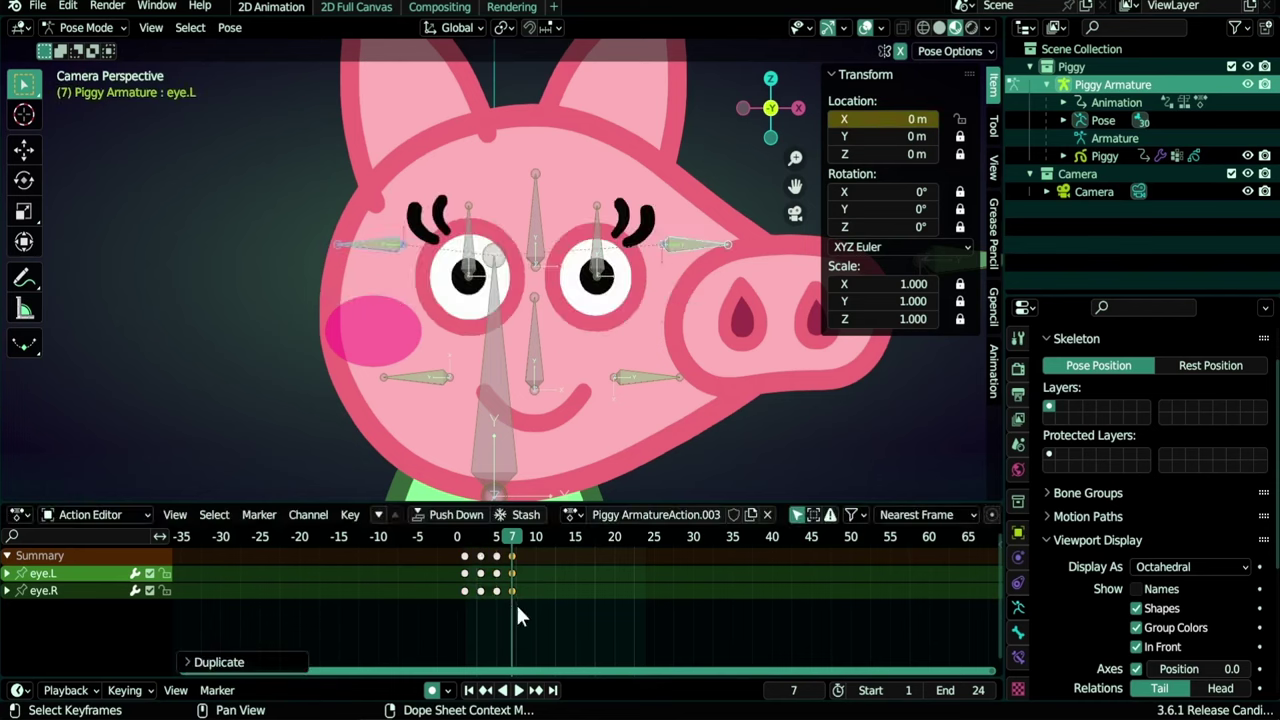
pyautogui.press('space')
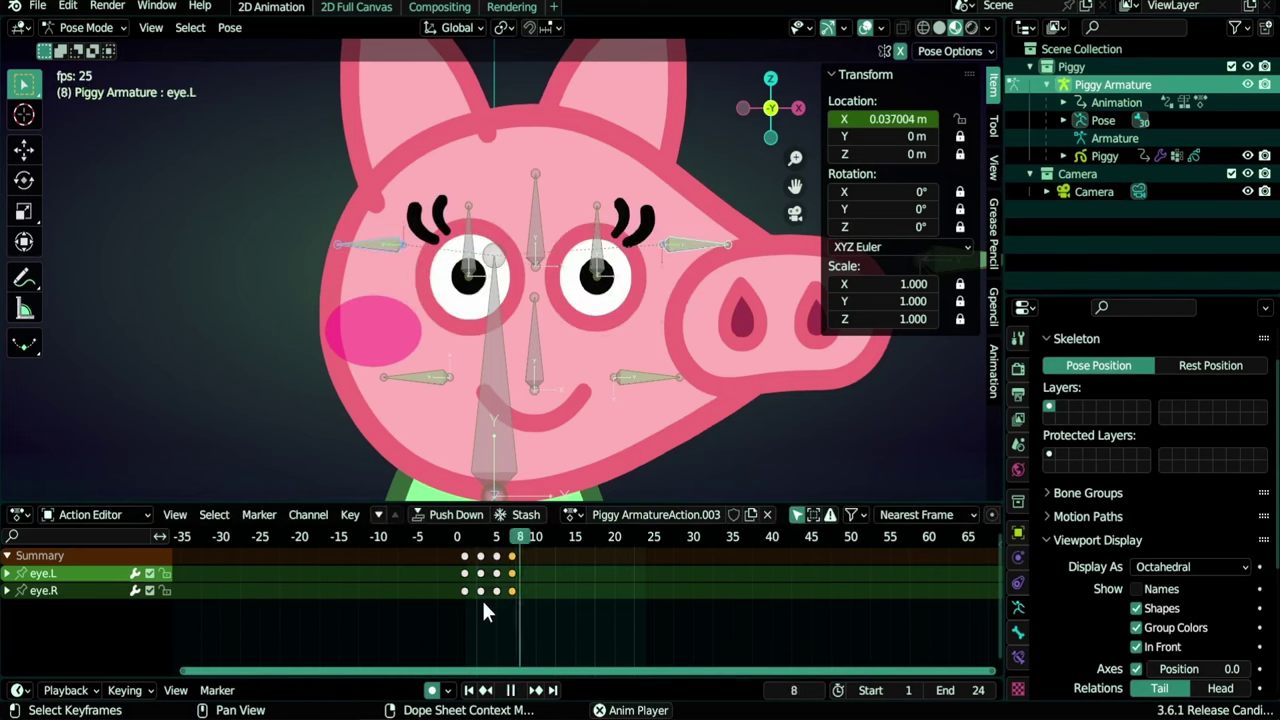
pyautogui.press('space')
# Set the end frame of the animation to 200
pyautogui.scroll(-5, 360, 582)
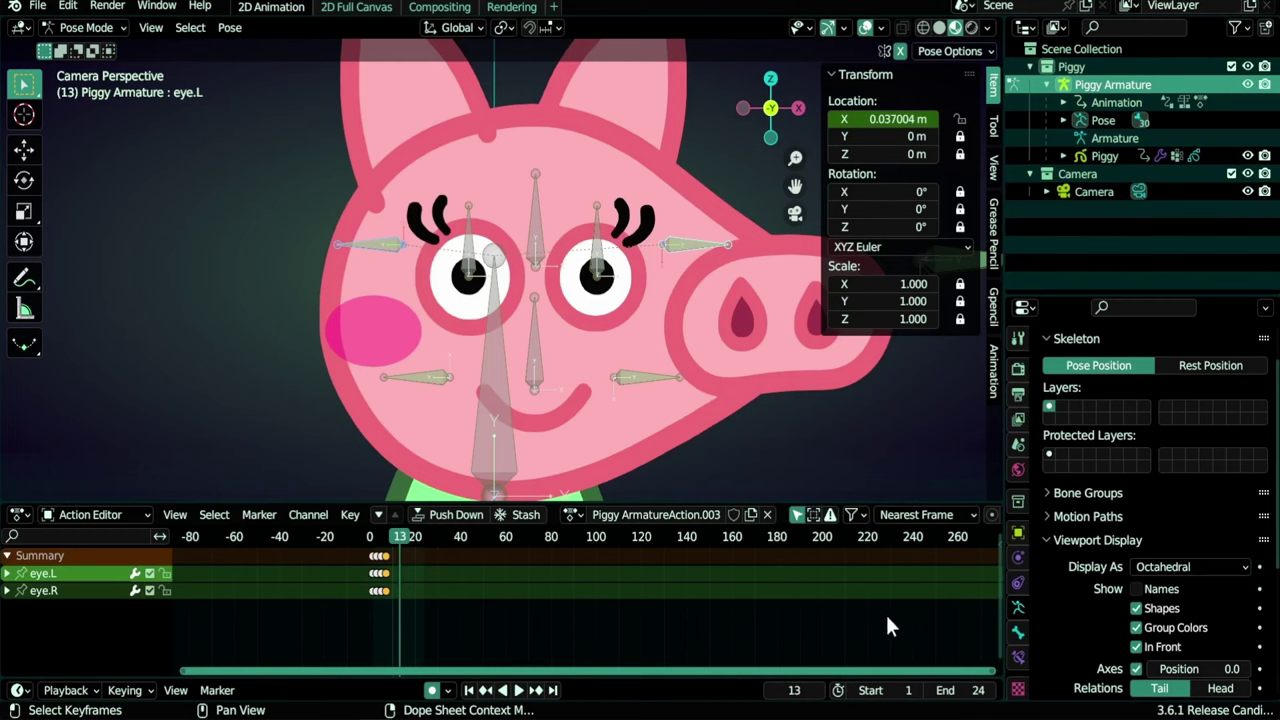
pyautogui.click(975, 690)
pyautogui.write('14000')
pyautogui.press('Return')
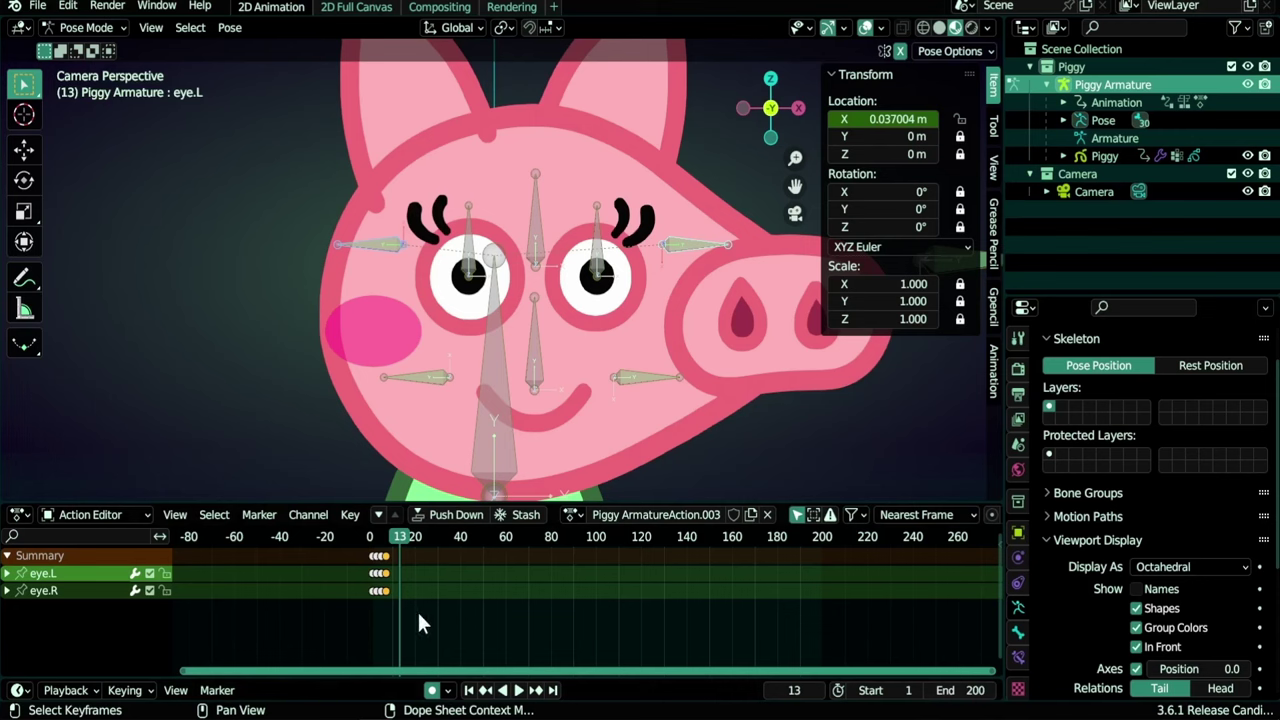
# Duplicate the blink keyframes of both eye bones at irregular intervals, starting at about frames 42, 52, 85, 128, 154 and 200
pyautogui.moveTo(350, 609); pyautogui.dragTo(400, 568)
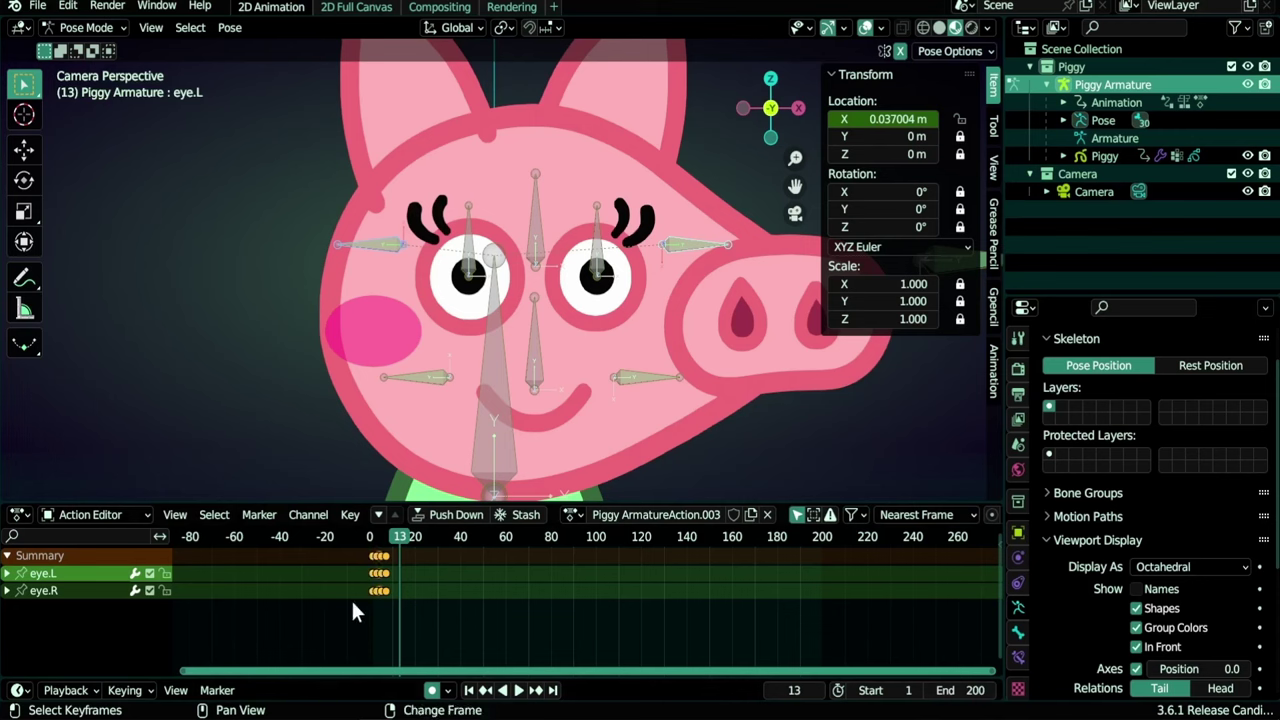
pyautogui.hotkey('shift', 'd')
pyautogui.click(442, 604)
pyautogui.hotkey('shift', 'd')
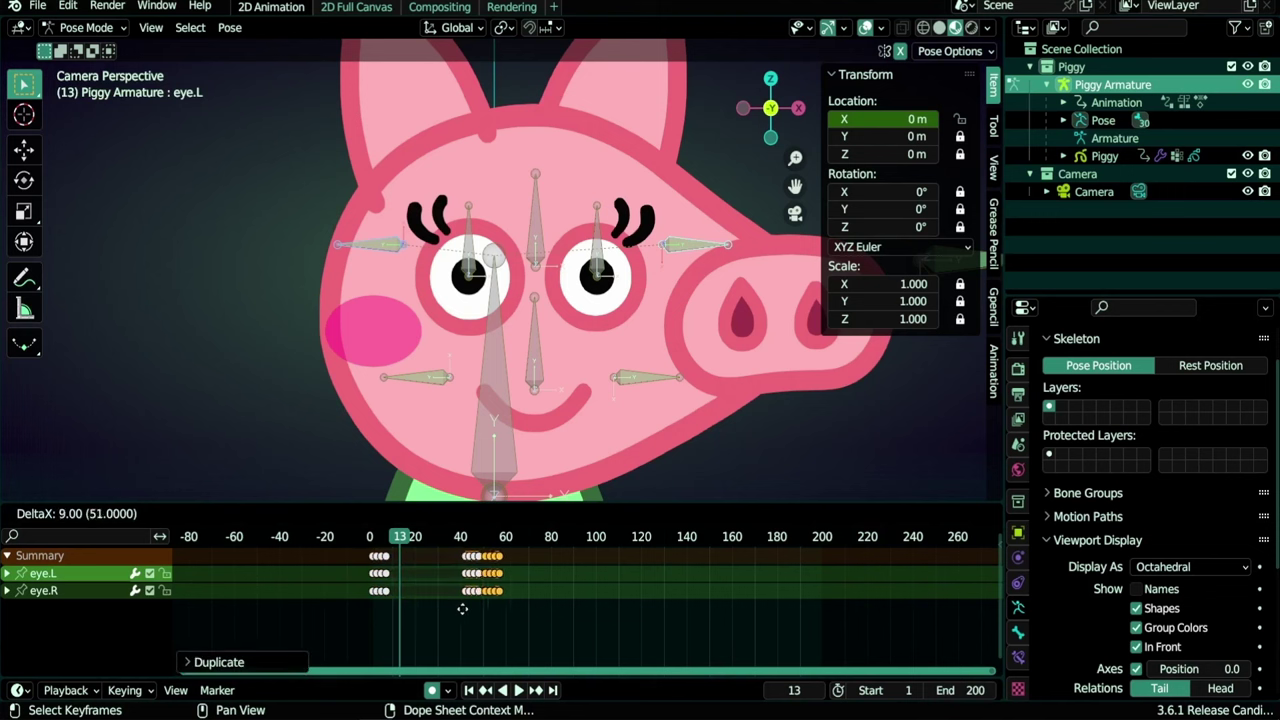
pyautogui.click(463, 606)
pyautogui.hotkey('shift', 'd')
pyautogui.click(524, 612)
pyautogui.hotkey('shift', 'd')
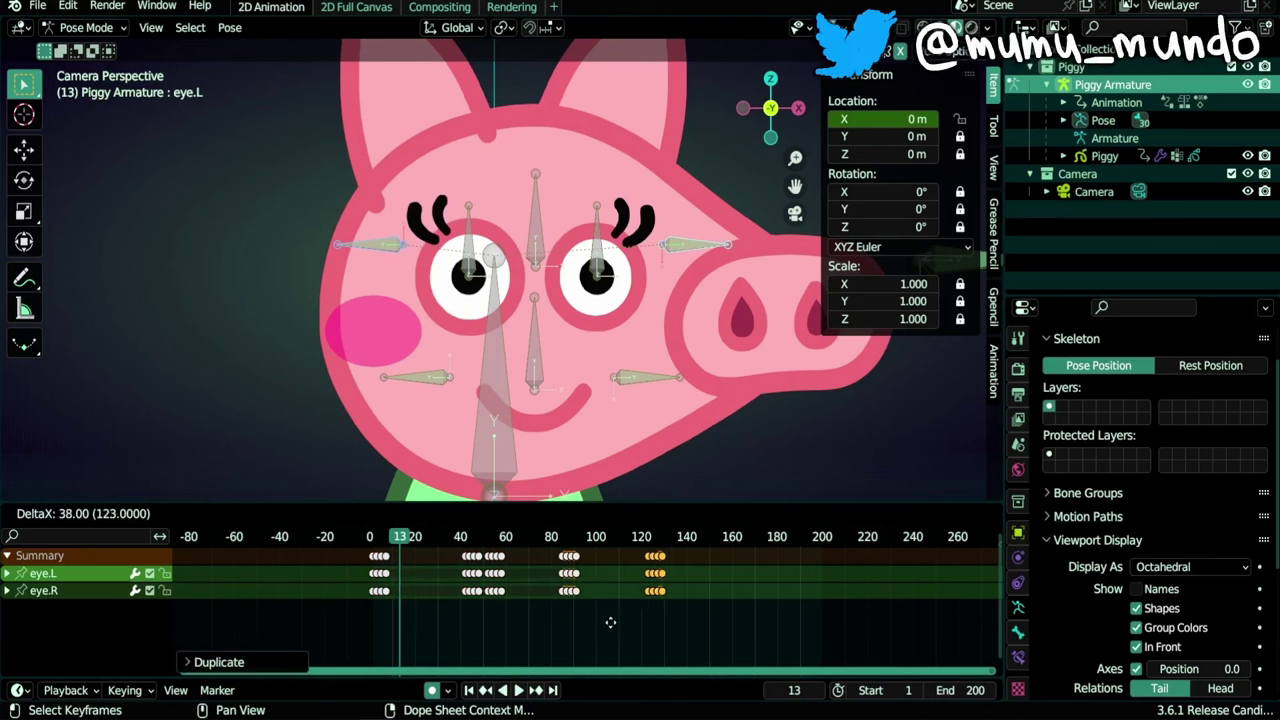
pyautogui.click(618, 630)
pyautogui.hotkey('shift', 'd')
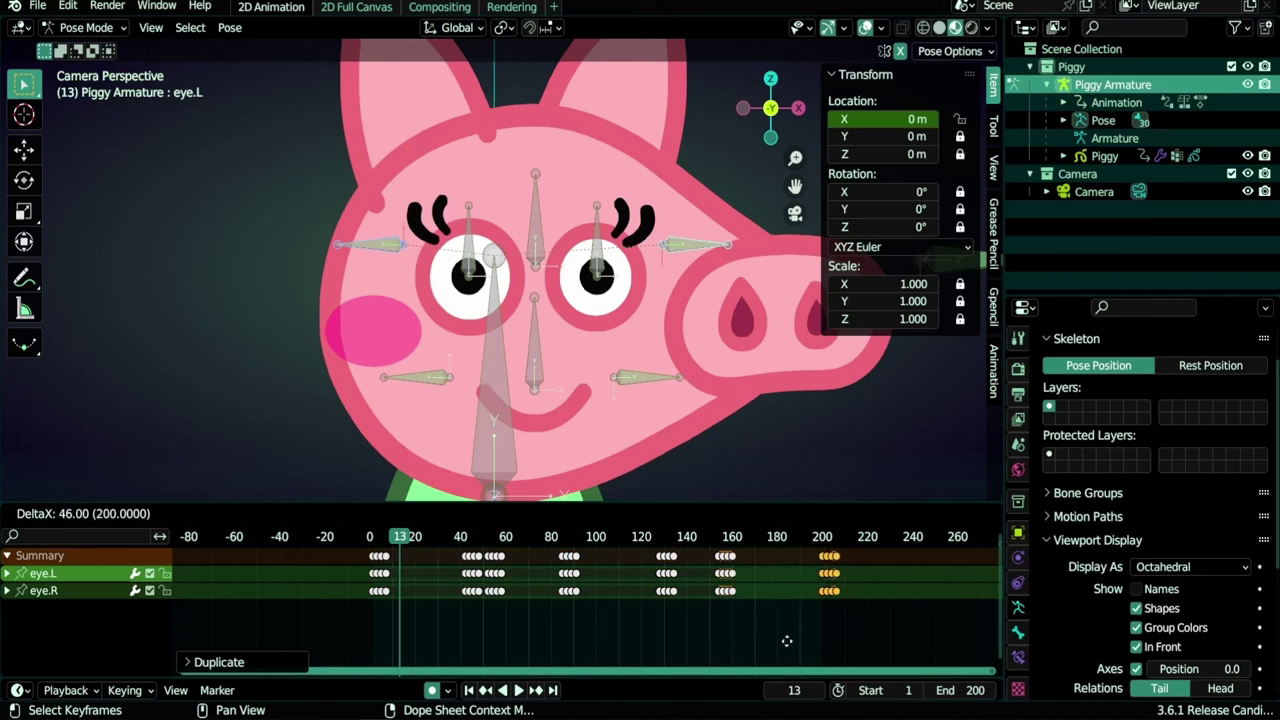
pyautogui.click(835, 566)
# Set the end frame to 210 and play back the repeated blinks
pyautogui.click(845, 539)
pyautogui.click(962, 690)
pyautogui.write('210')
pyautogui.press('Return')
pyautogui.press('space')
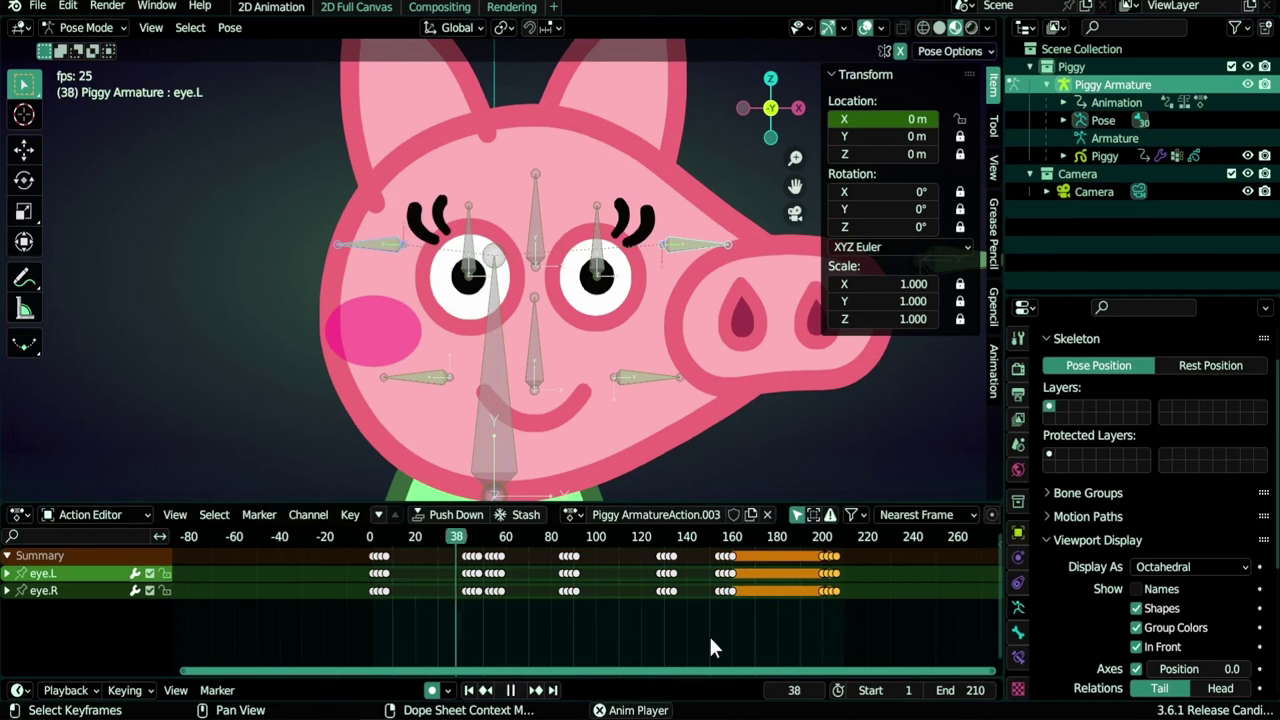
pyautogui.press('space')
# Move the second blink of the close pair two frames earlier to start at frame 50, and replay the animation from the start
pyautogui.scroll(6, 462, 618)
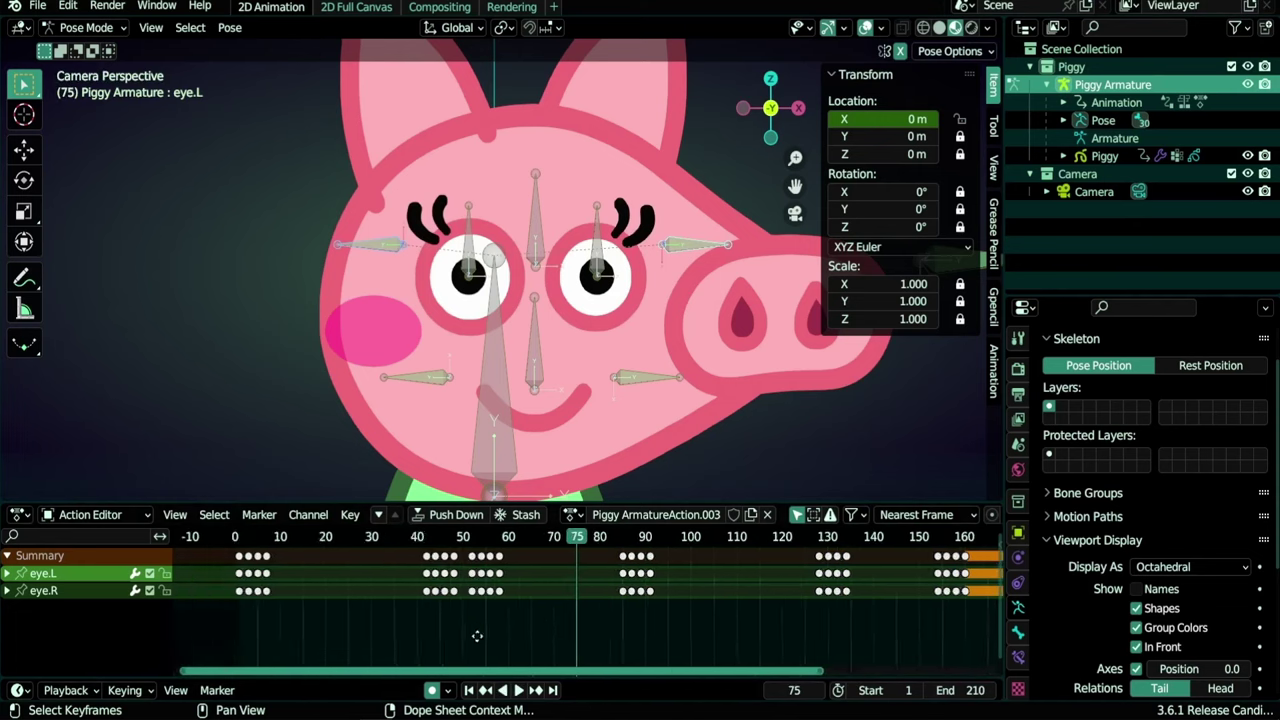
pyautogui.moveTo(497, 617); pyautogui.dragTo(423, 571)
pyautogui.press('g')
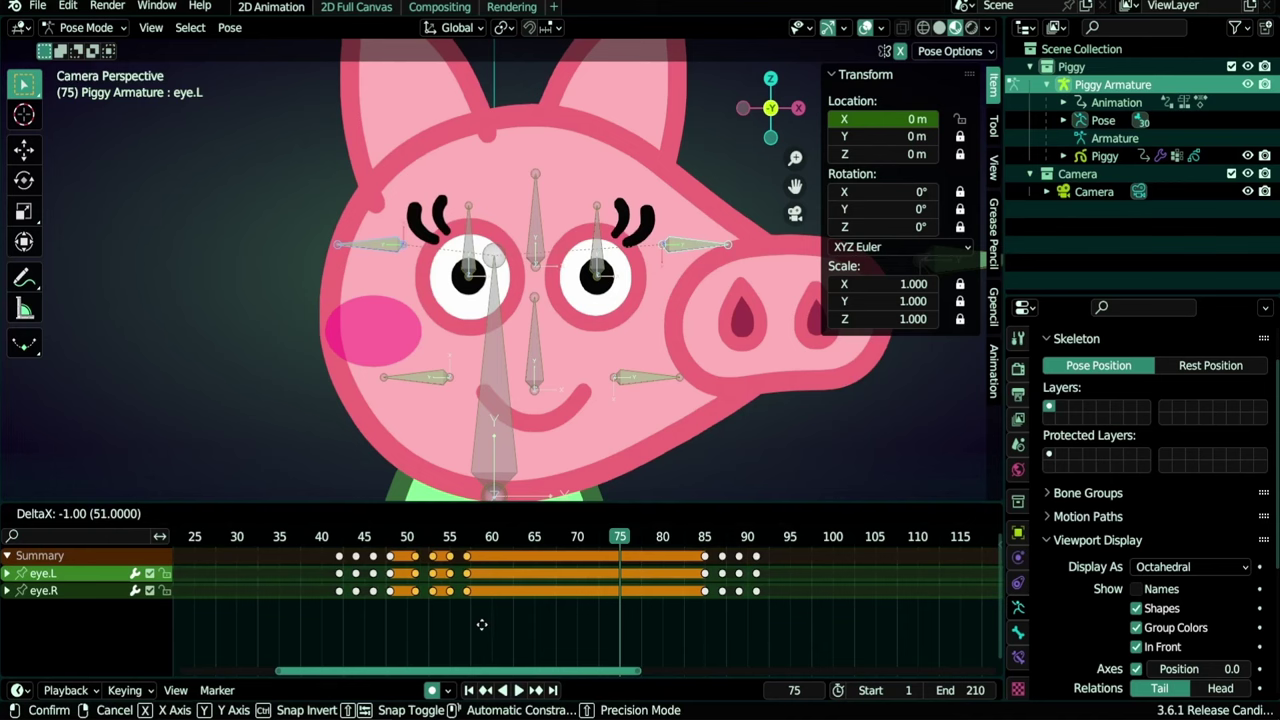
pyautogui.click(477, 622)
pyautogui.hotkey('shift', 'Left')
pyautogui.press('space')
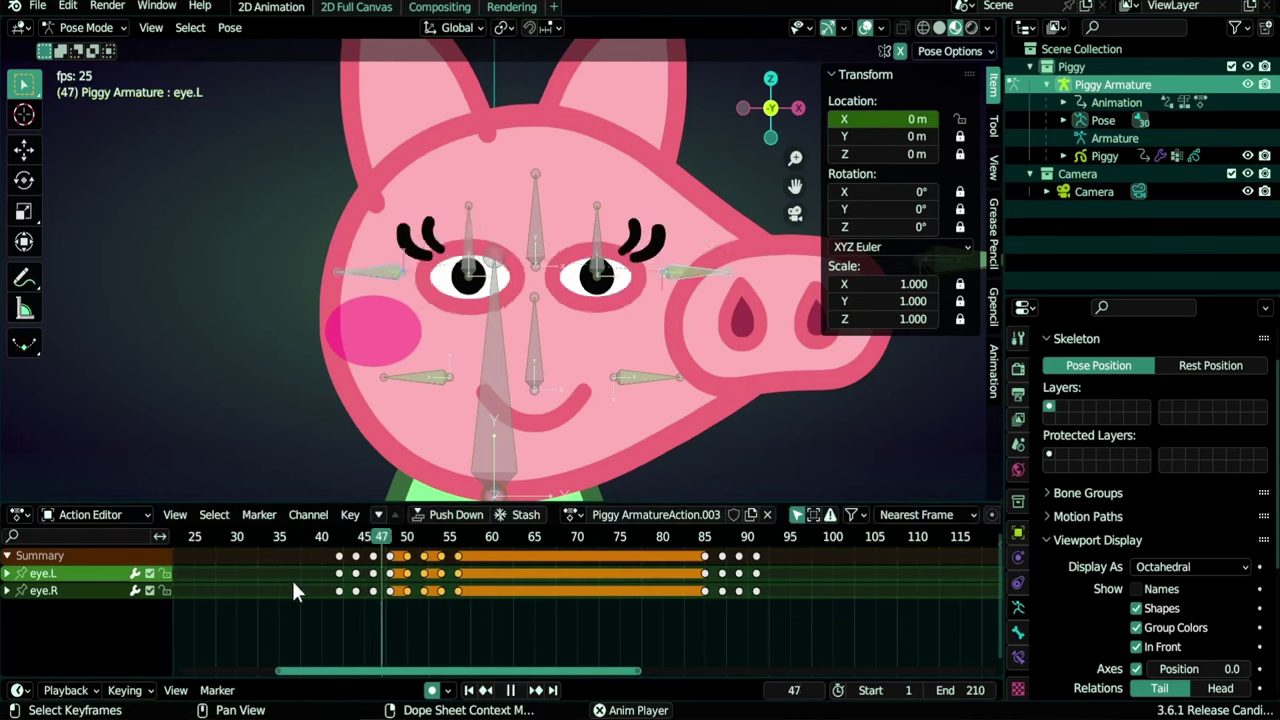
# Stop the playback, rename the eye action as eye.blinnk and protect it with a fake user
pyautogui.press('Escape')
pyautogui.scroll(-5, 598, 630)
pyautogui.click(598, 630)
pyautogui.click(680, 514)
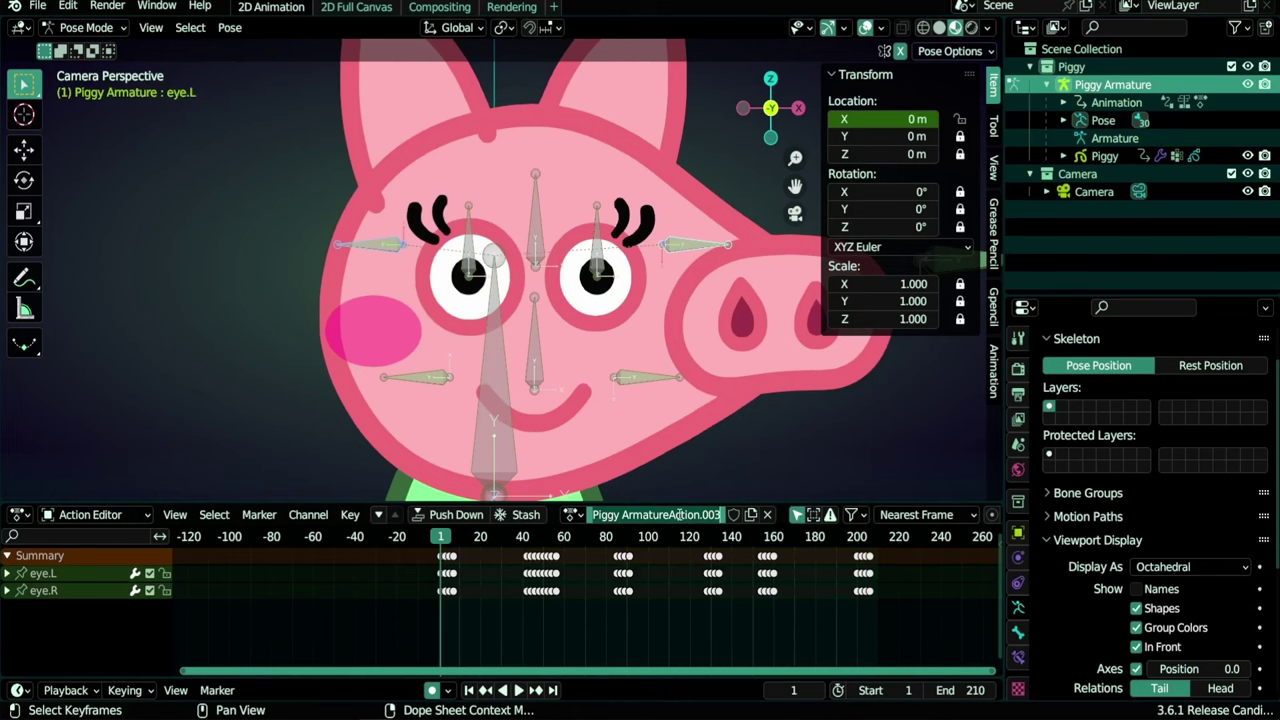
pyautogui.write('eye.blinnk')
pyautogui.press('Return')
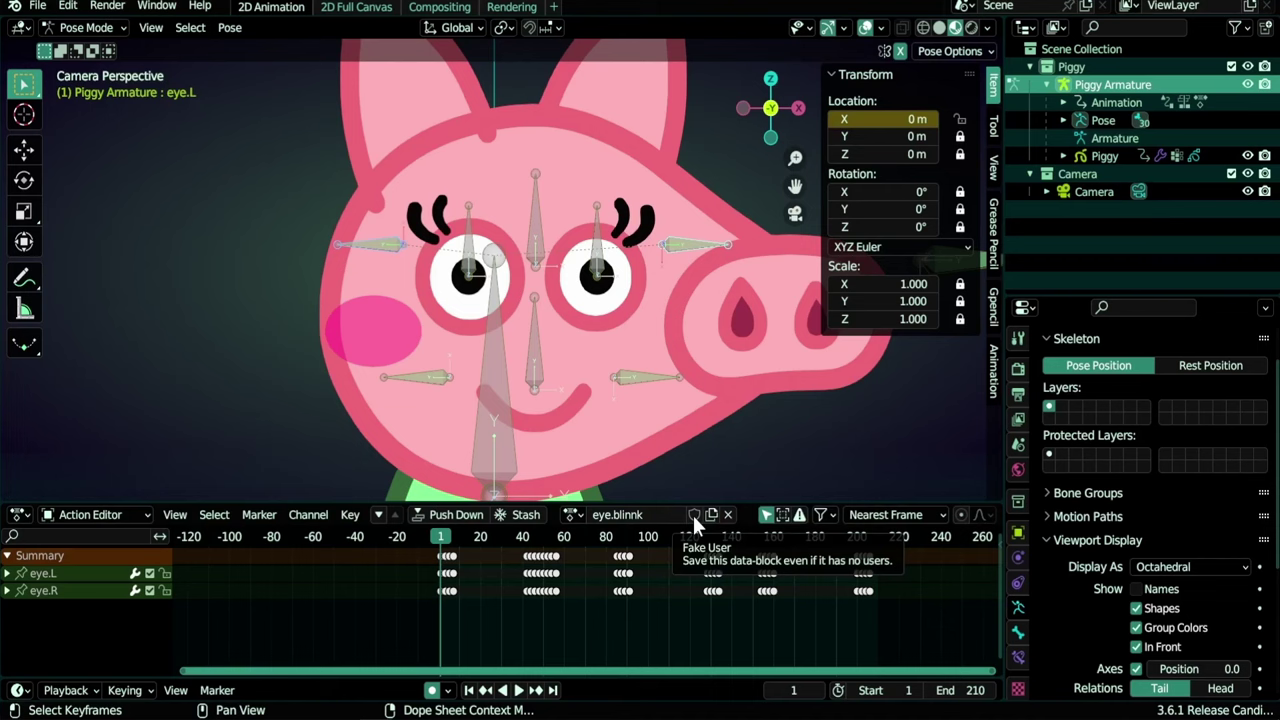
pyautogui.click(692, 514)
# Load the needed.channels action, make a separate copy of it and name the copy standing
pyautogui.click(578, 514)
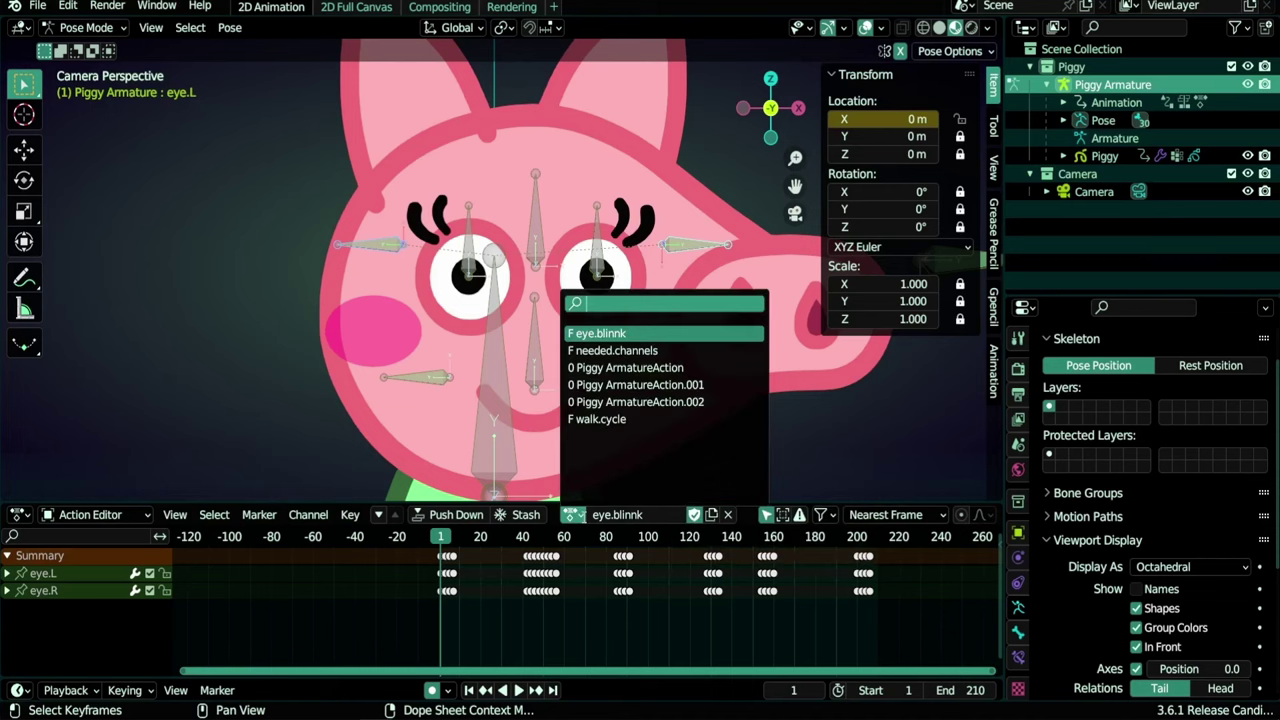
pyautogui.click(642, 349)
pyautogui.scroll(-5, 577, 438)
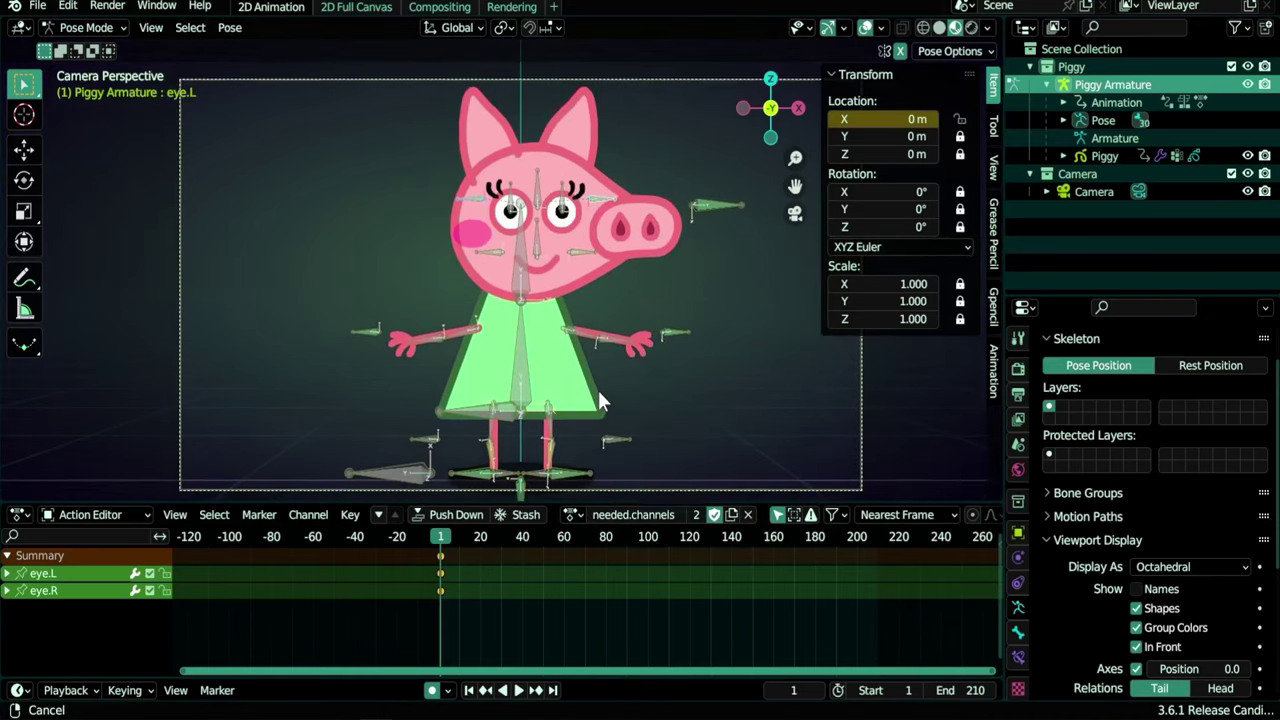
pyautogui.click(731, 514)
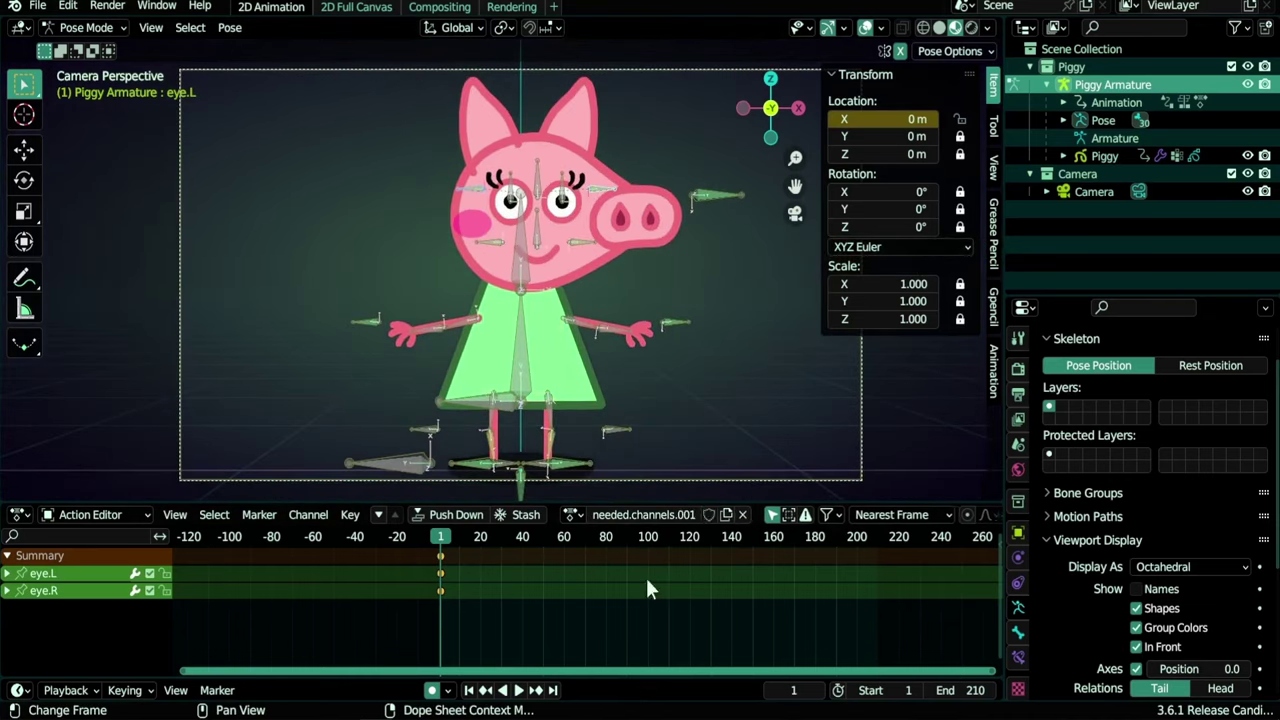
pyautogui.click(622, 514)
pyautogui.write('s')
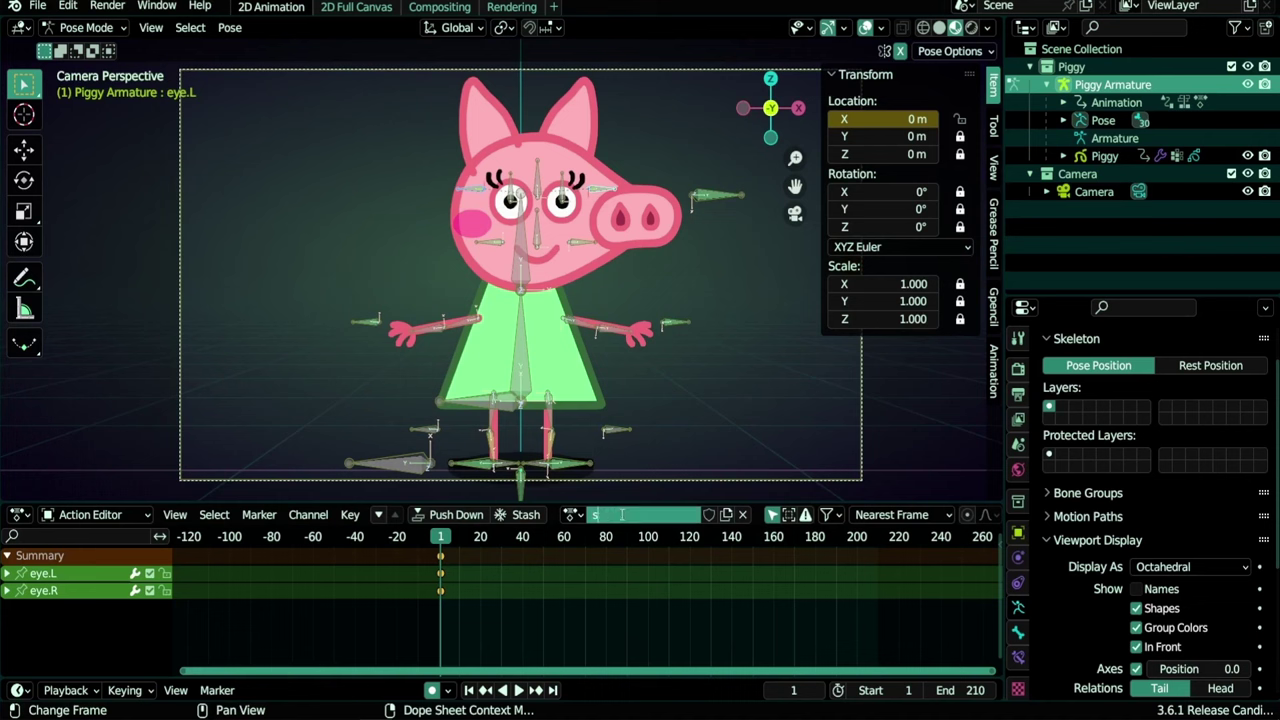
pyautogui.press('Return')
# Move the leg pole bone behind the pig along Y to the snout side, next to the other pole bone
pyautogui.scroll(1, 420, 446)
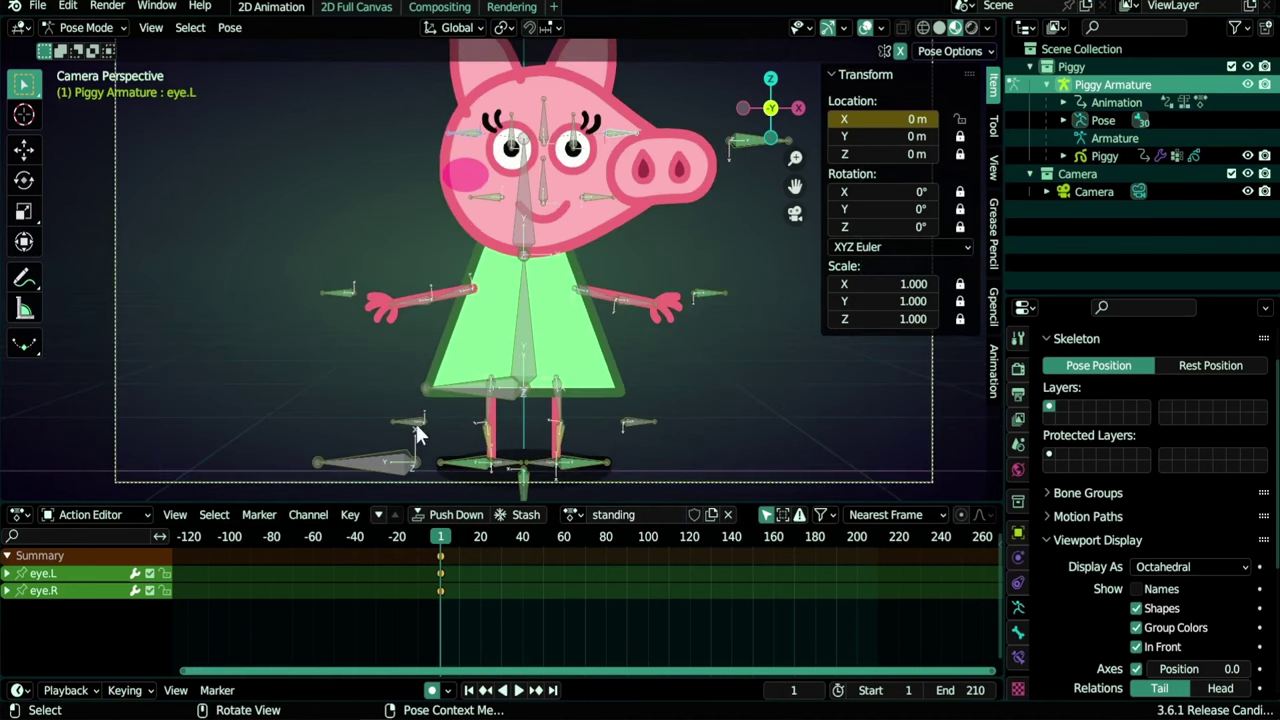
pyautogui.click(408, 430)
pyautogui.press('g')
pyautogui.press('y')
pyautogui.click(614, 425)
pyautogui.press('g')
pyautogui.click(645, 443)
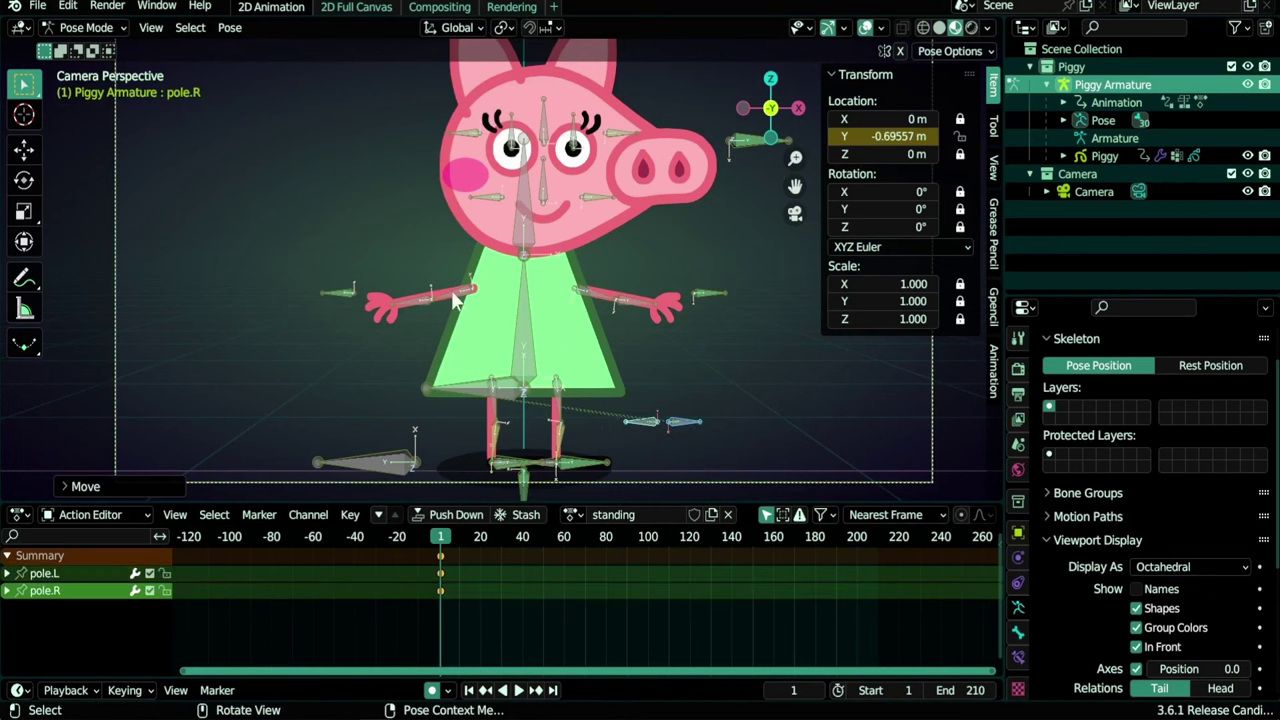
# Rotate the pig's right arm down so that it hangs alongside the dress
pyautogui.click(445, 292)
pyautogui.press('r')
pyautogui.click(430, 370)
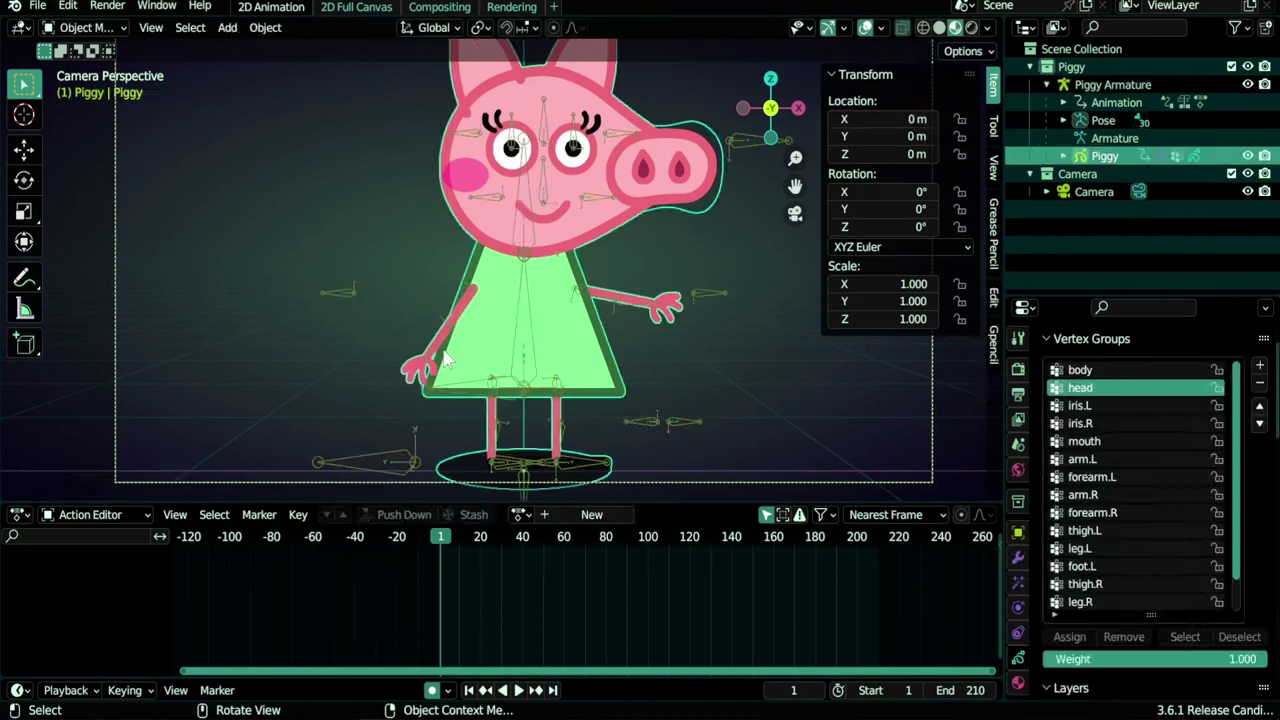
pyautogui.hotkey('ctrl', 'z')
# Flip the arm.L bone by scaling it -1 along its local X axis
pyautogui.click(589, 290)
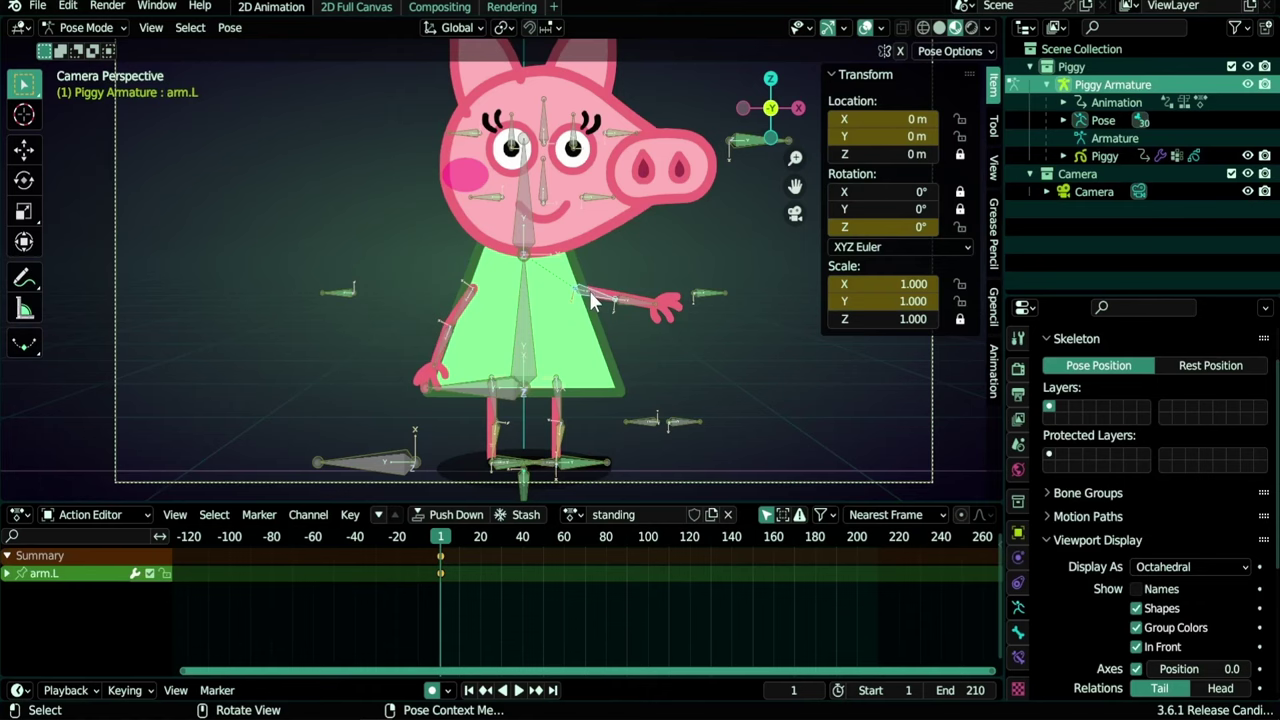
pyautogui.scroll(3, 589, 291)
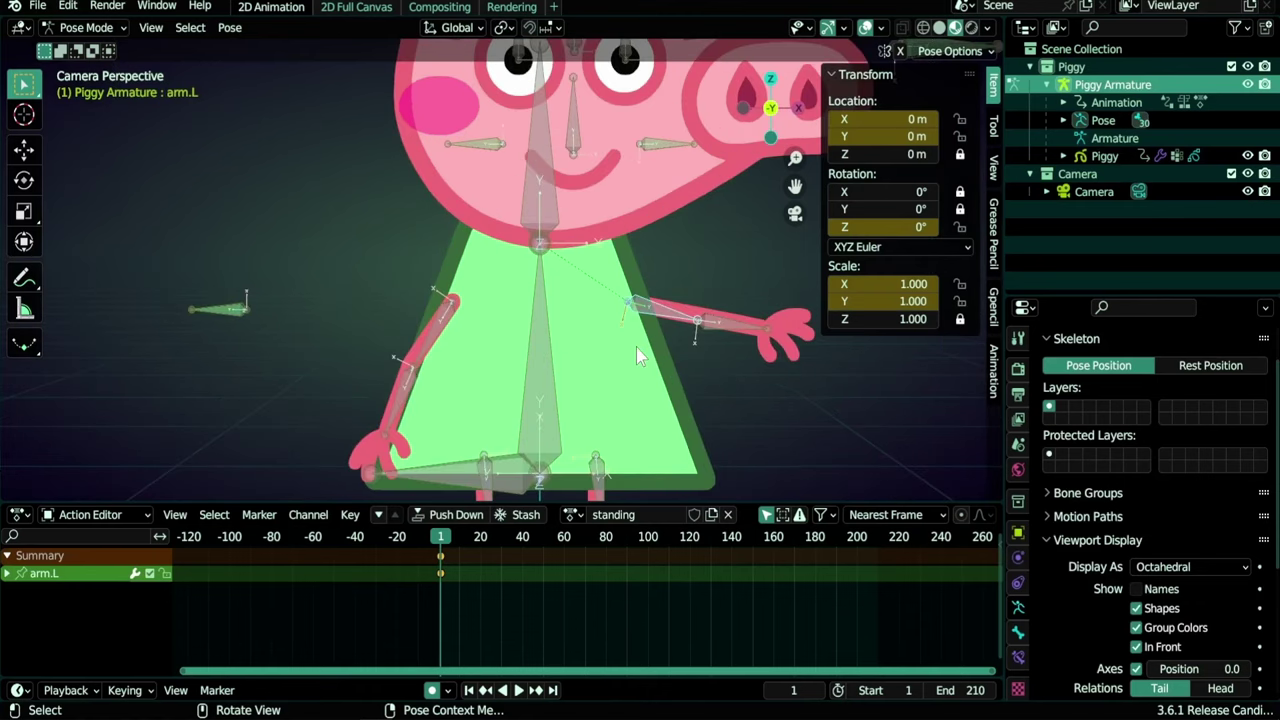
pyautogui.press('s')
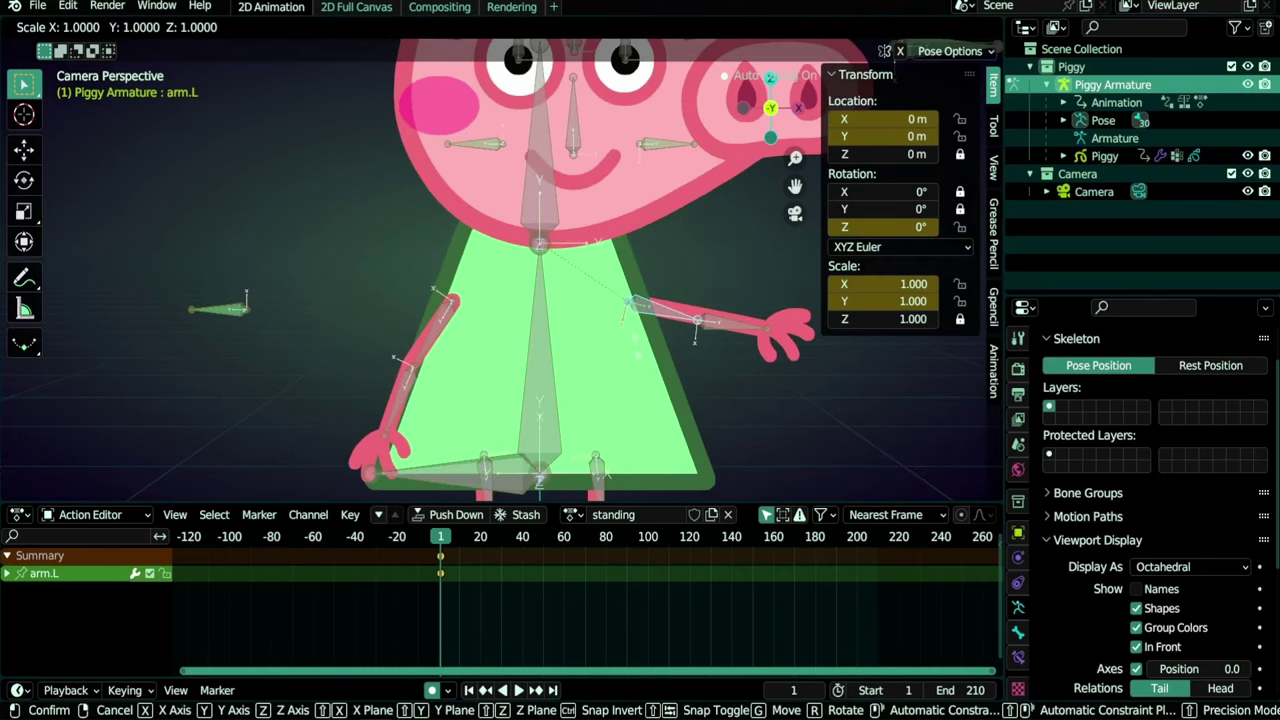
pyautogui.press('x')
pyautogui.press('x')
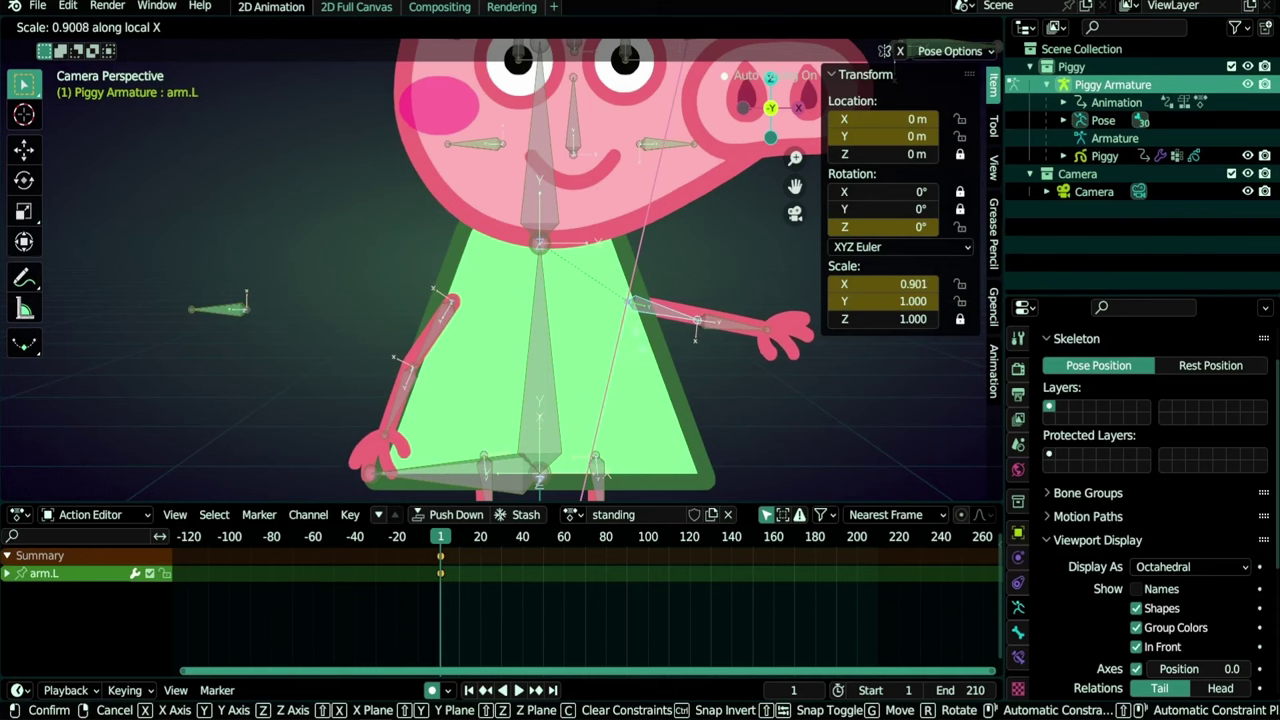
pyautogui.write('-1')
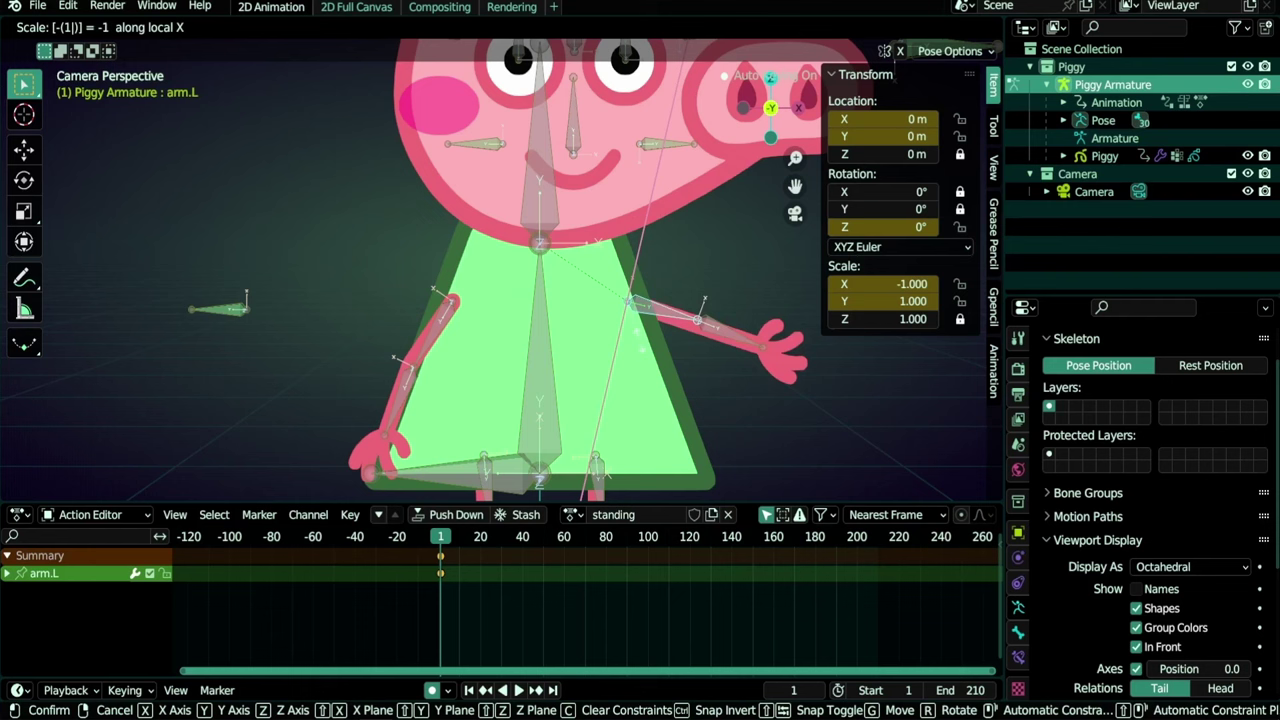
pyautogui.press('Return')
# Rotate arm.L down beside the dress and bend forearm.L by about -18°
pyautogui.press('r')
pyautogui.press('Return')
pyautogui.click(670, 390)
pyautogui.press('r')
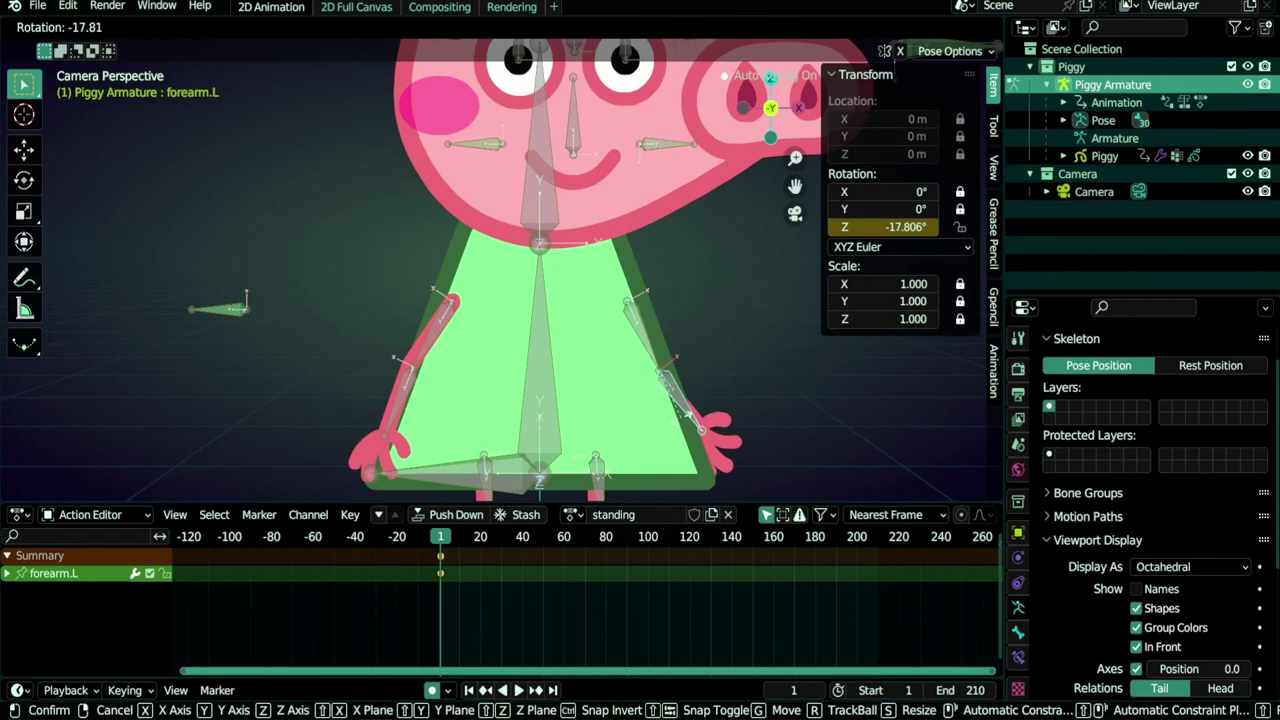
pyautogui.press('Return')
# Protect the standing action with a fake user and change the lower editor to Nonlinear Animation
pyautogui.press('Home')
pyautogui.click(693, 514)
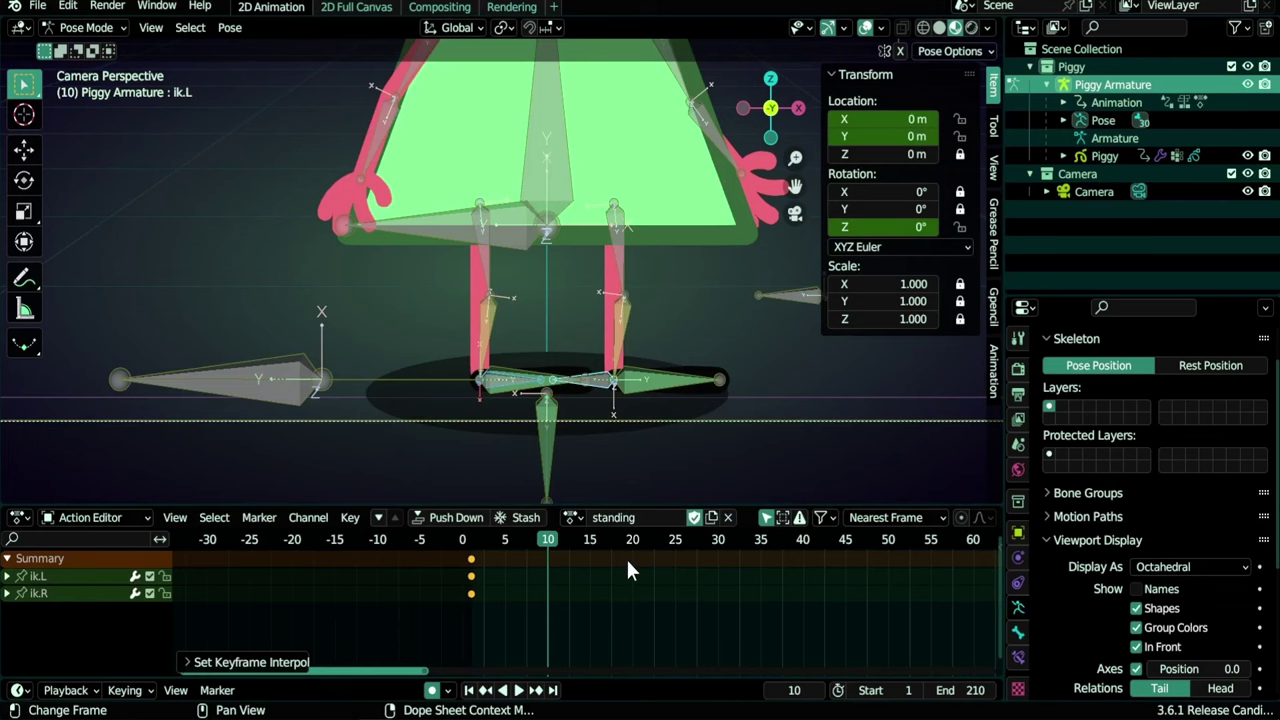
pyautogui.click(22, 518)
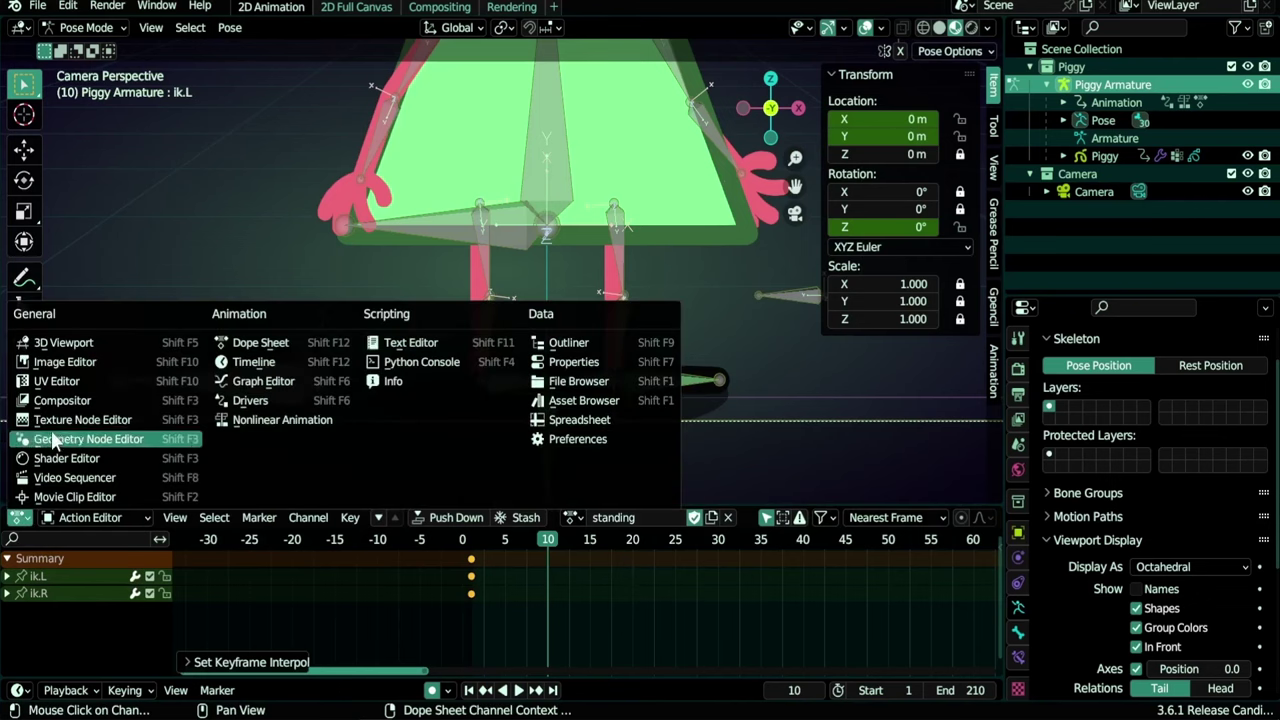
pyautogui.click(273, 421)
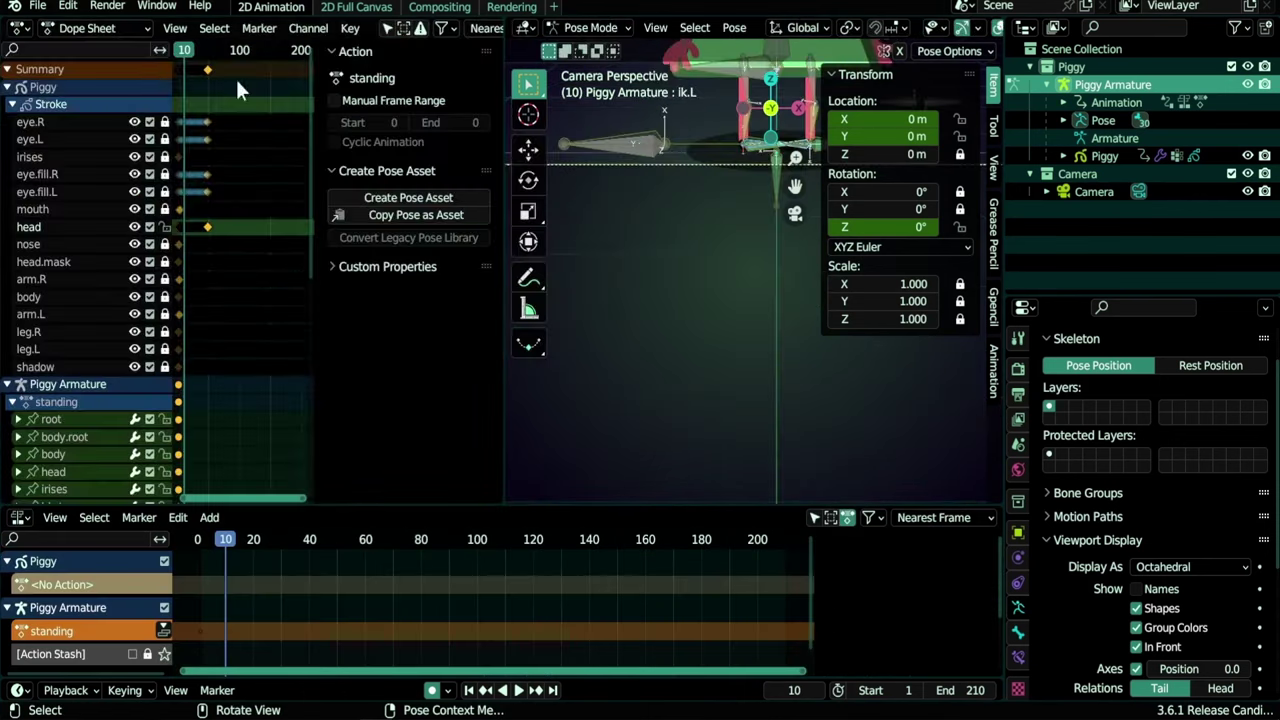
# Set the dope sheet to Action Editor mode and frame the whole pig with the sidebars hidden
pyautogui.click(90, 28)
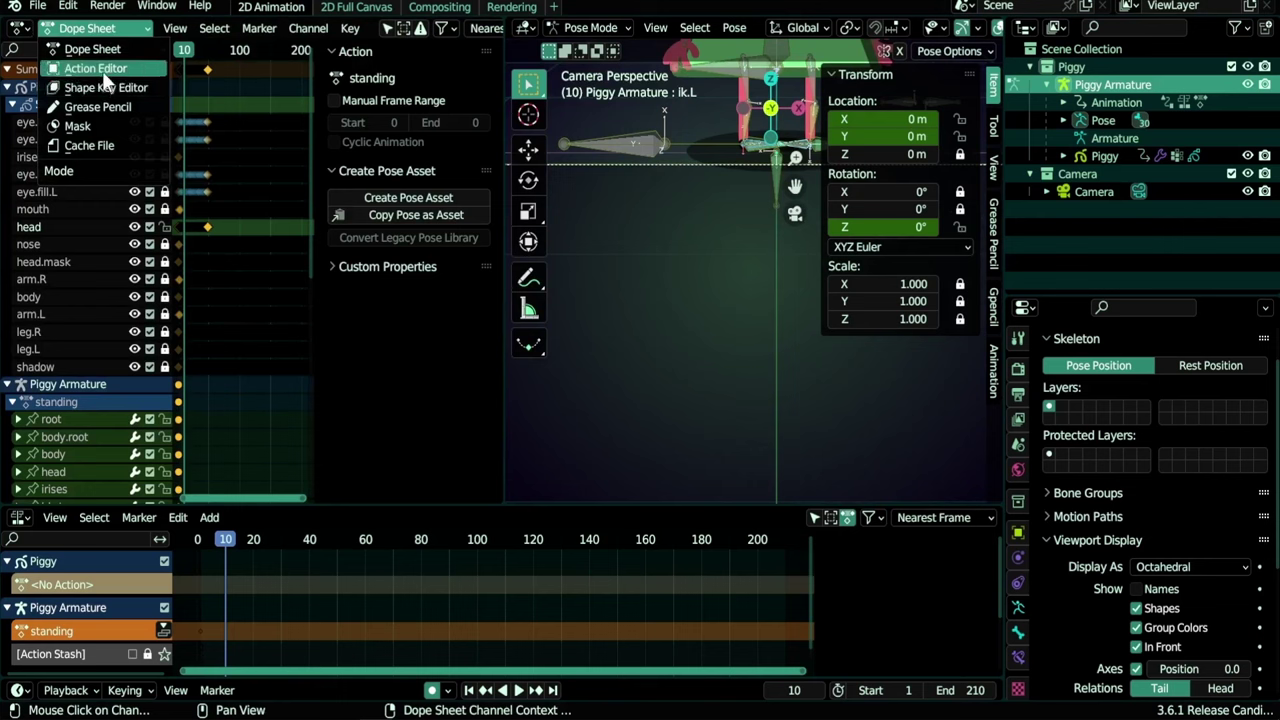
pyautogui.click(105, 76)
pyautogui.keyDown('shift'); pyautogui.moveTo(600, 345); pyautogui.dragTo(814, 323, button='middle'); pyautogui.keyUp('shift')
pyautogui.press('n')
pyautogui.scroll(-2, 785, 330)
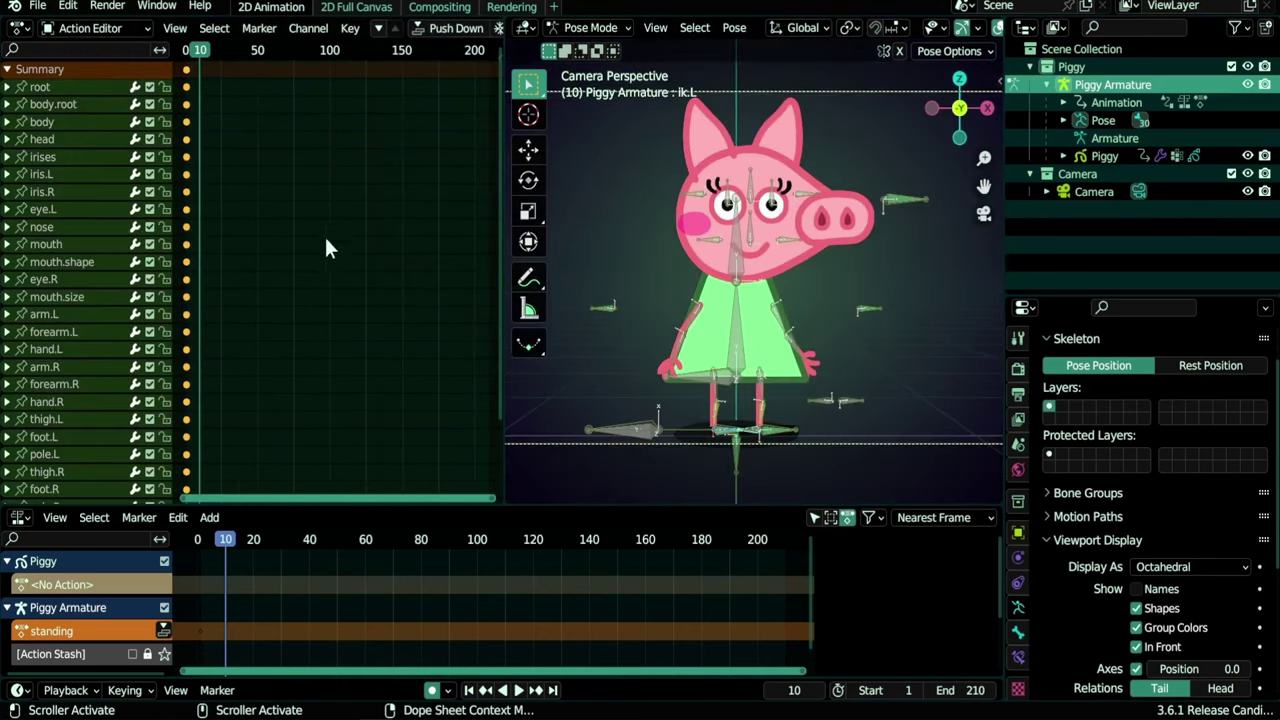
pyautogui.scroll(1, 277, 289)
pyautogui.scroll(-1, 277, 289)
pyautogui.scroll(-3, 452, 33)
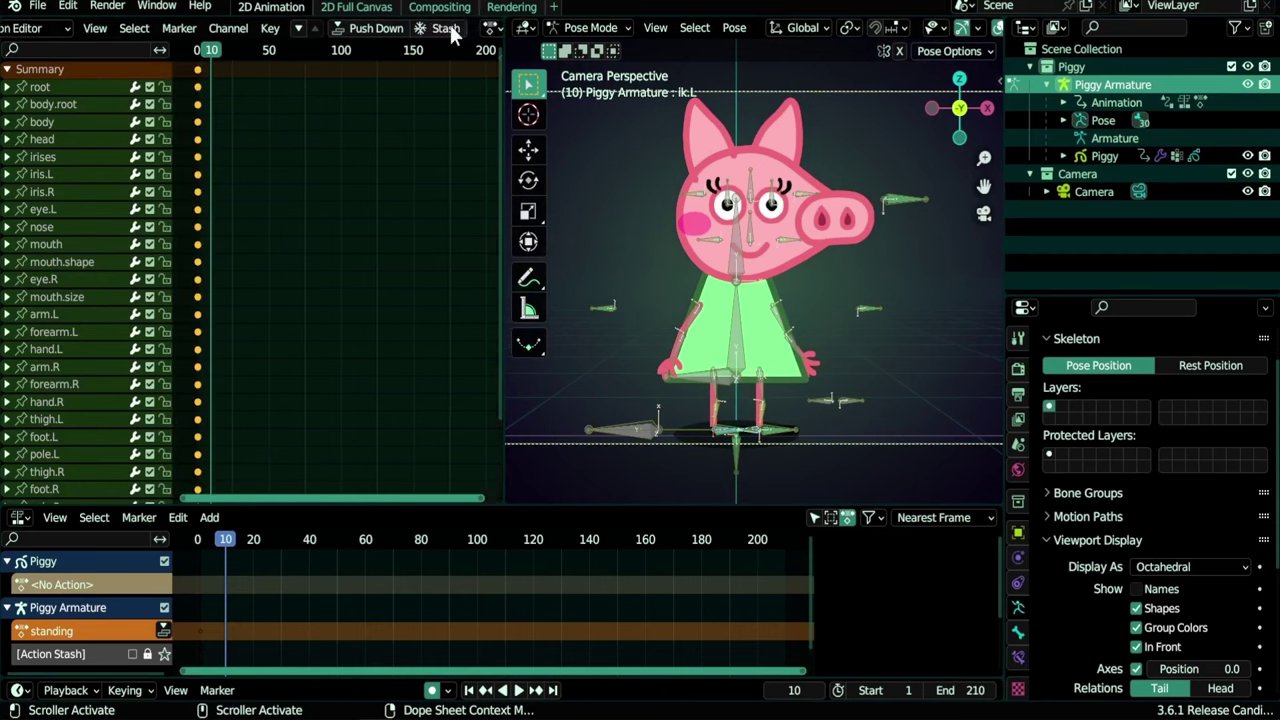
pyautogui.scroll(-4, 452, 33)
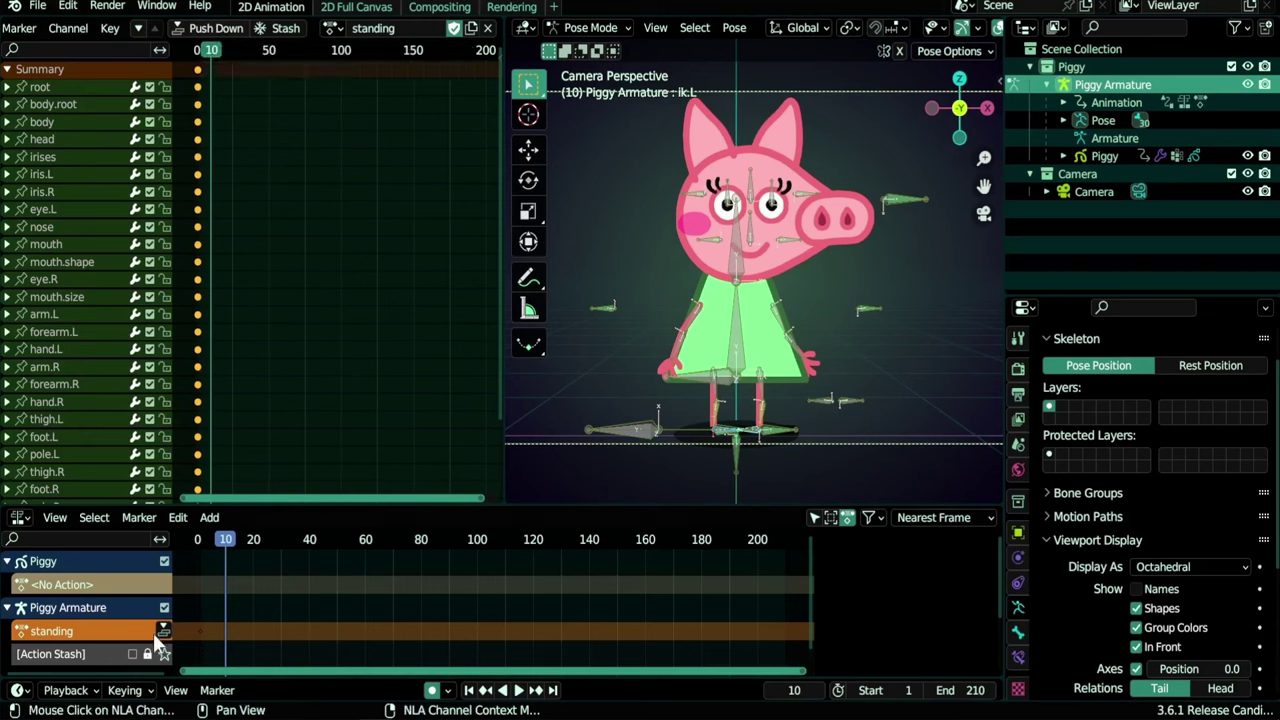
# Push the standing action down onto the armature's NLA stack as a new strip
pyautogui.press('Home')
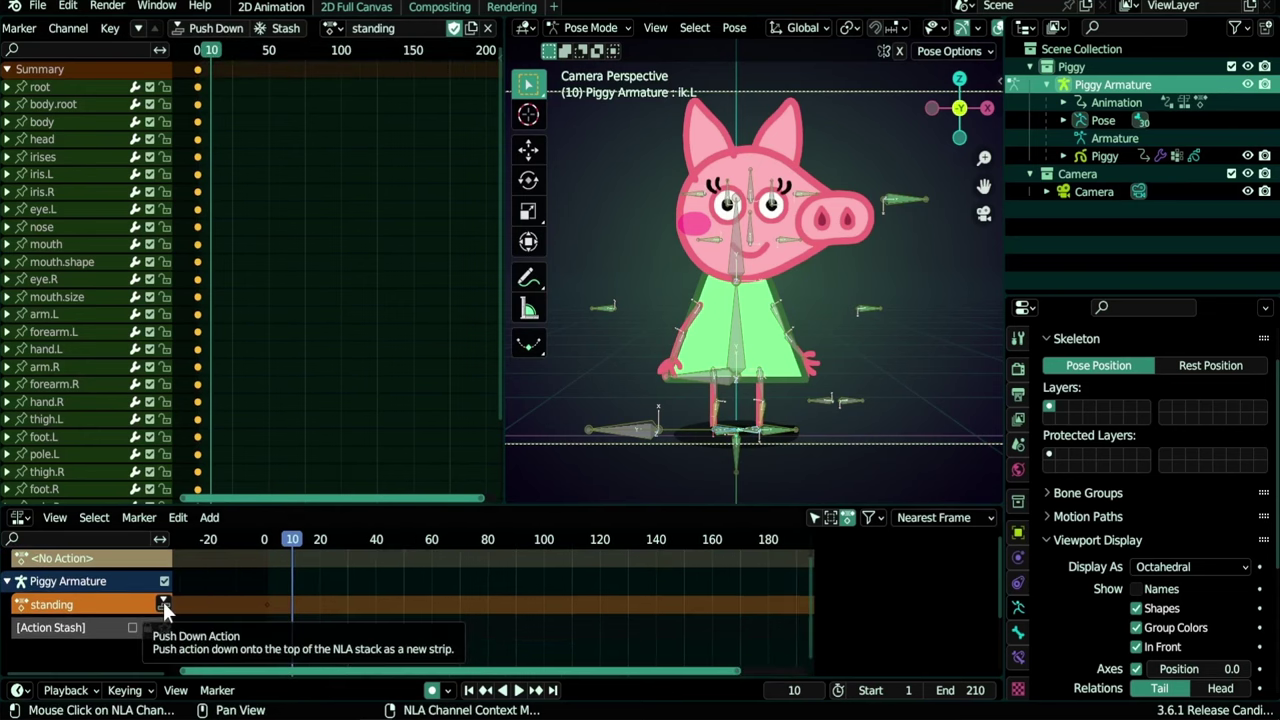
pyautogui.click(163, 601)
pyautogui.press('Home')
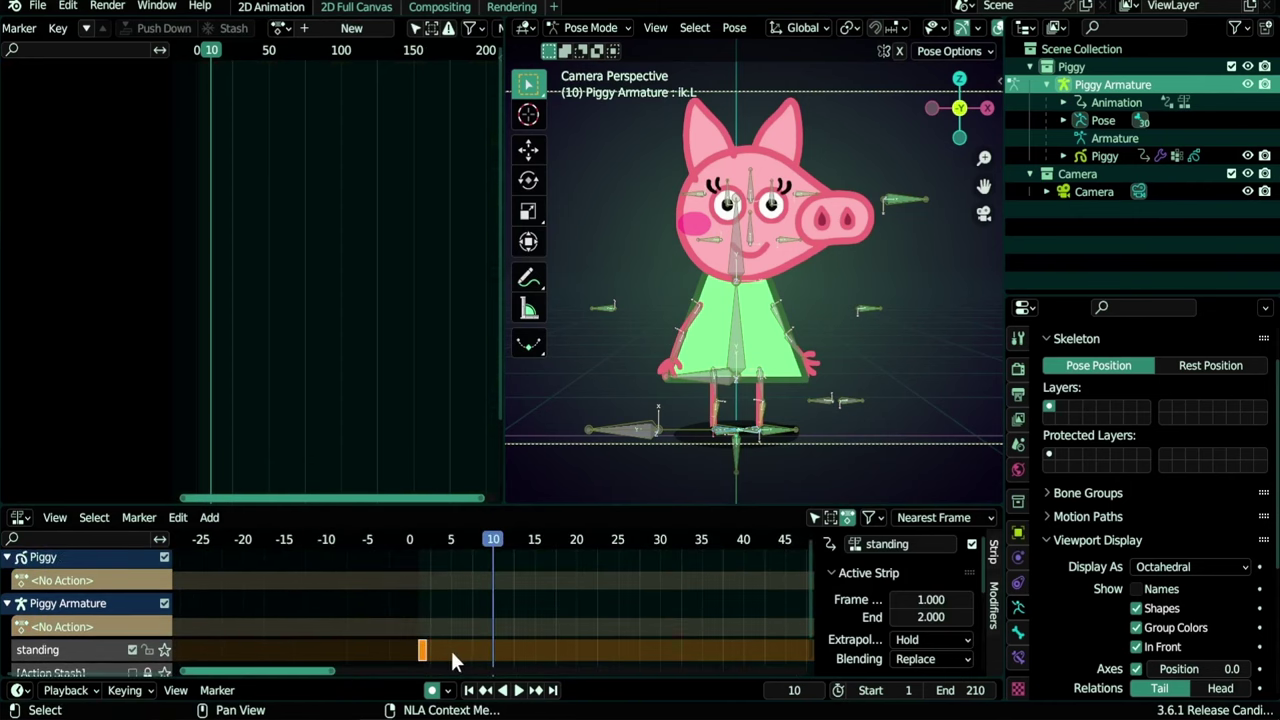
pyautogui.press('Home')
pyautogui.scroll(1, 434, 626)
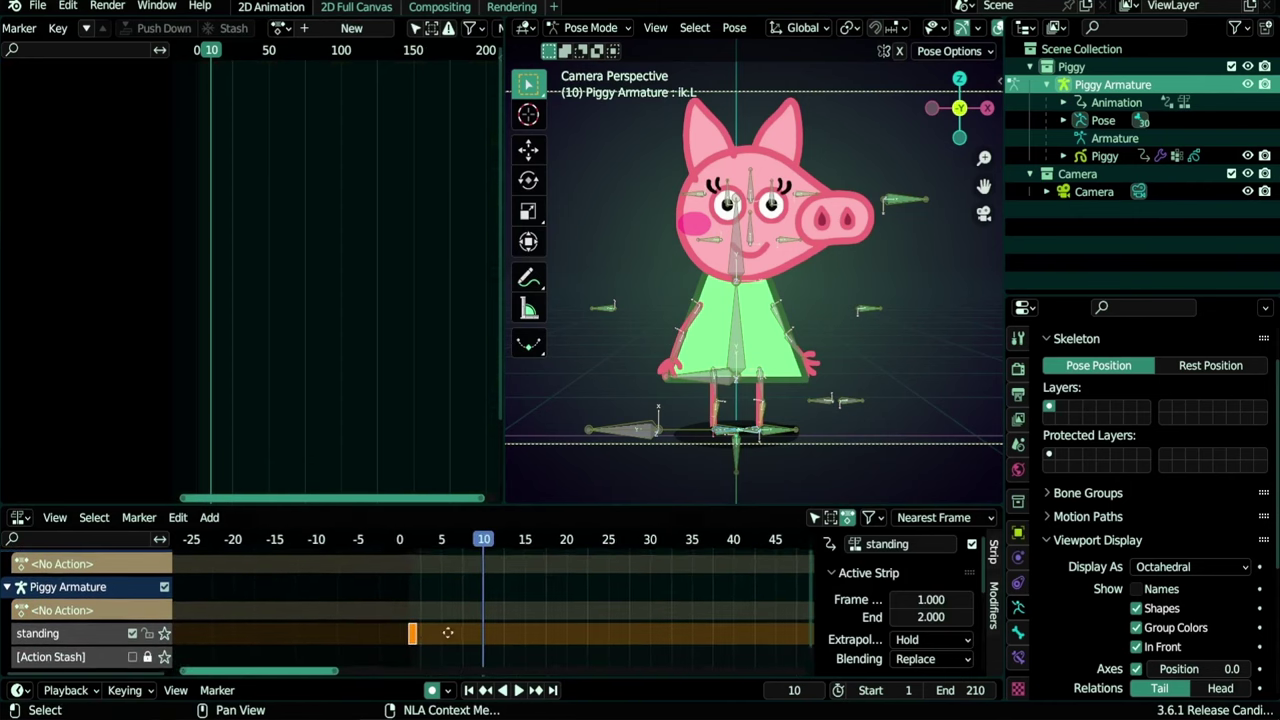
# Load the walk.cycle action on the armature and push it down as a strip above standing
pyautogui.click(283, 28)
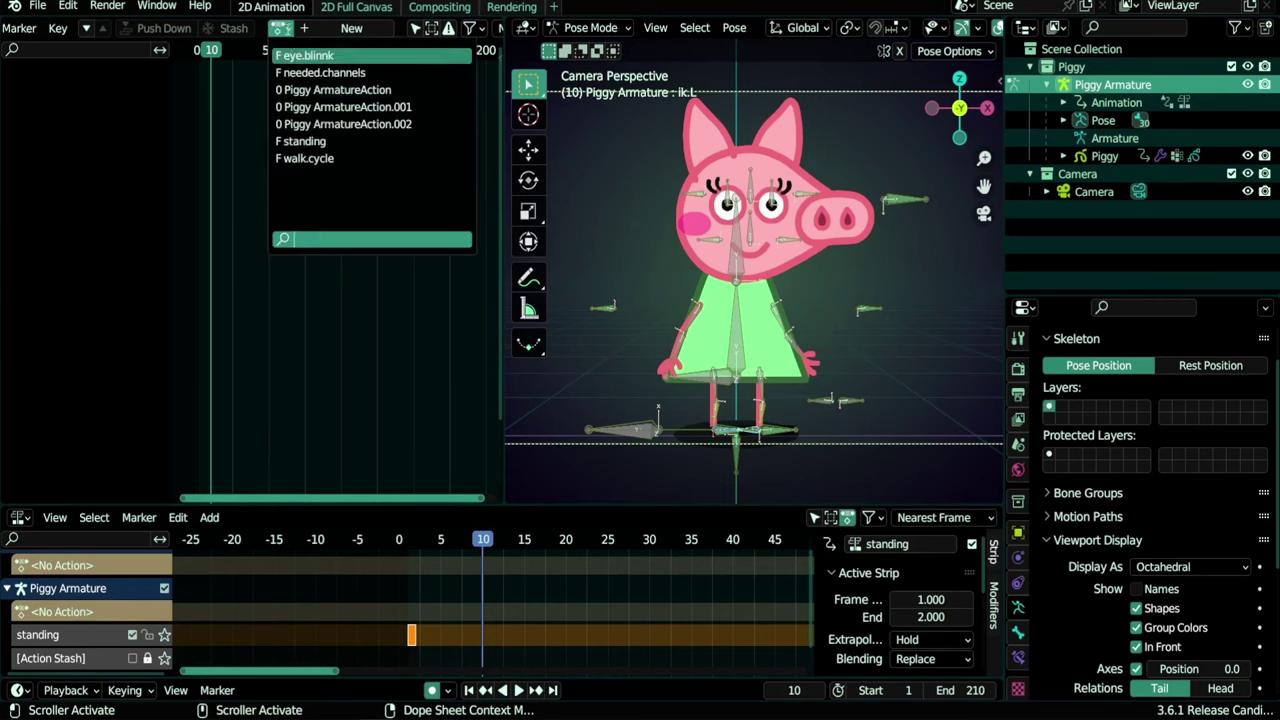
pyautogui.click(309, 159)
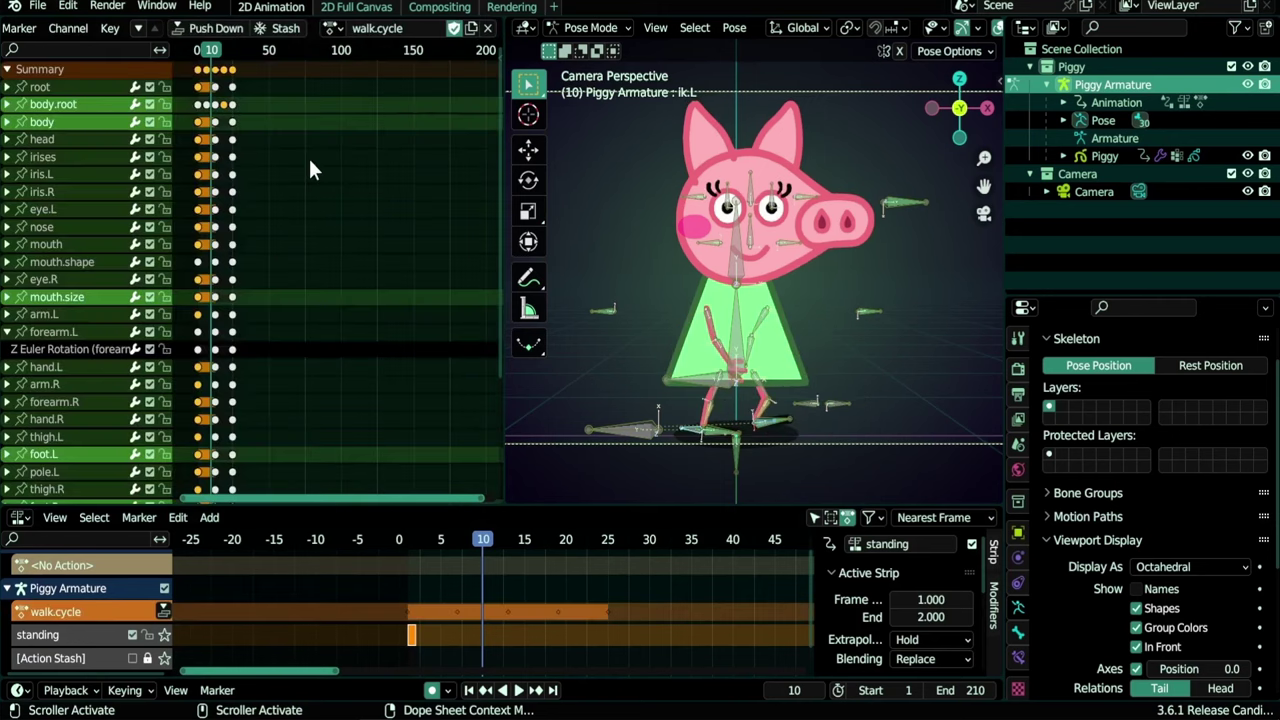
pyautogui.click(212, 30)
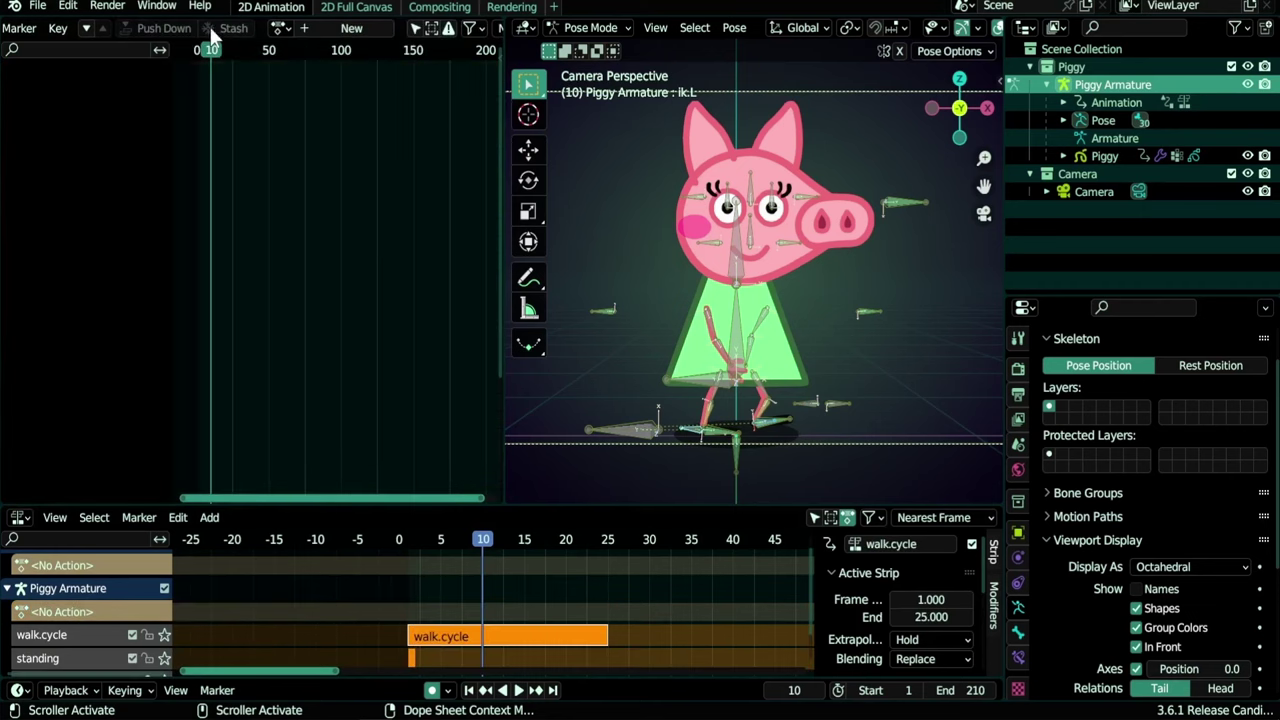
# Compare the standing and walk.cycle poses at frame 1 by temporarily muting the walk.cycle track
pyautogui.moveTo(405, 542)
pyautogui.mouseDown()
pyautogui.moveTo(450, 546)
pyautogui.moveTo(407, 560)
pyautogui.mouseUp()
pyautogui.press('Home')
pyautogui.click(370, 630)
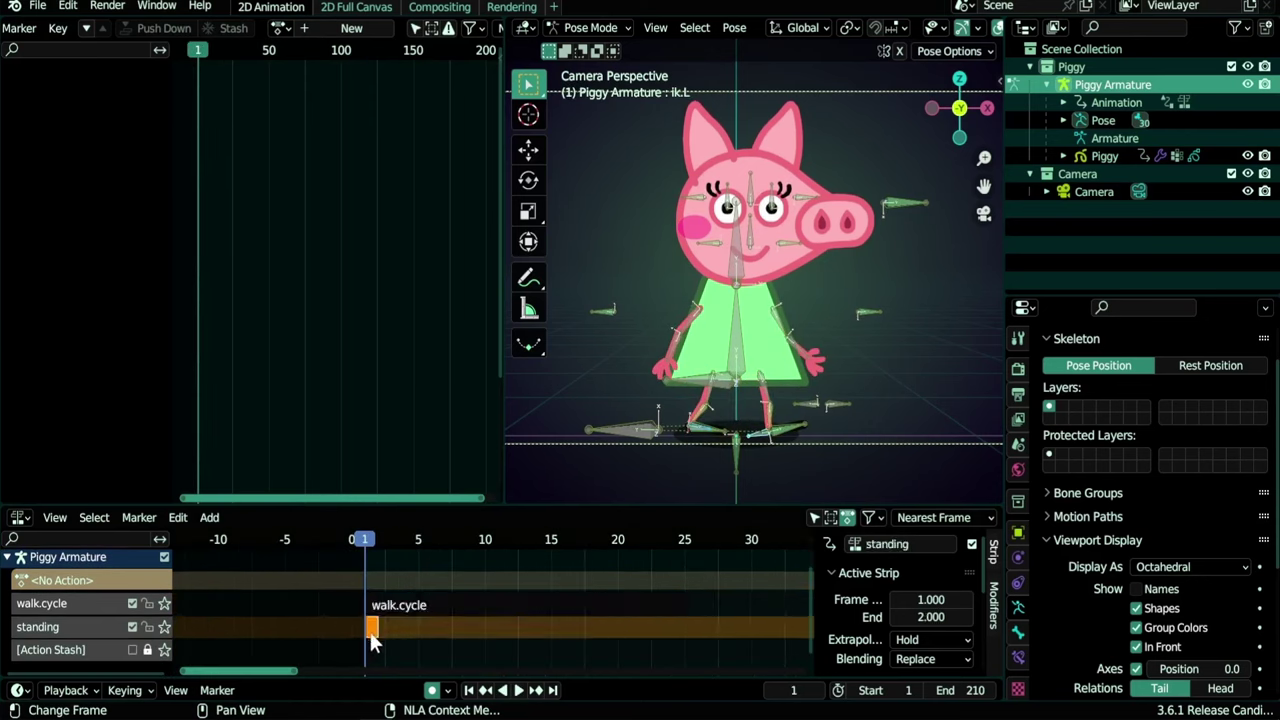
pyautogui.moveTo(366, 548)
pyautogui.mouseDown()
pyautogui.moveTo(424, 546)
pyautogui.moveTo(366, 550)
pyautogui.mouseUp()
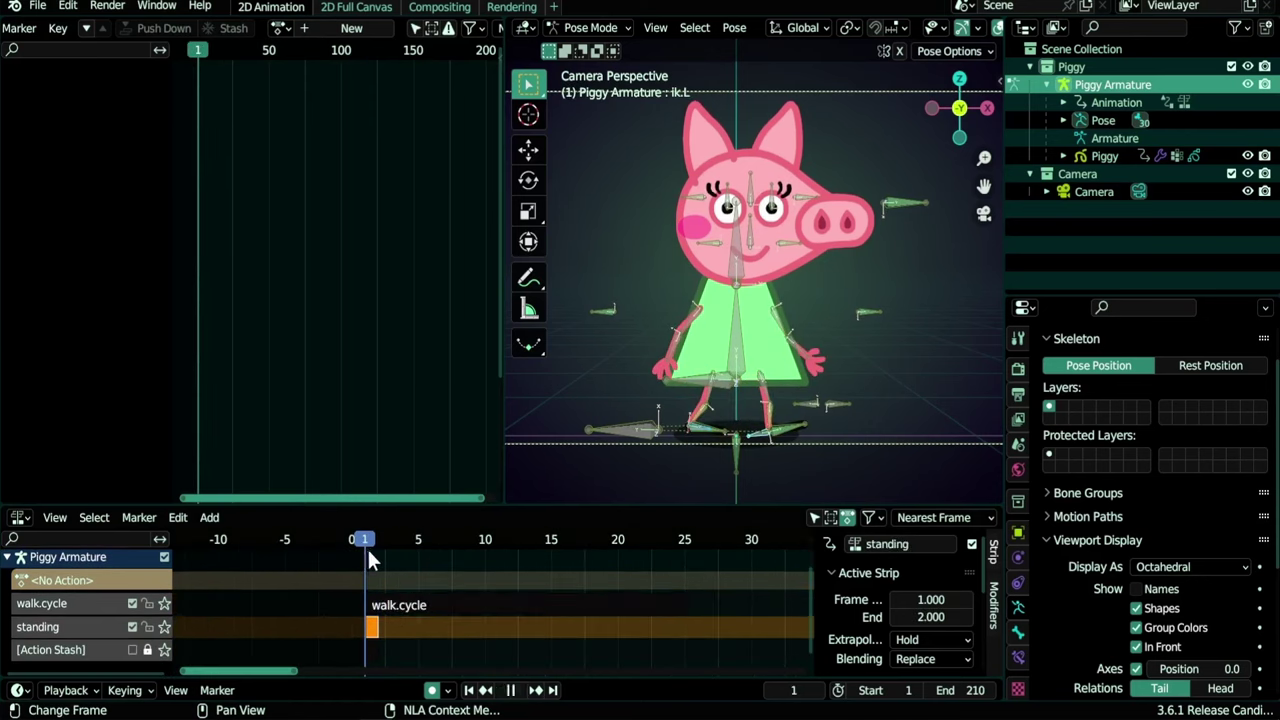
pyautogui.click(131, 603)
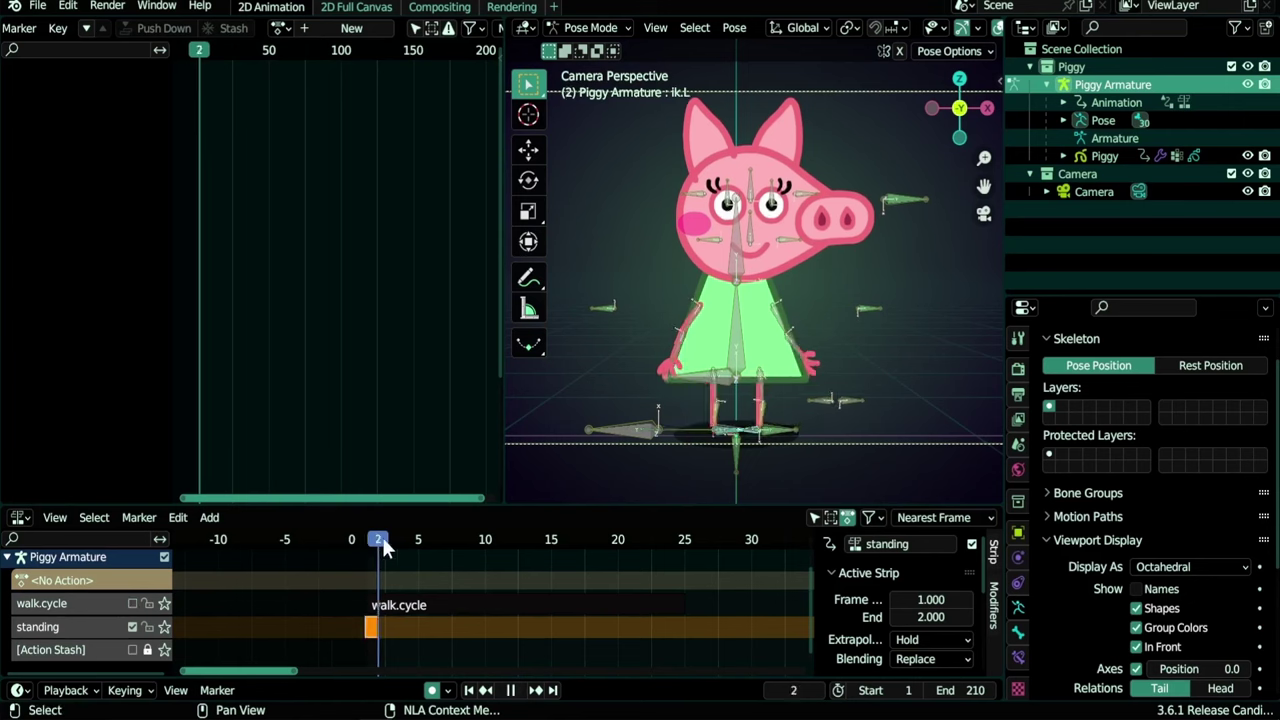
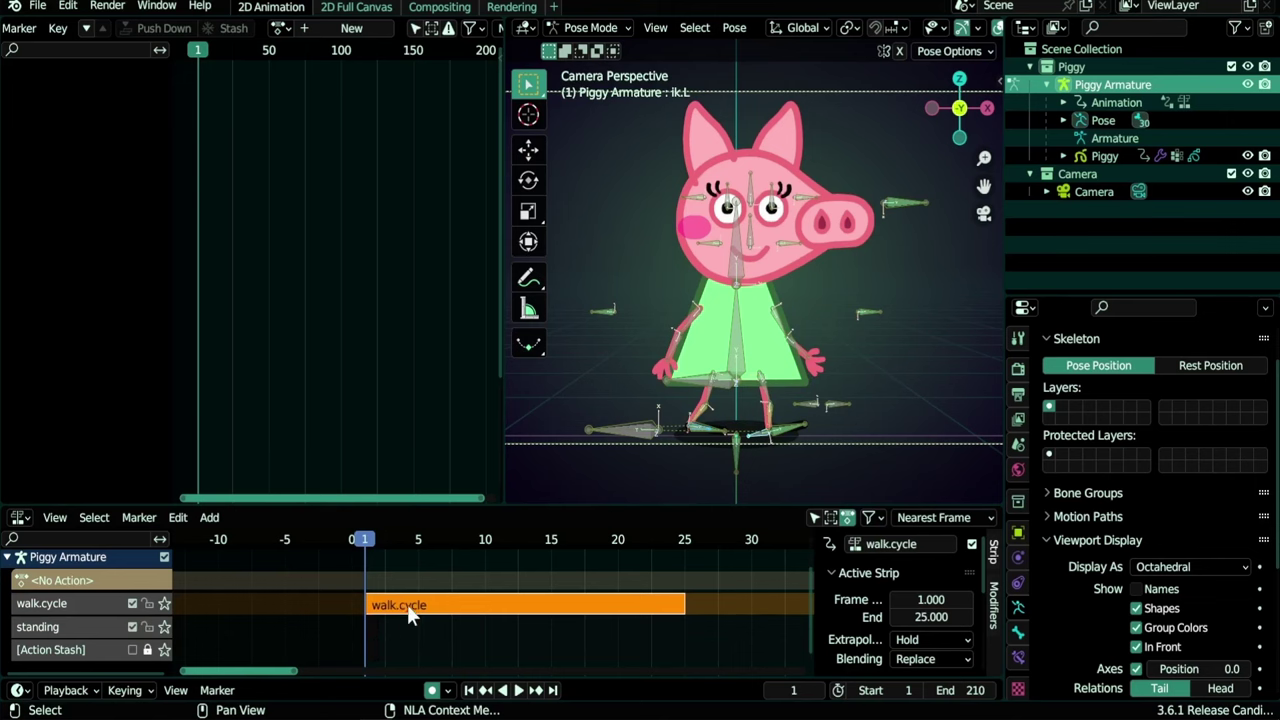
# Move the walk.cycle strip to start at frame 11 and scrub around frame 1 to check the pose
pyautogui.moveTo(407, 604); pyautogui.dragTo(544, 614)
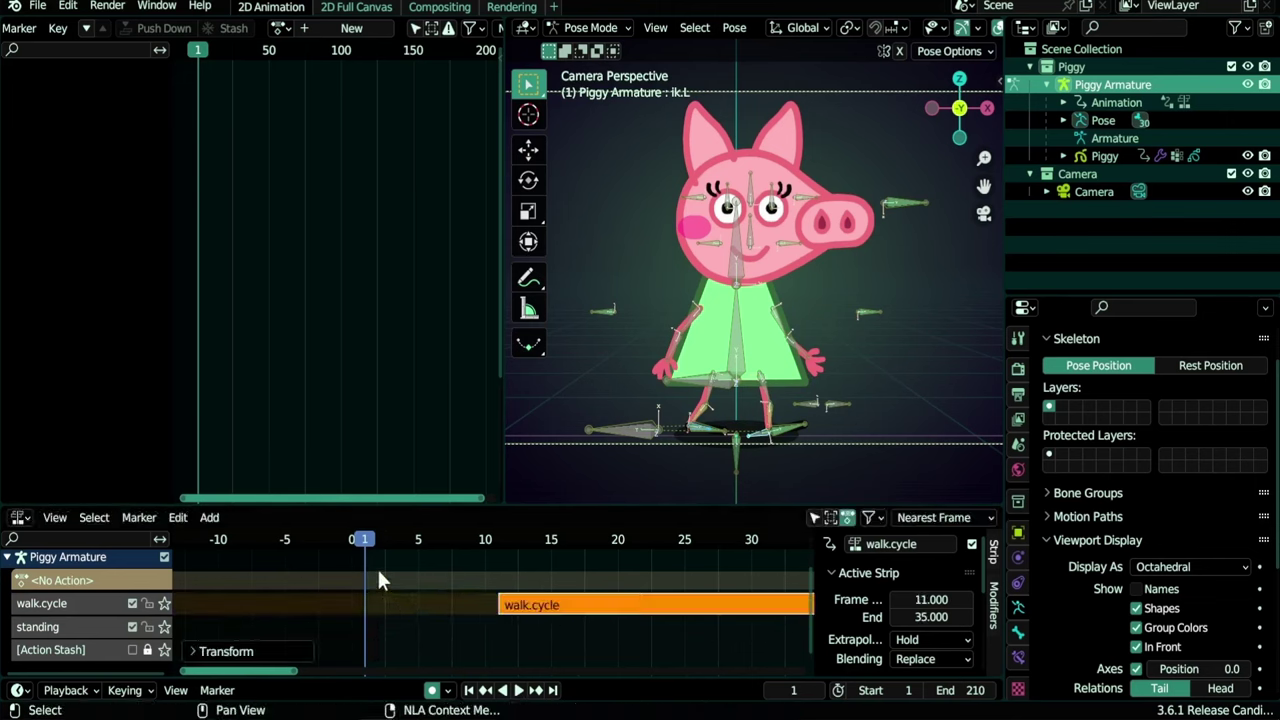
pyautogui.moveTo(358, 545)
pyautogui.mouseDown()
pyautogui.moveTo(539, 549)
pyautogui.moveTo(369, 546)
pyautogui.mouseUp()
pyautogui.click(523, 607)
# Enlarge the nonlinear animation editor to expose more of the walk.cycle strip's settings
pyautogui.moveTo(870, 507); pyautogui.dragTo(870, 487)
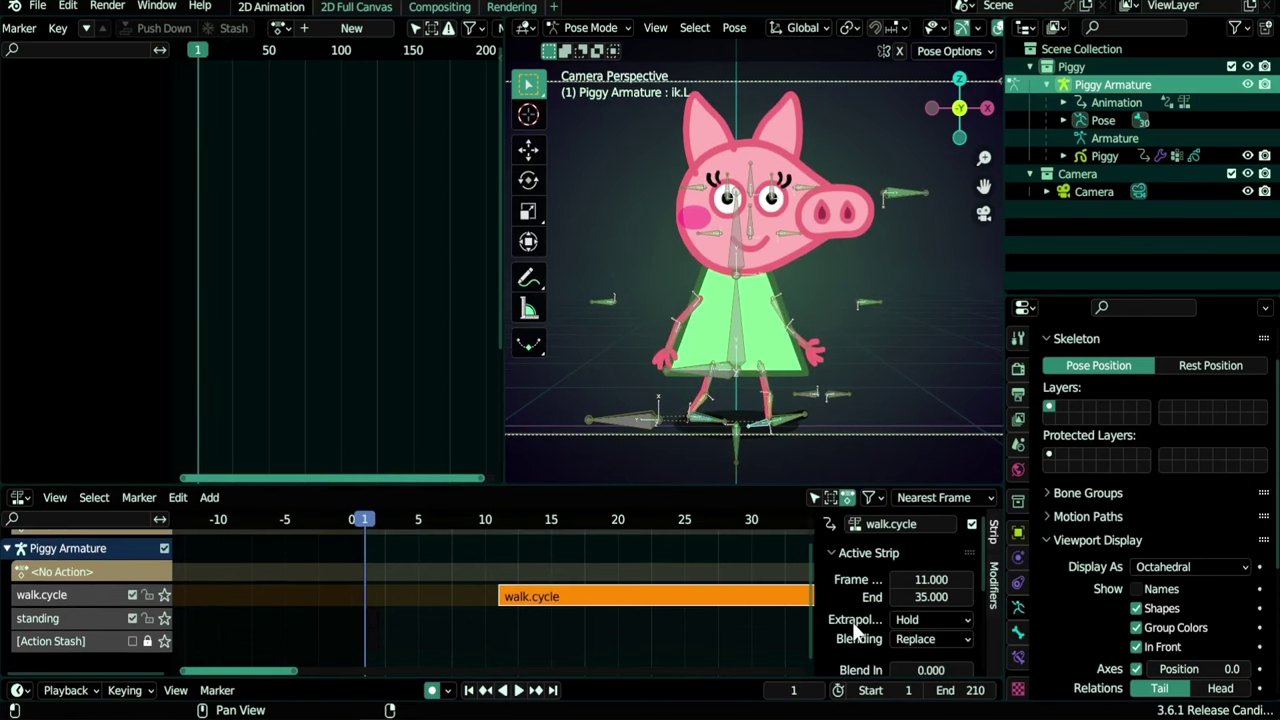
pyautogui.press('n')
pyautogui.press('n')
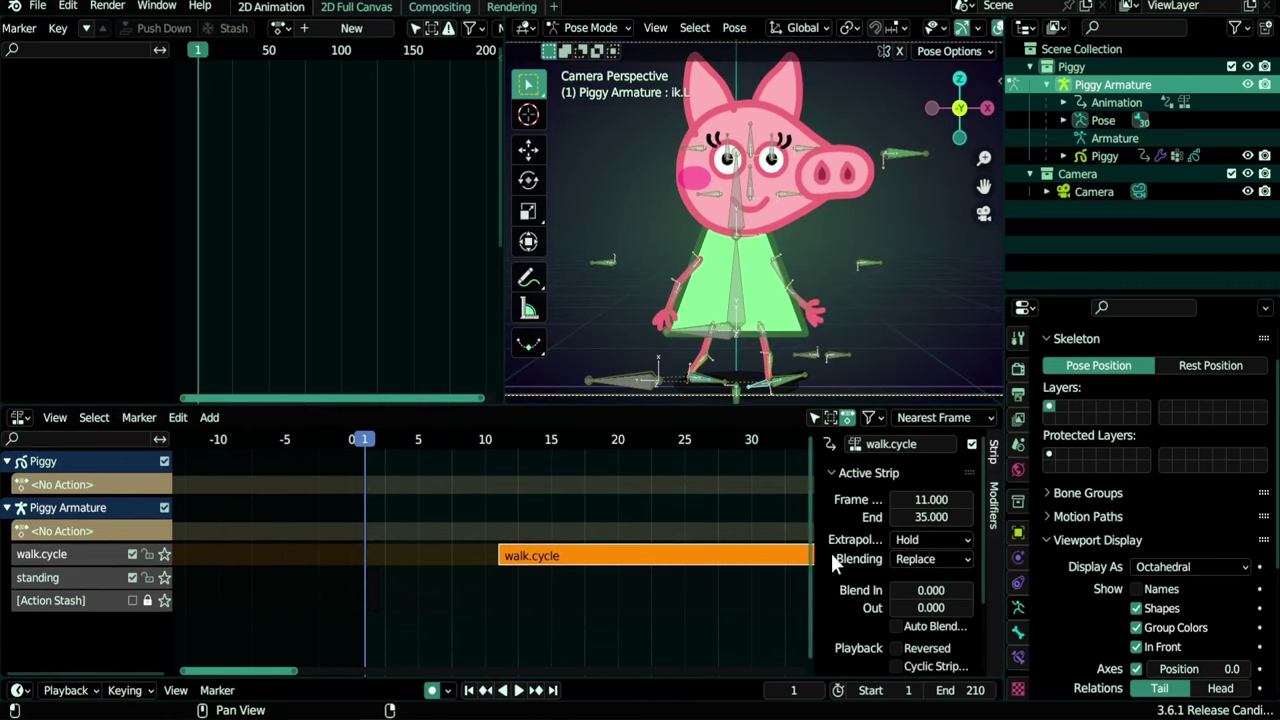
# Widen the strip settings sidebar and set the walk.cycle strip's extrapolation to Hold Forward
pyautogui.moveTo(818, 552); pyautogui.dragTo(738, 552)
pyautogui.click(885, 540)
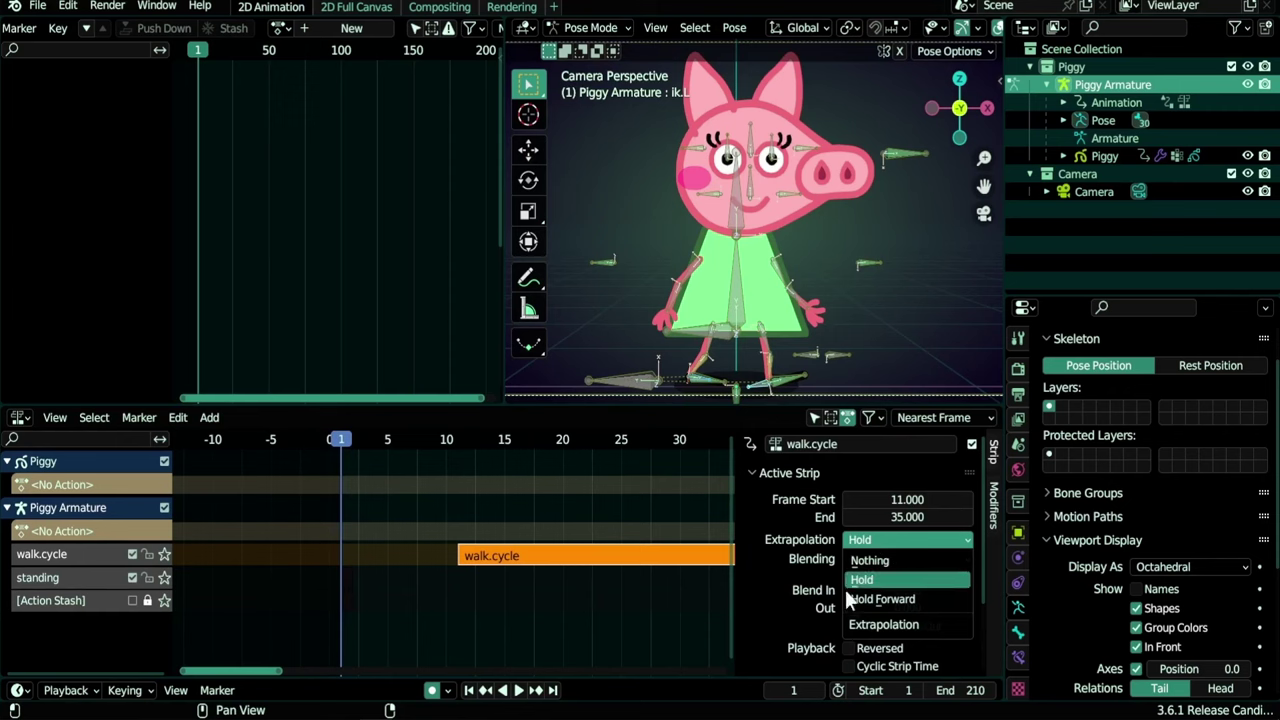
pyautogui.click(858, 580)
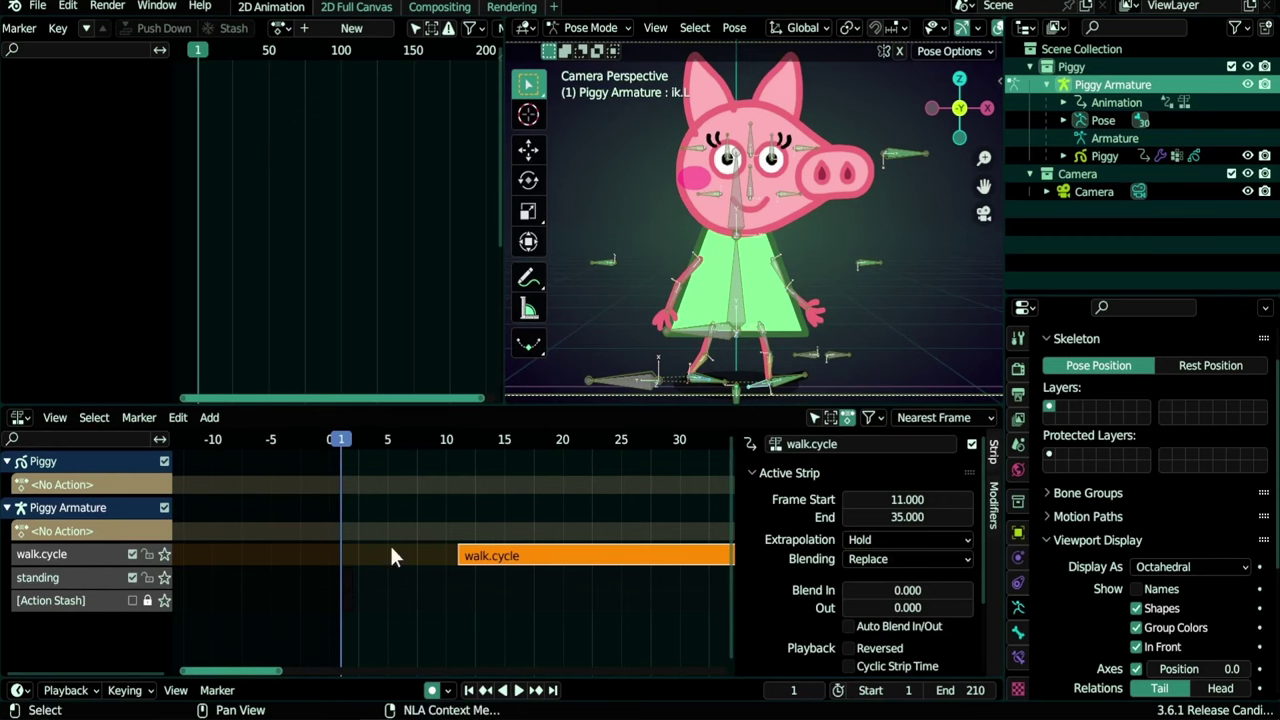
pyautogui.keyDown('ctrl'); pyautogui.hscroll(5, 560, 600); pyautogui.keyUp('ctrl')
pyautogui.keyDown('ctrl'); pyautogui.hscroll(-4, 574, 566); pyautogui.keyUp('ctrl')
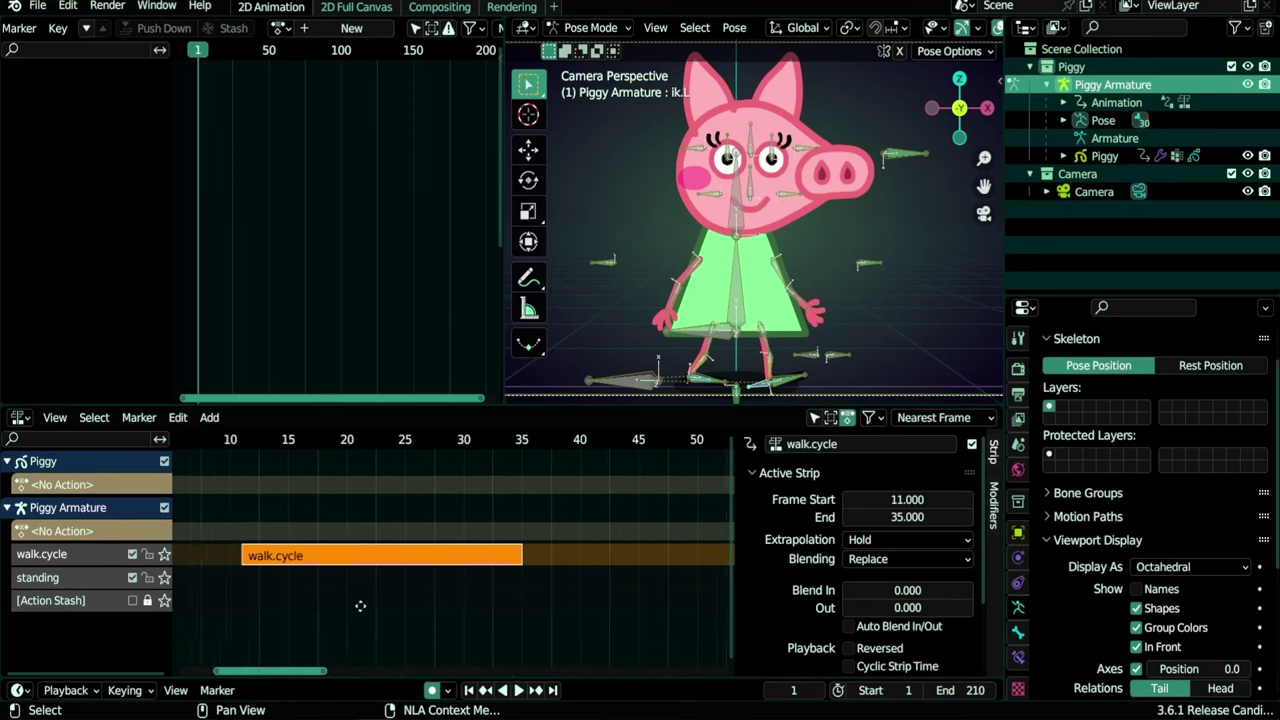
pyautogui.click(905, 540)
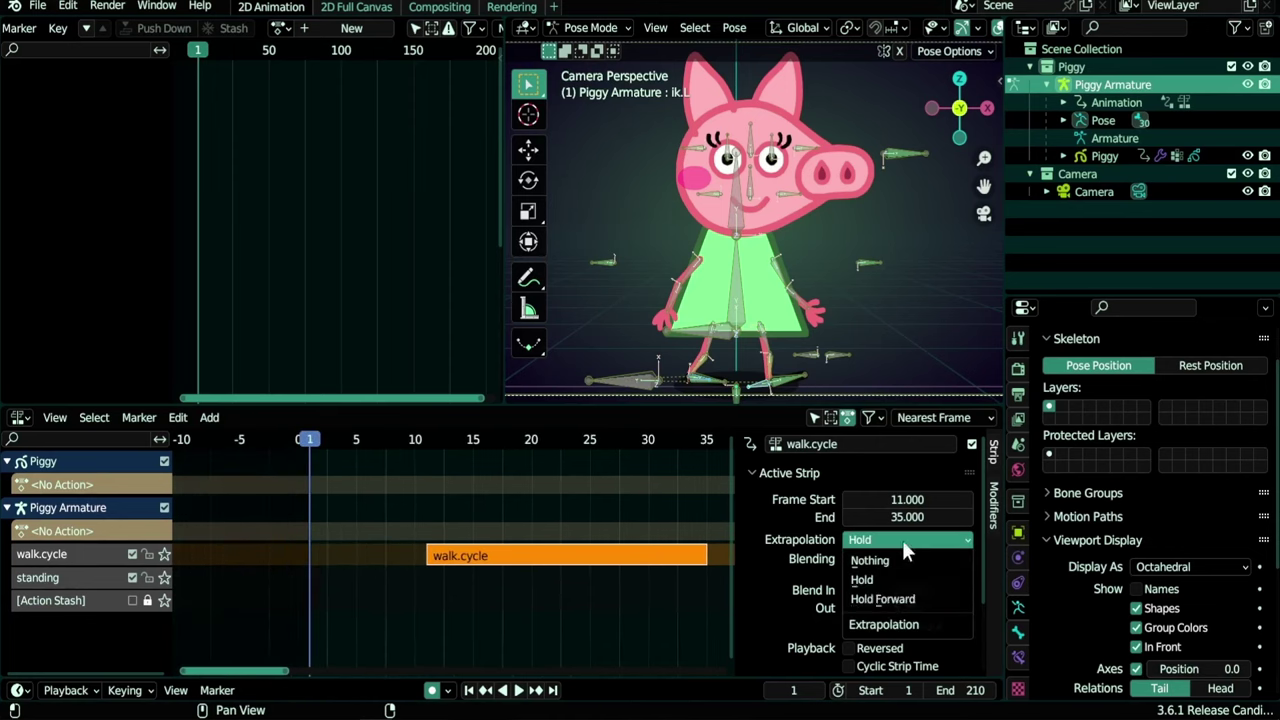
pyautogui.click(895, 600)
# Delete the Action Stash track from the Piggy Armature in the nonlinear animation editor
pyautogui.keyDown('ctrl'); pyautogui.hscroll(-3, 485, 574); pyautogui.keyUp('ctrl')
pyautogui.click(436, 600)
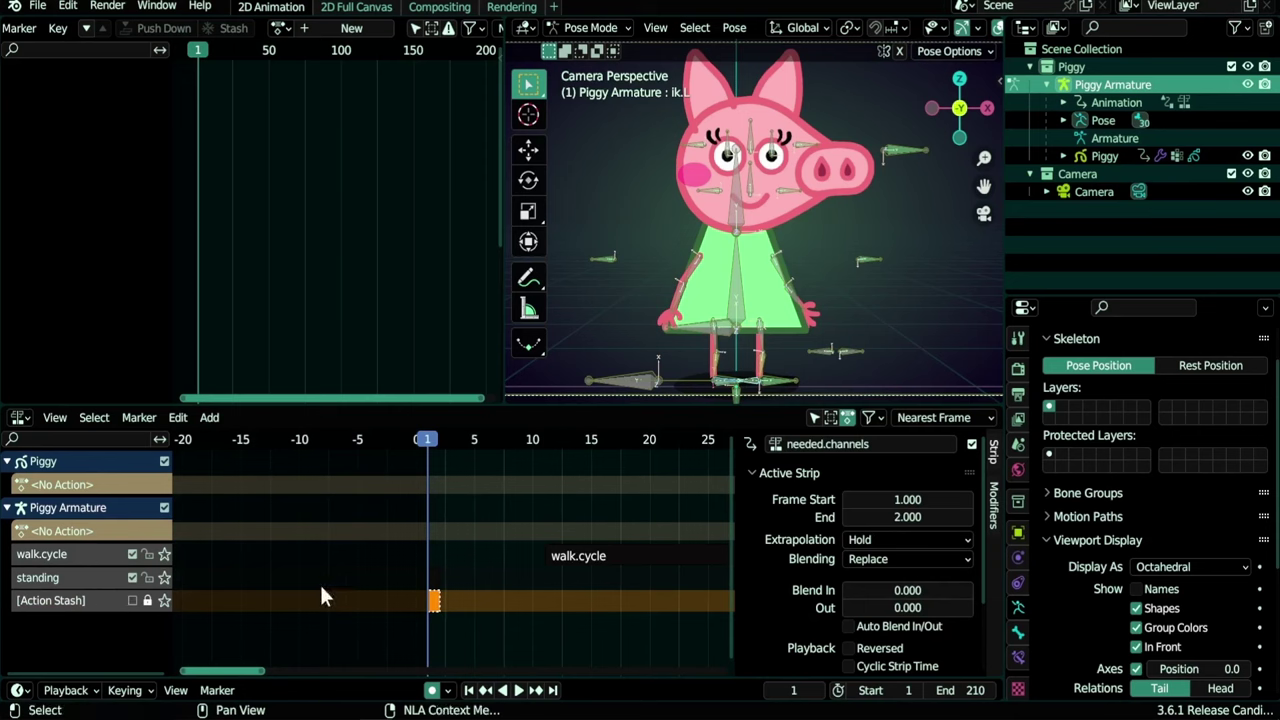
pyautogui.rightClick(77, 601)
pyautogui.click(85, 553)
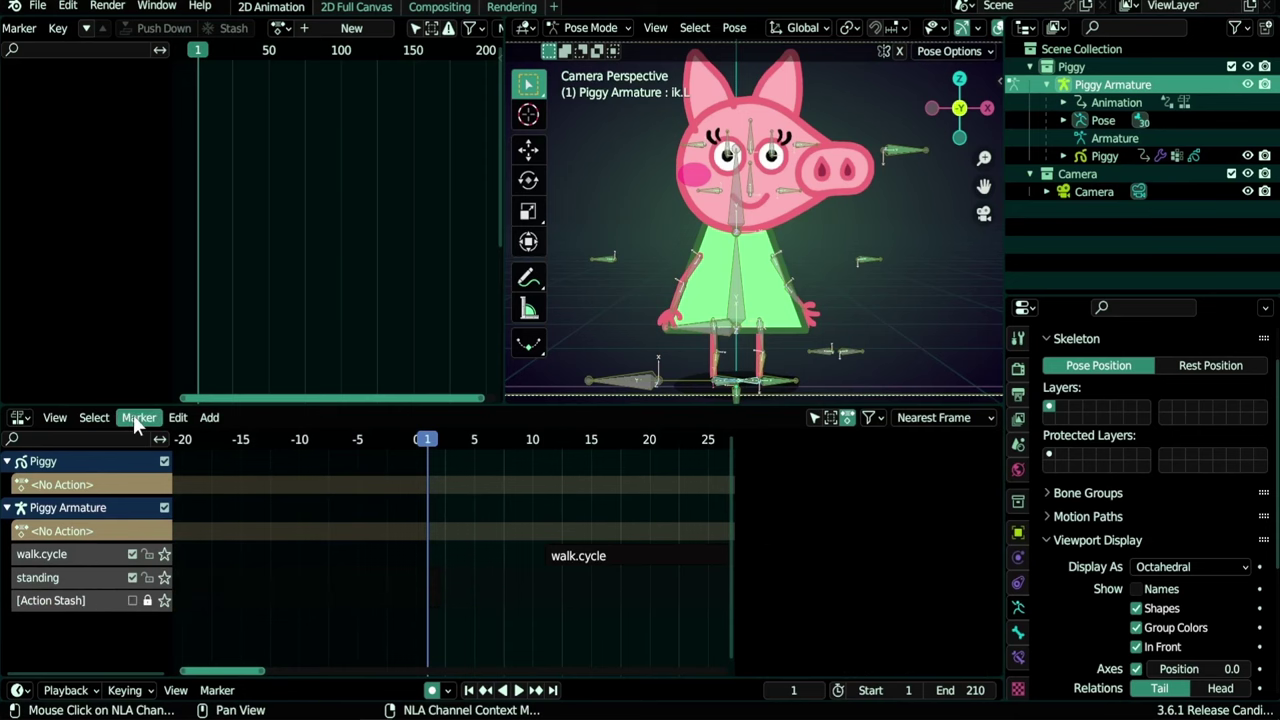
pyautogui.click(177, 418)
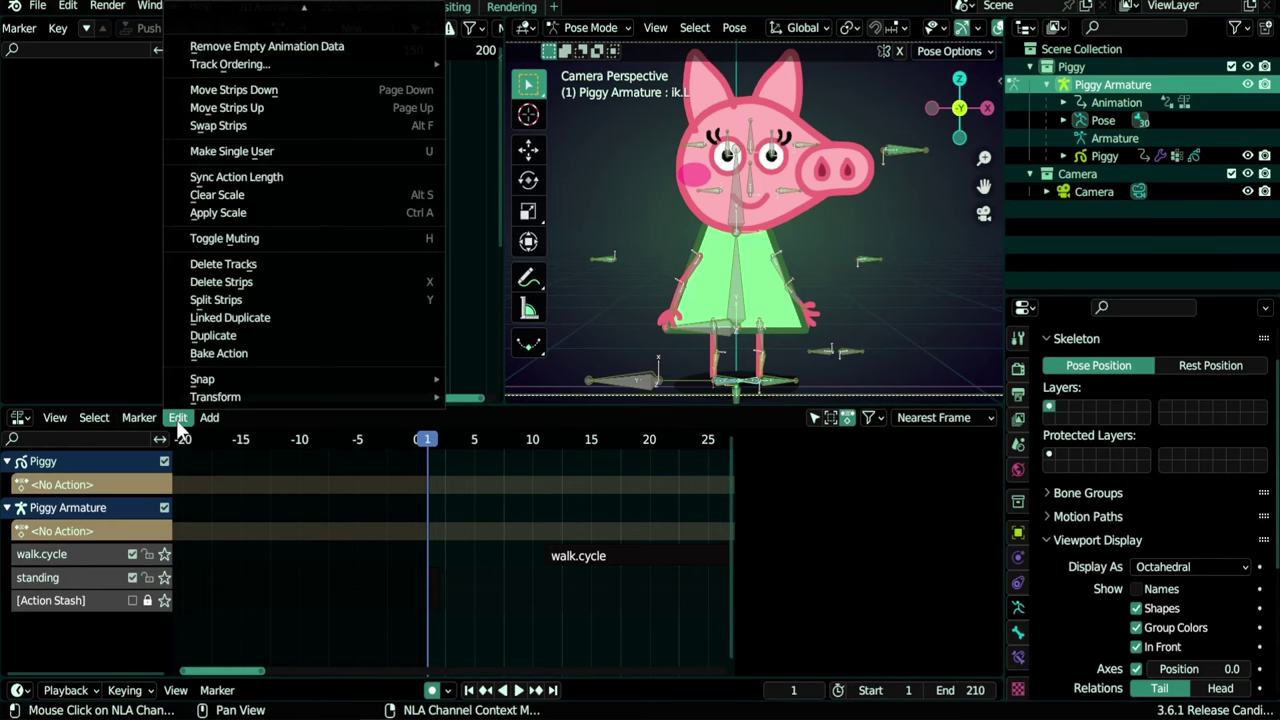
pyautogui.click(263, 263)
# Compare the extrapolation settings of the standing and walk.cycle strips and scrub from frame 1 to 11 to examine the pose change
pyautogui.click(436, 582)
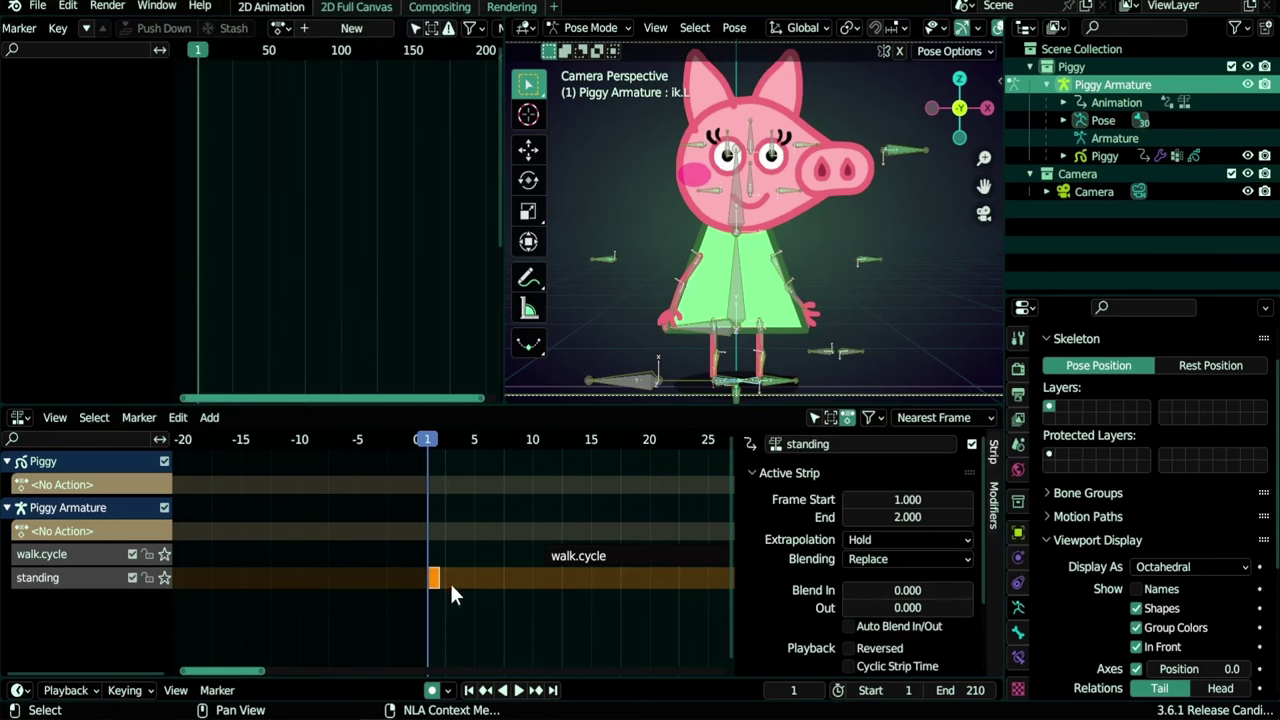
pyautogui.scroll(3, 427, 600)
pyautogui.click(427, 600)
pyautogui.click(409, 580)
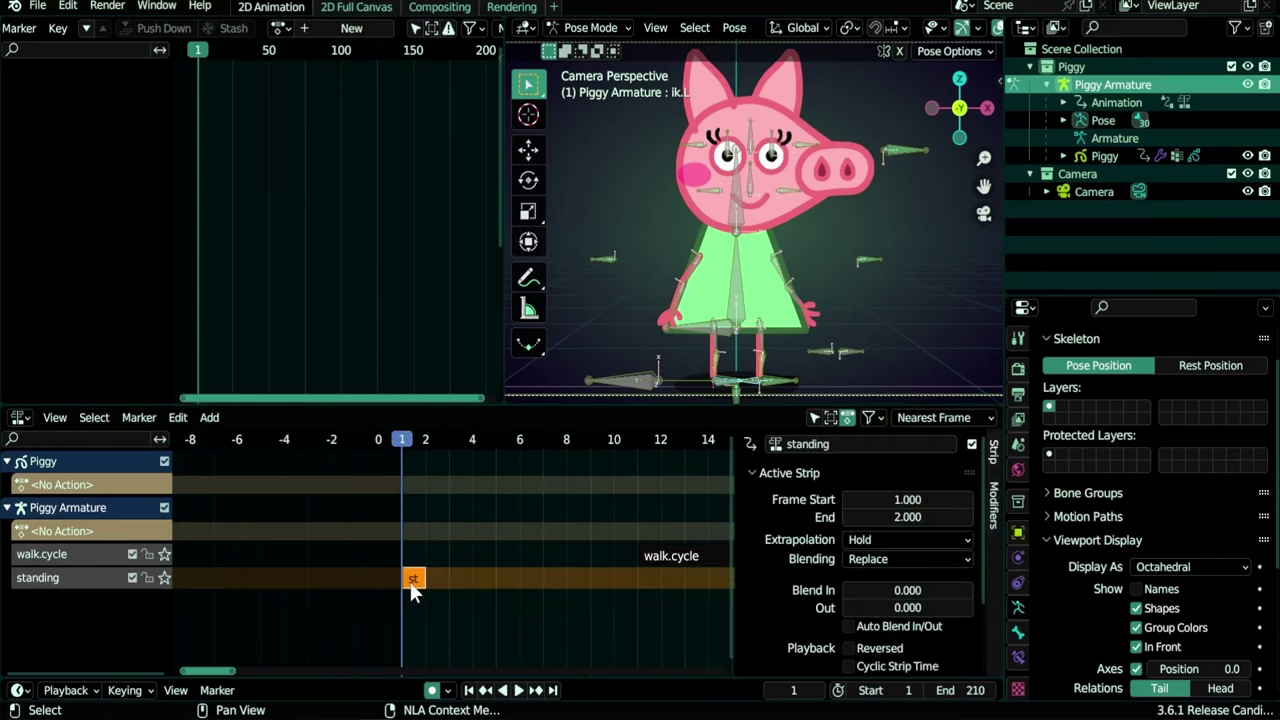
pyautogui.scroll(-2, 484, 598)
pyautogui.click(592, 556)
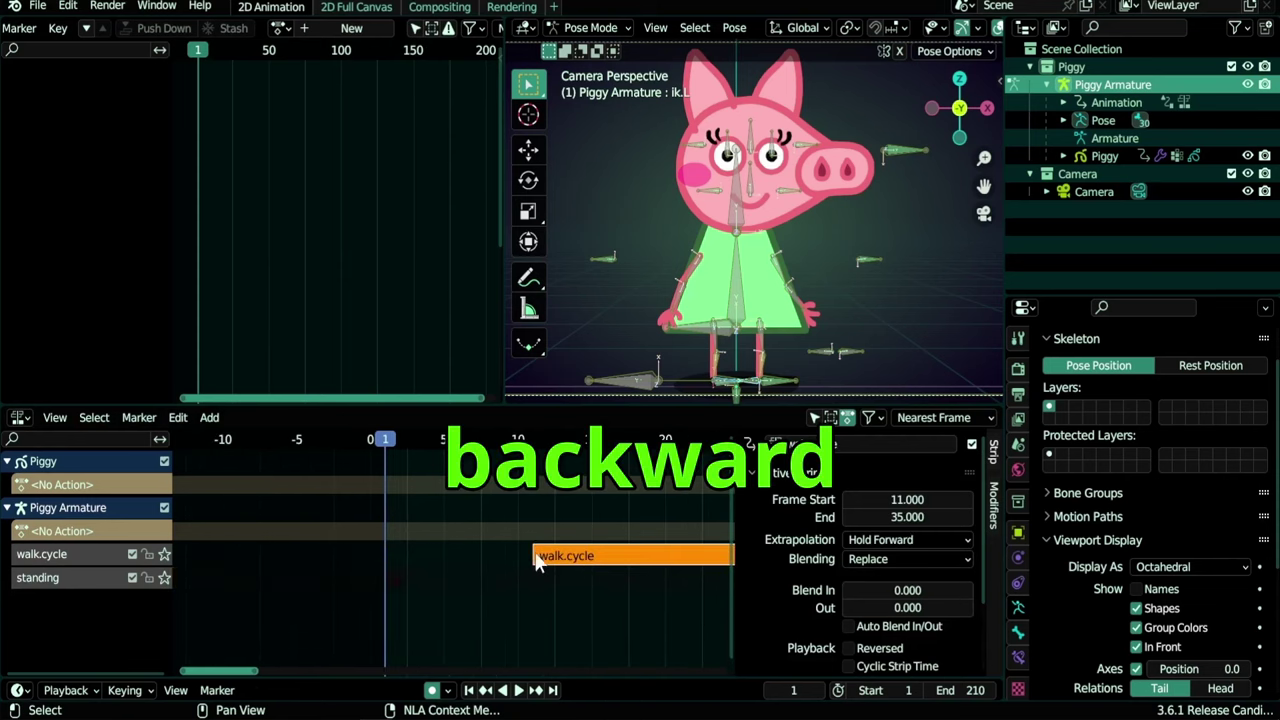
pyautogui.click(392, 580)
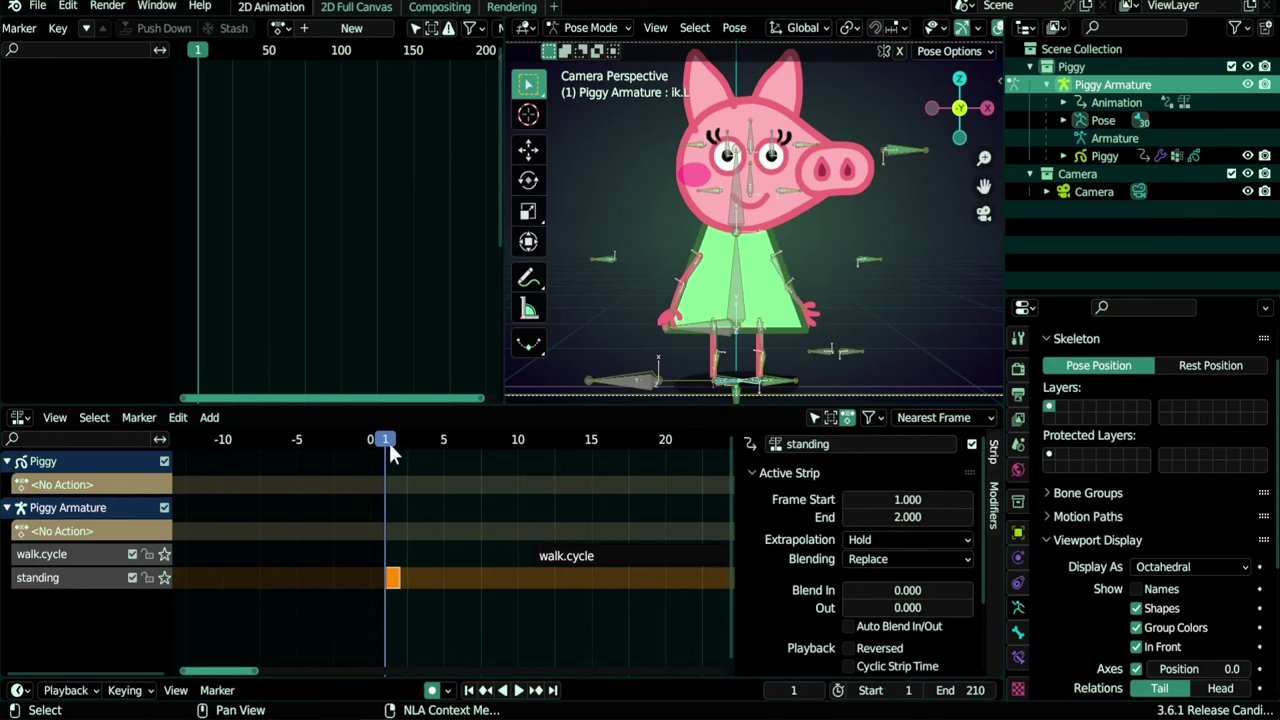
pyautogui.moveTo(389, 443); pyautogui.dragTo(531, 481)
pyautogui.click(581, 553)
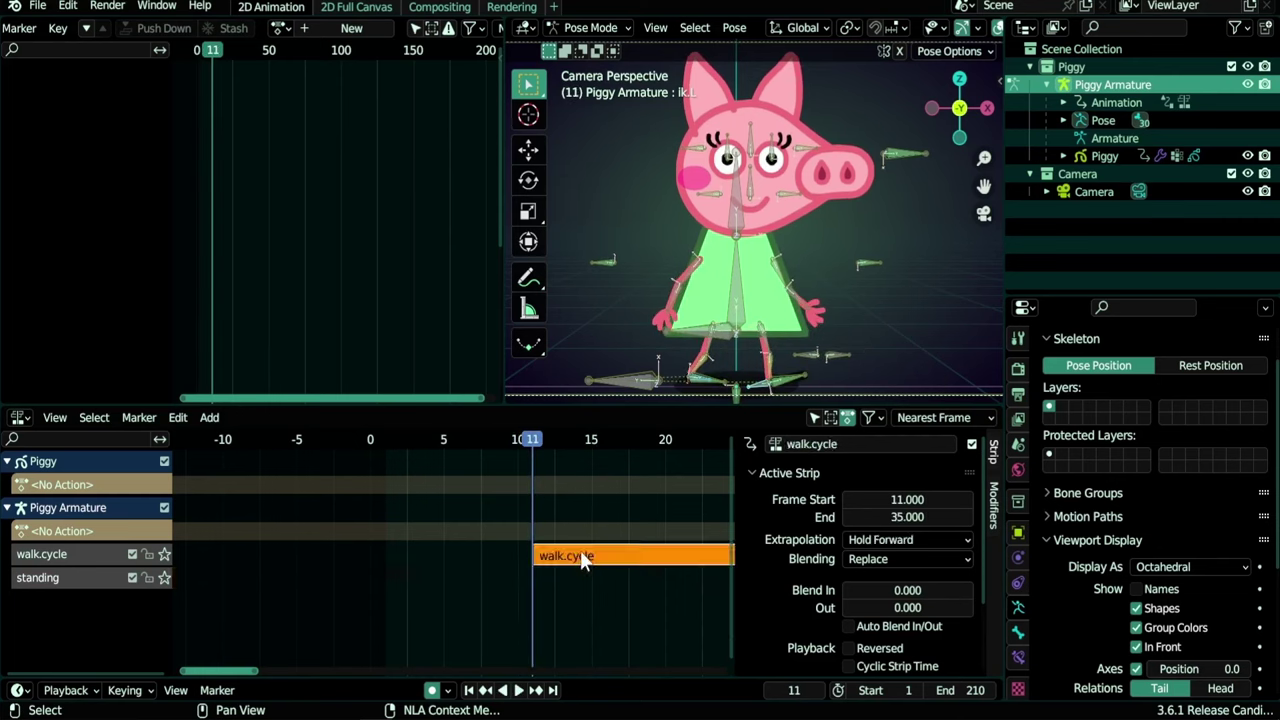
# Set the walk.cycle strip's Blend In to 5 frames and scrub to frame 11 to check the transition
pyautogui.keyDown('ctrl'); pyautogui.scroll(-3, 630, 606); pyautogui.keyUp('ctrl')
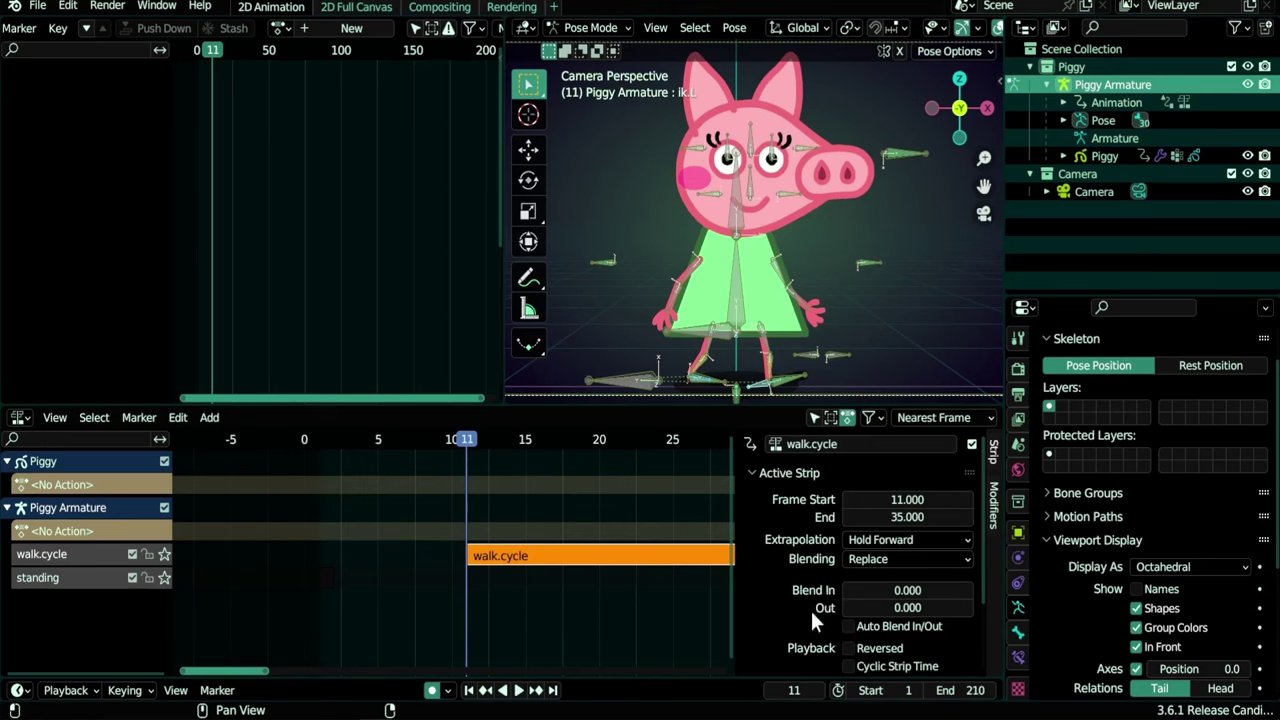
pyautogui.click(908, 591)
pyautogui.write('0.0')
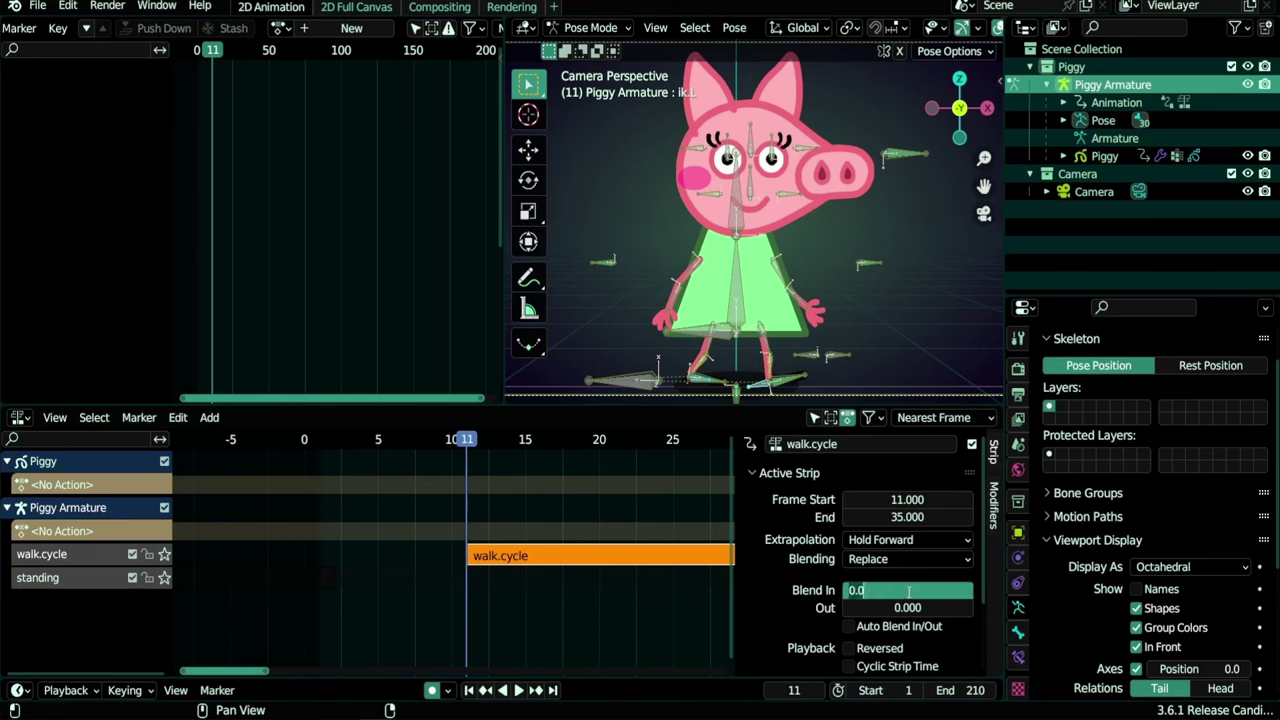
pyautogui.write('5')
pyautogui.press('Return')
pyautogui.scroll(2, 495, 575)
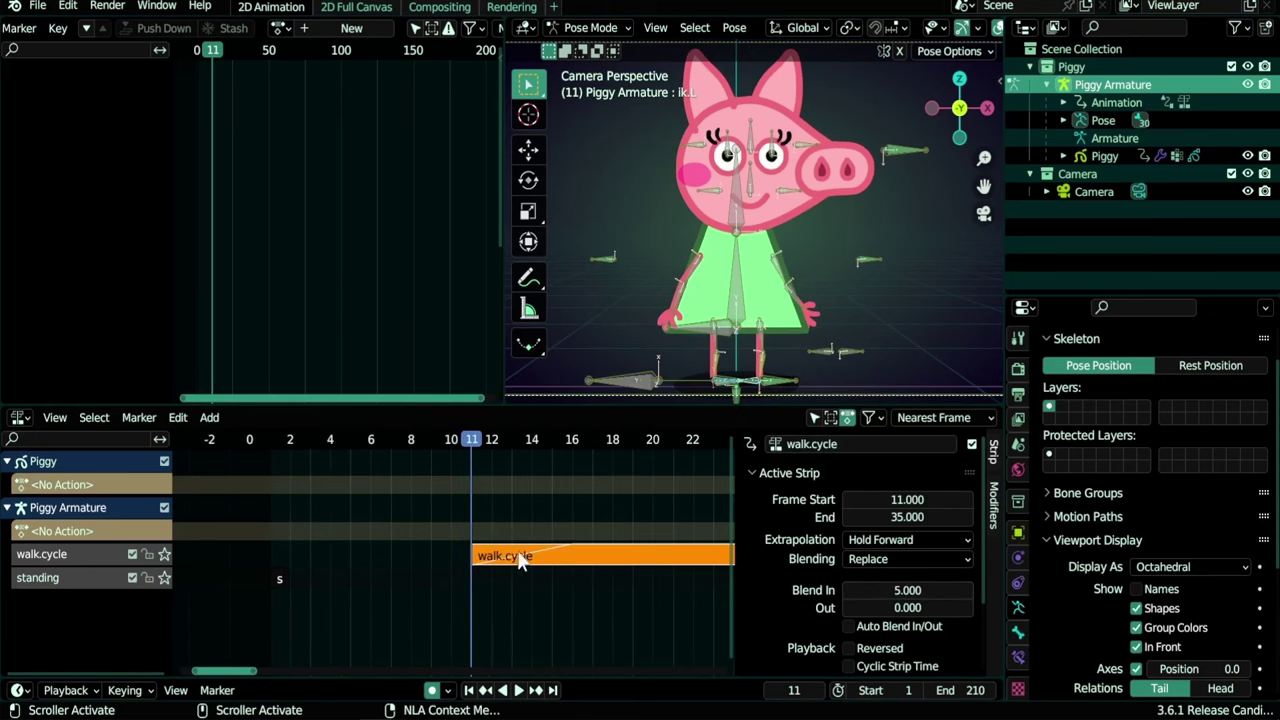
pyautogui.moveTo(440, 441); pyautogui.dragTo(471, 495)
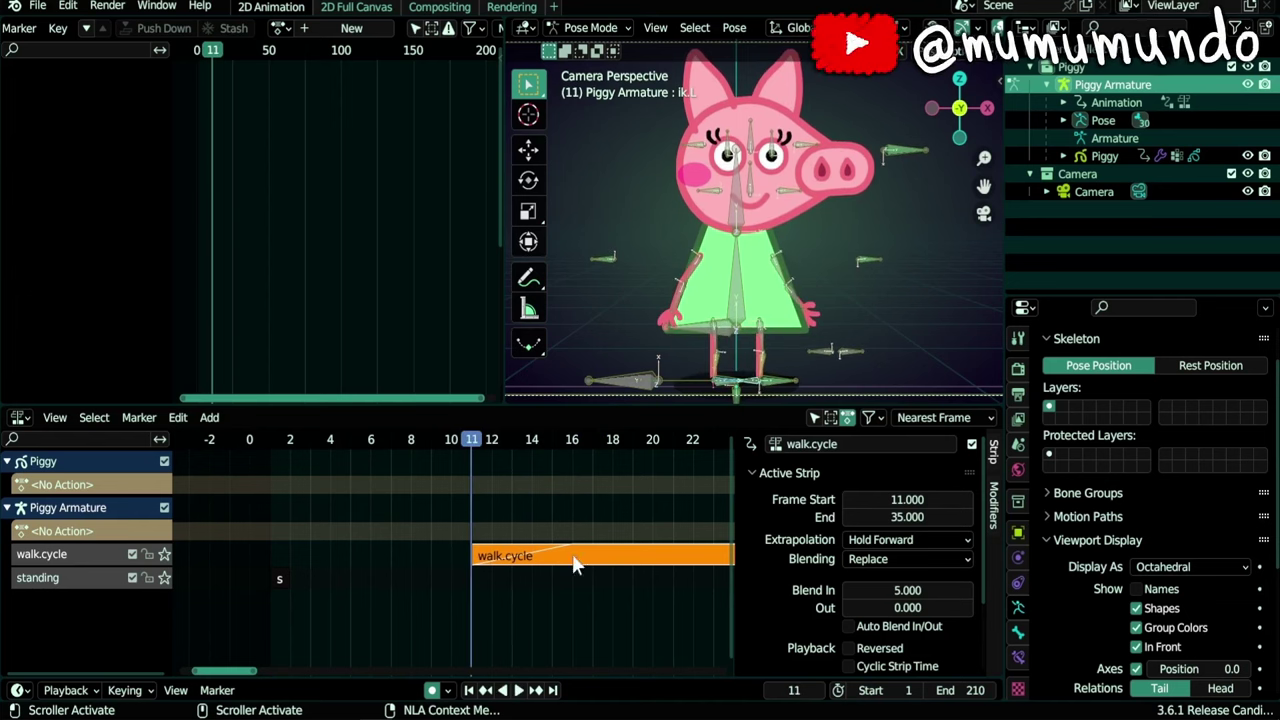
# Set the walk.cycle strip's extrapolation to Hold and play up to frame 11 to check the pose
pyautogui.click(876, 539)
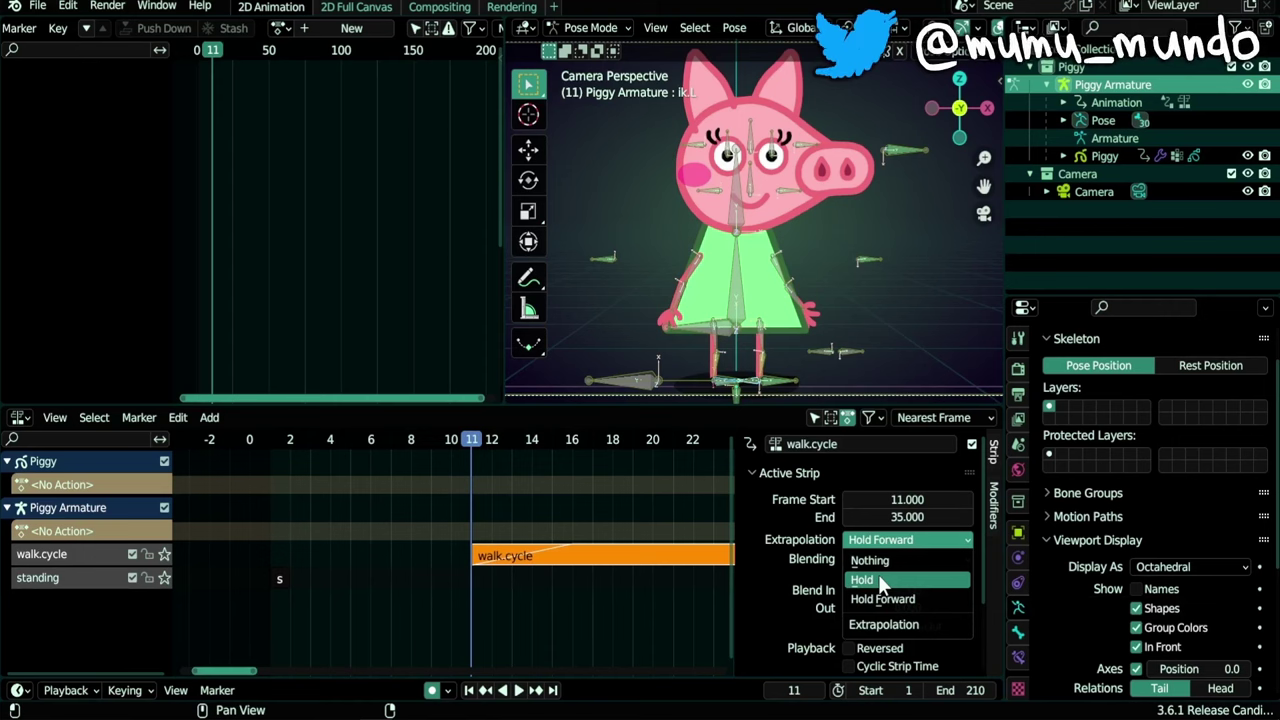
pyautogui.click(881, 581)
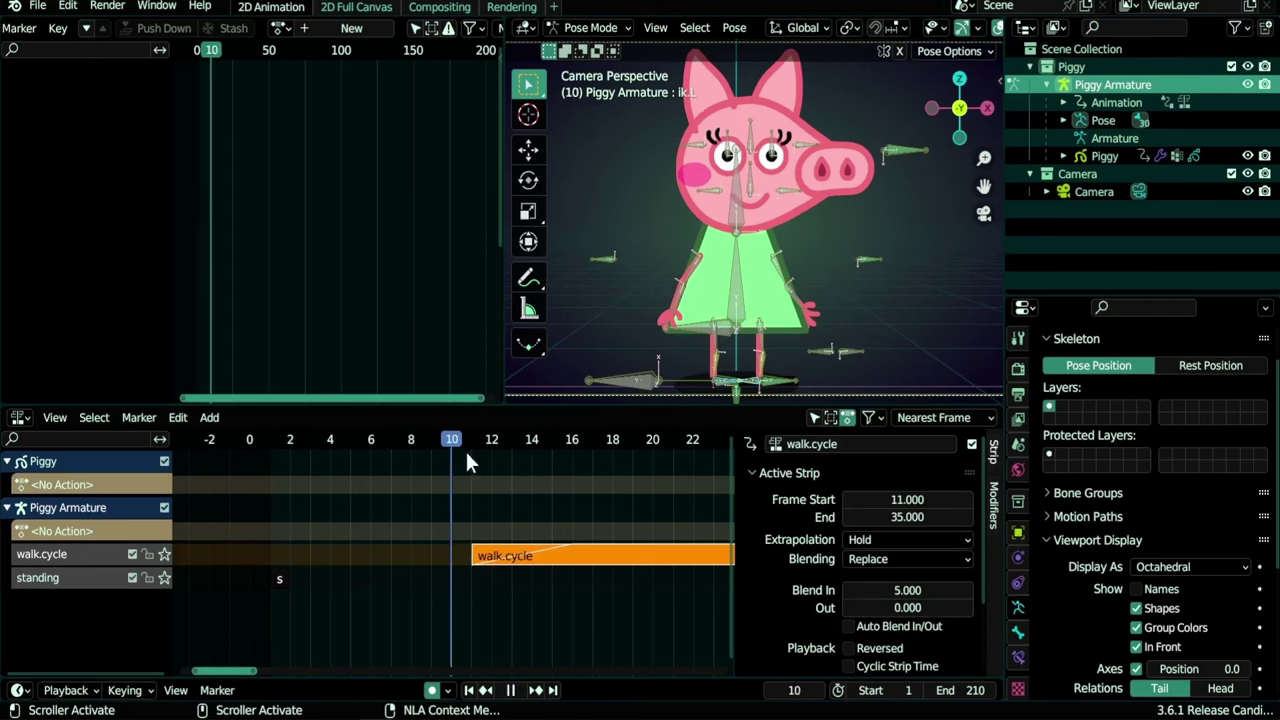
pyautogui.press('space')
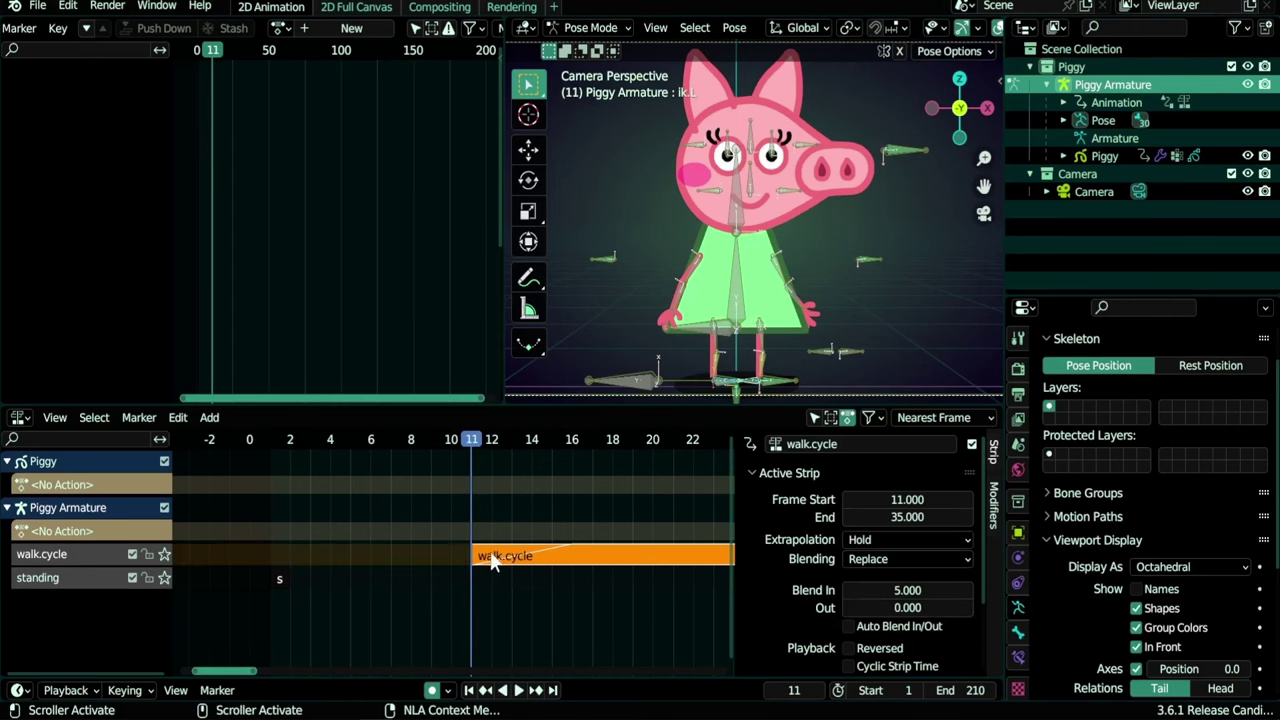
# Set the standing strip's extrapolation to Nothing and play from frame 1 to check the pose past the strip's end
pyautogui.click(278, 580)
pyautogui.press('Left')
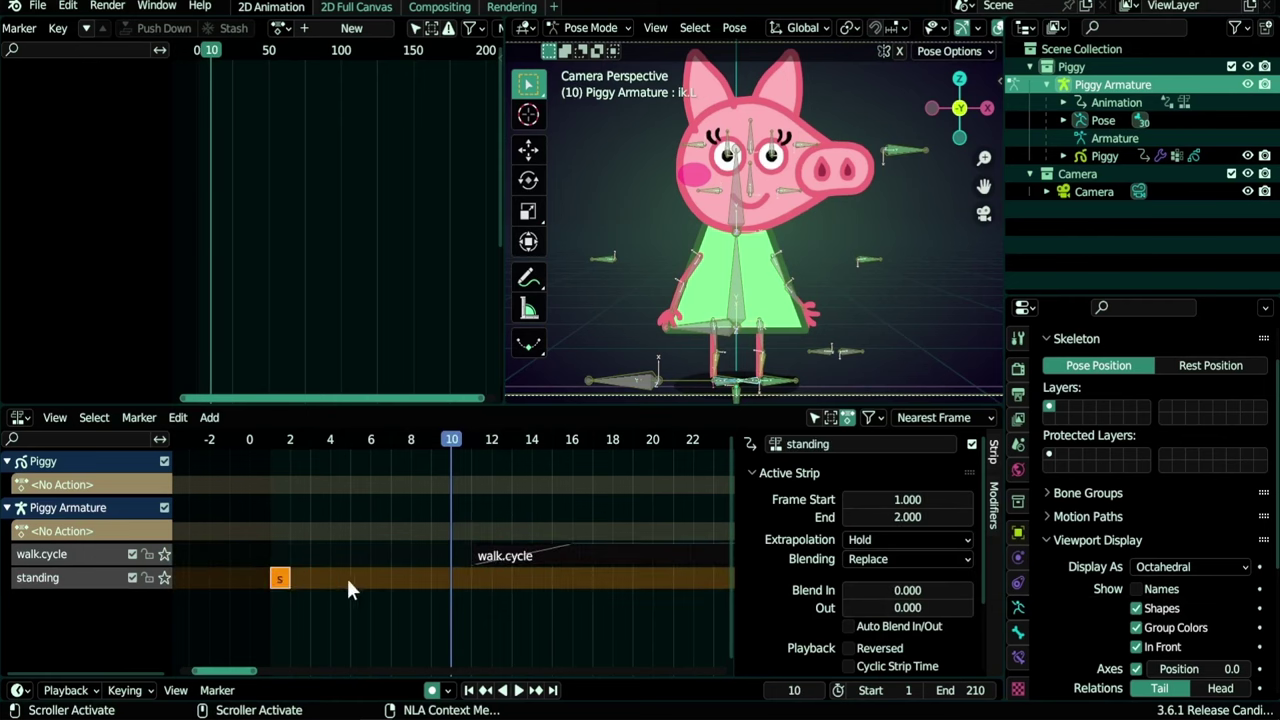
pyautogui.click(881, 537)
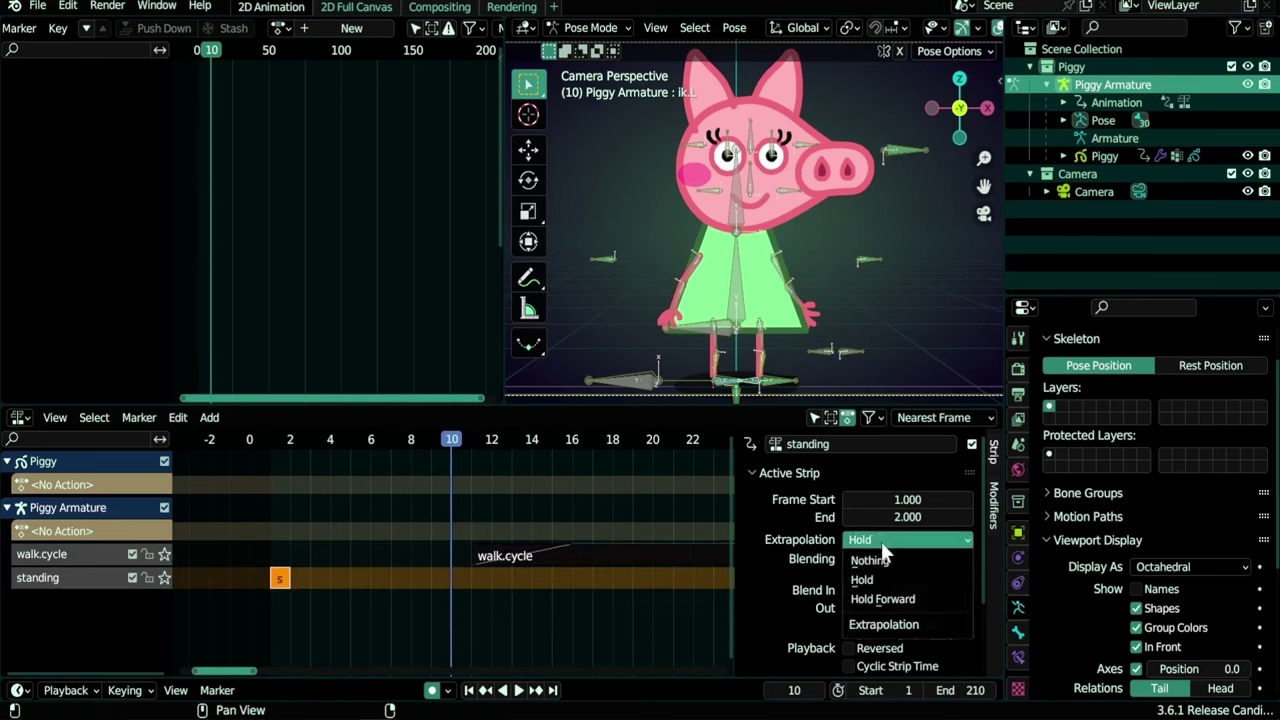
pyautogui.click(878, 560)
pyautogui.hotkey('shift', 'Left')
pyautogui.press('space')
pyautogui.press('space')
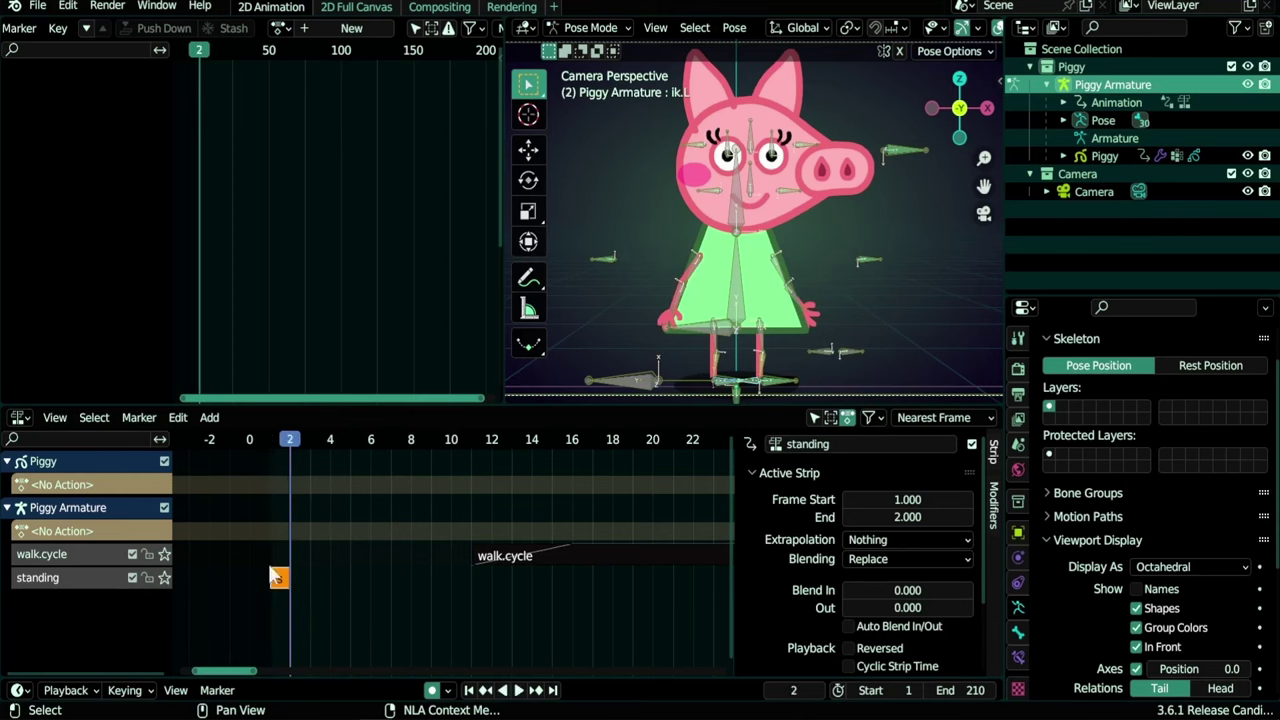
# Restore the standing strip's extrapolation to Hold and scrub to frame 17 to check the walk.cycle pose
pyautogui.click(891, 540)
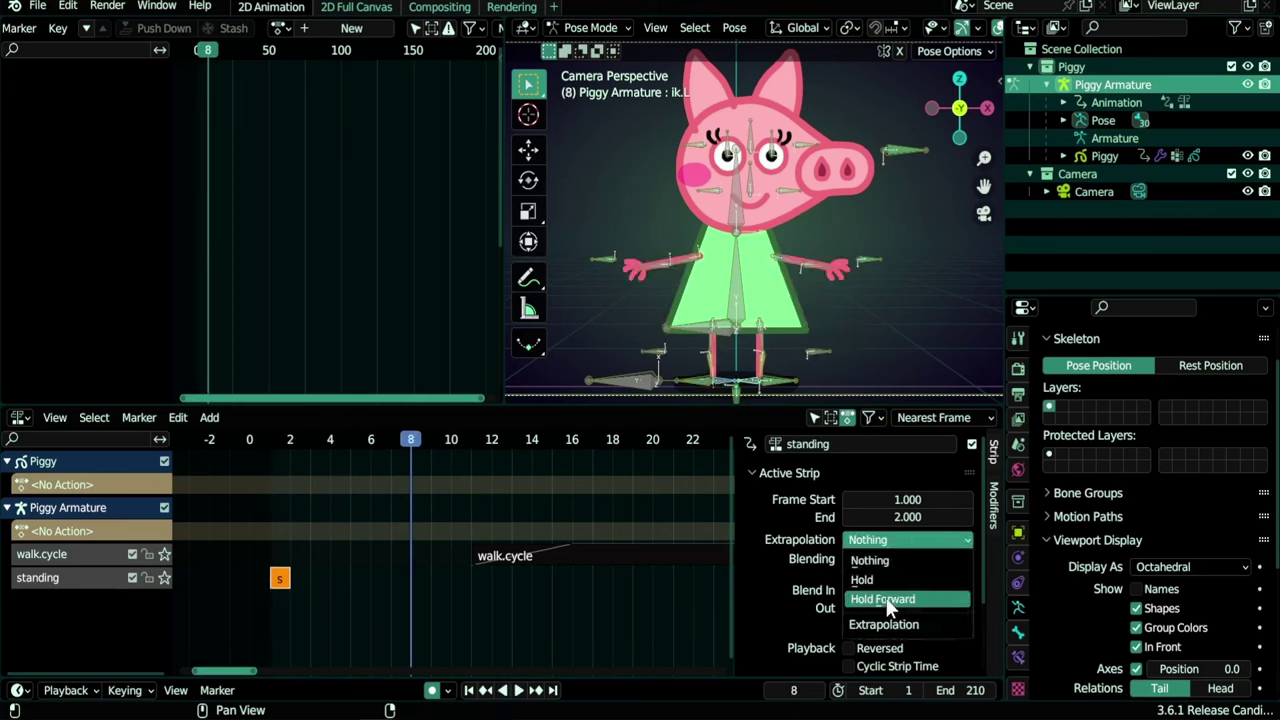
pyautogui.click(881, 582)
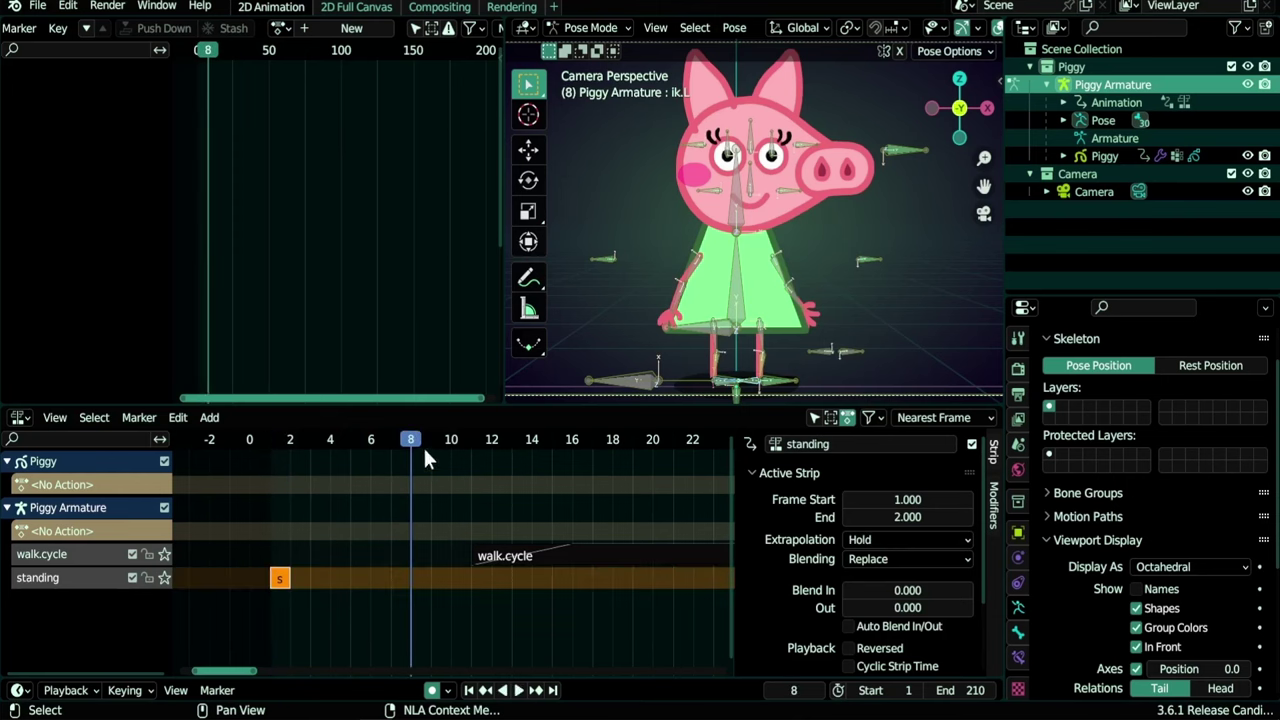
pyautogui.moveTo(425, 451); pyautogui.dragTo(592, 444)
pyautogui.click(568, 562)
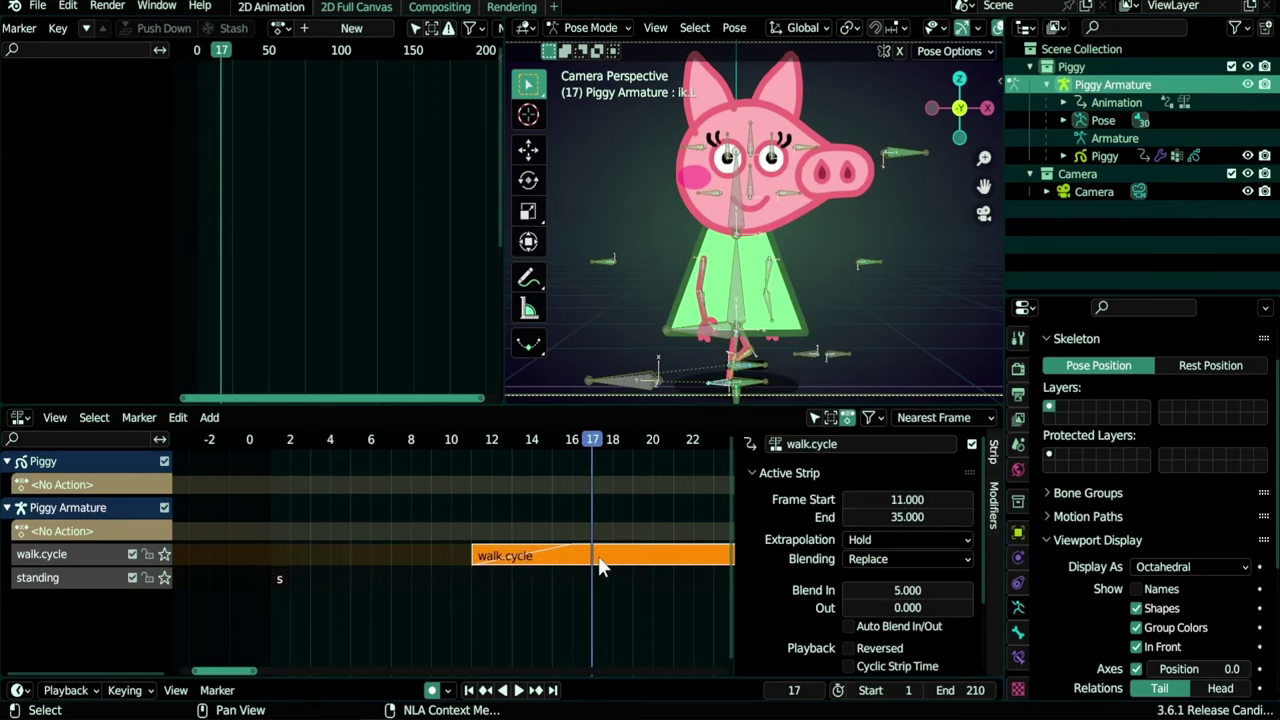
# Move the standing track up above walk.cycle and scrub to frame 16 to check which pose applies
pyautogui.click(281, 580)
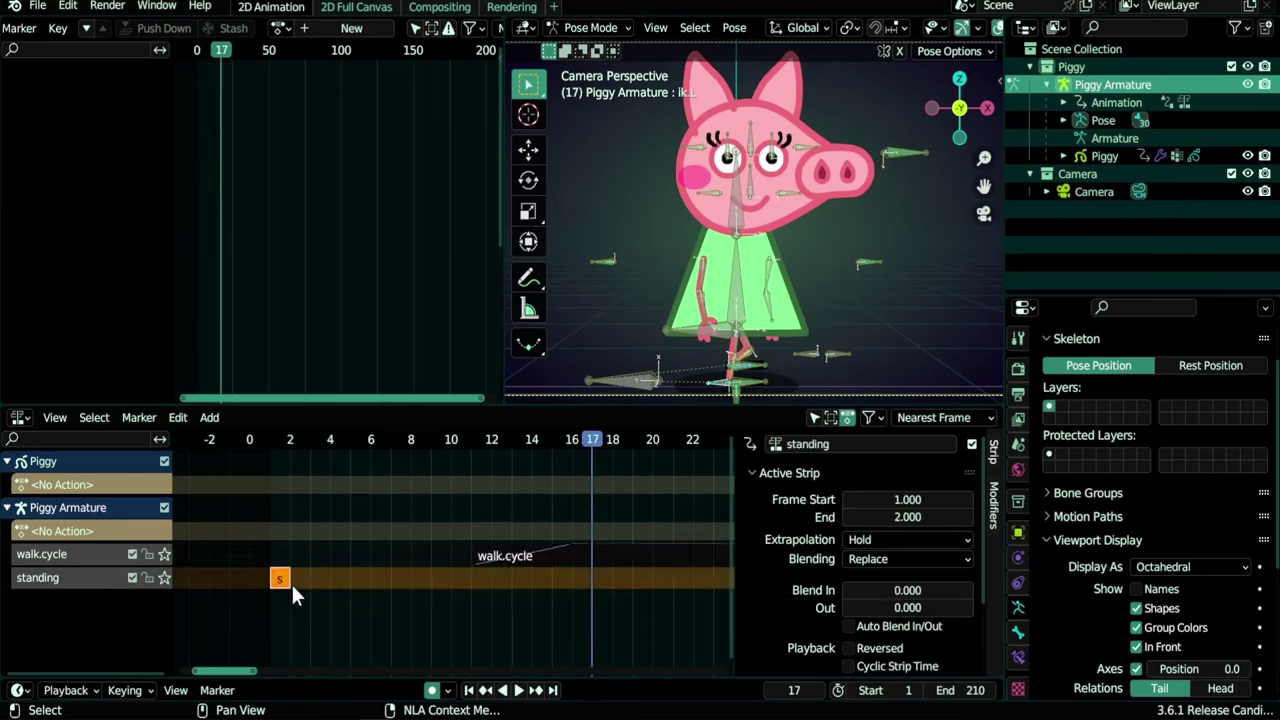
pyautogui.rightClick(51, 579)
pyautogui.moveTo(51, 577)
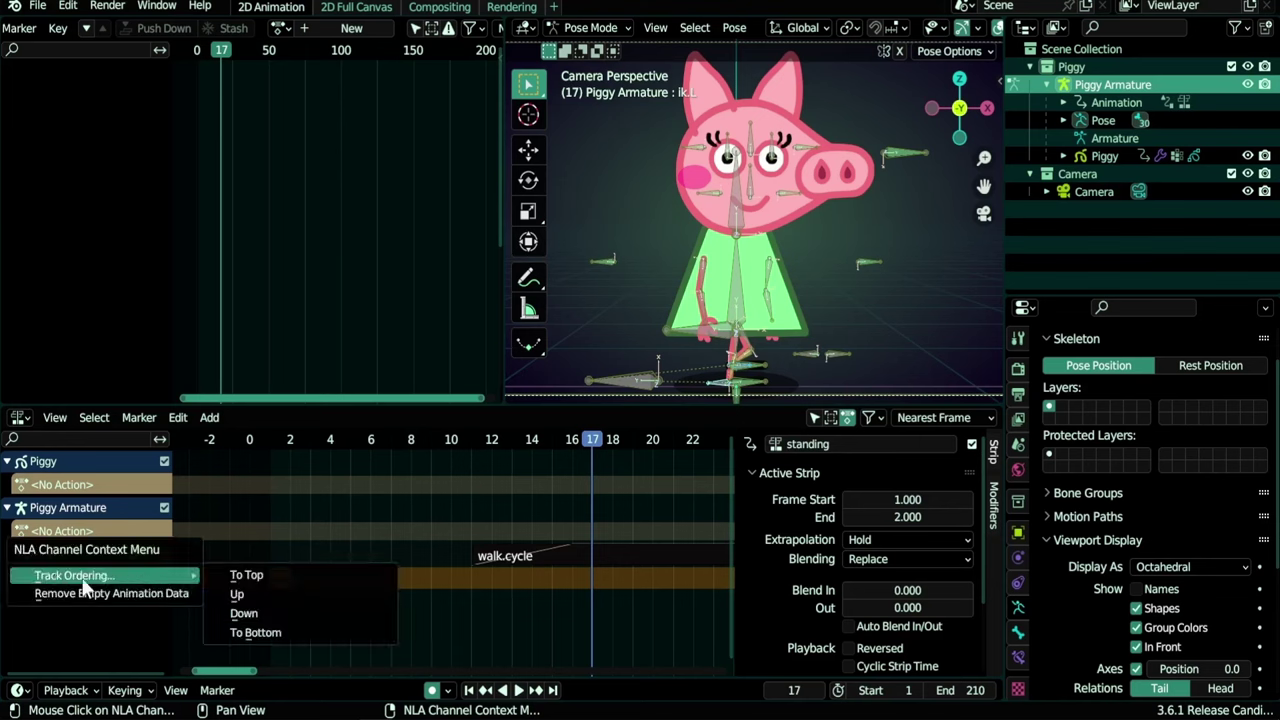
pyautogui.click(253, 595)
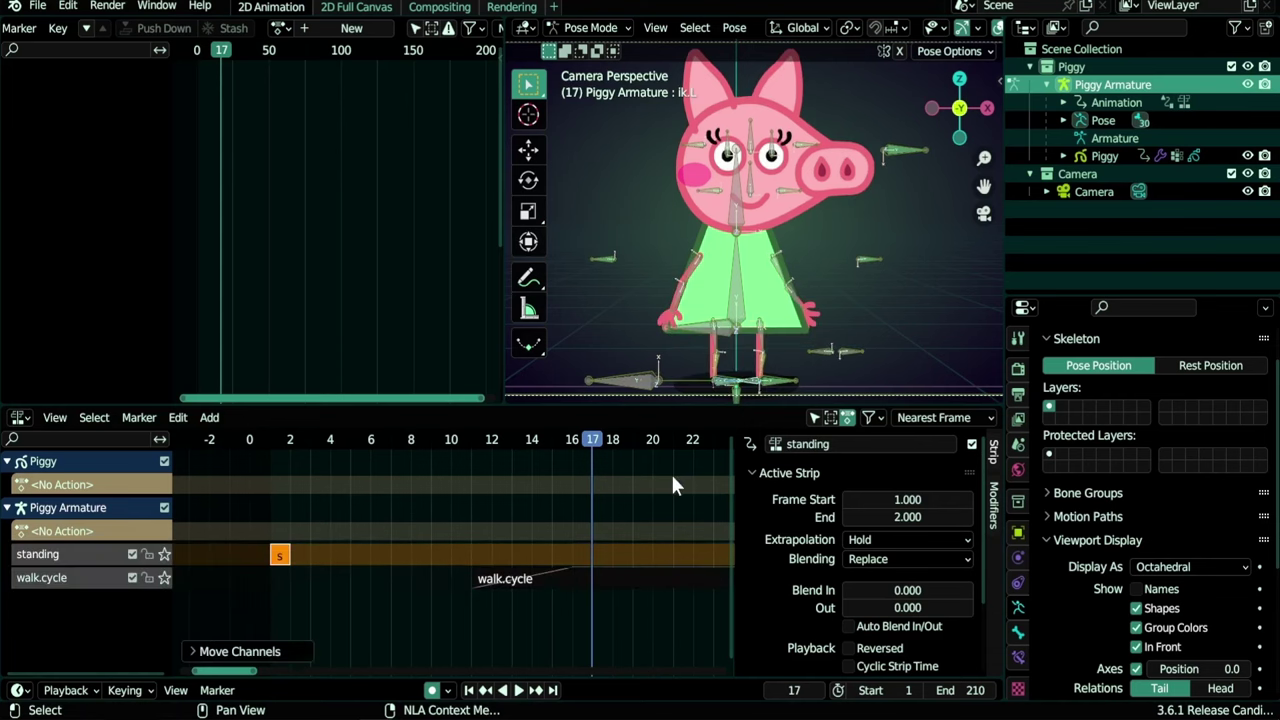
pyautogui.moveTo(592, 449); pyautogui.dragTo(570, 481)
pyautogui.click(583, 569)
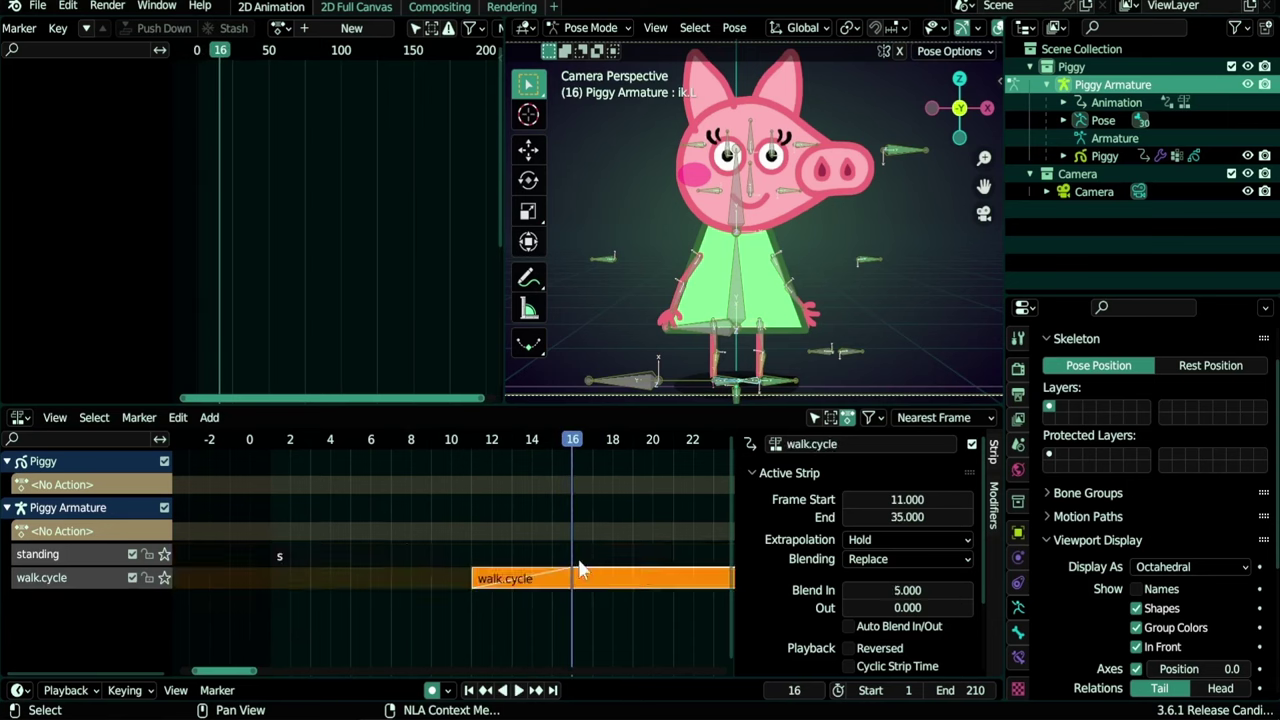
# Move the standing track back down below the walk.cycle track
pyautogui.click(50, 551)
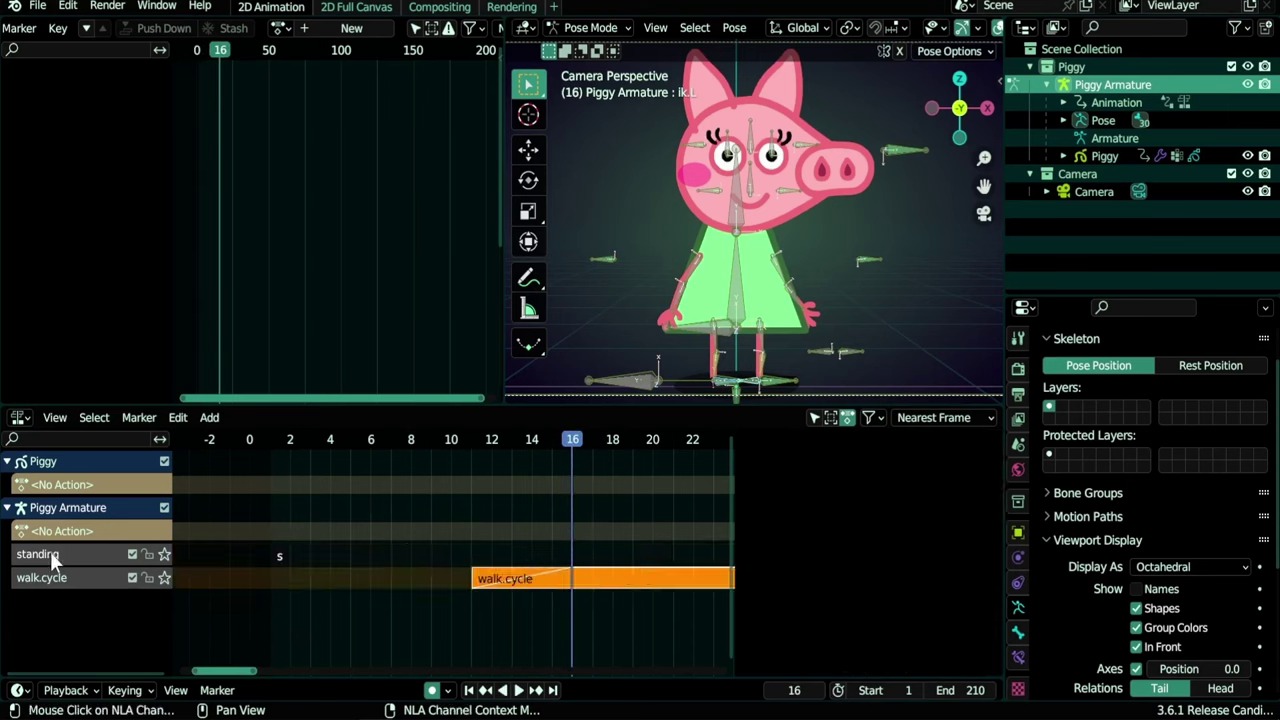
pyautogui.rightClick(50, 551)
pyautogui.moveTo(50, 555)
pyautogui.click(230, 589)
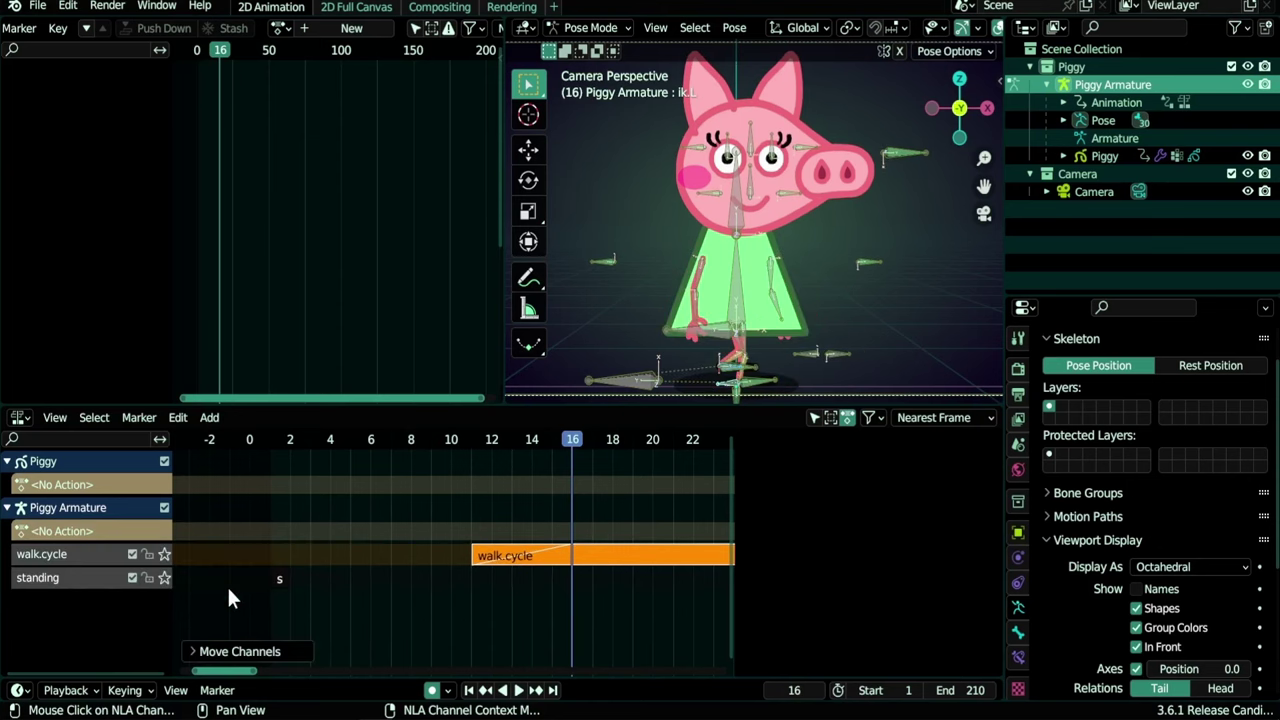
# Return to frame 1, load the eye.blinnk action on the armature and push it down as a strip above walk.cycle
pyautogui.hotkey('shift', 'Left')
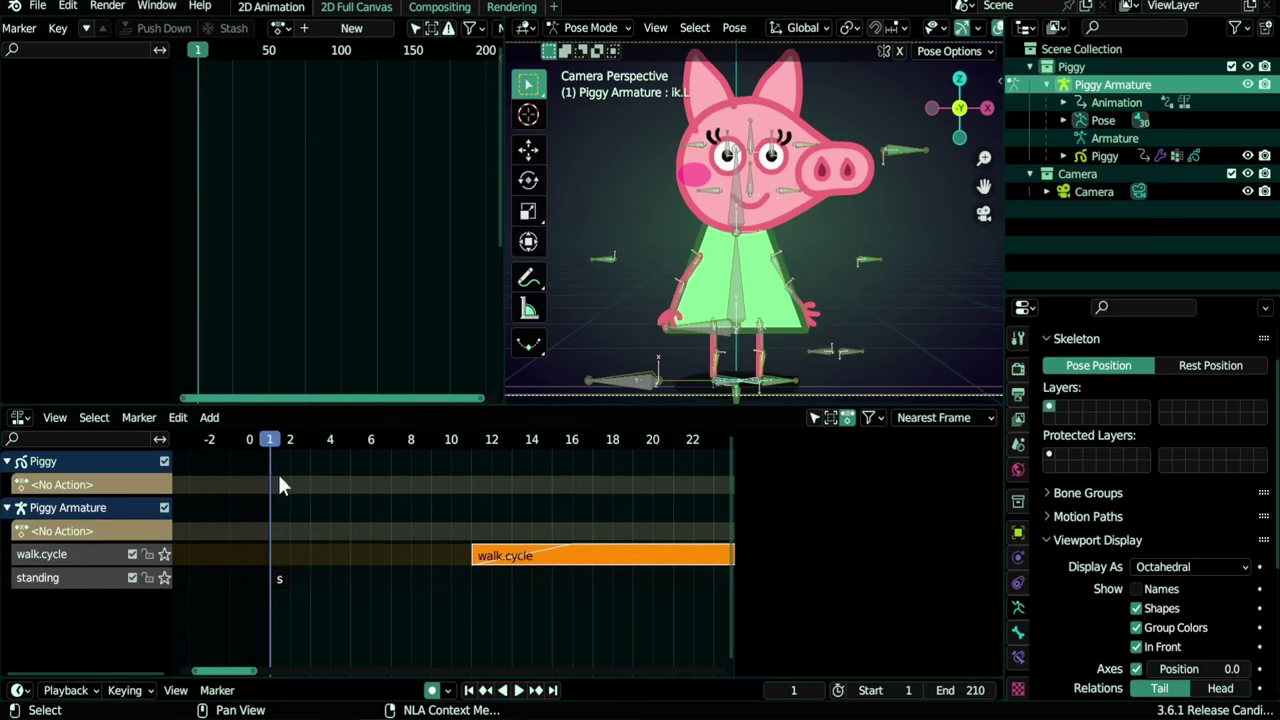
pyautogui.click(280, 30)
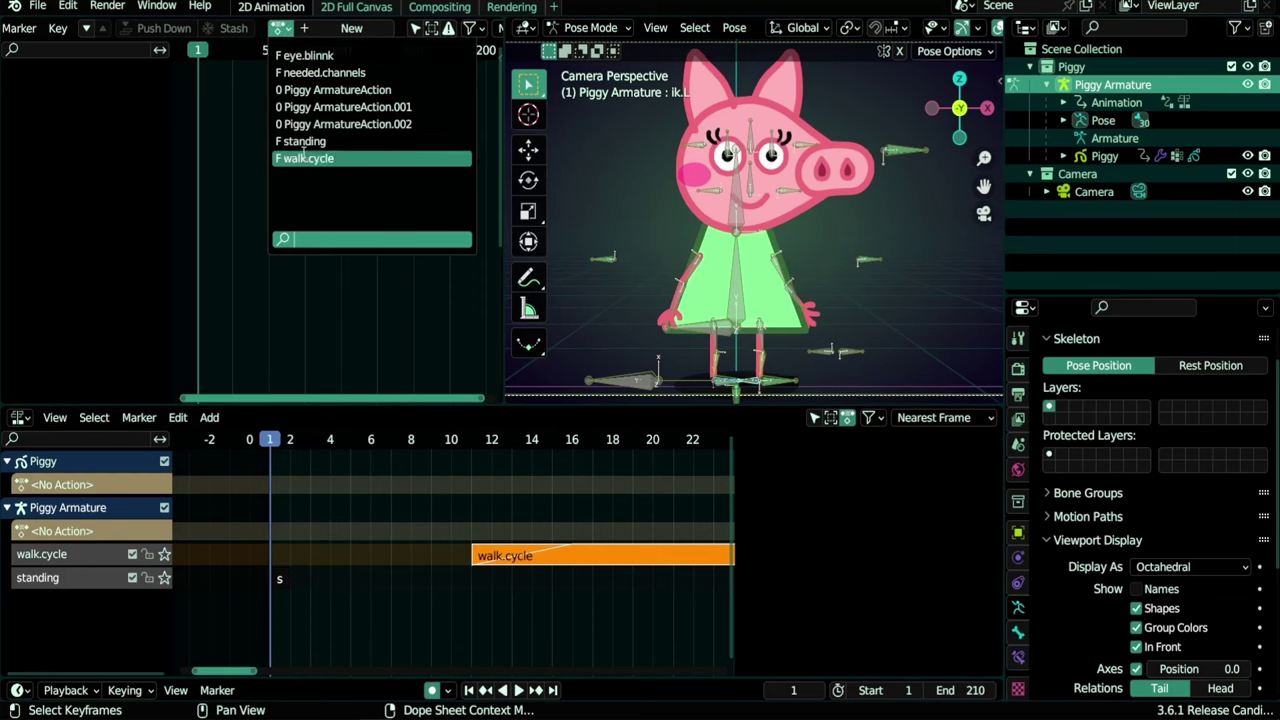
pyautogui.click(298, 57)
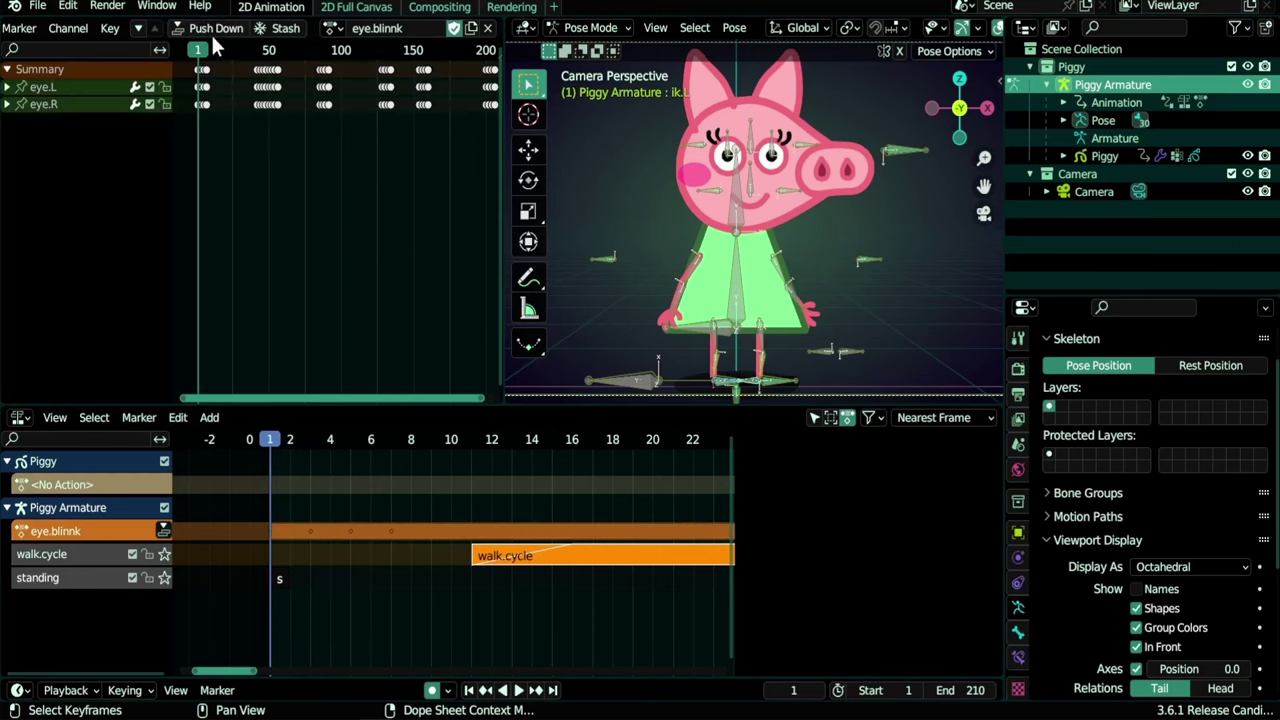
pyautogui.click(210, 28)
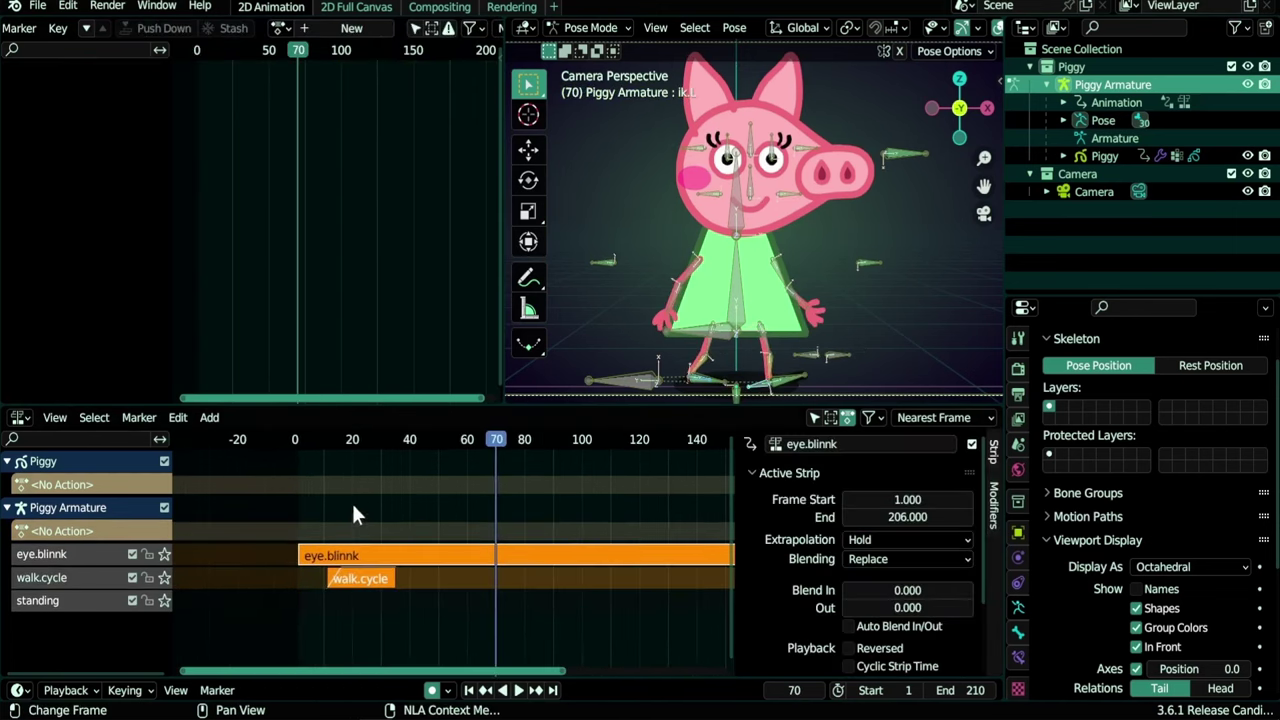
# Set the walk.cycle strip's repeat to 8.6 and play back the animation to check the looping walk
pyautogui.moveTo(333, 452); pyautogui.dragTo(379, 456)
pyautogui.click(367, 578)
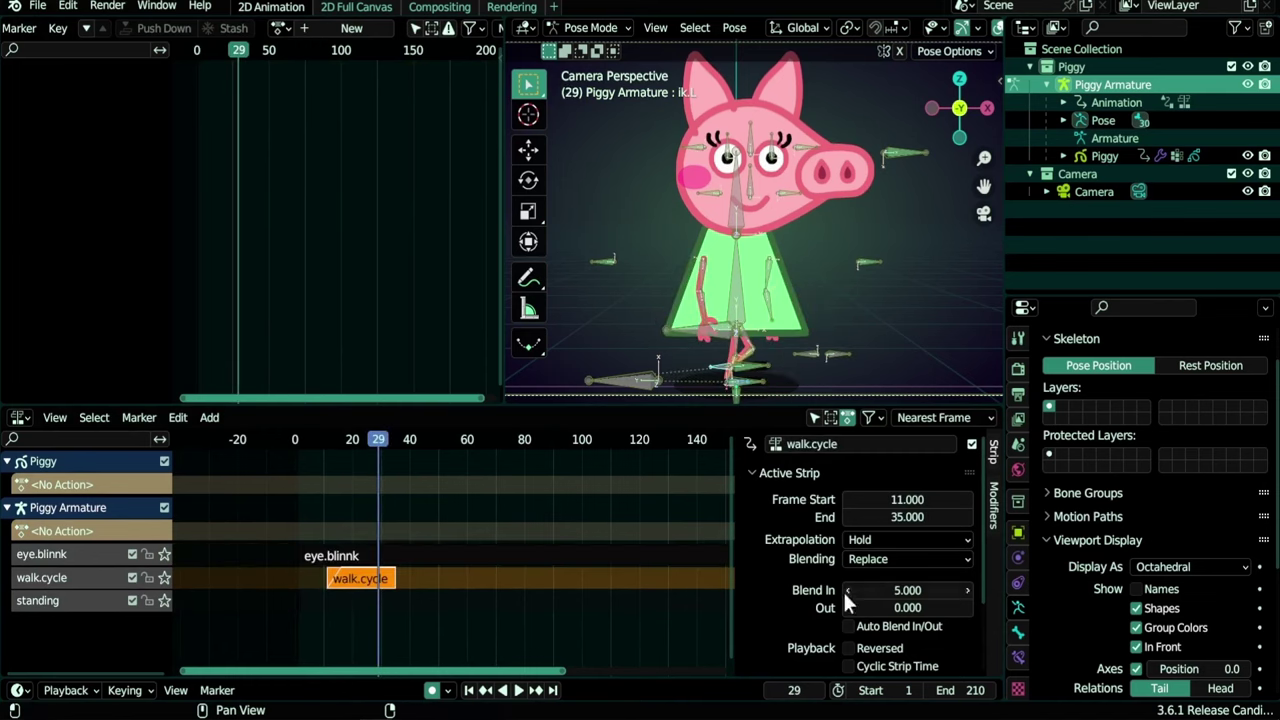
pyautogui.scroll(-2, 843, 590)
pyautogui.click(753, 642)
pyautogui.scroll(-3, 810, 576)
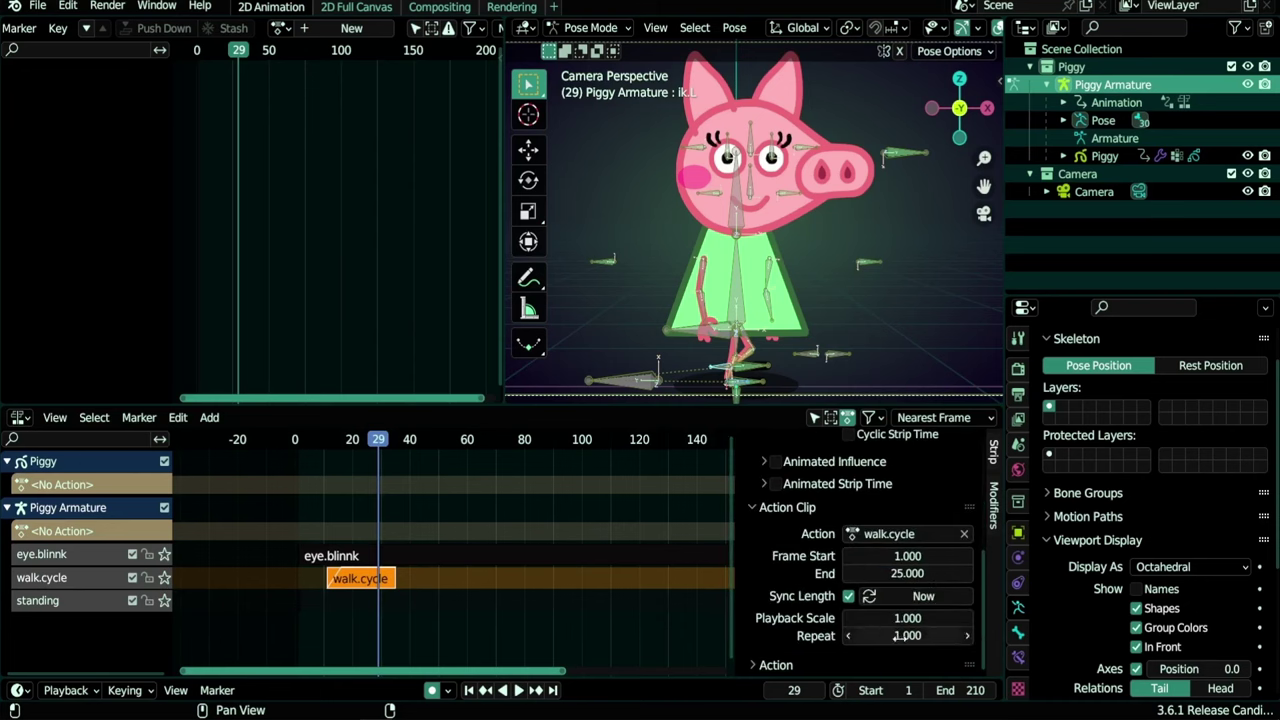
pyautogui.scroll(-3, 651, 606)
pyautogui.moveTo(900, 636); pyautogui.dragTo(1049, 636)
pyautogui.press('space')
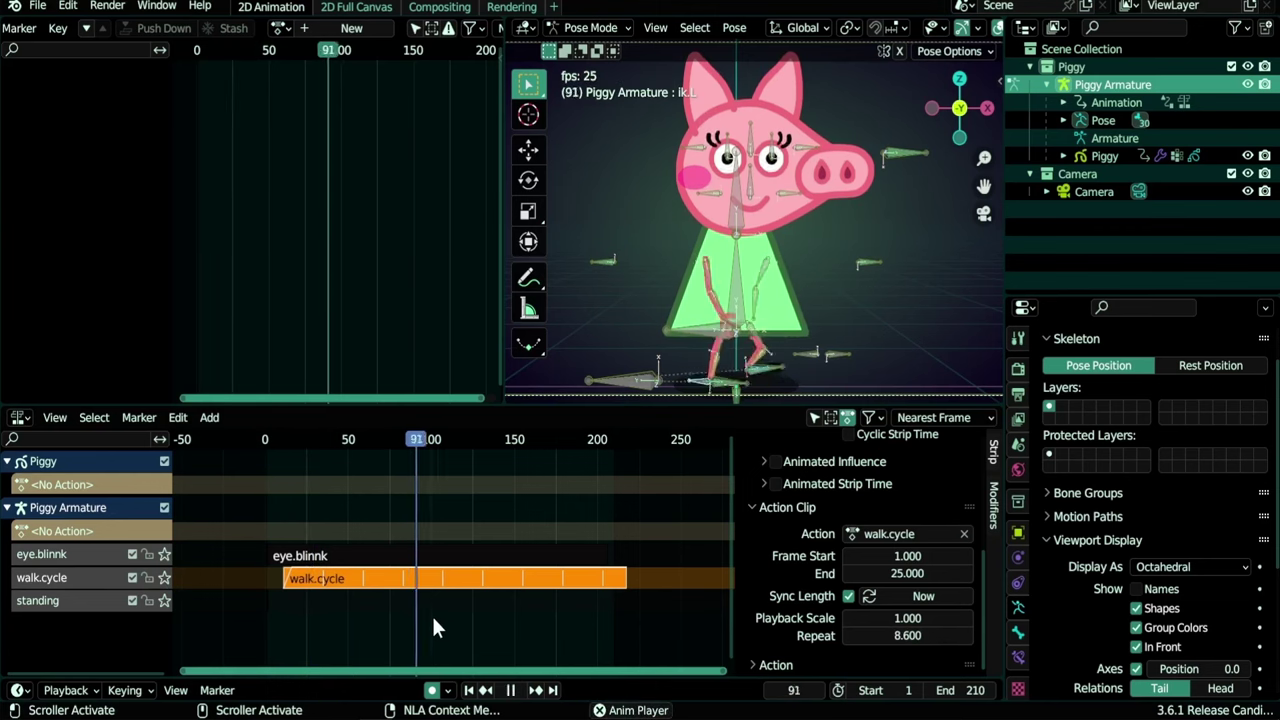
pyautogui.press('space')
# Set the eye.blinnk strip's repeat to 1.1 and play the animation from the start to check the blinks
pyautogui.click(314, 555)
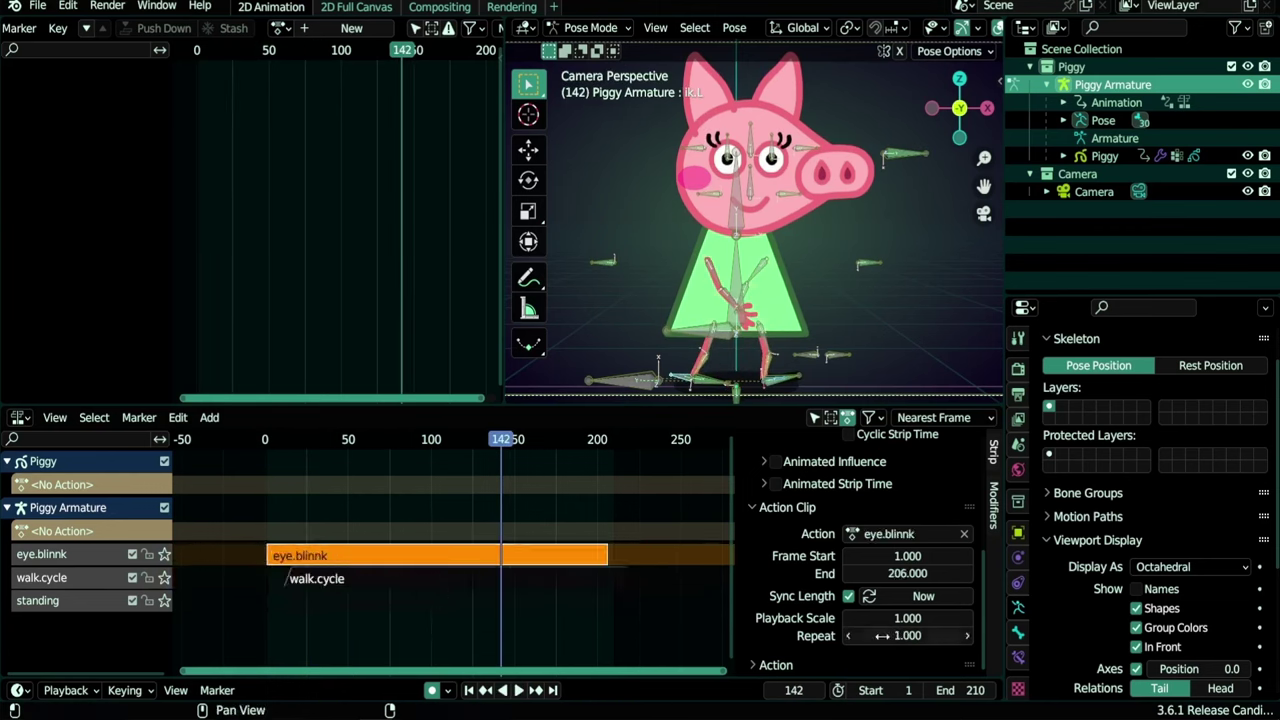
pyautogui.moveTo(882, 636)
pyautogui.mouseDown()
pyautogui.moveTo(902, 636)
pyautogui.moveTo(889, 636)
pyautogui.mouseUp()
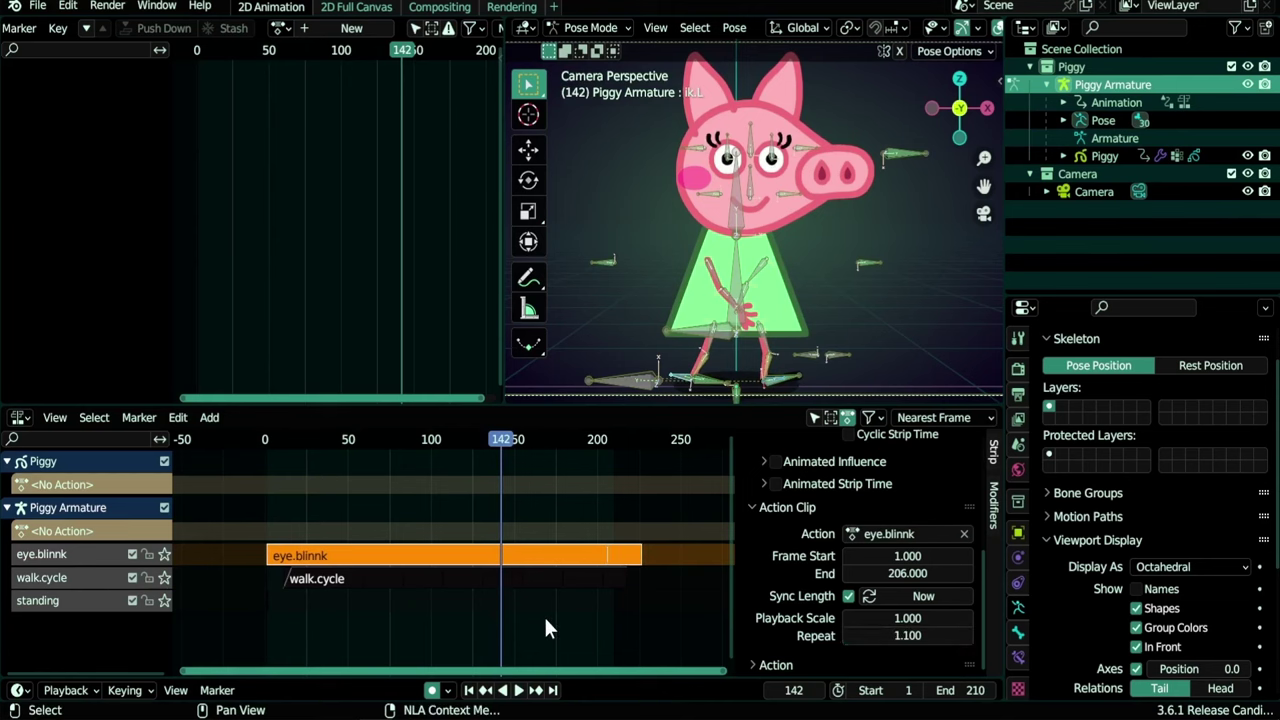
pyautogui.press('space')
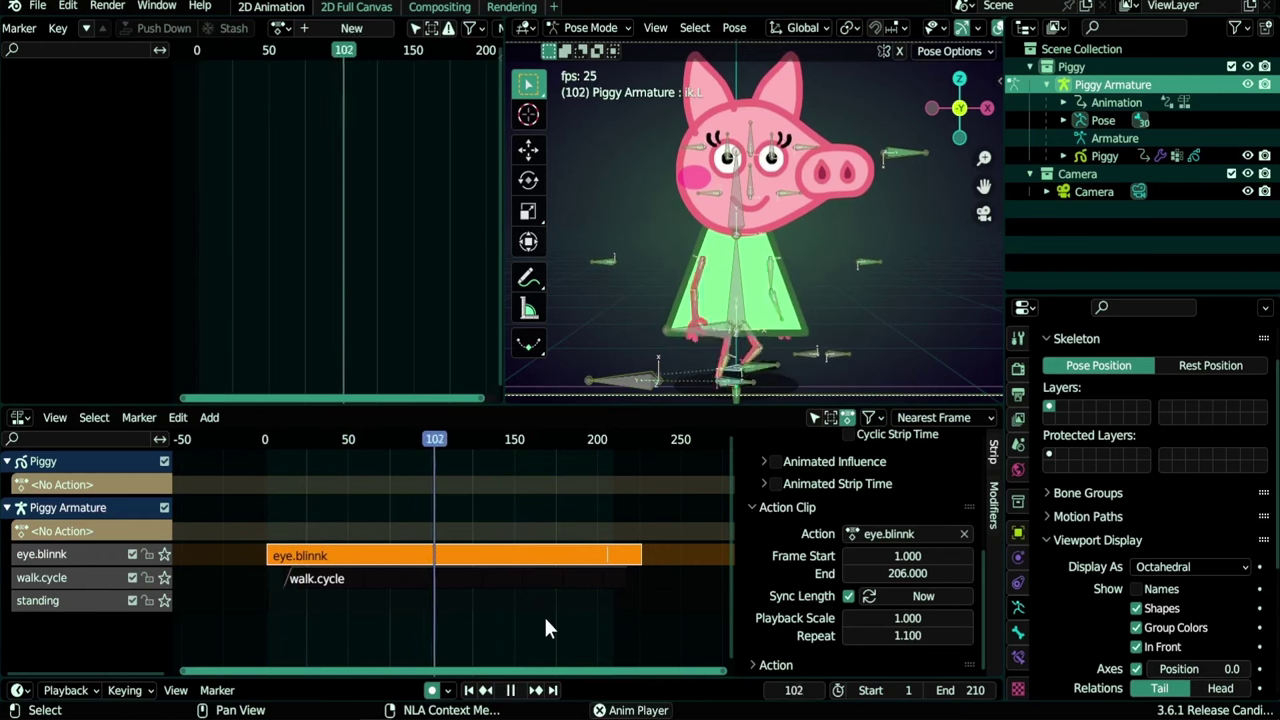
pyautogui.moveTo(272, 439)
pyautogui.mouseDown()
pyautogui.moveTo(278, 449)
pyautogui.moveTo(264, 439)
pyautogui.mouseUp()
pyautogui.press('space')
pyautogui.press('space')
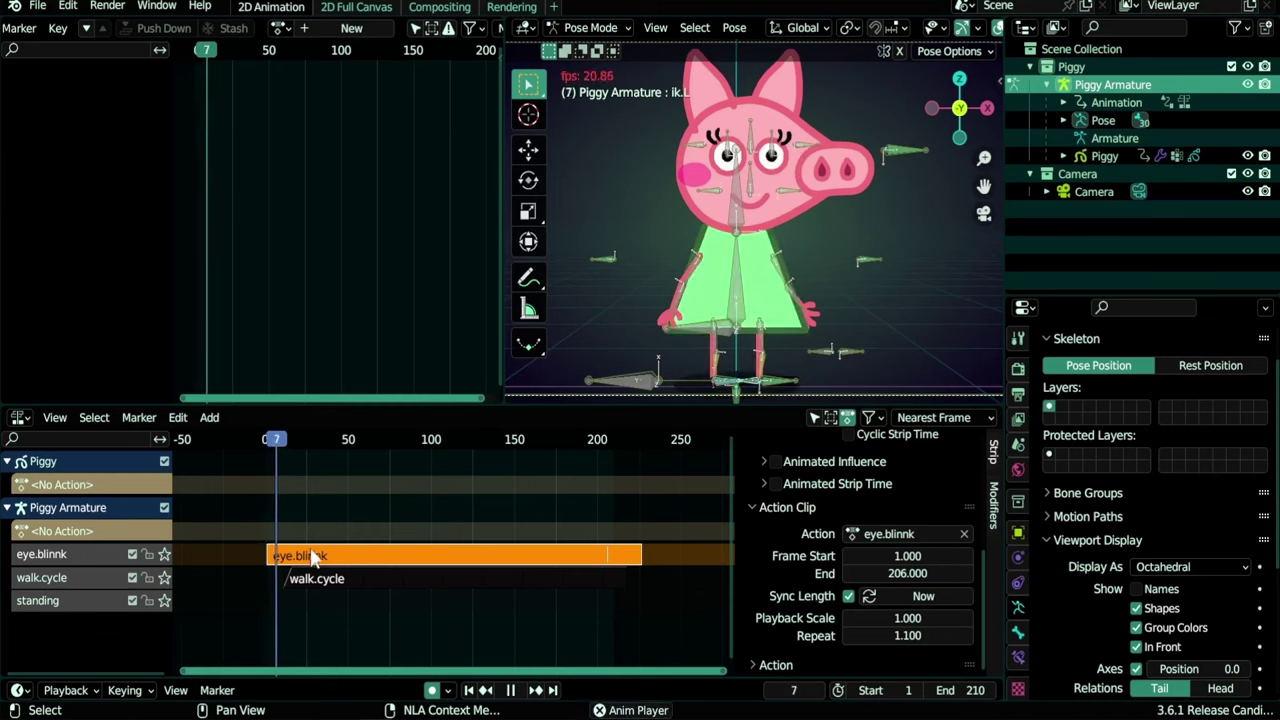
pyautogui.press('space')
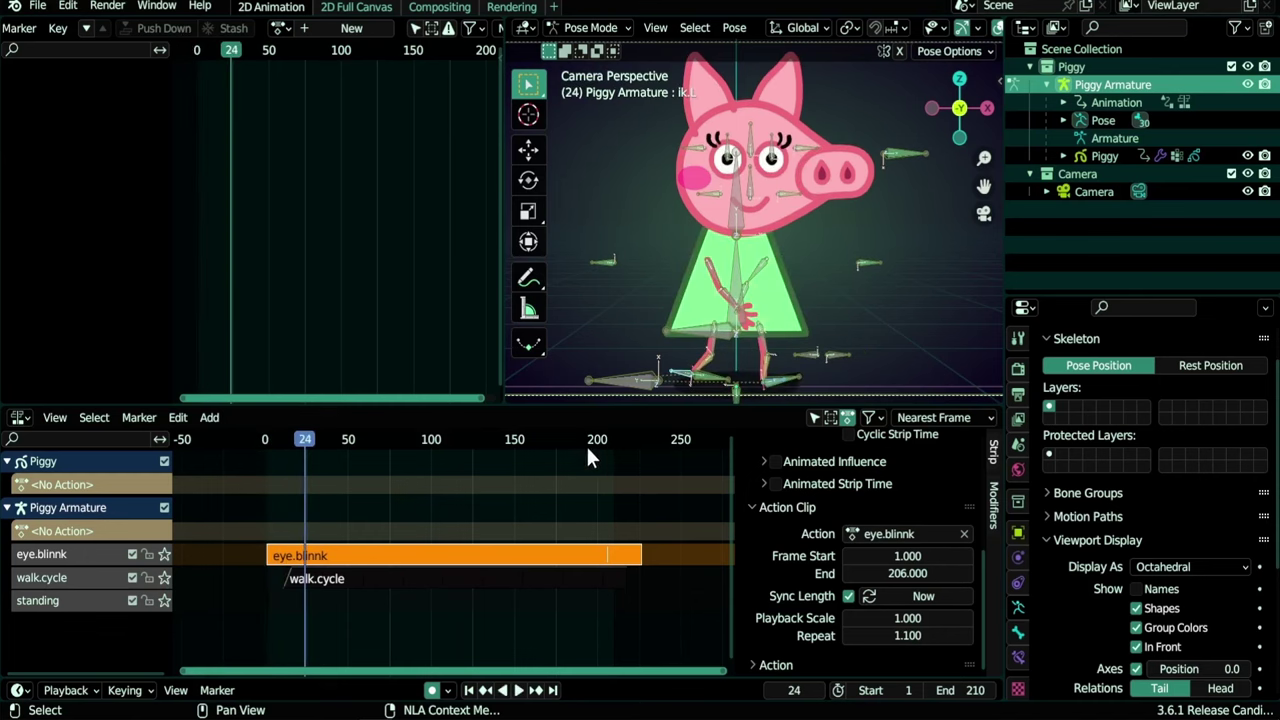
# Scrub to frame 157 and try extending the eye.blinnk clip range to -17.8–220.2, and in tweak mode to -13.5–220.1
pyautogui.moveTo(594, 443); pyautogui.dragTo(525, 445)
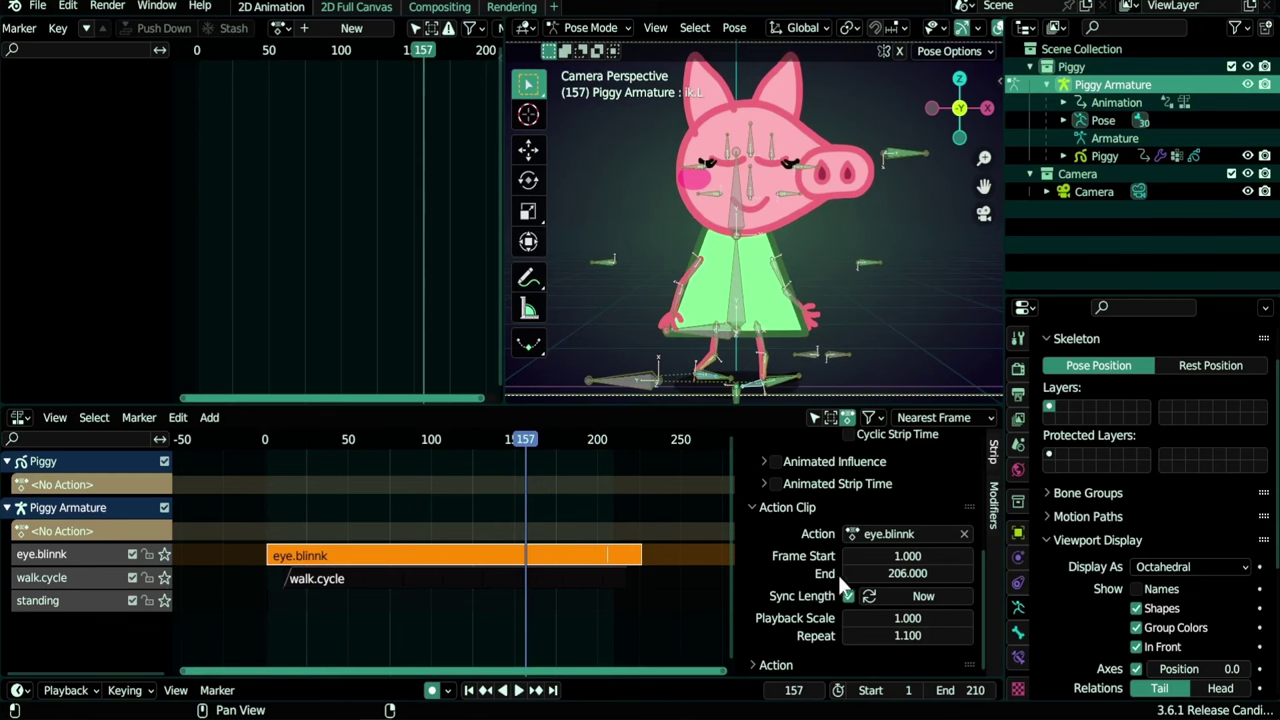
pyautogui.moveTo(907, 556)
pyautogui.mouseDown()
pyautogui.moveTo(850, 556)
pyautogui.moveTo(935, 573)
pyautogui.moveTo(895, 556)
pyautogui.moveTo(913, 573)
pyautogui.mouseUp()
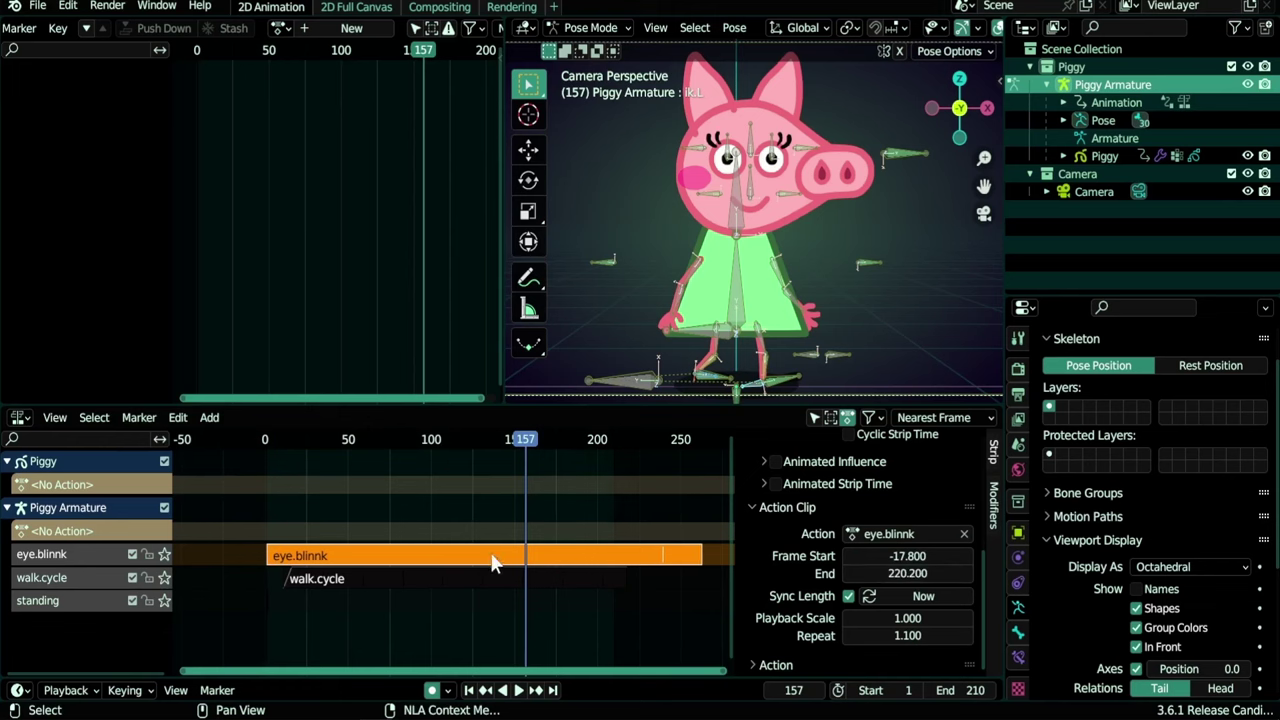
pyautogui.press('Tab')
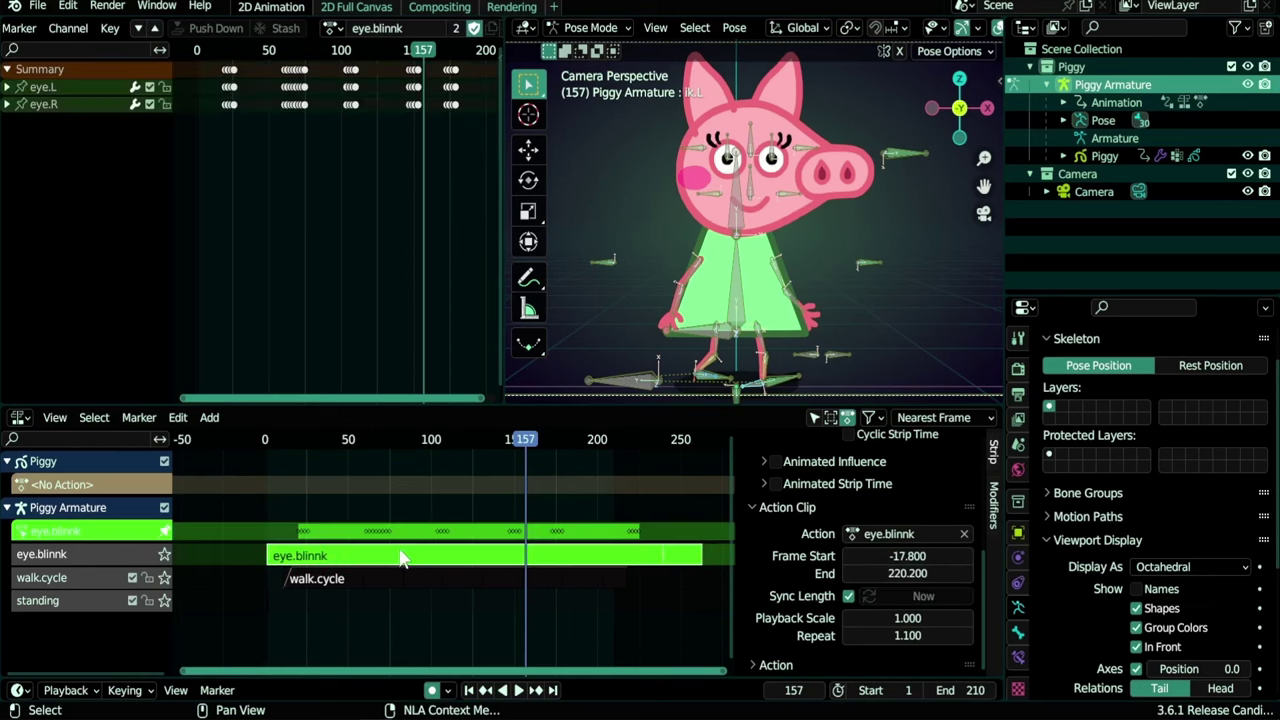
pyautogui.moveTo(322, 549); pyautogui.dragTo(203, 542)
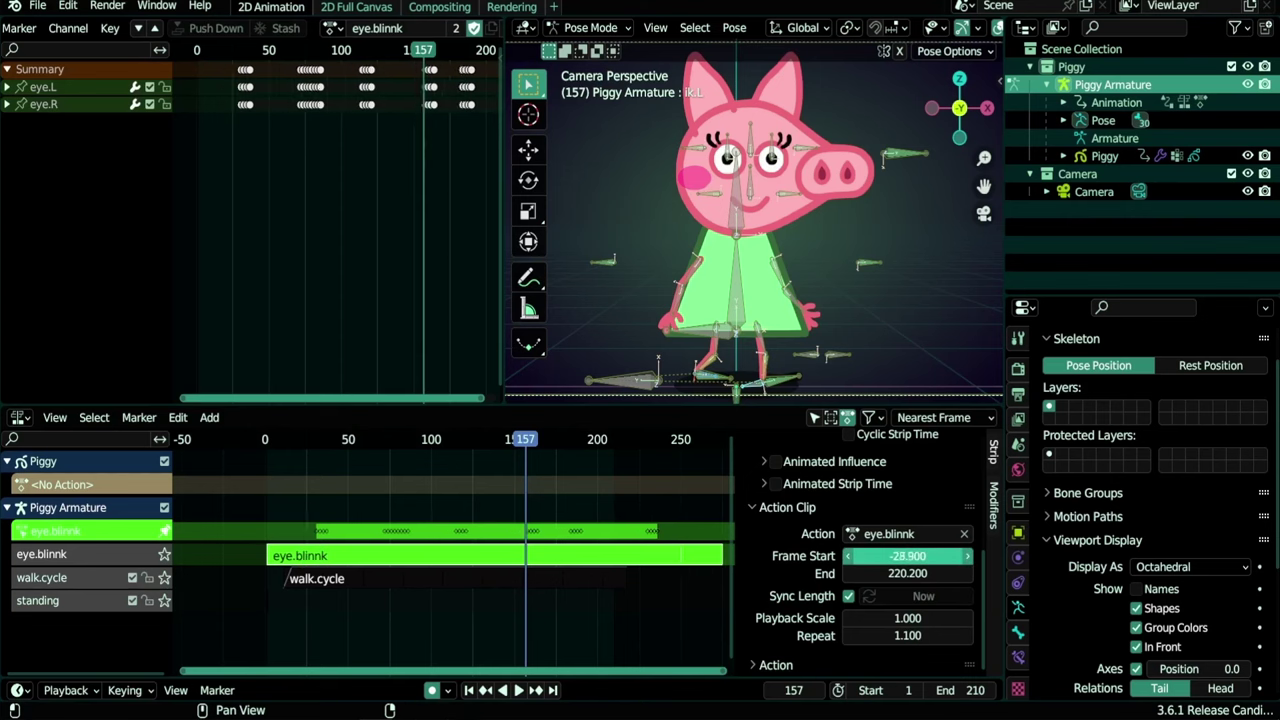
pyautogui.moveTo(907, 556)
pyautogui.mouseDown()
pyautogui.moveTo(935, 558)
pyautogui.moveTo(905, 573)
pyautogui.mouseUp()
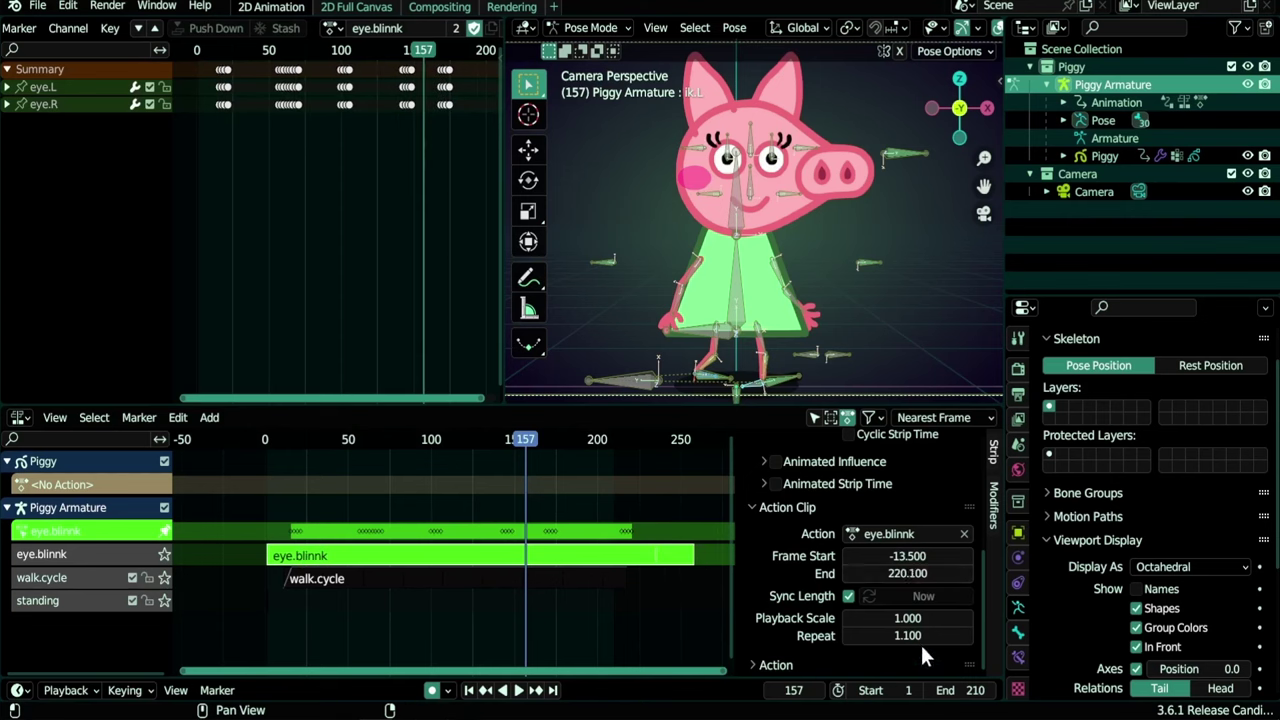
# Raise the eye.blinnk strip's repeat to 2 and finally to 3, and inspect the lengthened strip
pyautogui.click(914, 636)
pyautogui.write('2')
pyautogui.press('Return')
pyautogui.scroll(-7, 615, 599)
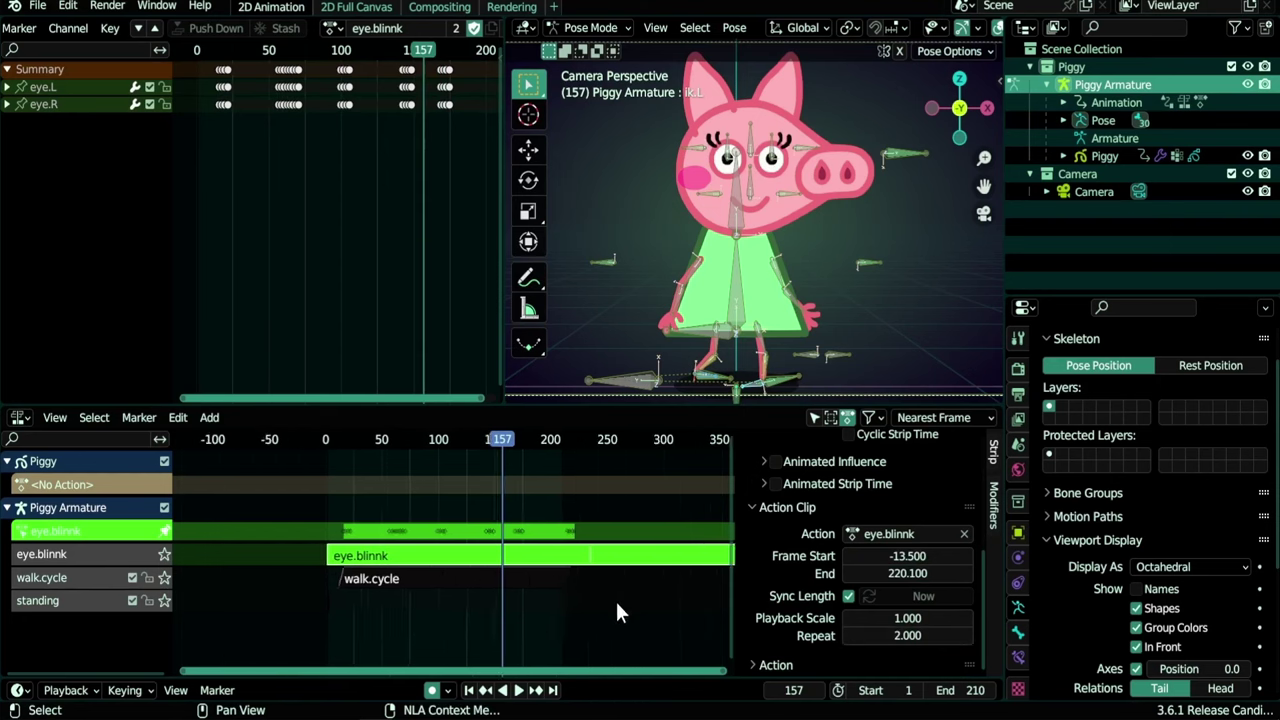
pyautogui.click(893, 636)
pyautogui.write('3')
pyautogui.press('Return')
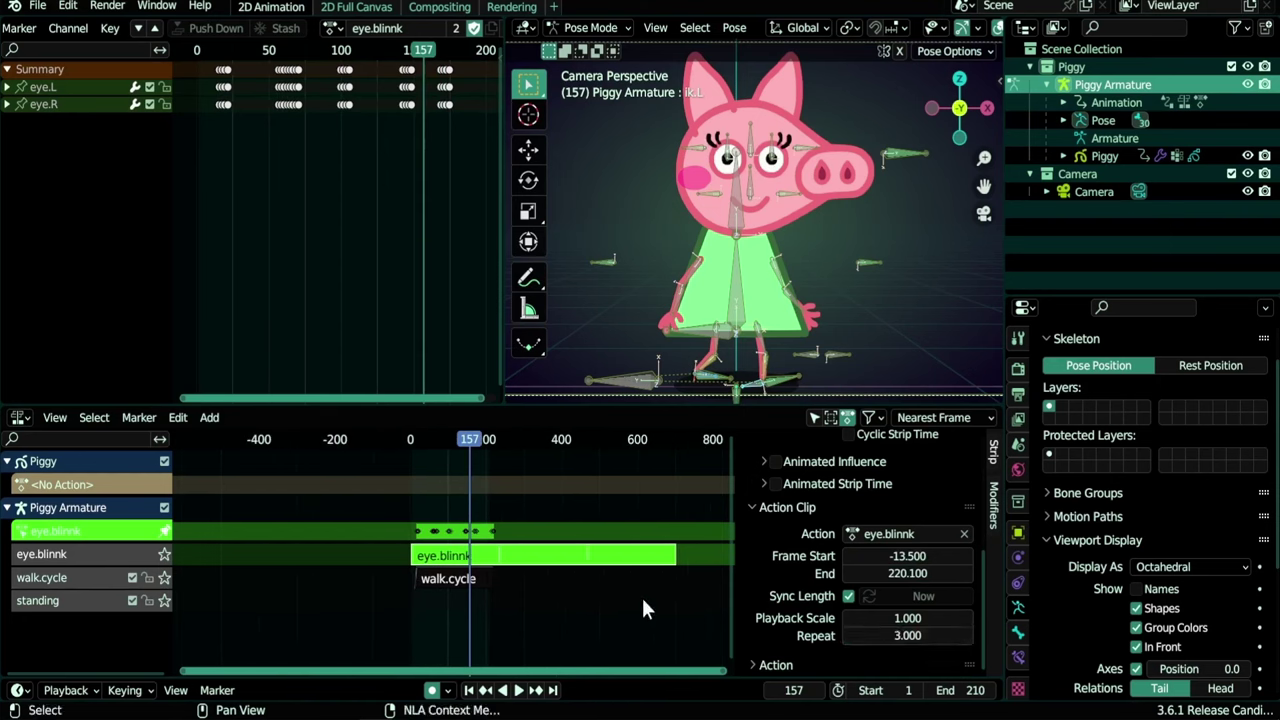
pyautogui.scroll(3, 441, 566)
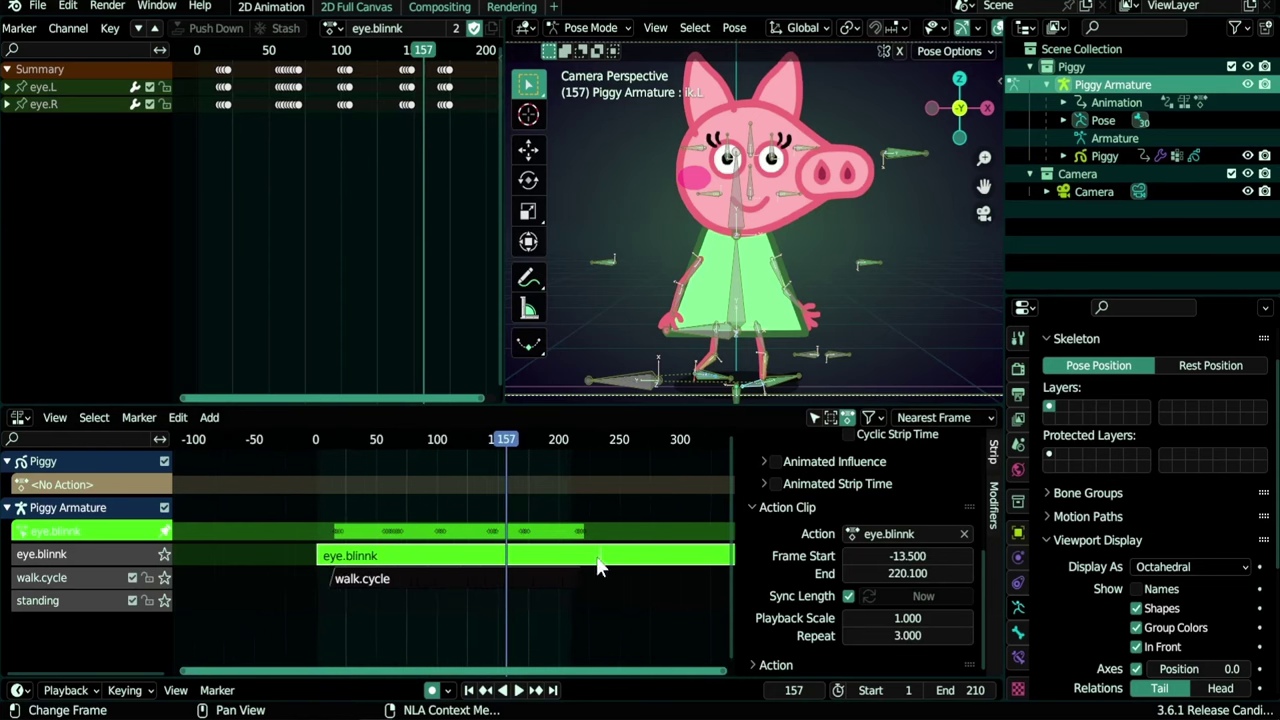
pyautogui.scroll(3, 449, 580)
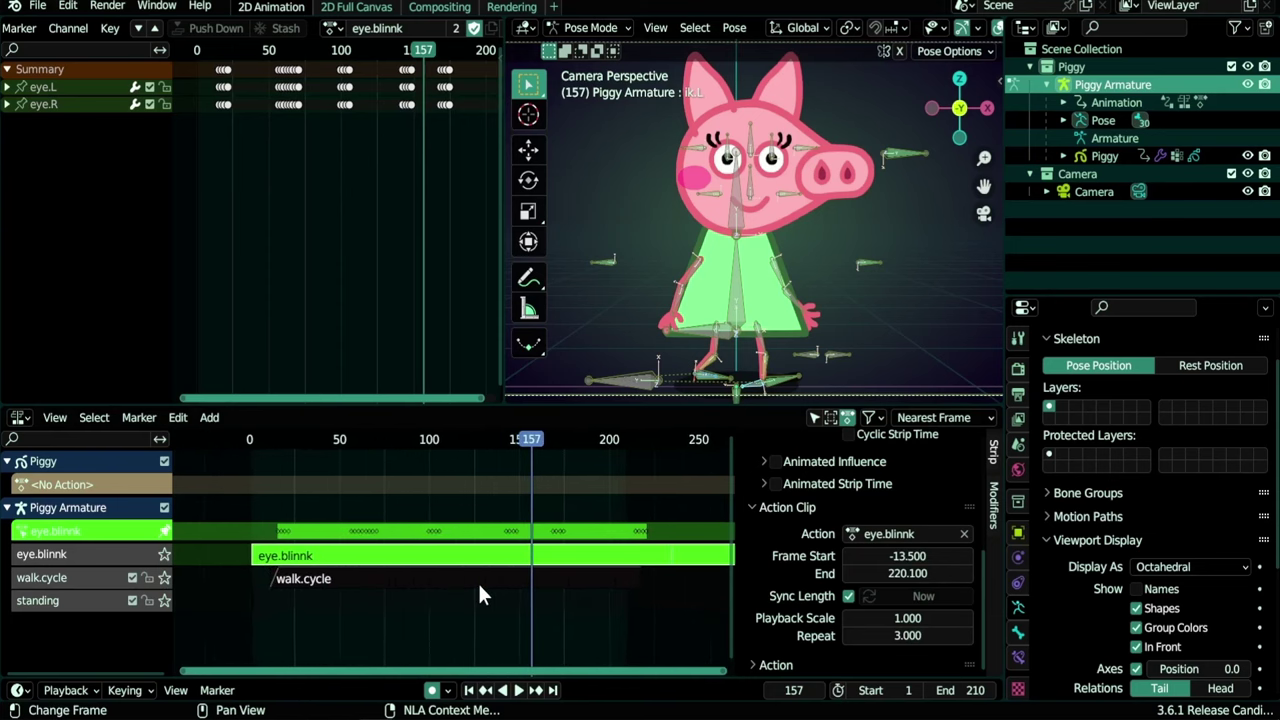
# Switch the eye.blinnk strip in and out of tweak mode to examine its keyframes and clip range, ending outside tweak mode
pyautogui.press('Tab')
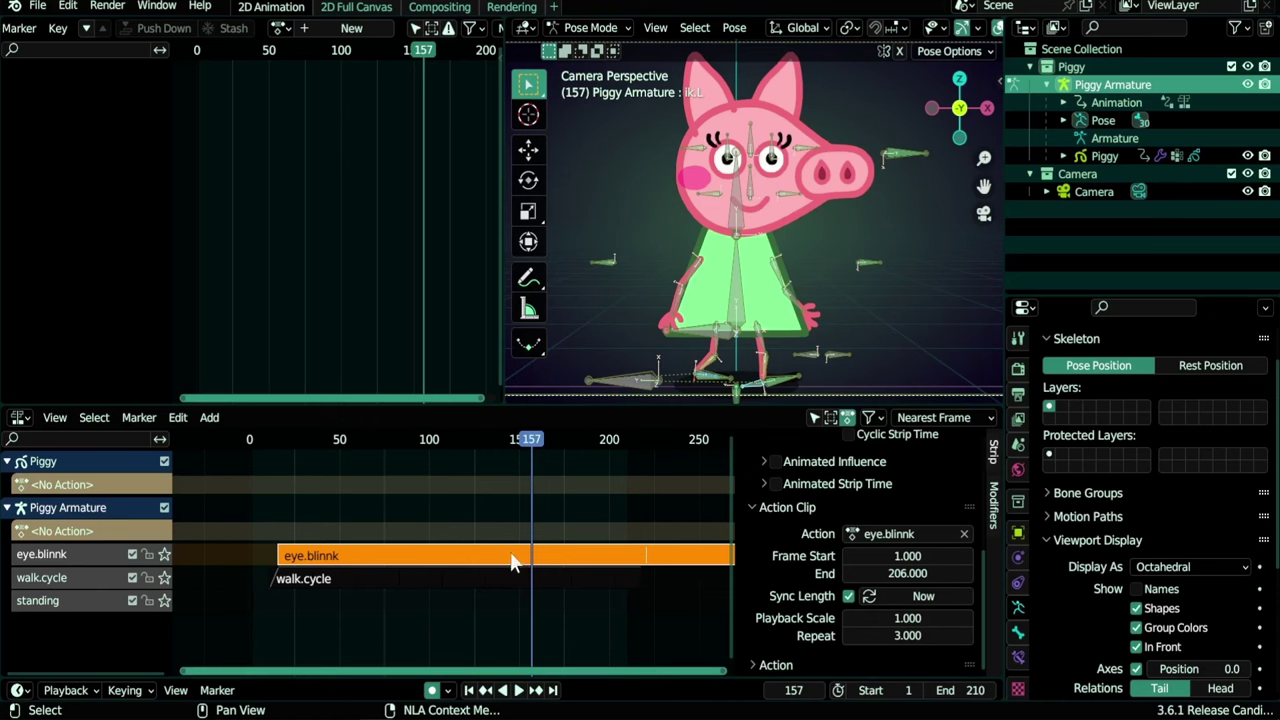
pyautogui.press('Tab')
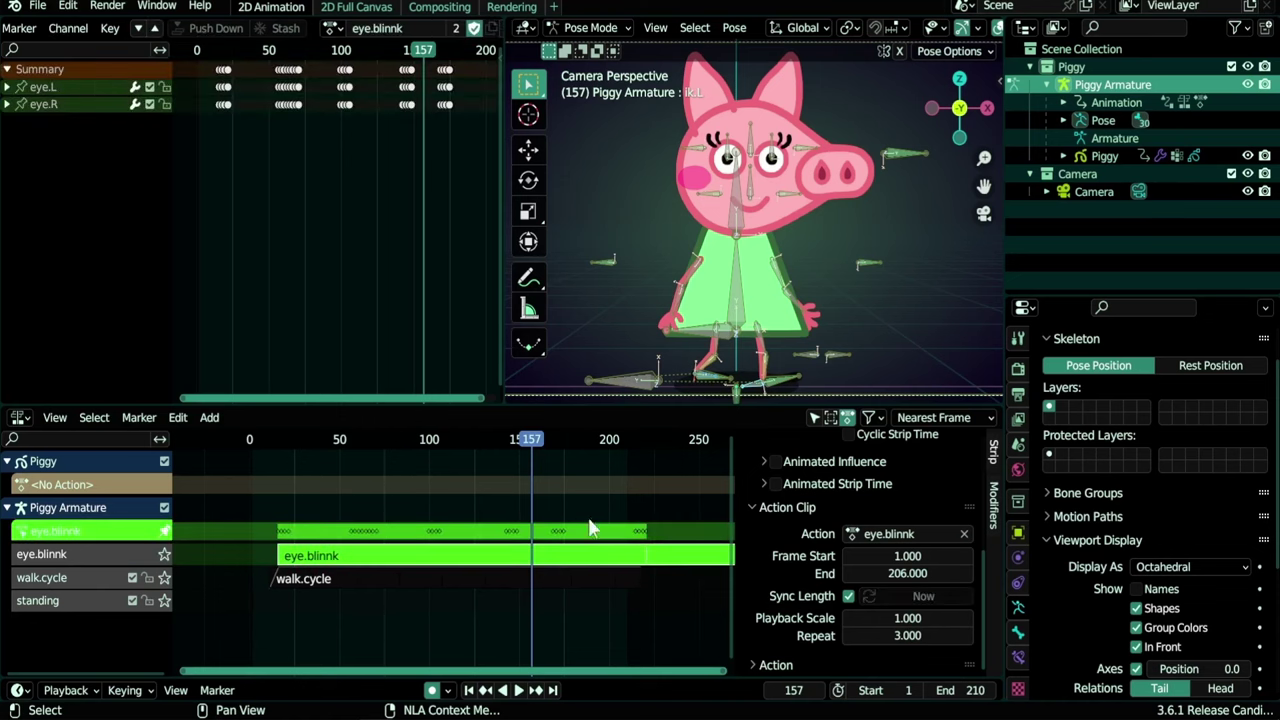
pyautogui.press('Tab')
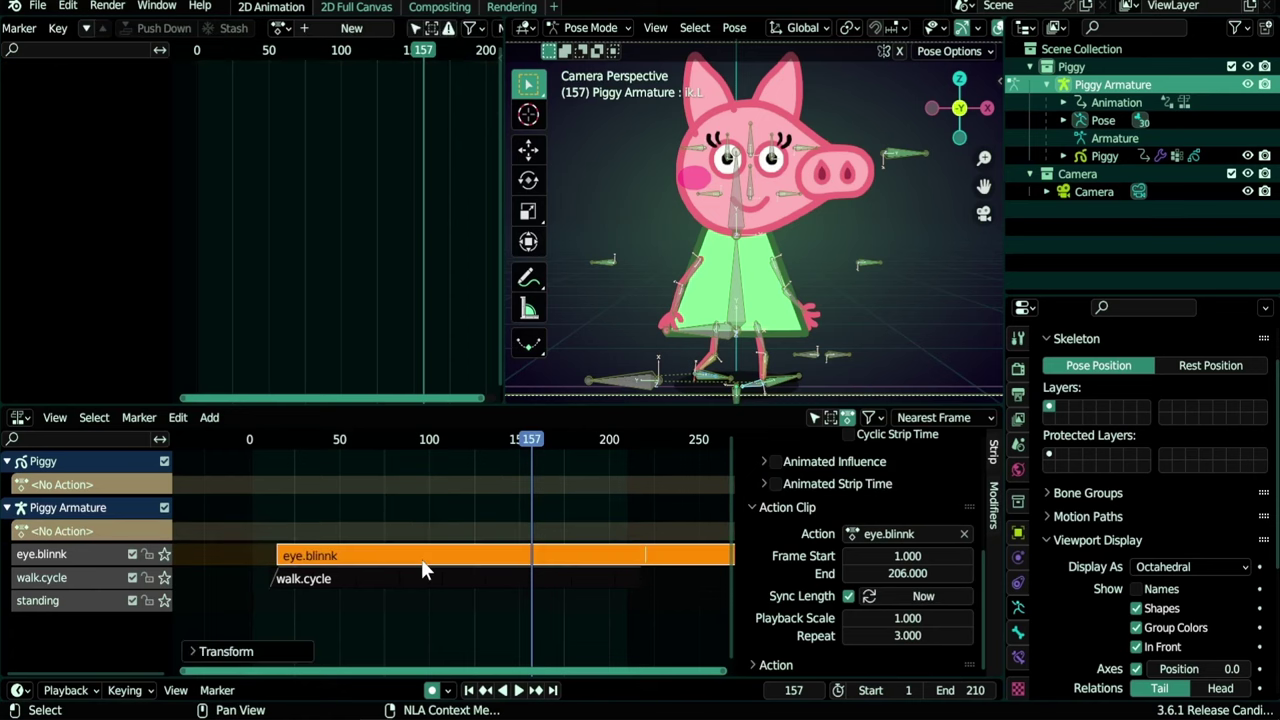
pyautogui.press('Tab')
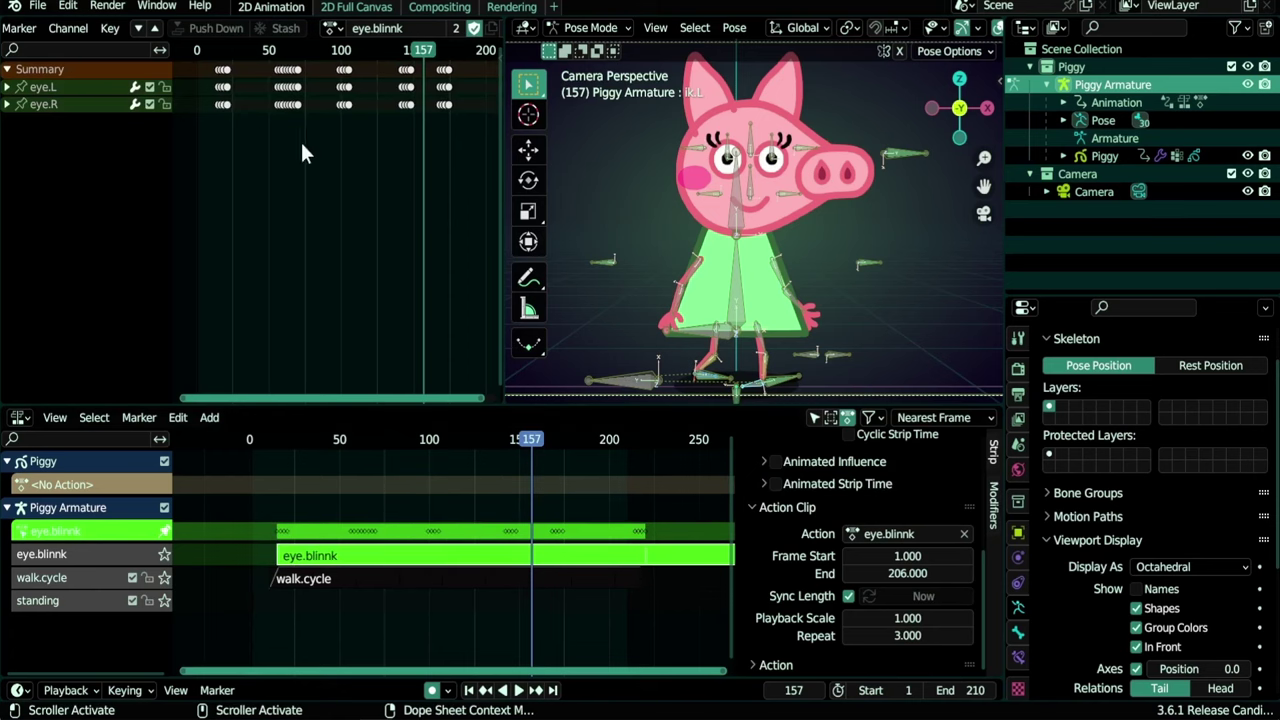
pyautogui.keyDown('ctrl'); pyautogui.scroll(2, 292, 90); pyautogui.keyUp('ctrl')
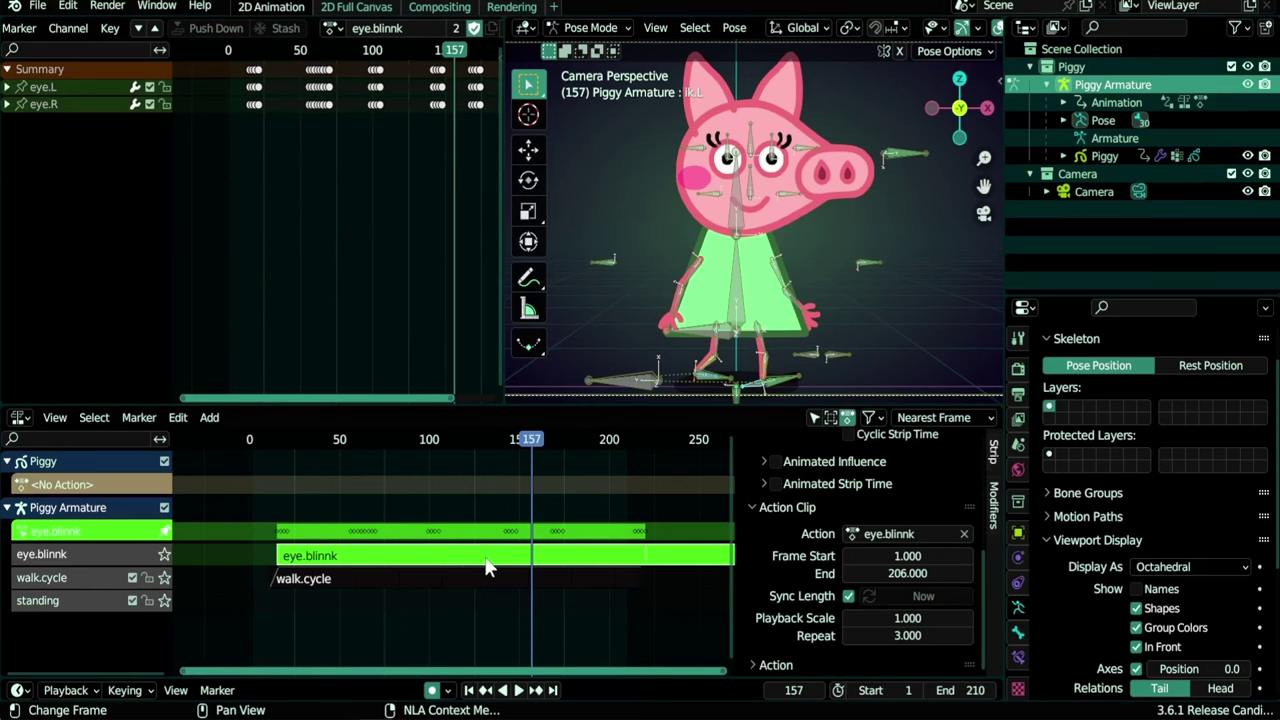
pyautogui.press('Tab')
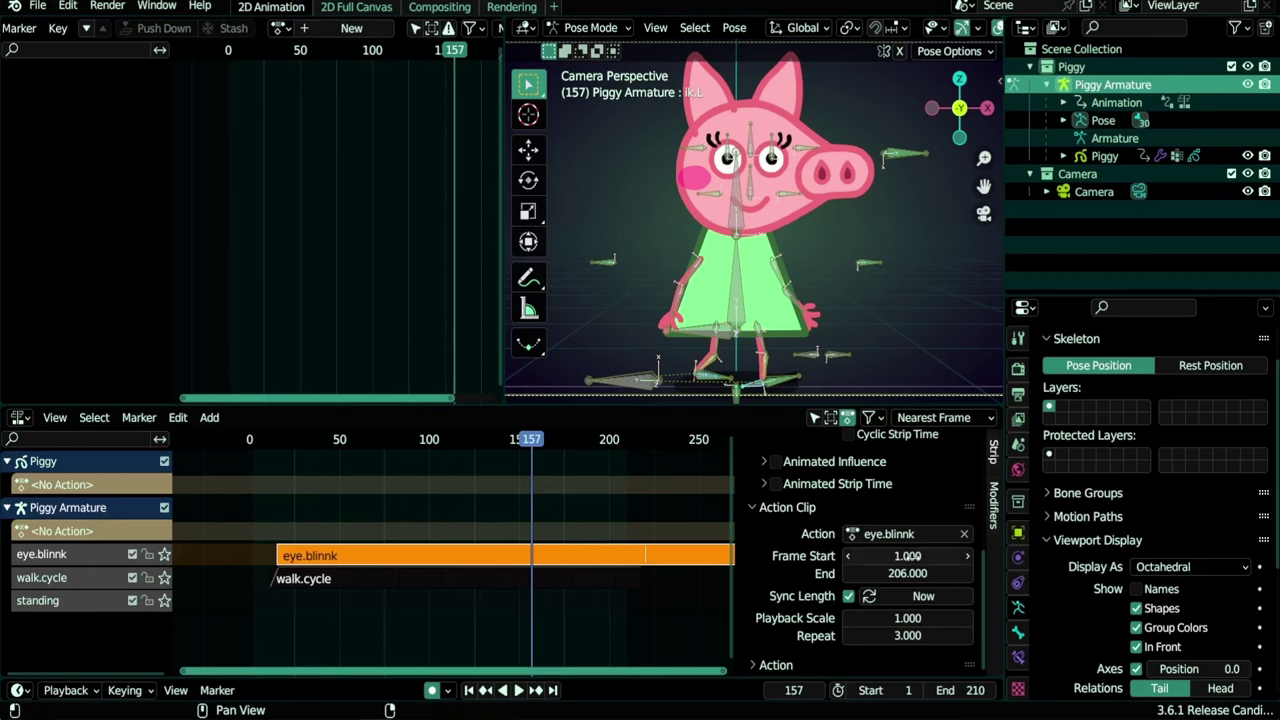
# Set the eye.blinnk action clip's frame start to -20 and its end to 216.2
pyautogui.click(908, 556)
pyautogui.press('BackSpace')
pyautogui.write('-2')
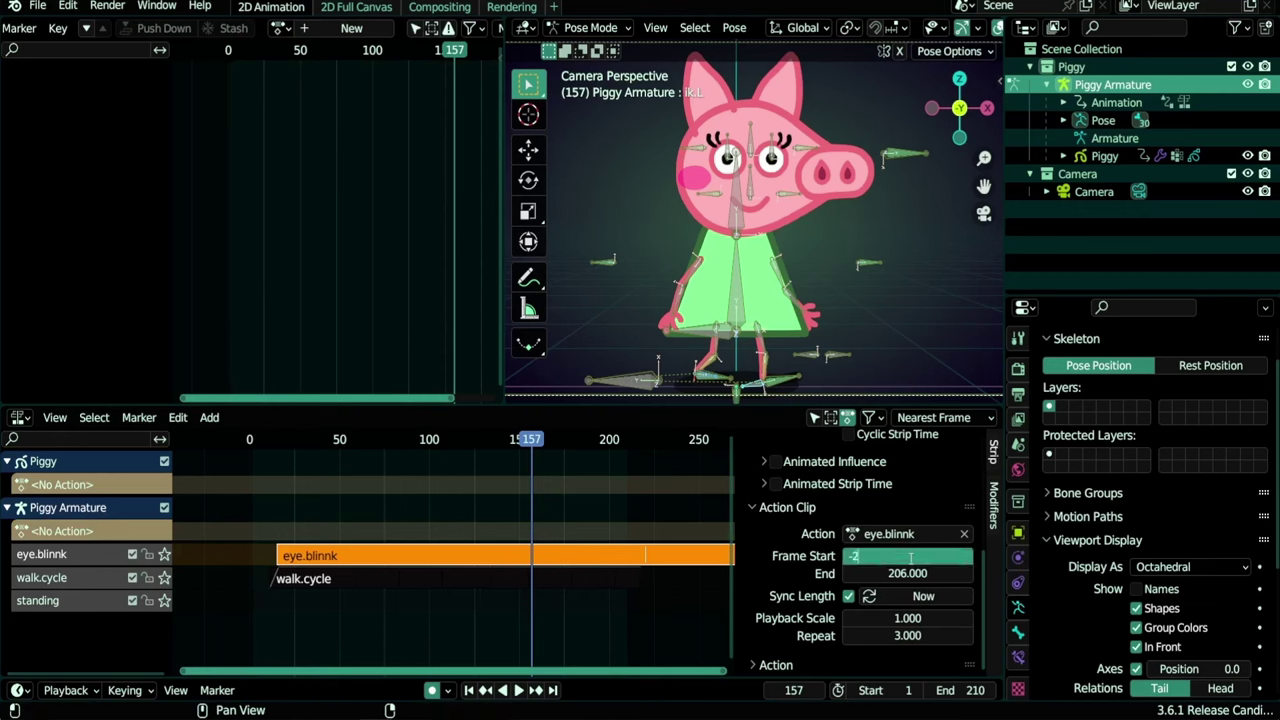
pyautogui.write('0')
pyautogui.press('Return')
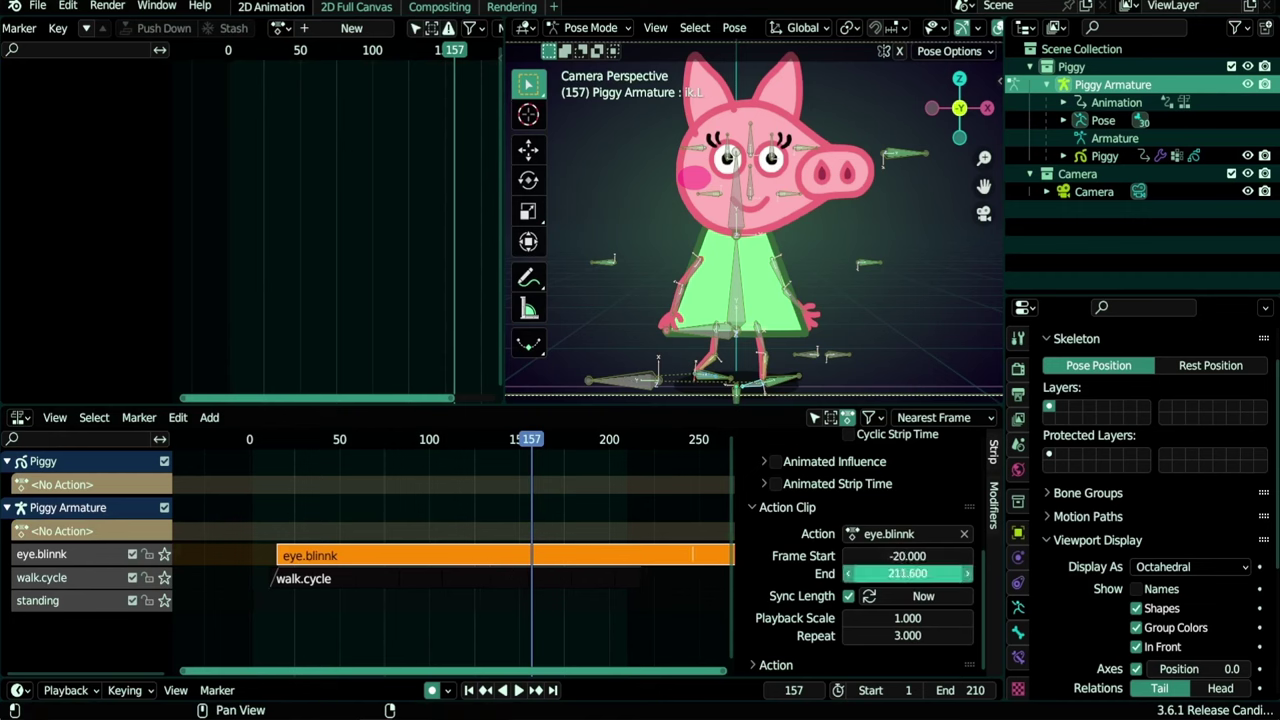
# Move the eye.blinnk strip earlier in its track so it starts at about frame 1
pyautogui.press('g')
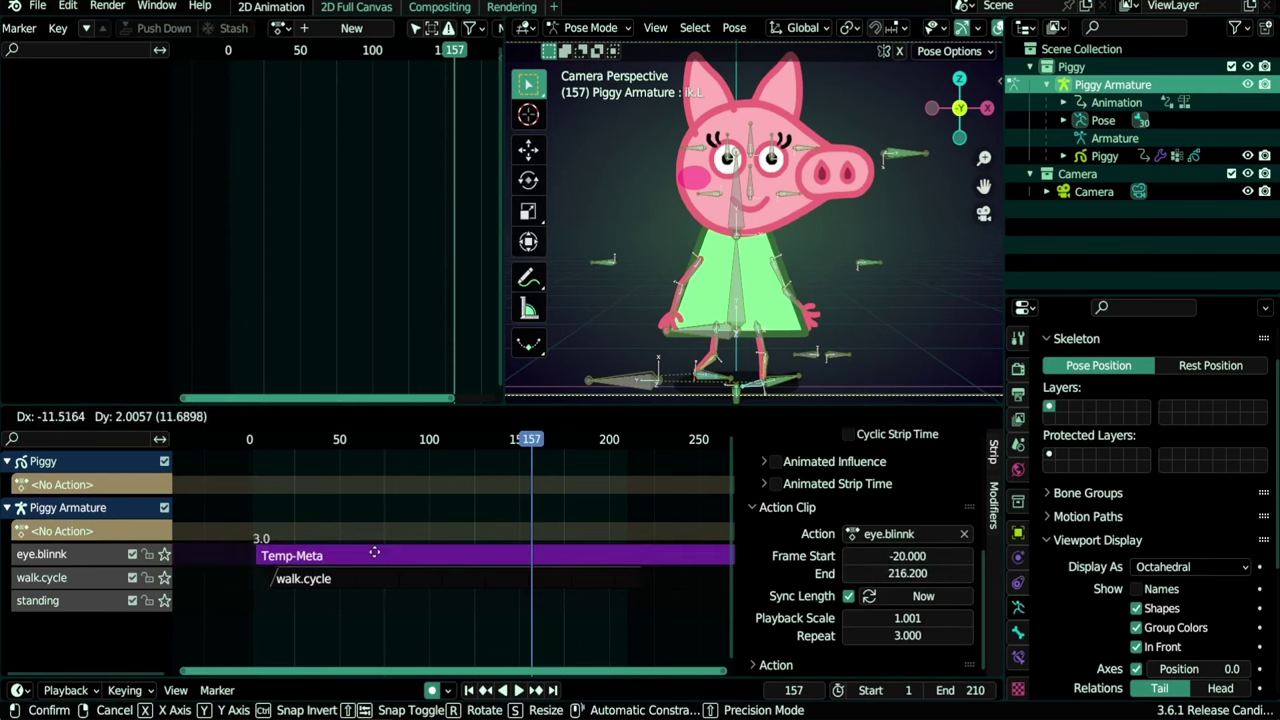
pyautogui.press('Escape')
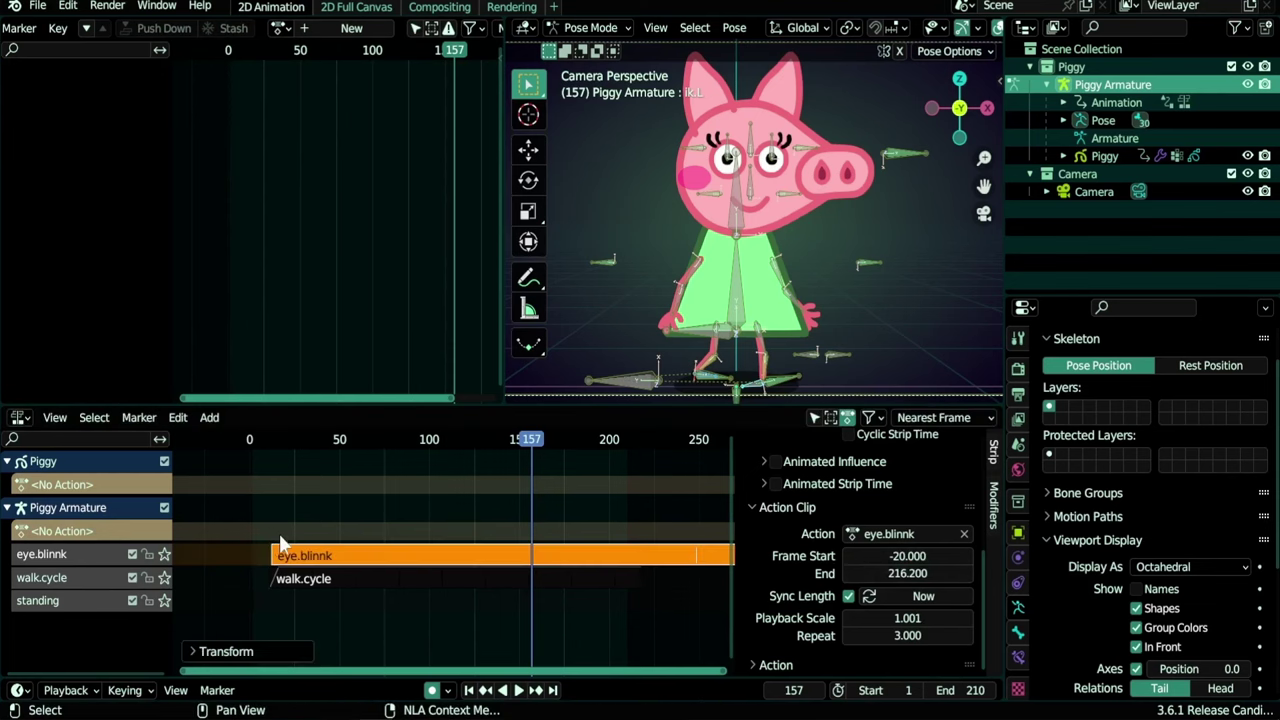
pyautogui.press('g')
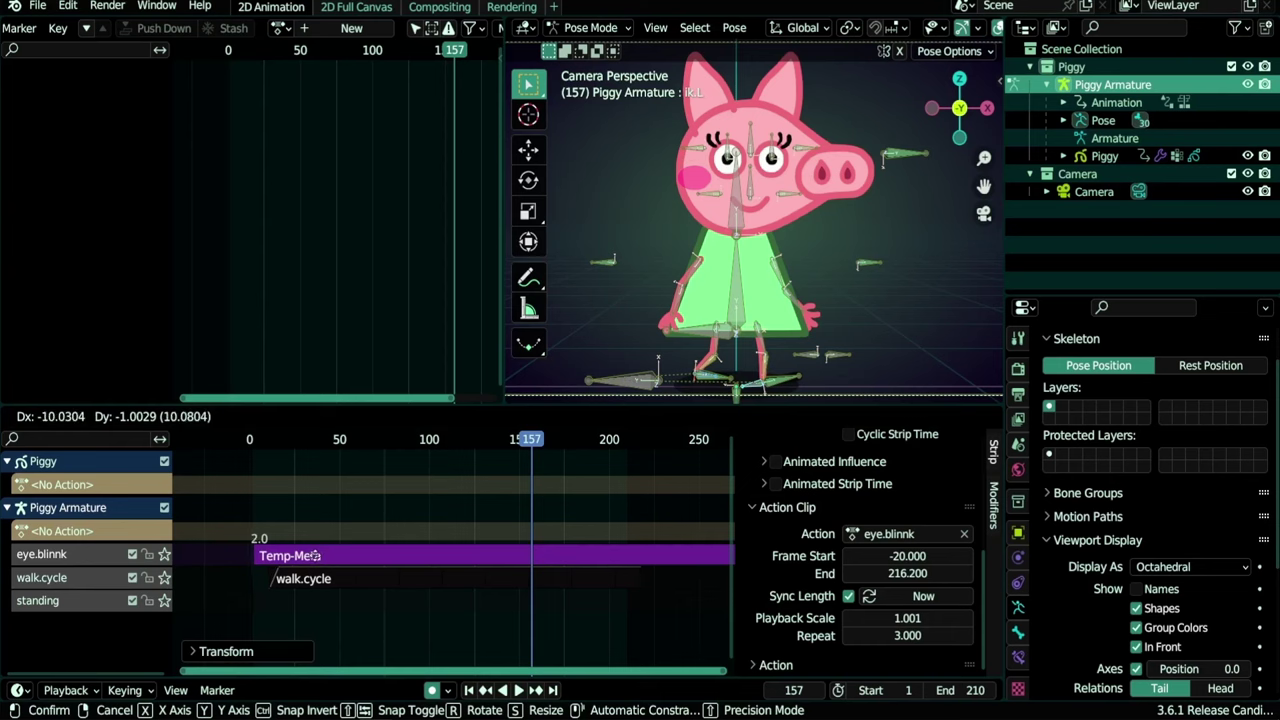
pyautogui.press('Escape')
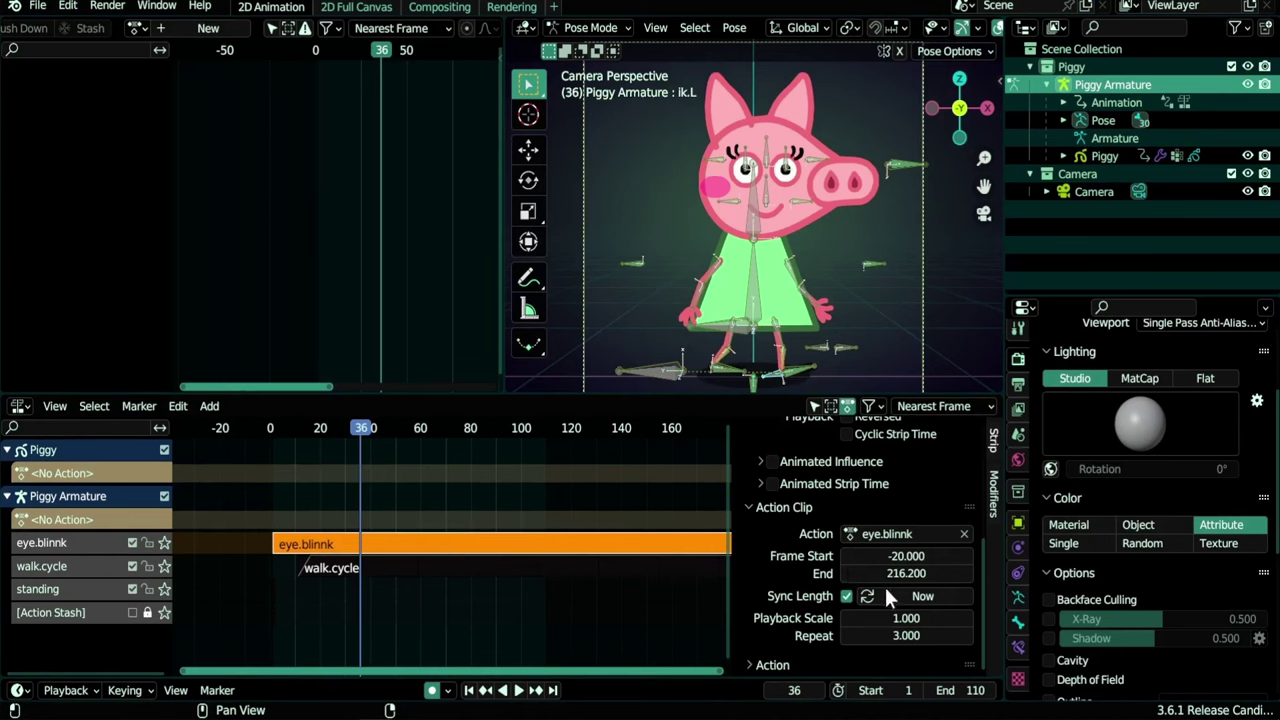
# Open the standing strip in tweak mode and duplicate its pose keyframes to frame 52 to lengthen the strip
pyautogui.click(274, 590)
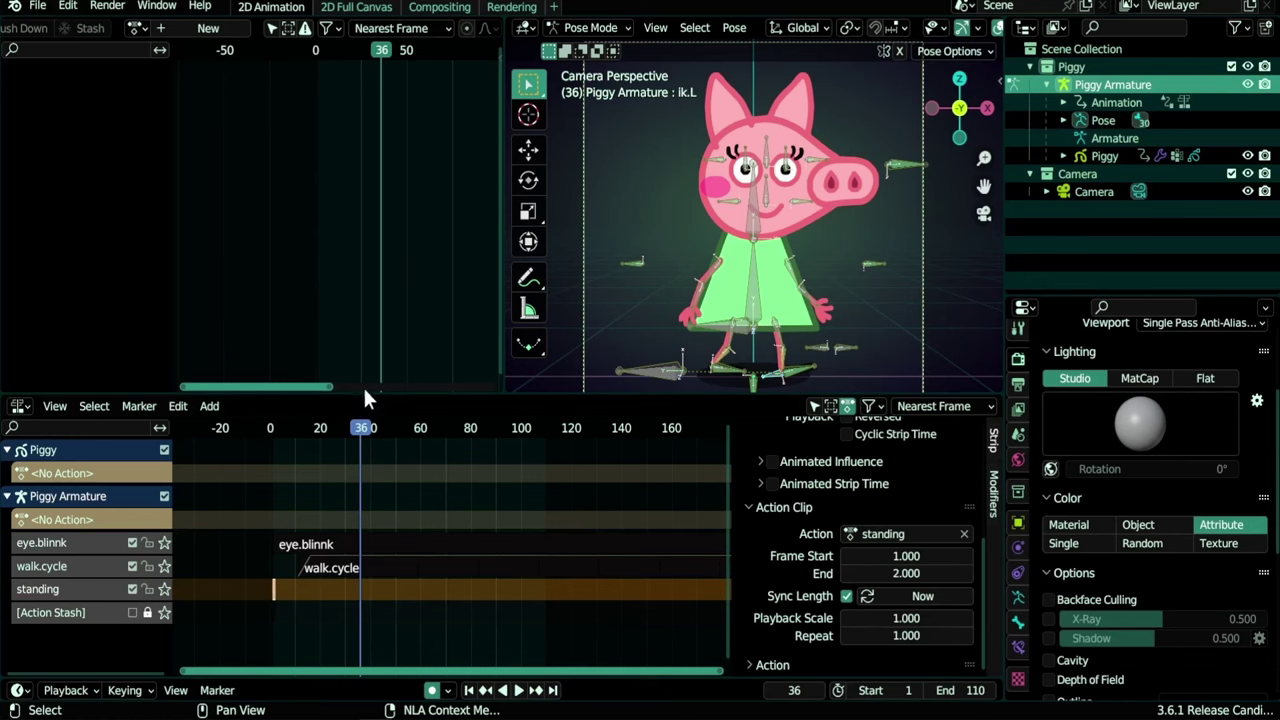
pyautogui.press('Tab')
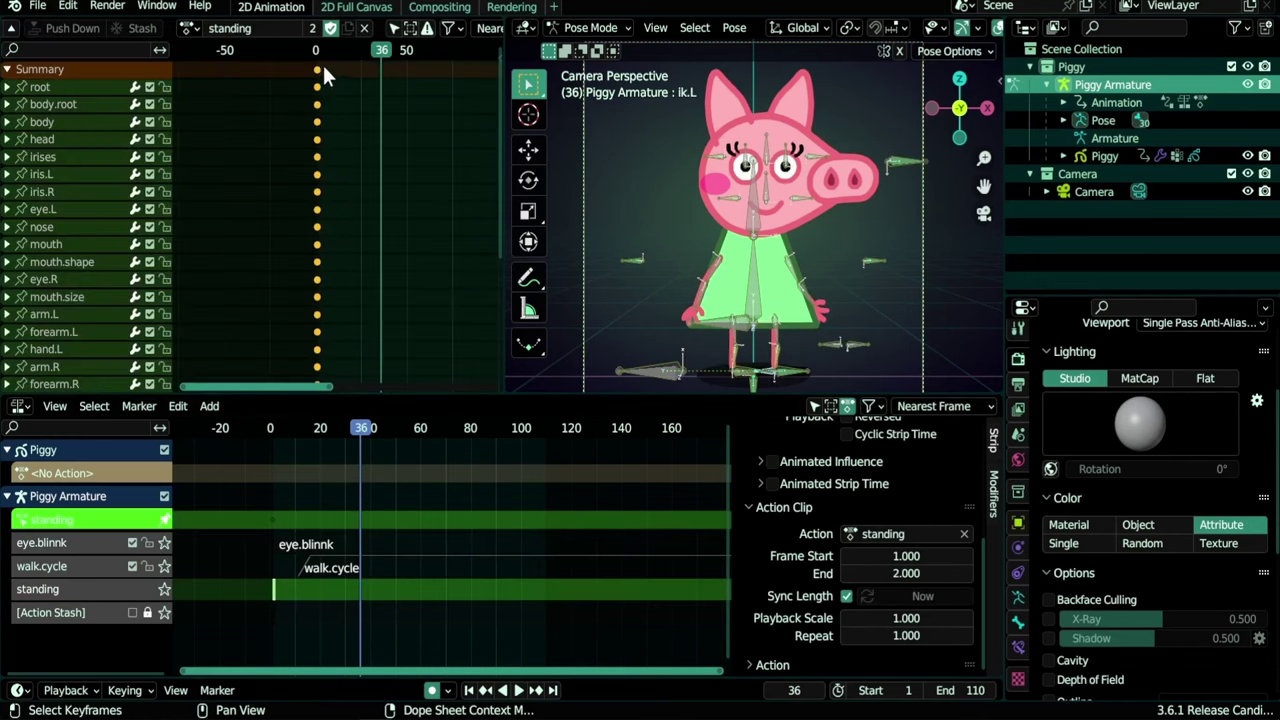
pyautogui.moveTo(321, 67); pyautogui.dragTo(413, 68)
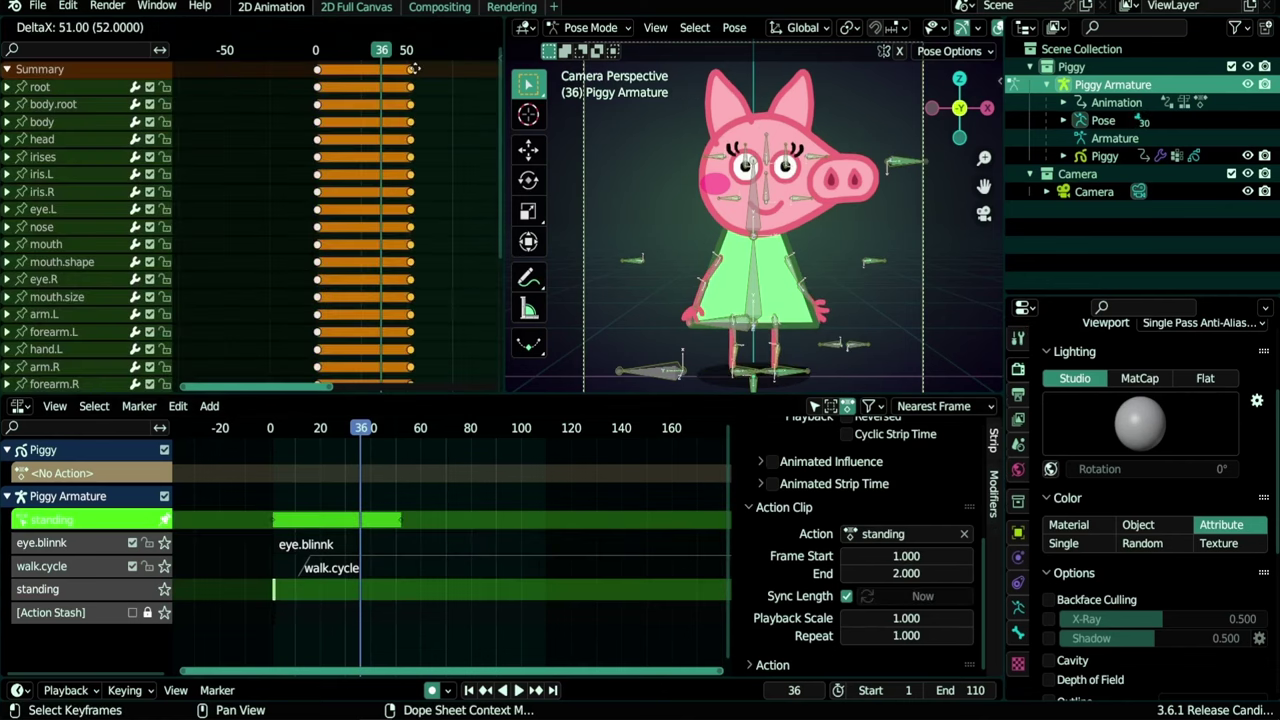
pyautogui.click(413, 68)
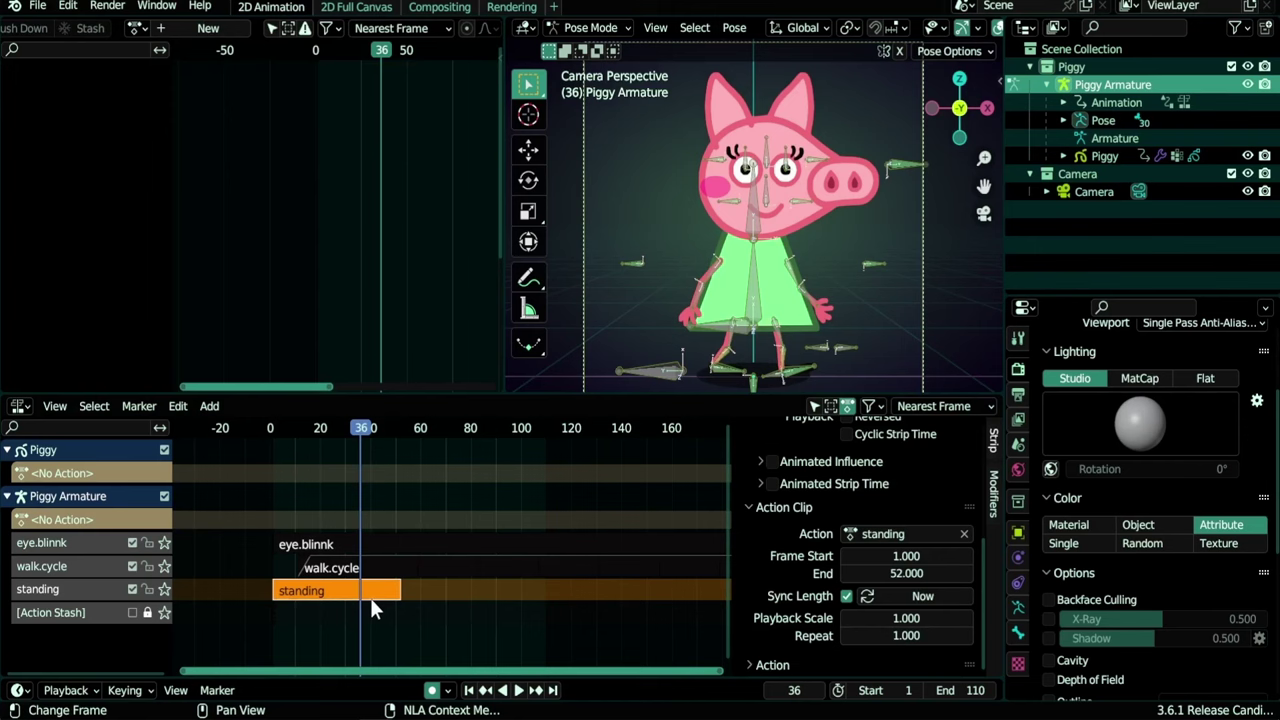
# Undo the duplication of the standing keyframes, leaving tweak mode, and reselect the eye.blinnk strip
pyautogui.press('Tab')
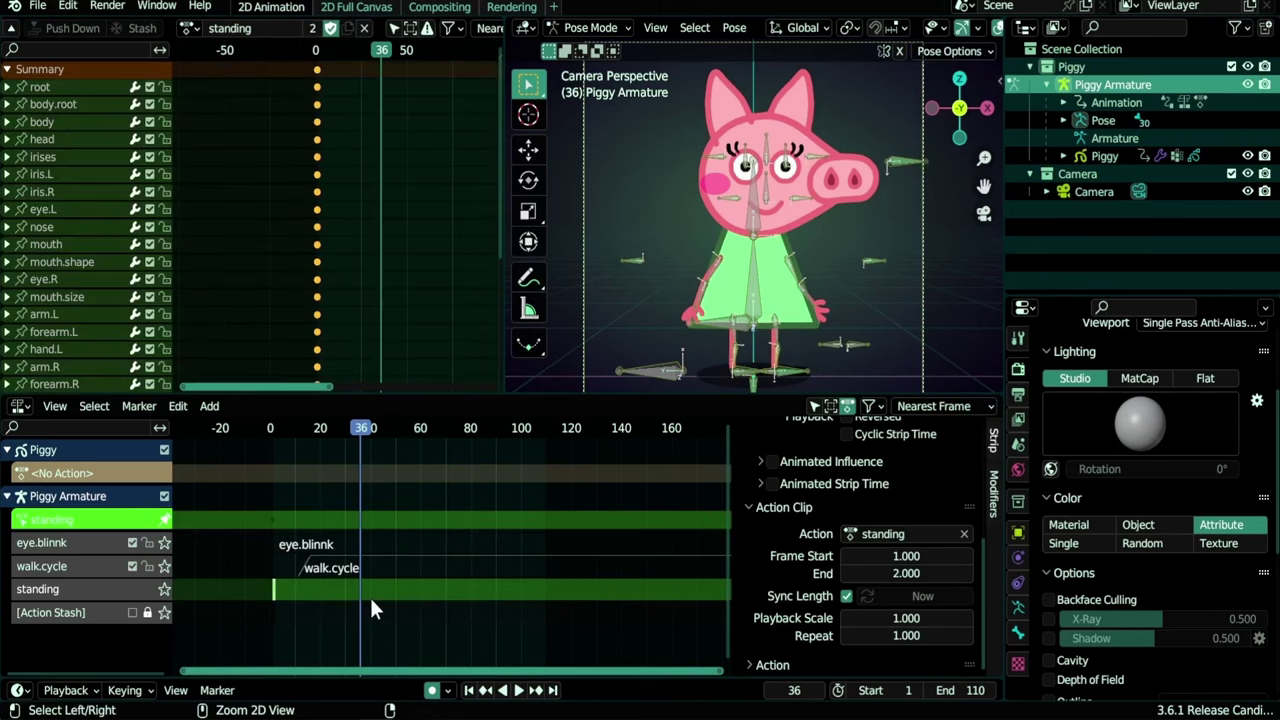
pyautogui.press('Tab')
pyautogui.click(389, 548)
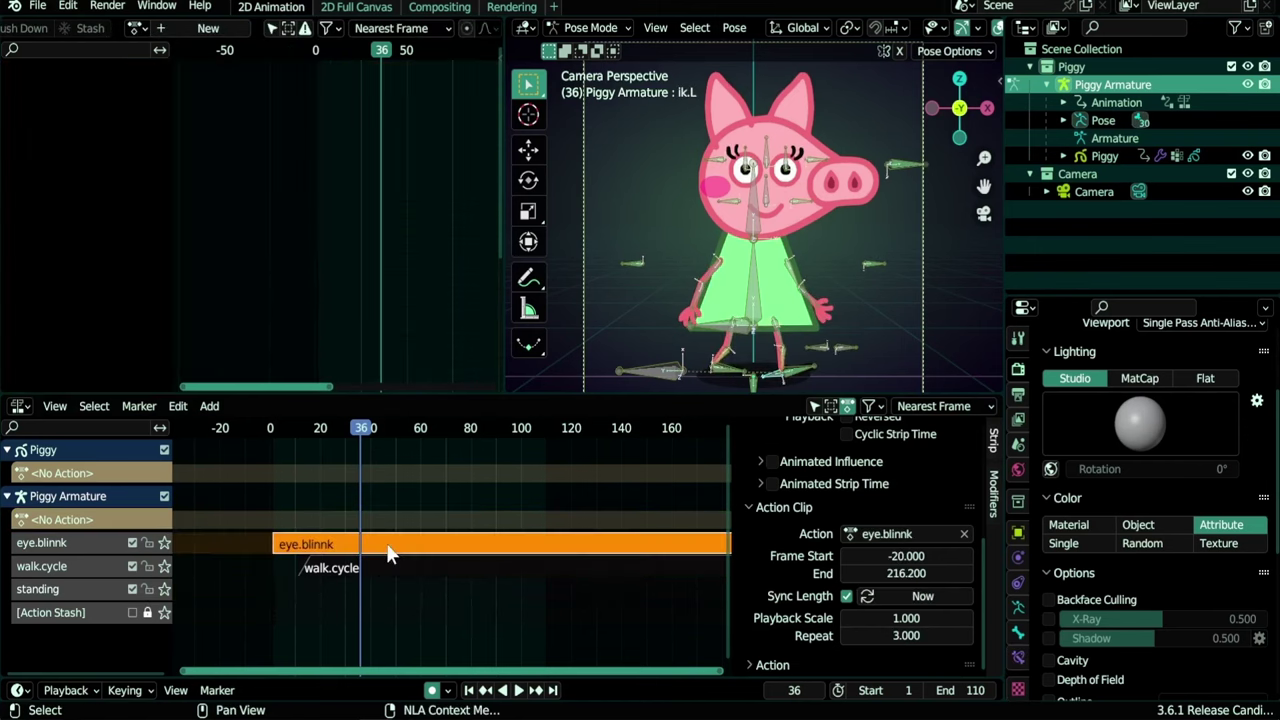
# Disable Sync Length for the eye.blinnk strip, opening and closing its tweak mode to check the strip length
pyautogui.click(847, 596)
pyautogui.scroll(-4, 607, 569)
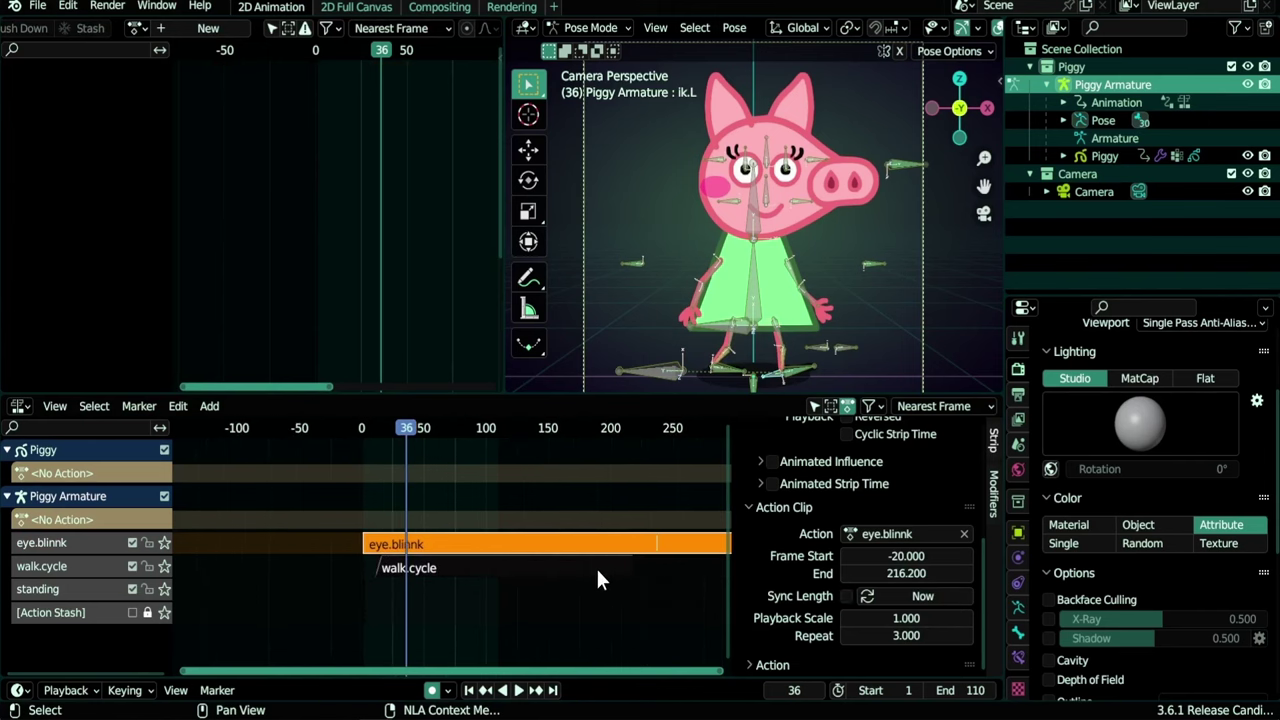
pyautogui.press('Tab')
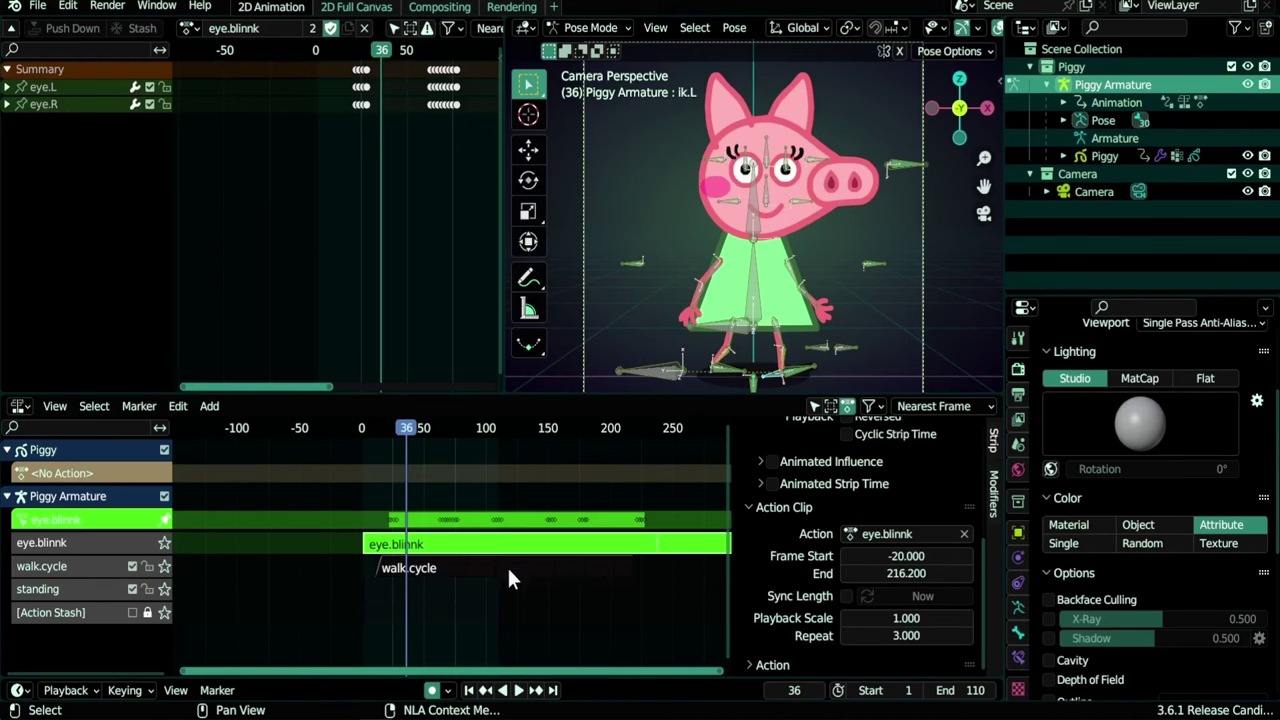
pyautogui.press('Tab')
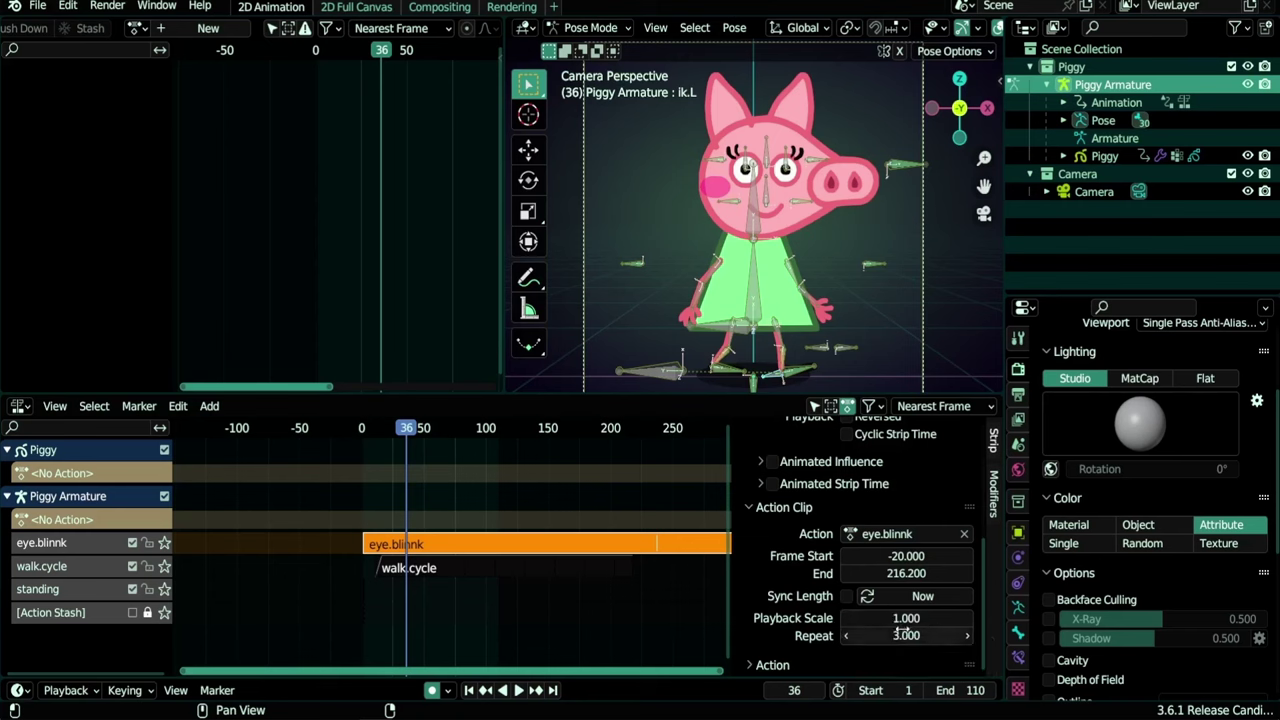
# Try a playback scale of 0.53 on the eye.blinnk strip and set it back to 1
pyautogui.moveTo(931, 623); pyautogui.dragTo(905, 623)
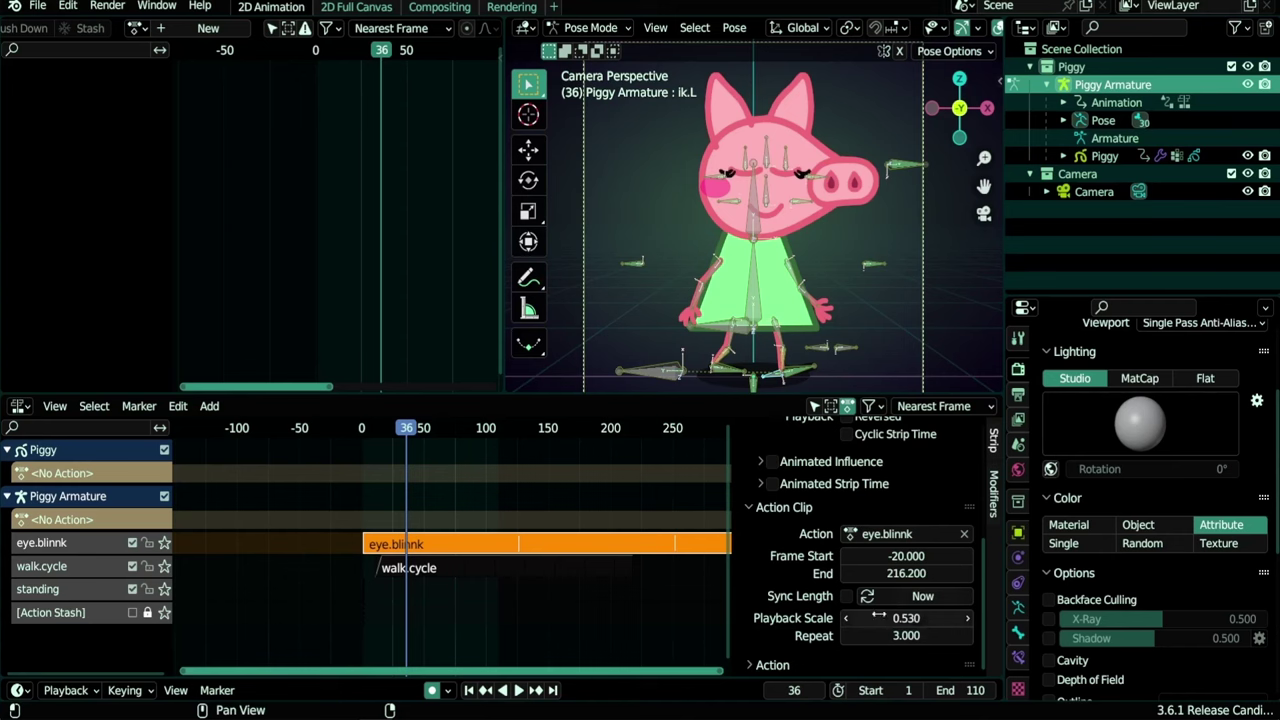
pyautogui.click(921, 621)
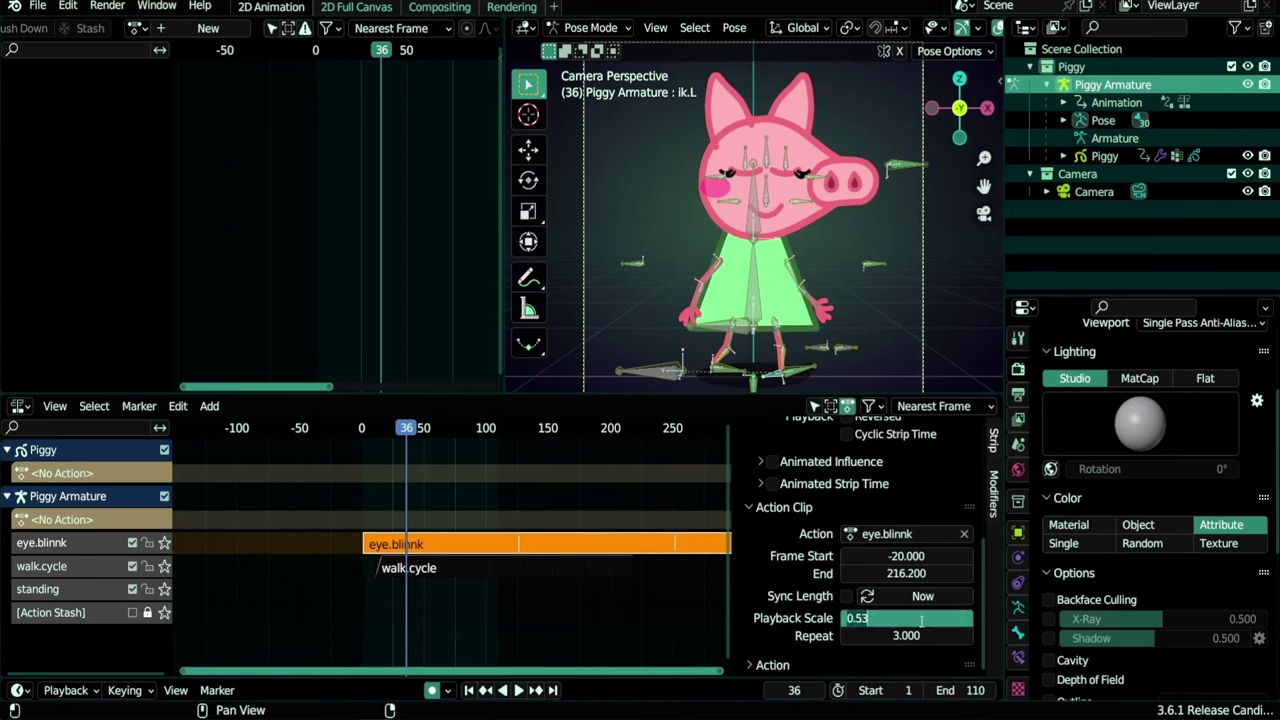
pyautogui.write('1')
pyautogui.press('Return')
# Compare the active strip settings of the eye.blinnk and walk.cycle strips by selecting them alternately
pyautogui.scroll(6, 811, 588)
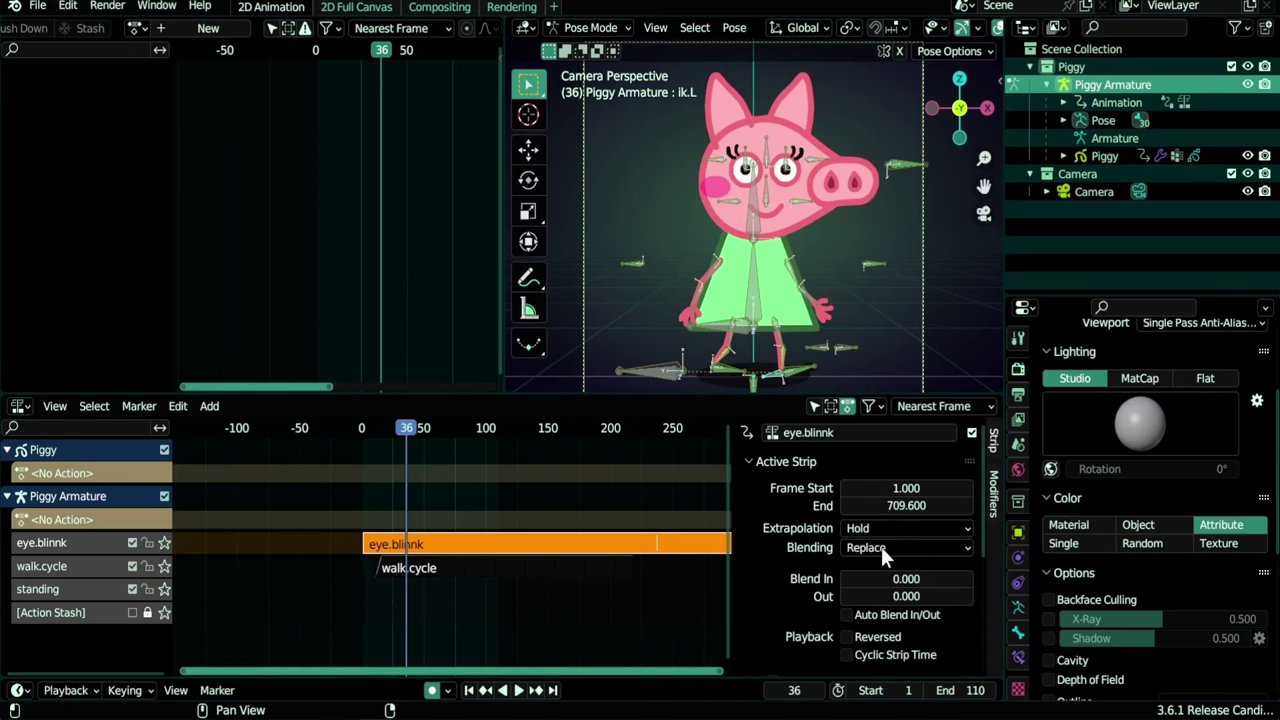
pyautogui.click(457, 566)
pyautogui.click(456, 544)
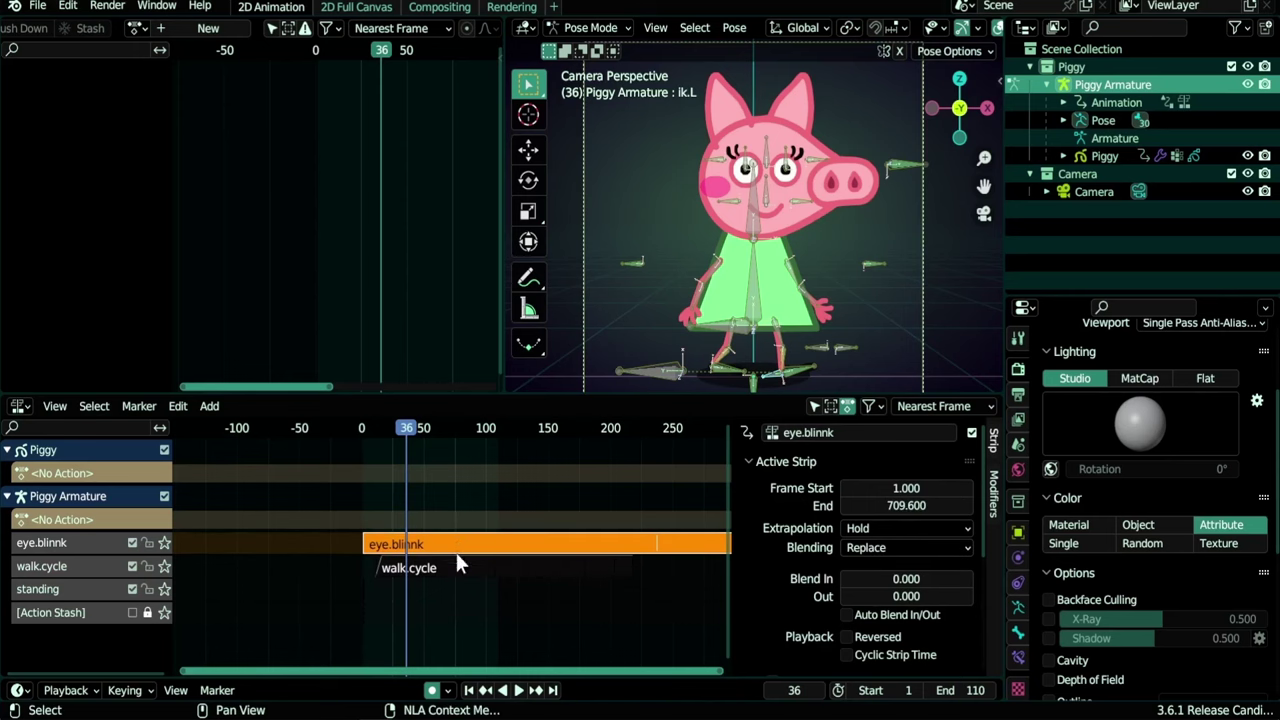
pyautogui.click(456, 566)
pyautogui.click(459, 549)
pyautogui.click(436, 572)
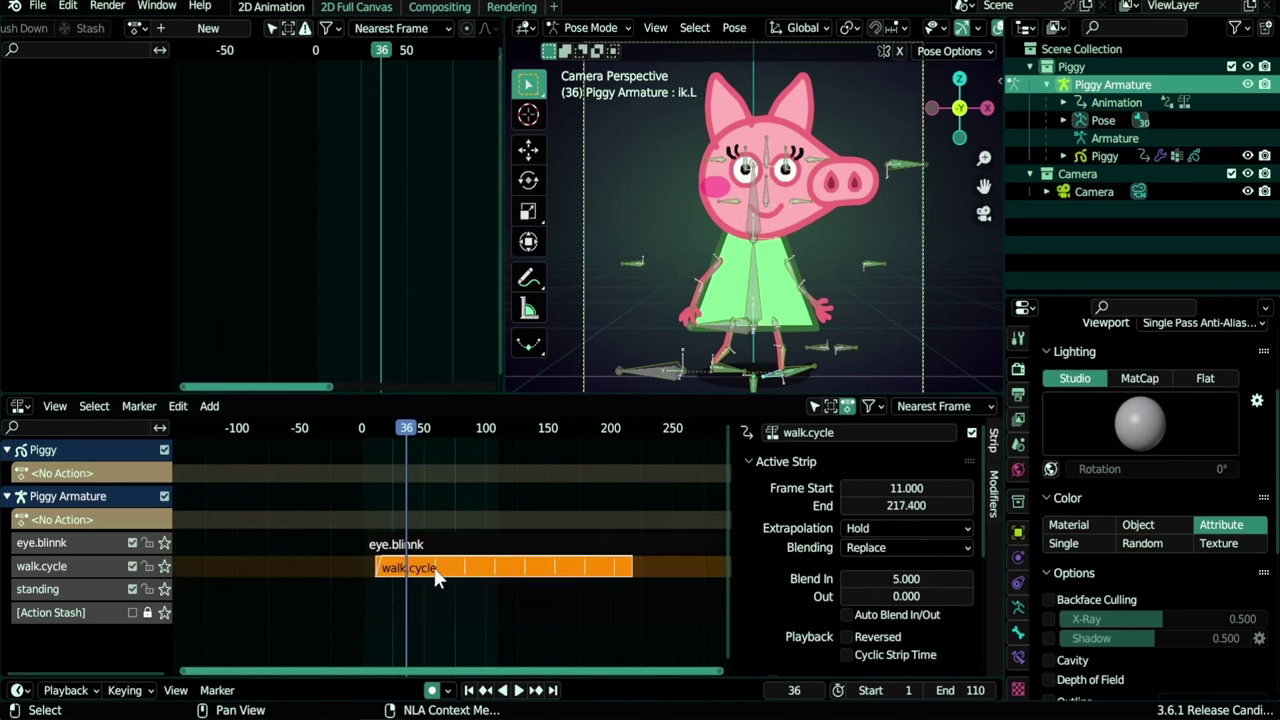
pyautogui.click(445, 547)
pyautogui.click(442, 568)
pyautogui.click(446, 547)
pyautogui.click(444, 566)
pyautogui.click(451, 547)
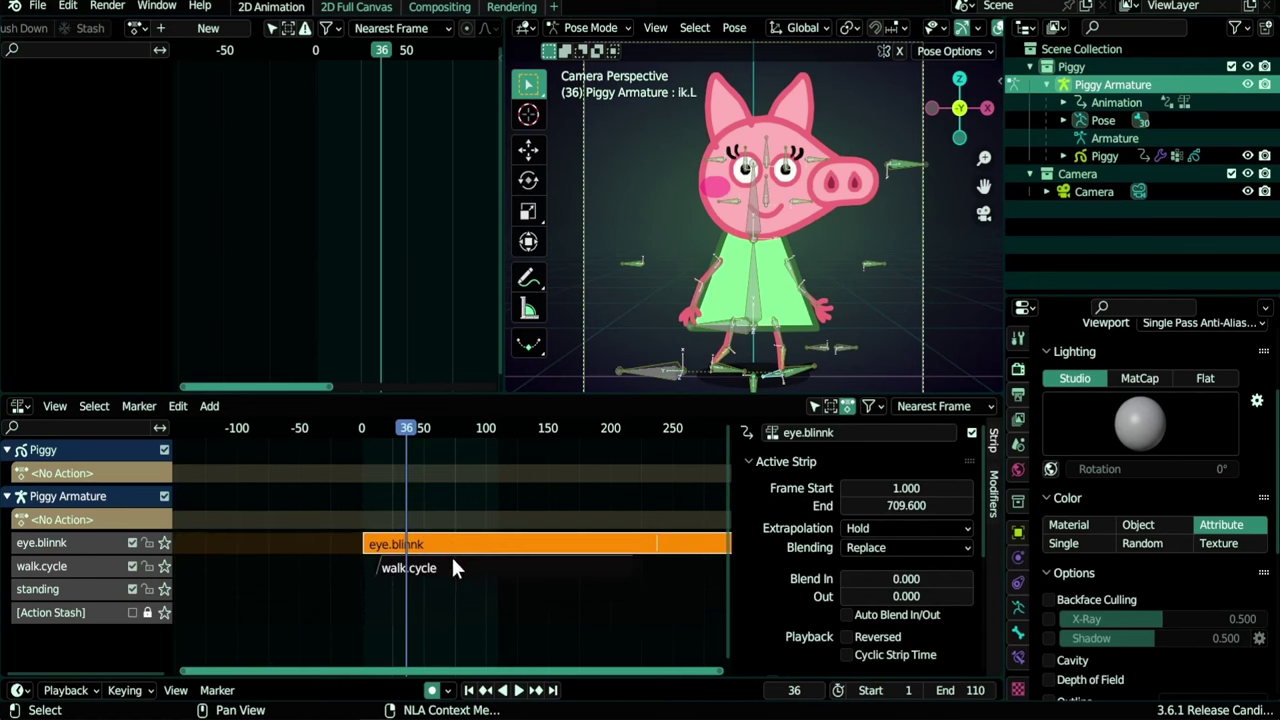
pyautogui.click(452, 562)
pyautogui.click(450, 549)
# In the eye.blinnk strip's tweak mode, raise the ik.L bone and key its X and Y location individually at frame 36
pyautogui.press('Tab')
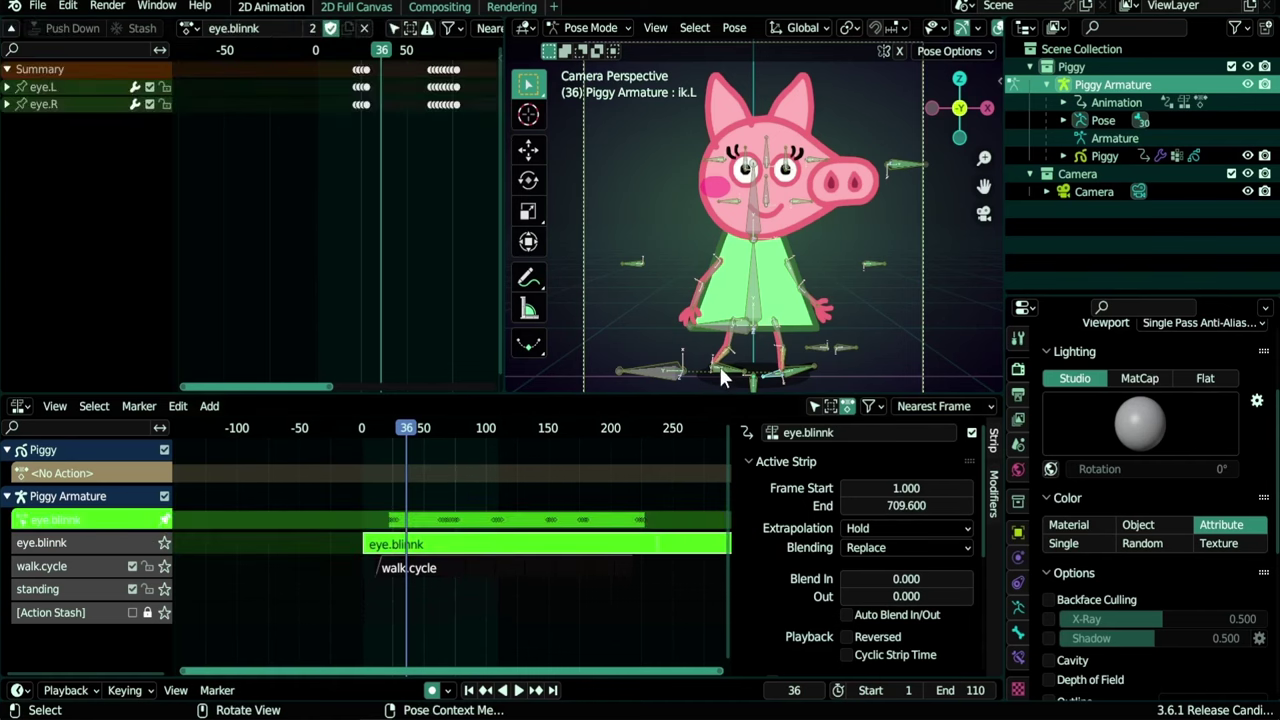
pyautogui.press('g')
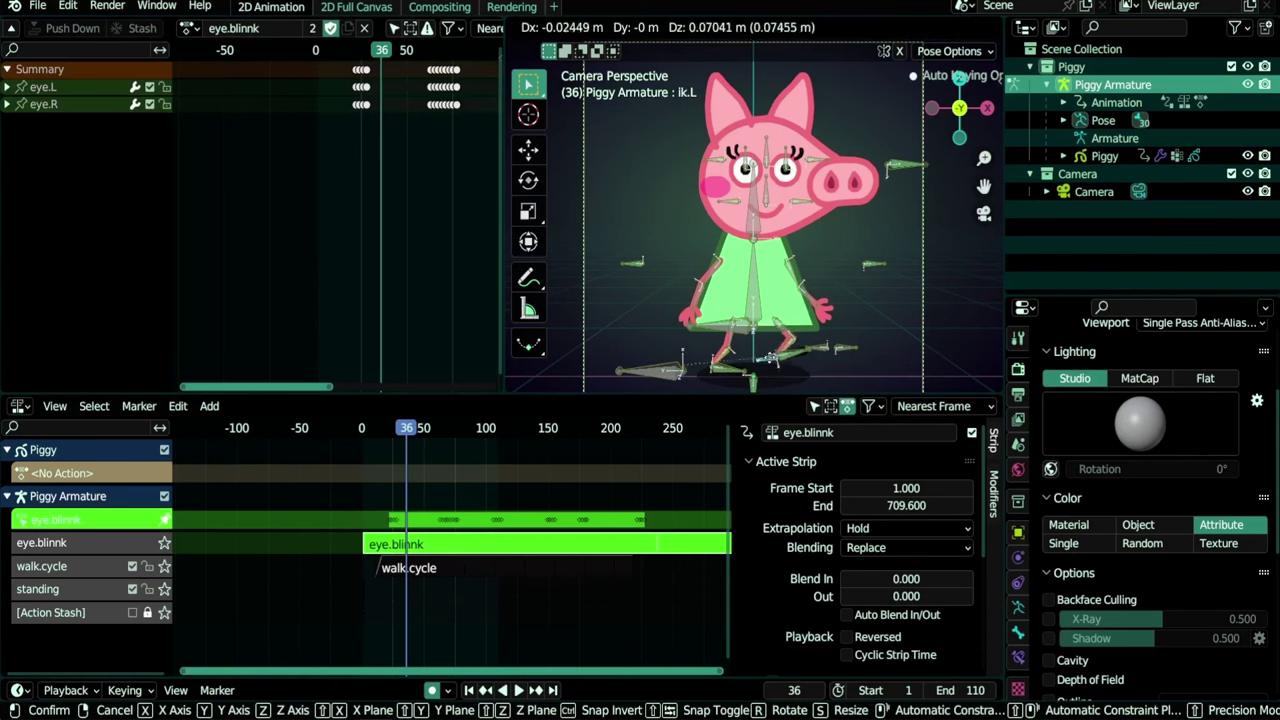
pyautogui.click(768, 326)
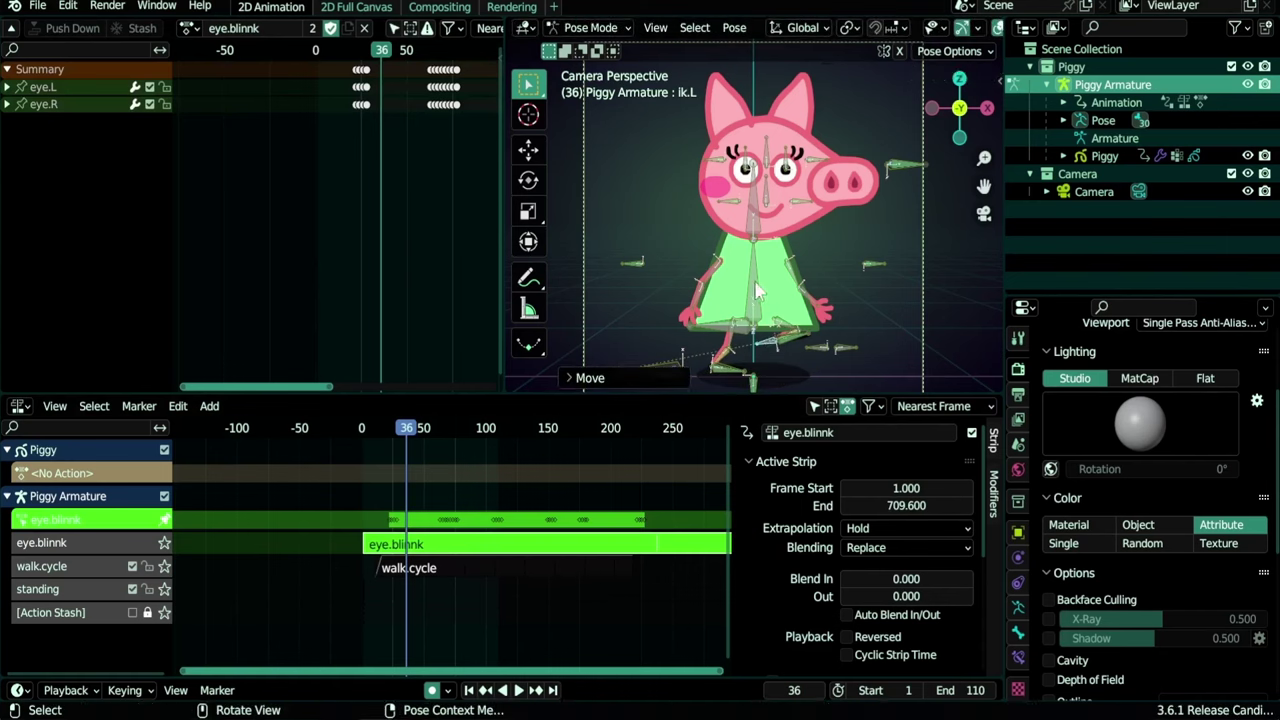
pyautogui.press('n')
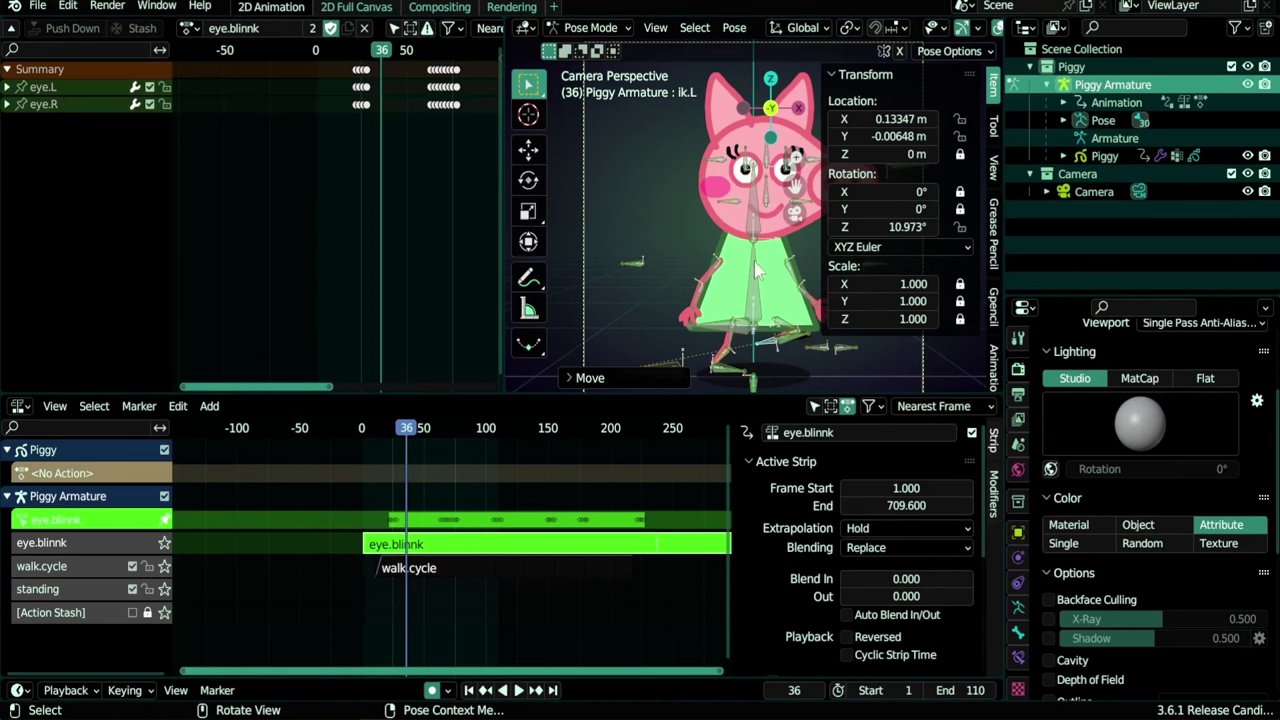
pyautogui.rightClick(904, 117)
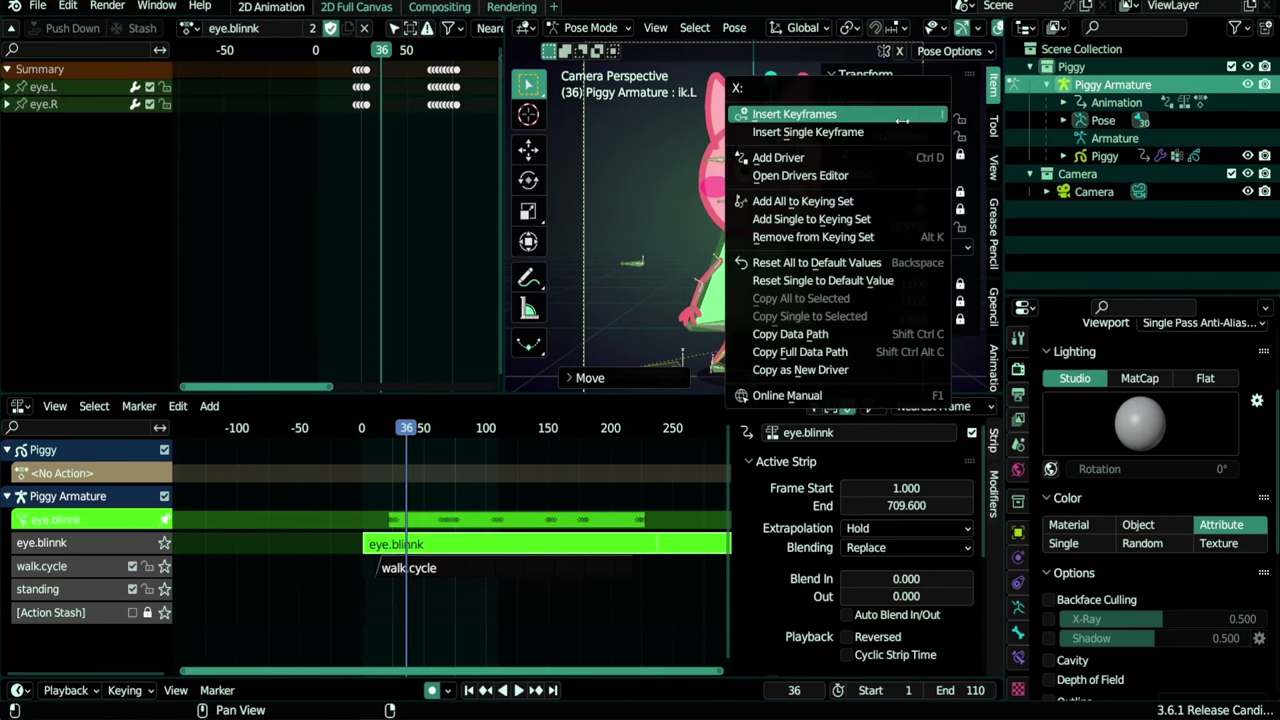
pyautogui.click(823, 133)
pyautogui.rightClick(890, 136)
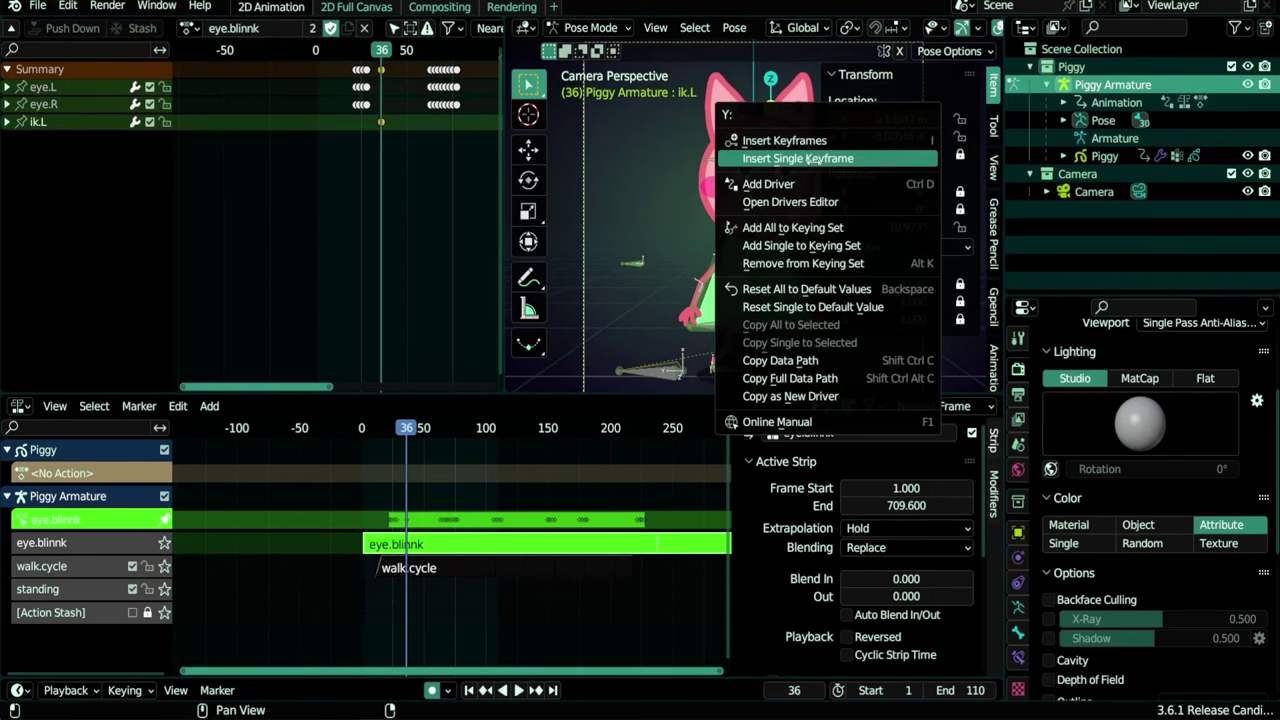
pyautogui.click(800, 158)
pyautogui.press('Tab')
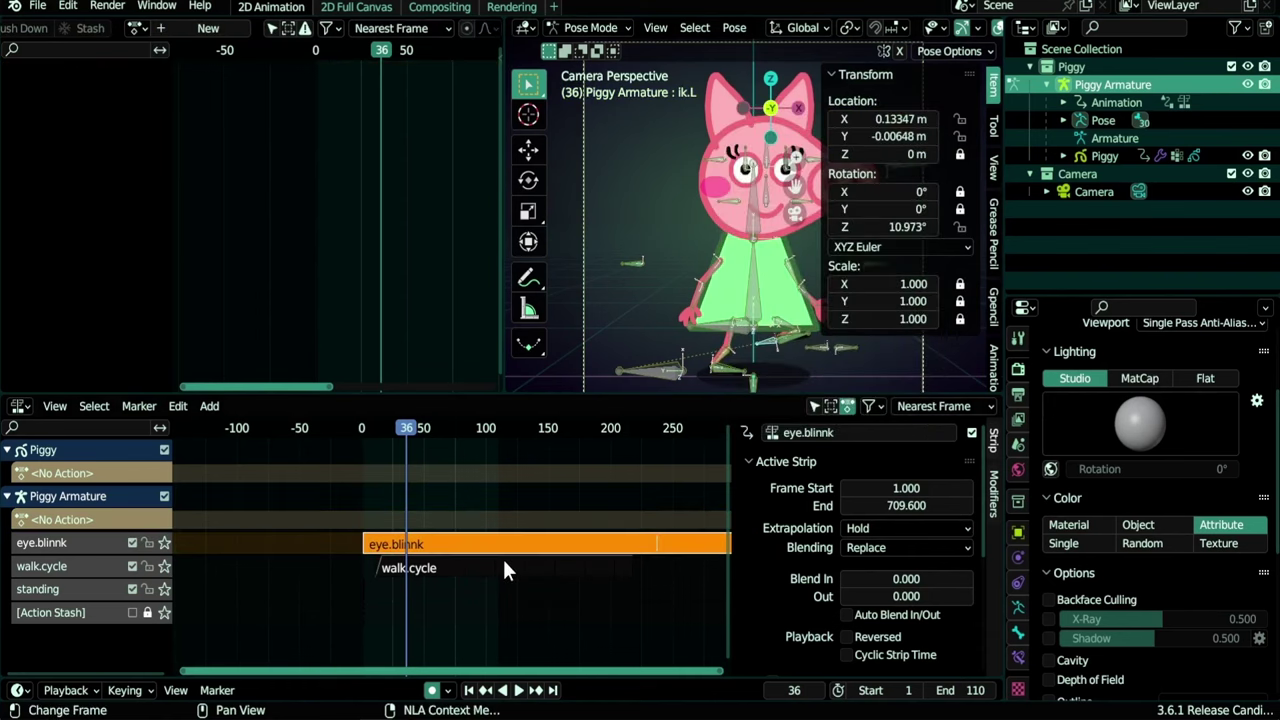
# Play the animation and set the eye.blinnk strip's blending to Combine
pyautogui.press('space')
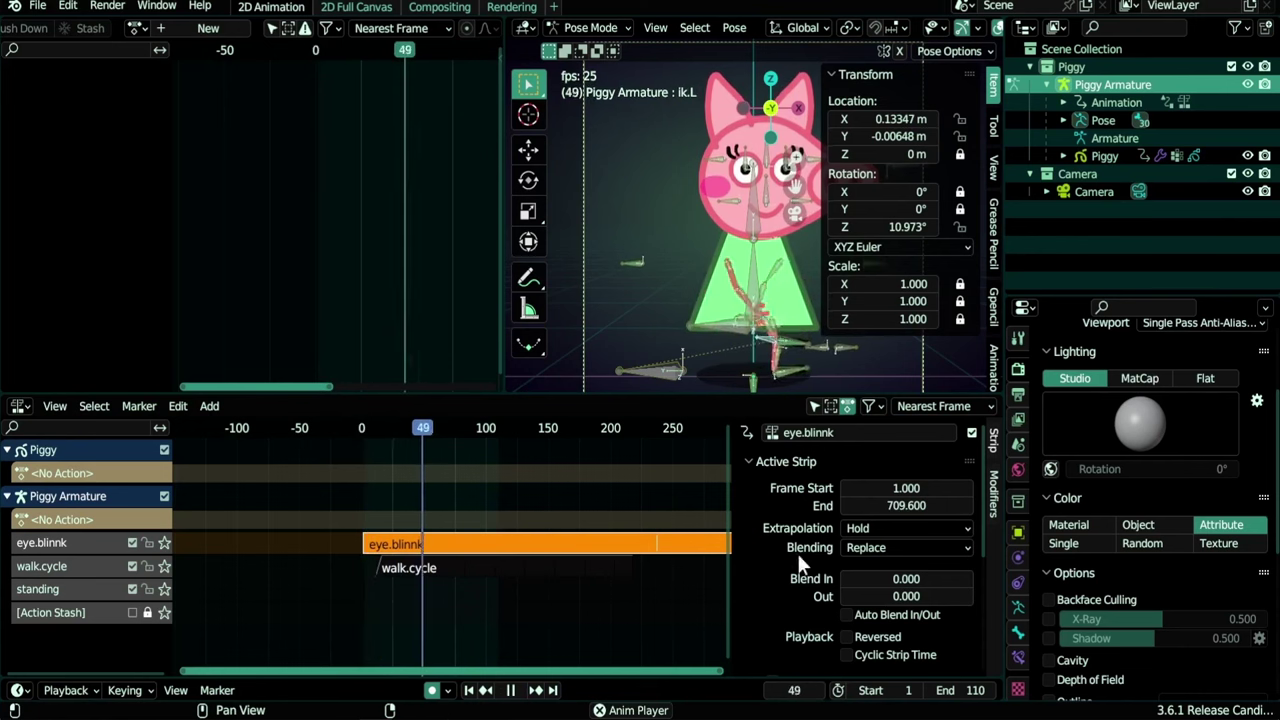
pyautogui.click(876, 548)
pyautogui.click(877, 586)
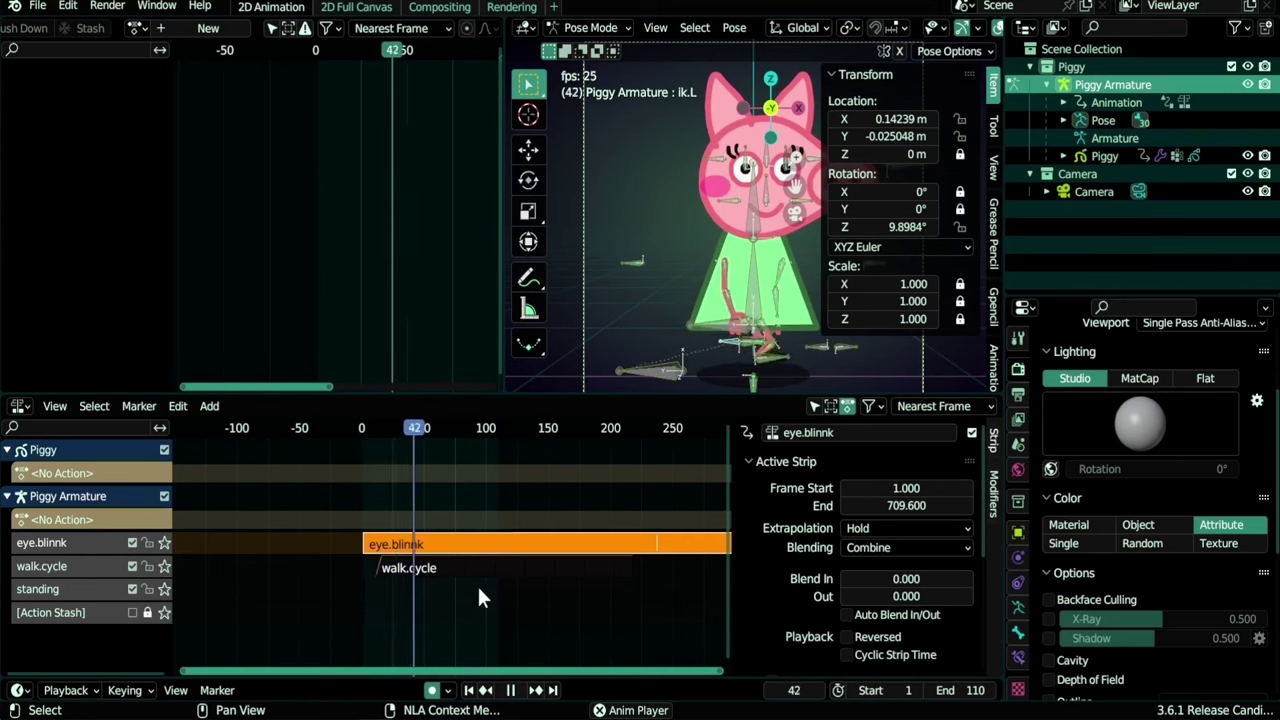
pyautogui.press('space')
# Delete the ik.L keyframes at frame 36 from the eye.blinnk action in tweak mode
pyautogui.press('Tab')
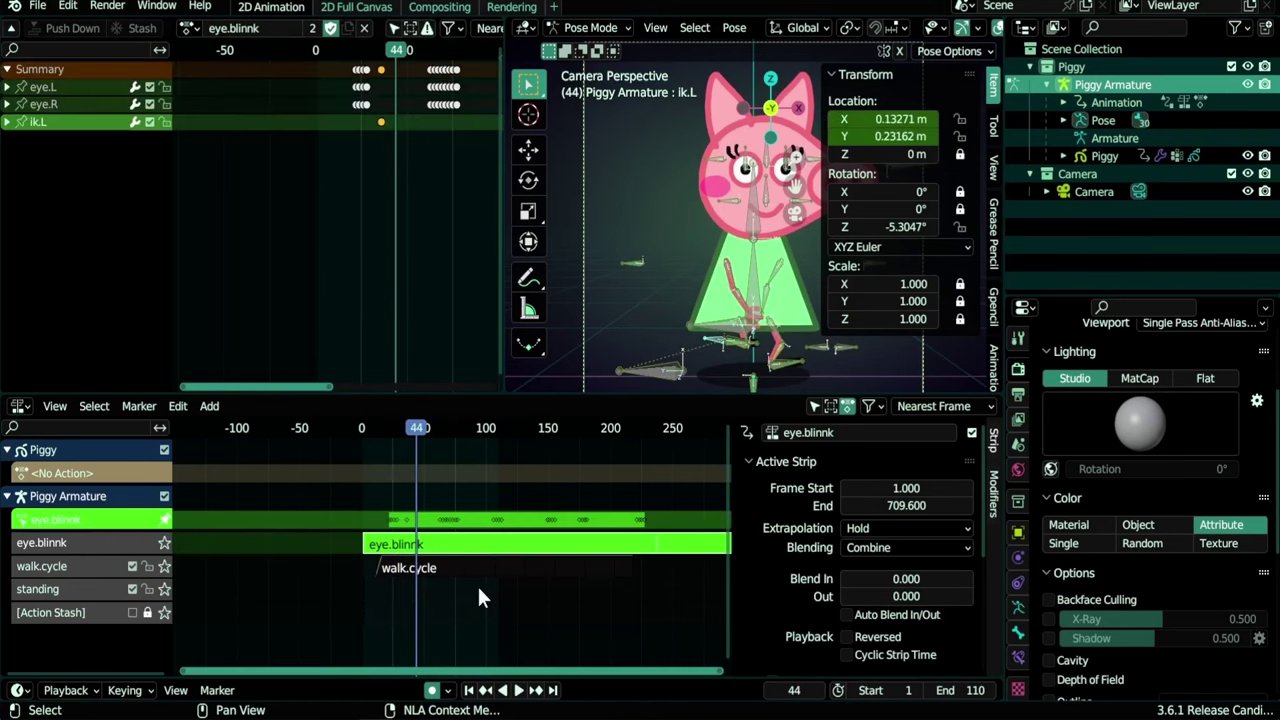
pyautogui.click(383, 118)
pyautogui.press('Delete')
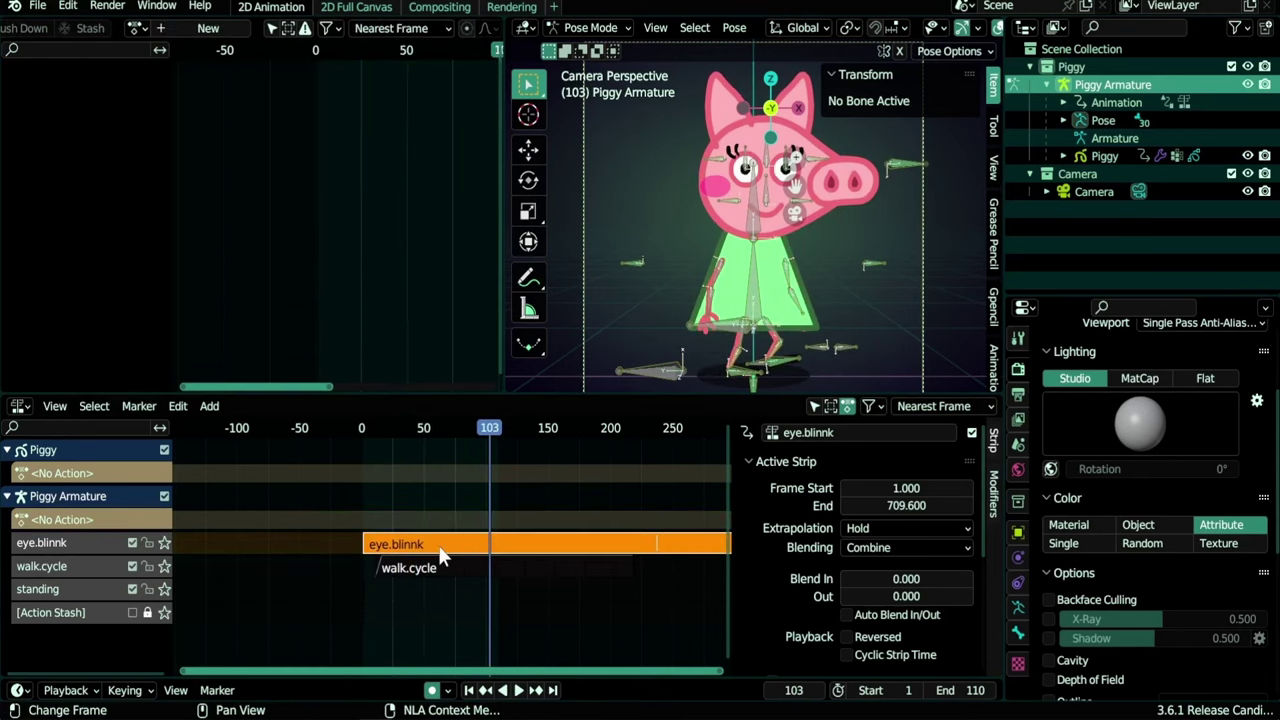
# Reopen the eye.blinnk strip in tweak mode, expand the eye.R channel to inspect what is keyed, and examine the leg bones
pyautogui.press('Tab')
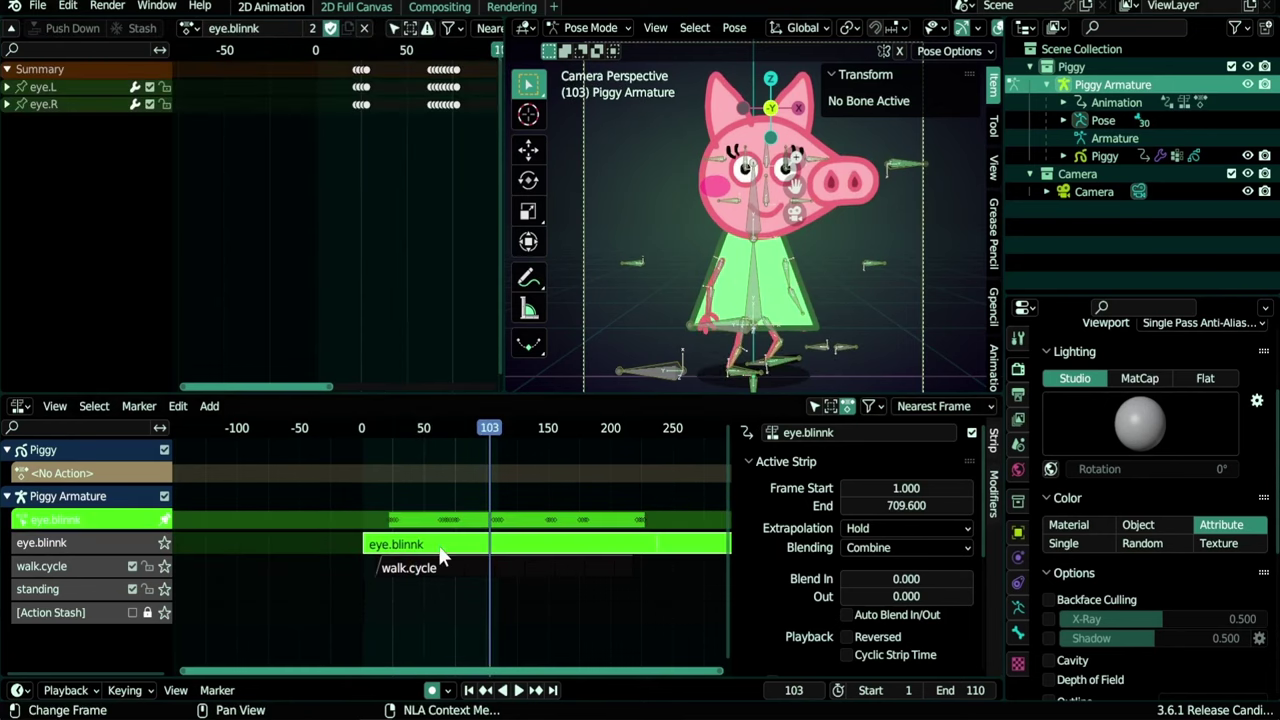
pyautogui.click(7, 104)
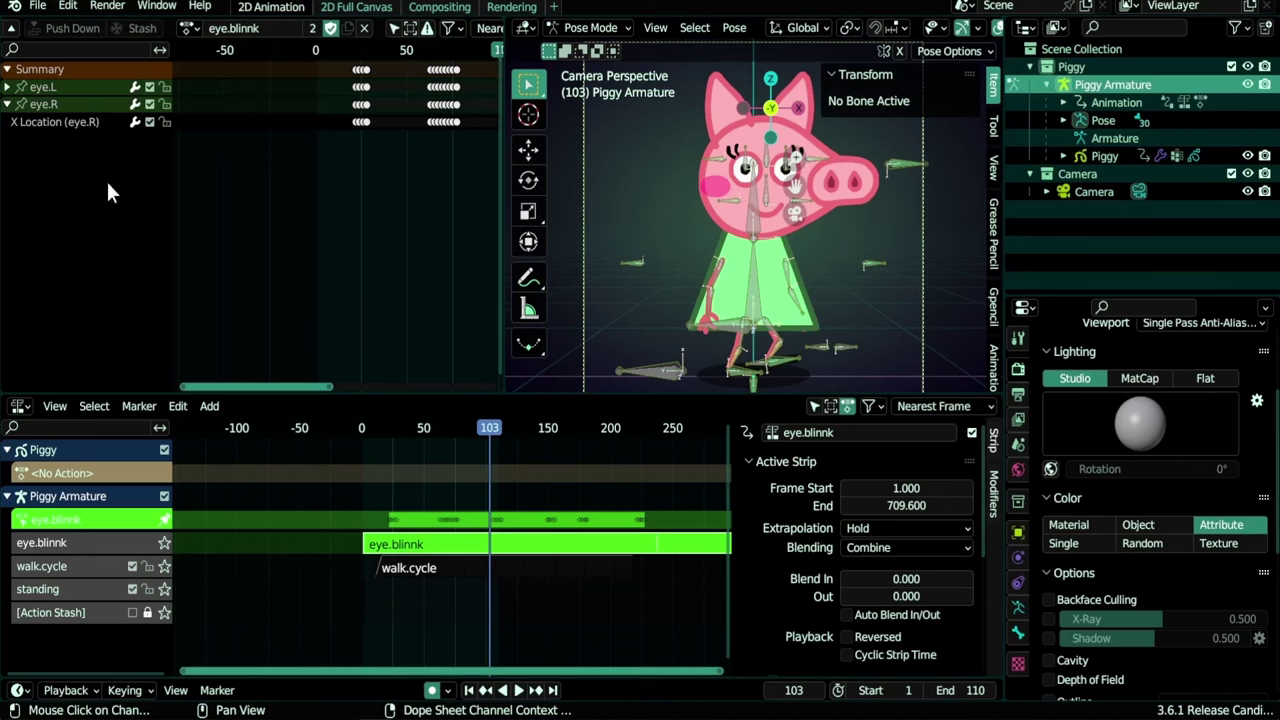
pyautogui.click(760, 312)
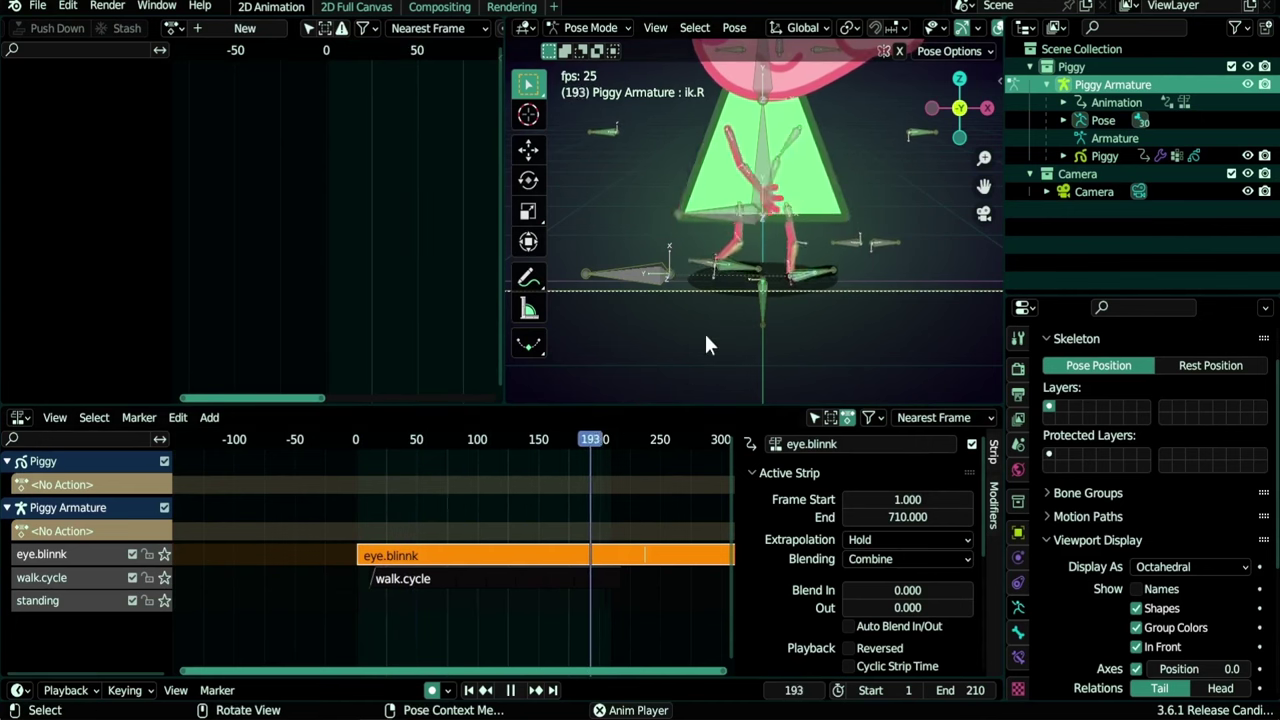
pyautogui.keyDown('shift'); pyautogui.moveTo(795, 226); pyautogui.dragTo(774, 329, button='middle'); pyautogui.keyUp('shift')
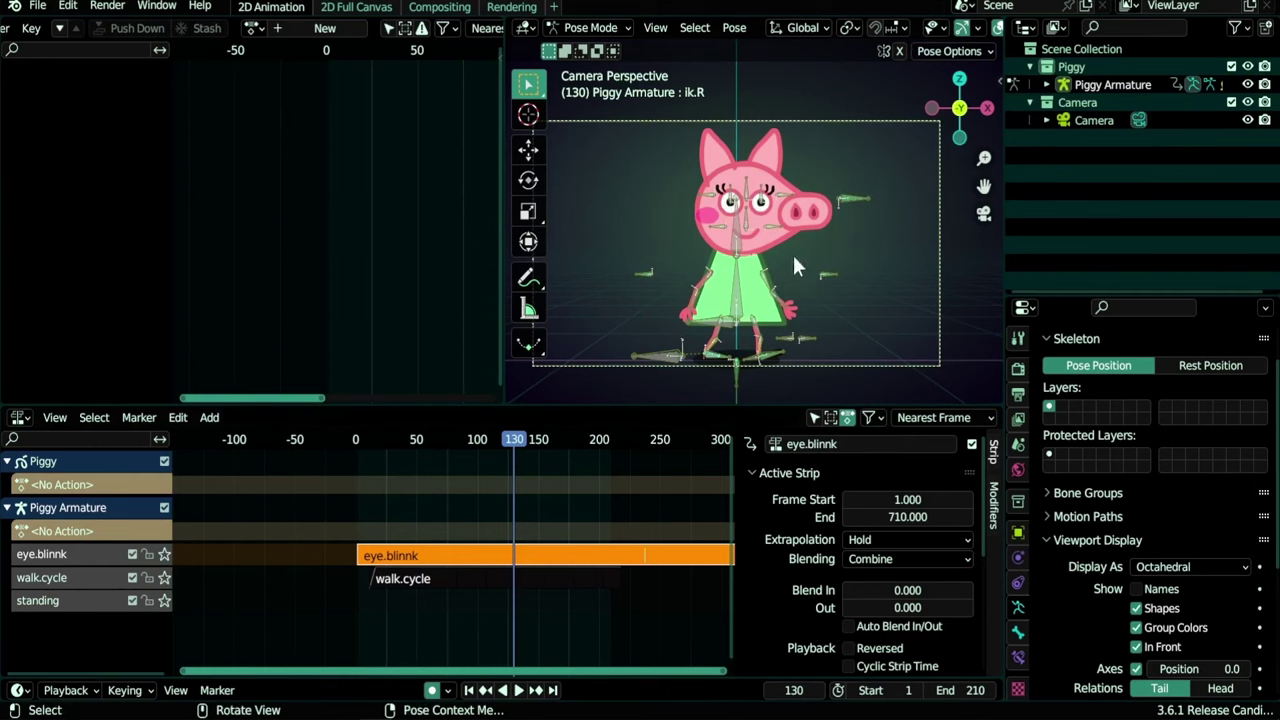
# Search the add-ons in the preferences for "pose" to check whether the Pose Library add-on is enabled, and close the preferences
pyautogui.click(70, 10)
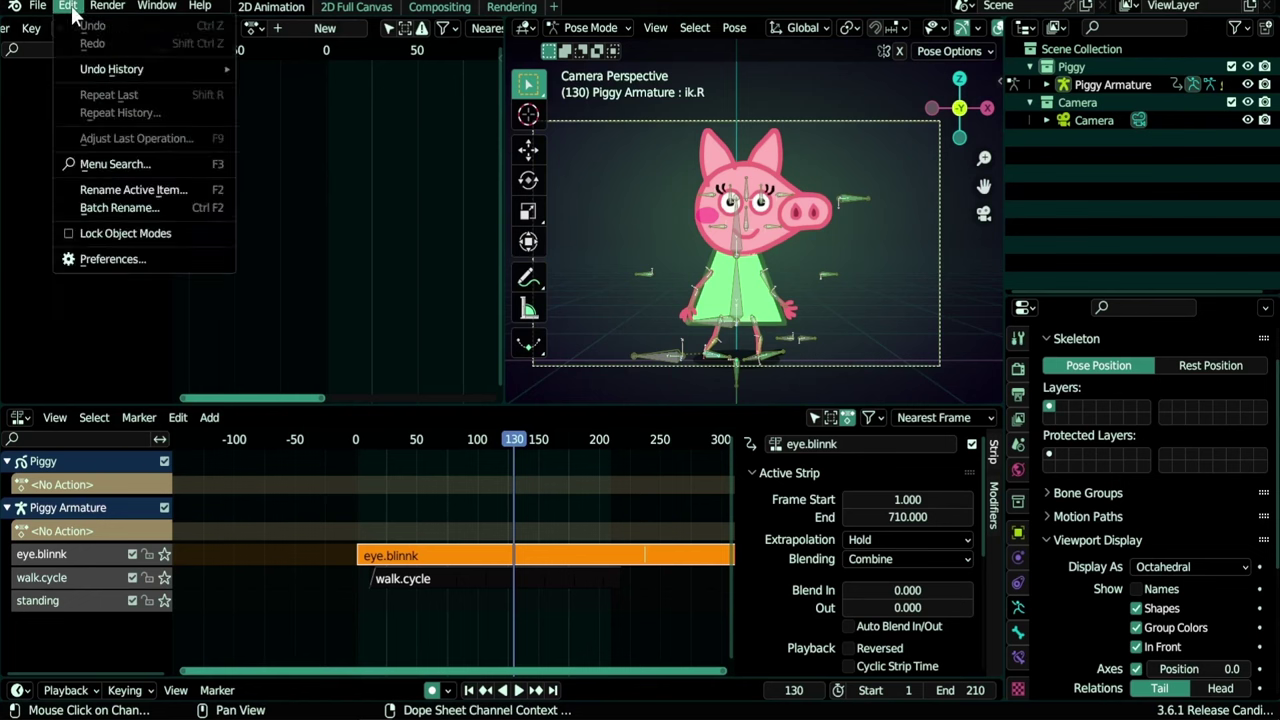
pyautogui.click(98, 260)
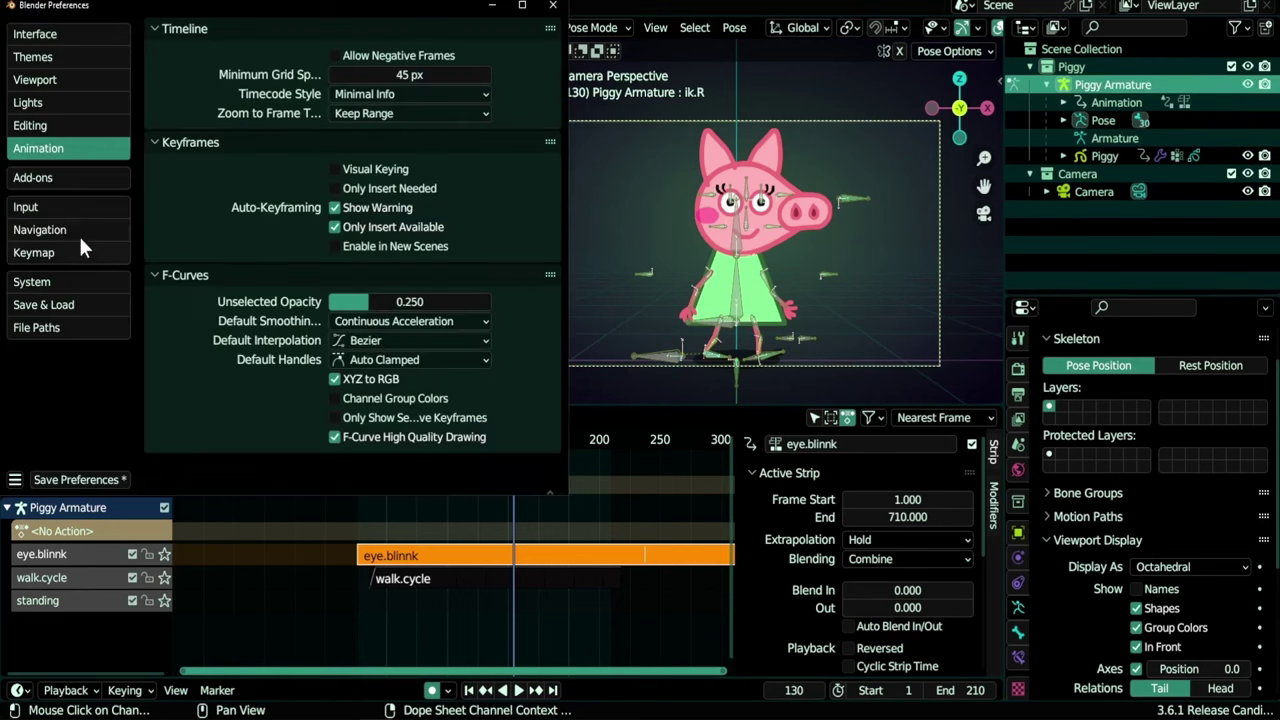
pyautogui.click(45, 177)
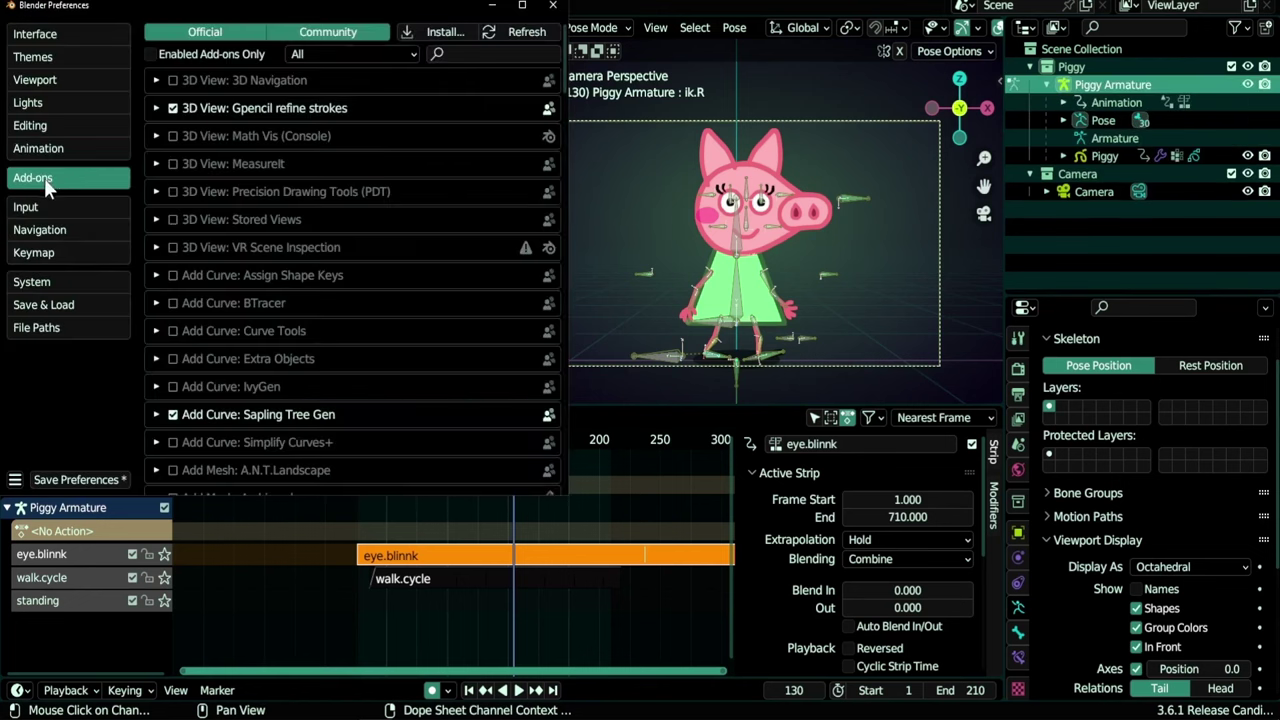
pyautogui.click(483, 56)
pyautogui.write('pose')
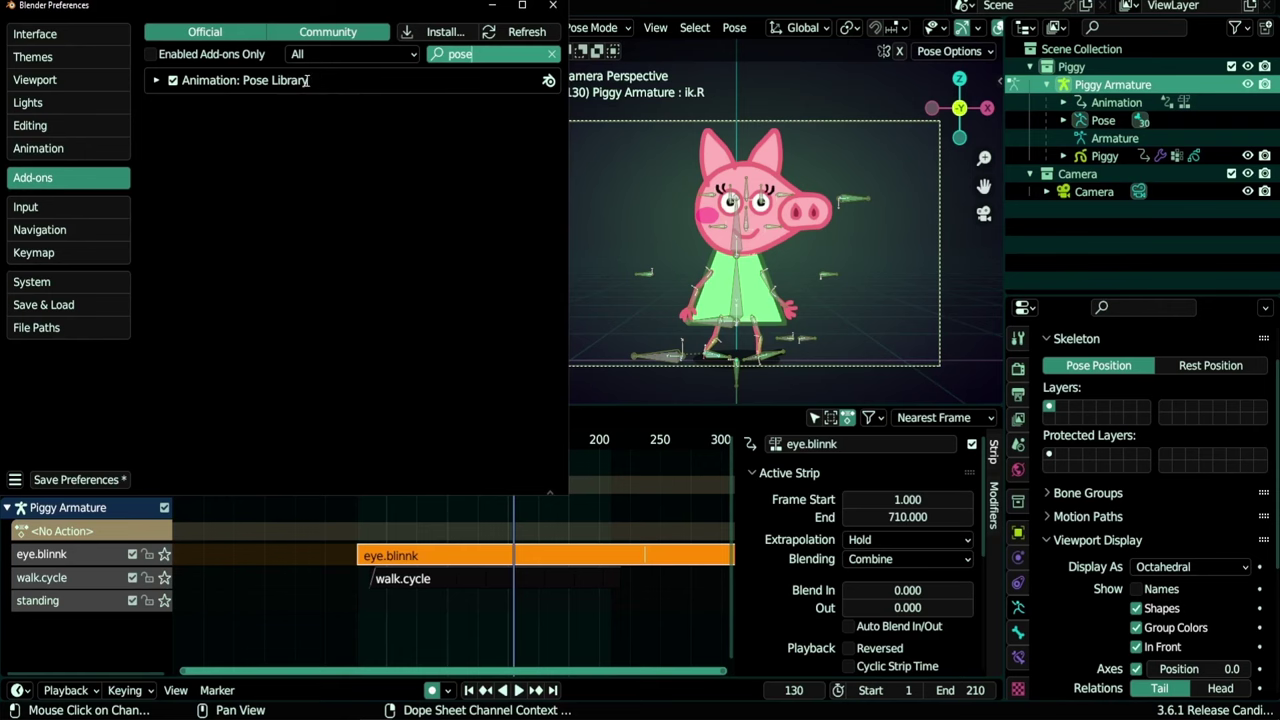
pyautogui.press('Return')
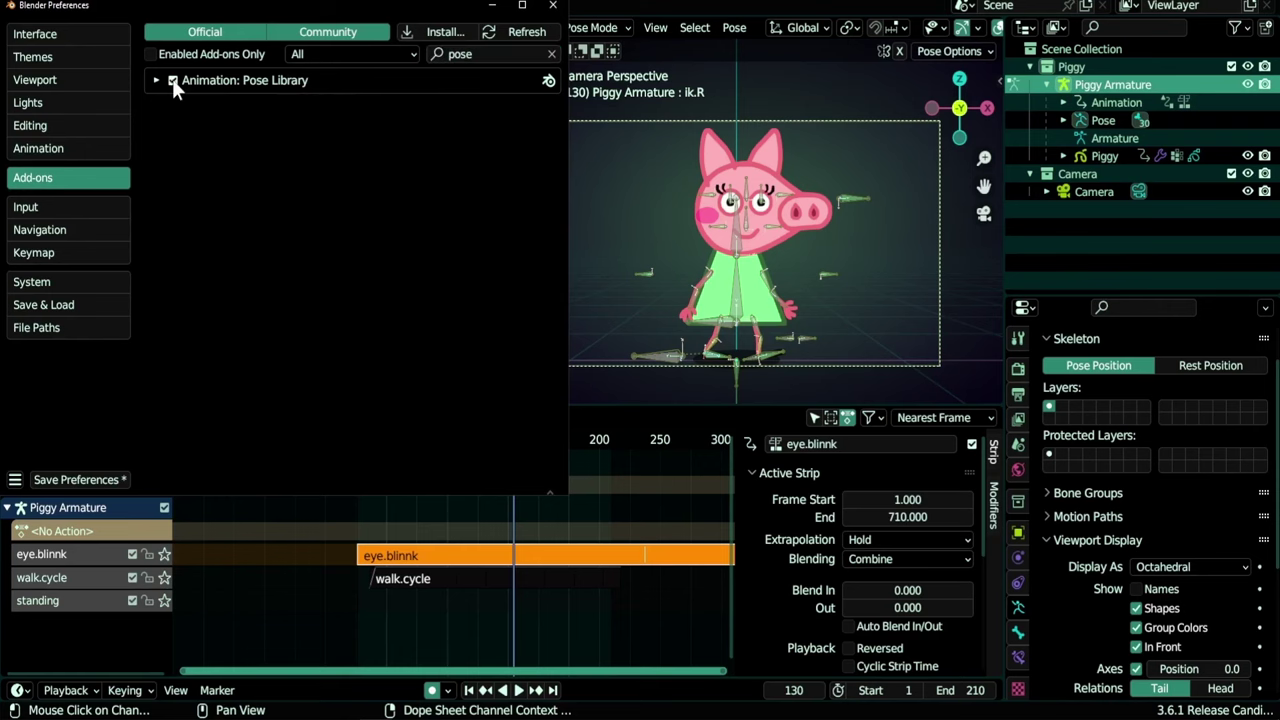
pyautogui.click(552, 5)
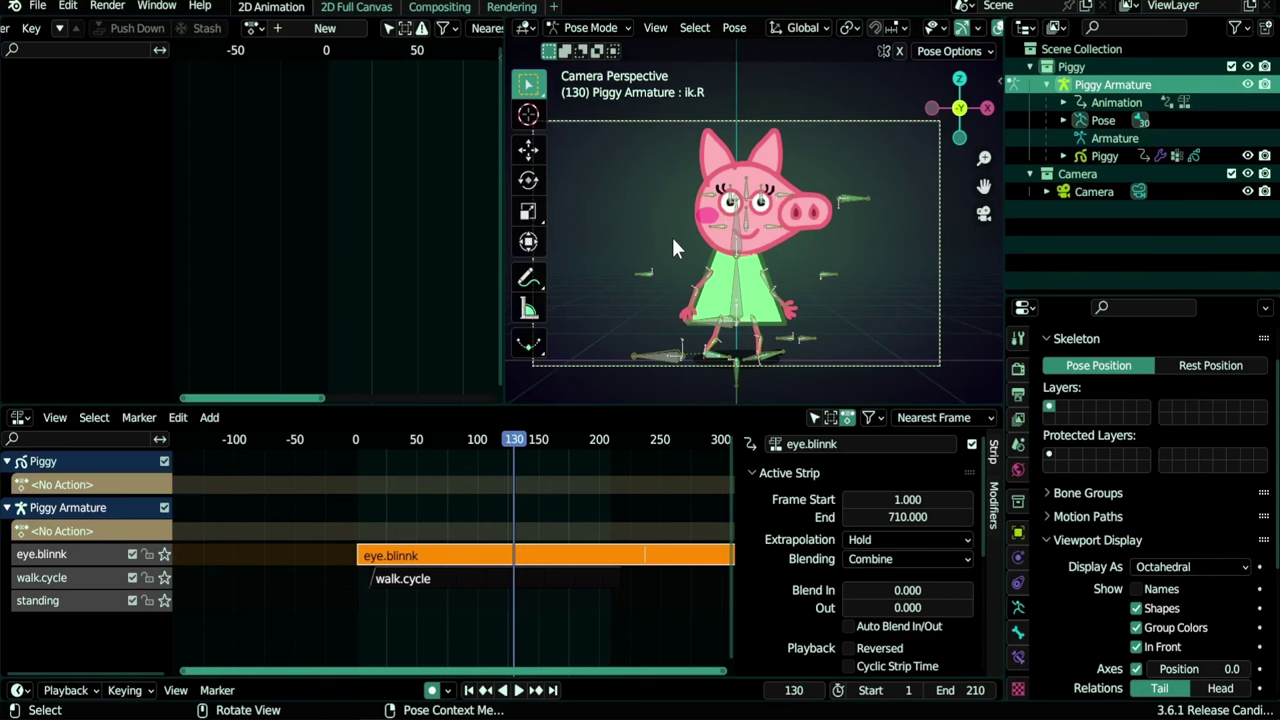
# Display the Pose Library for the Piggy Armature in the 3D viewport while in Pose Mode
pyautogui.press('n')
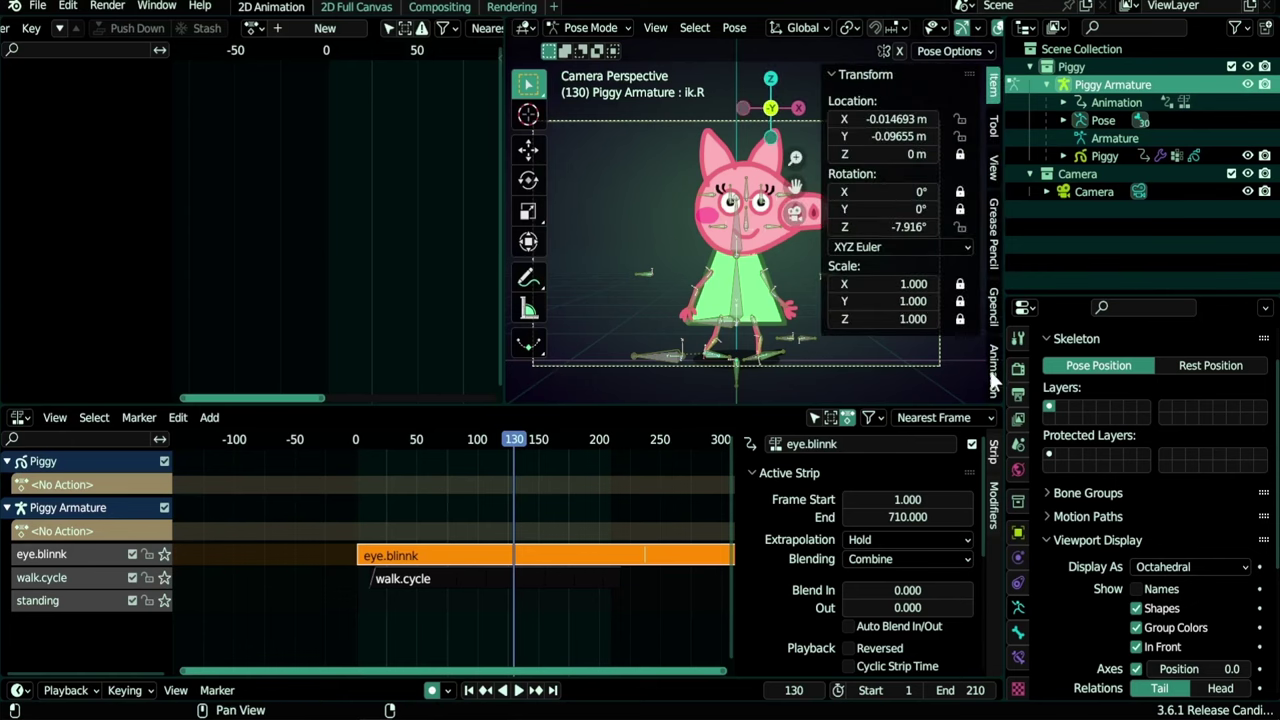
pyautogui.press('Tab')
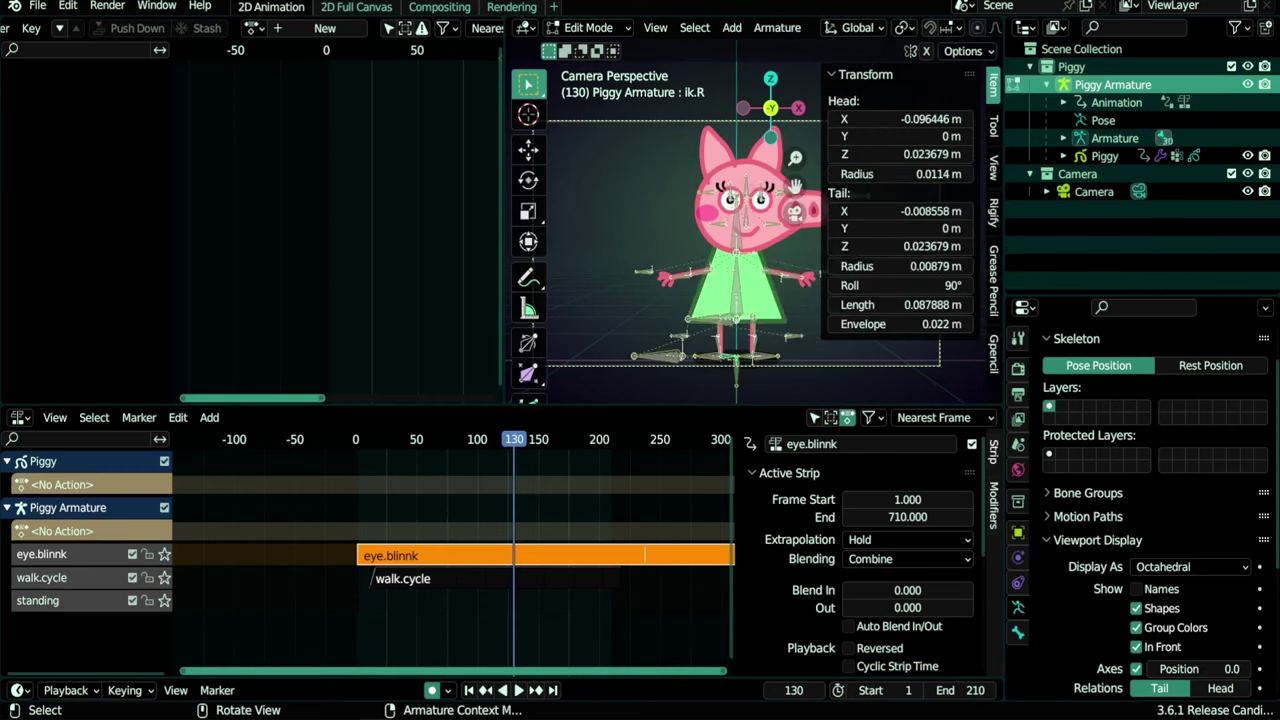
pyautogui.press('Tab')
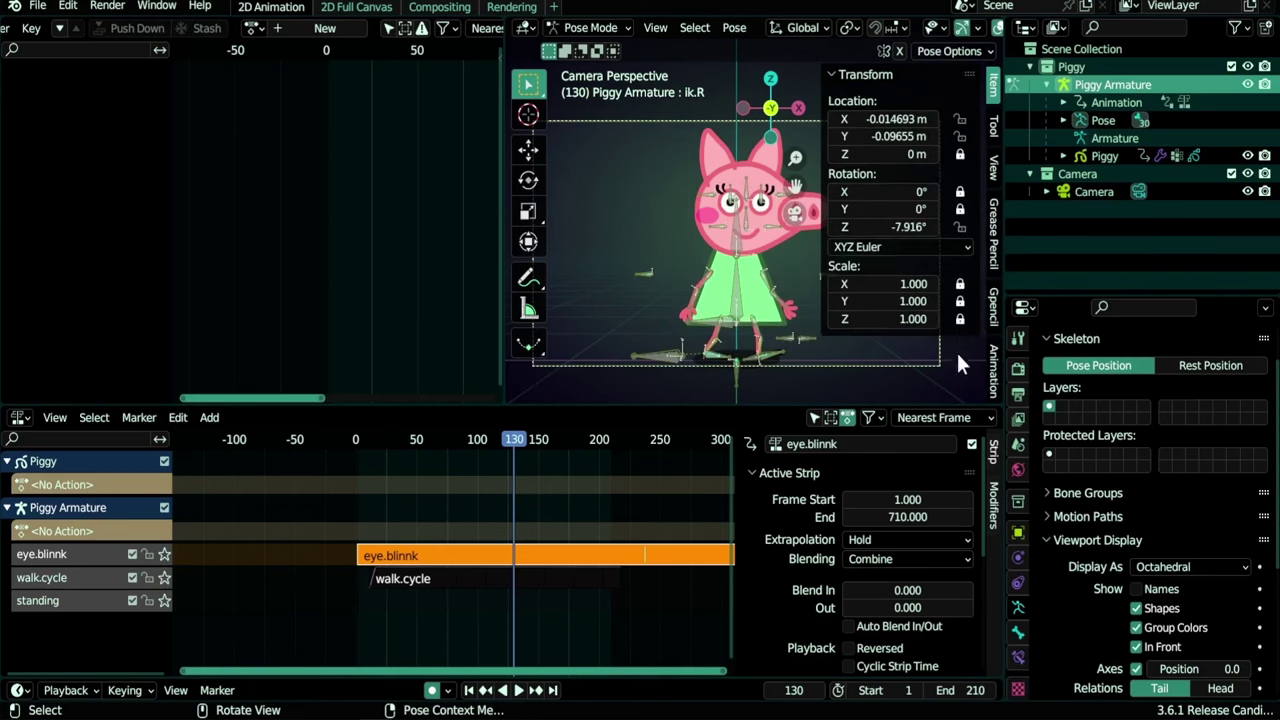
pyautogui.click(994, 365)
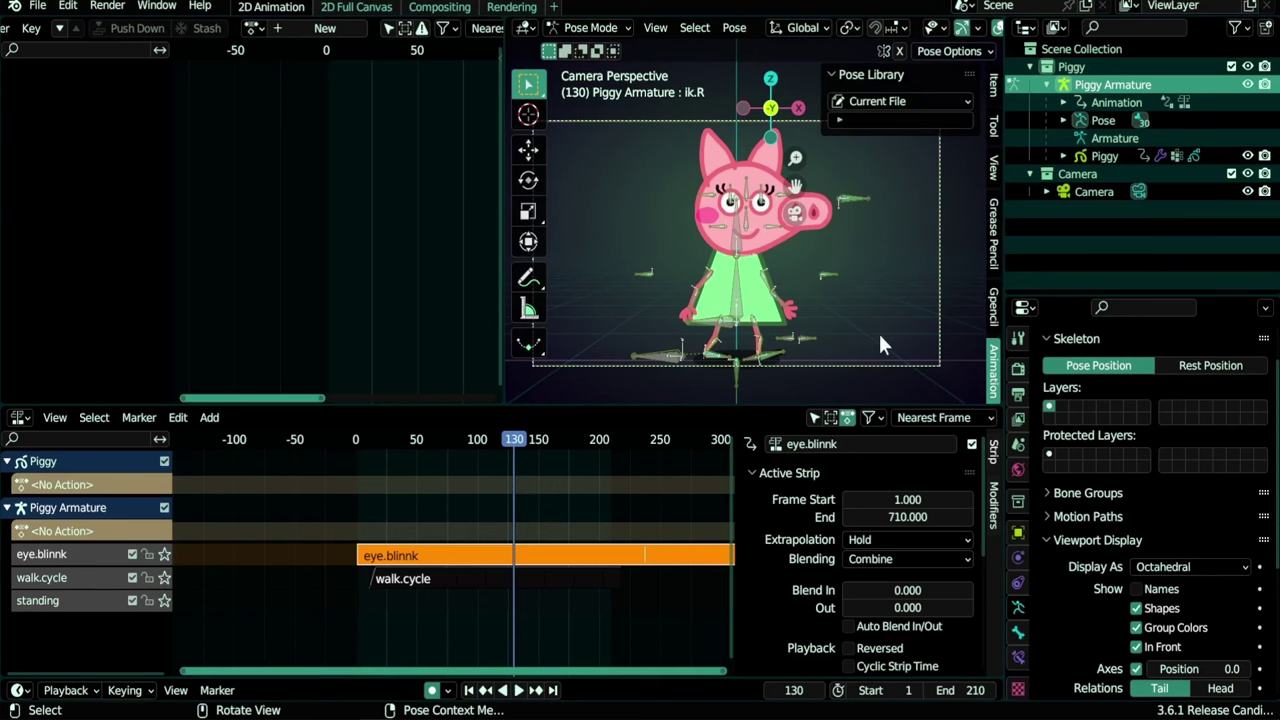
# Switch the Nonlinear Animation editor to the Action Editor, enlarge the viewport above it, and show the Create Pose Asset options and the list of existing actions
pyautogui.click(20, 417)
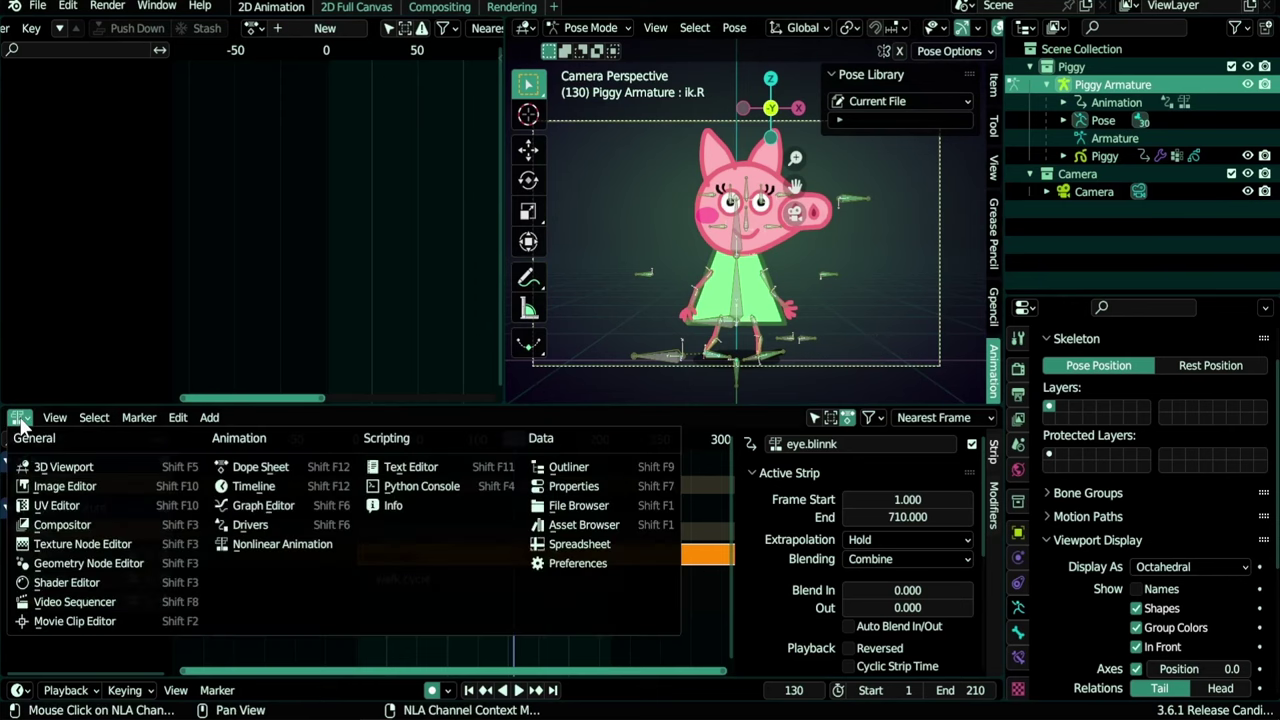
pyautogui.click(230, 461)
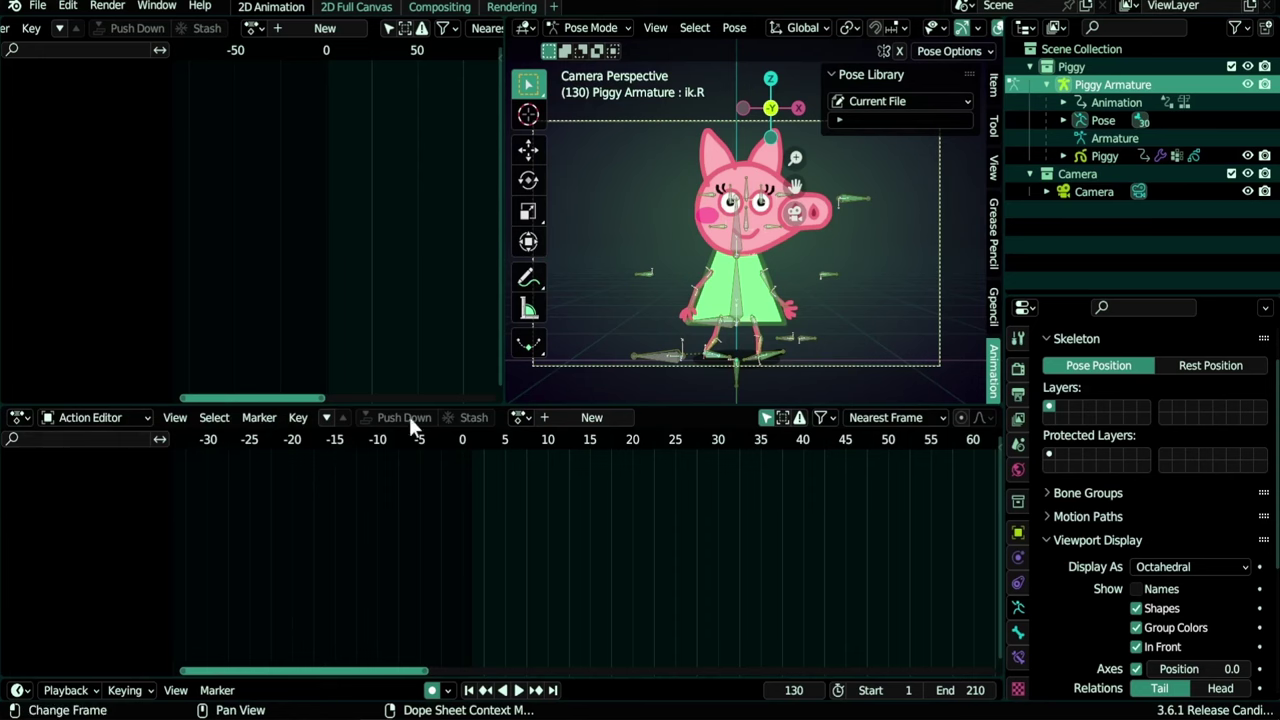
pyautogui.moveTo(481, 404); pyautogui.dragTo(490, 461)
pyautogui.press('n')
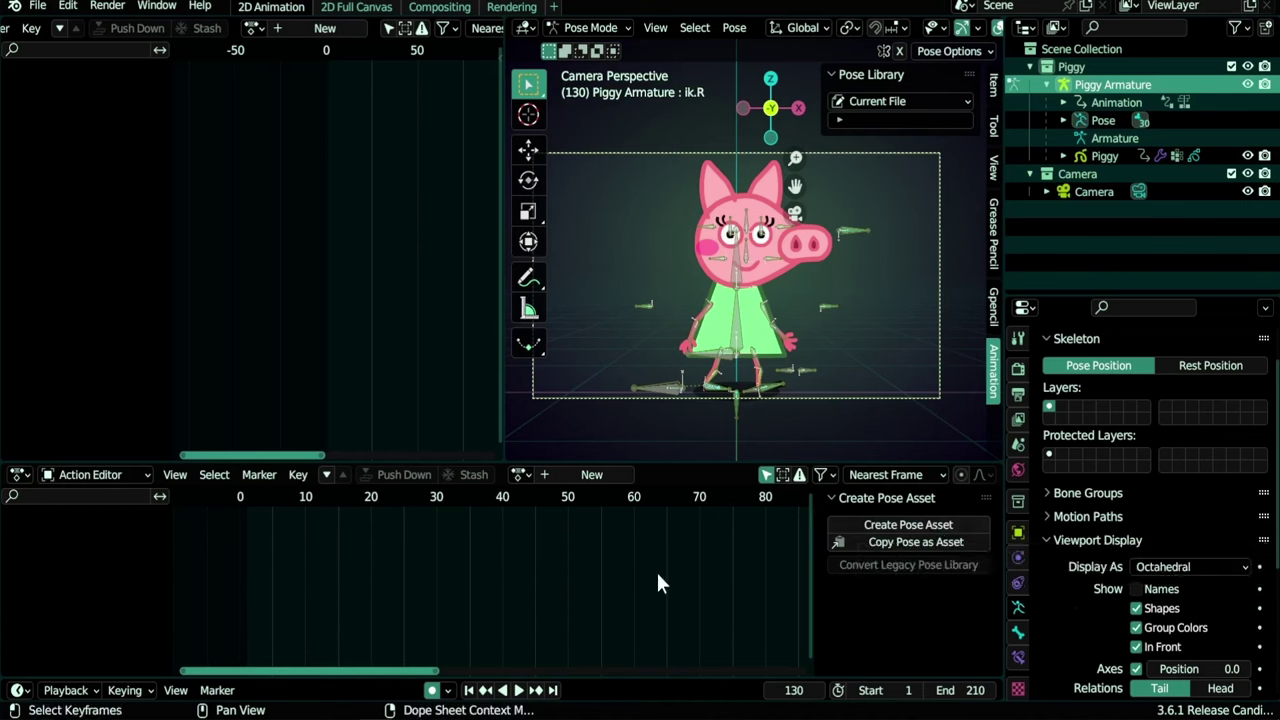
pyautogui.click(522, 474)
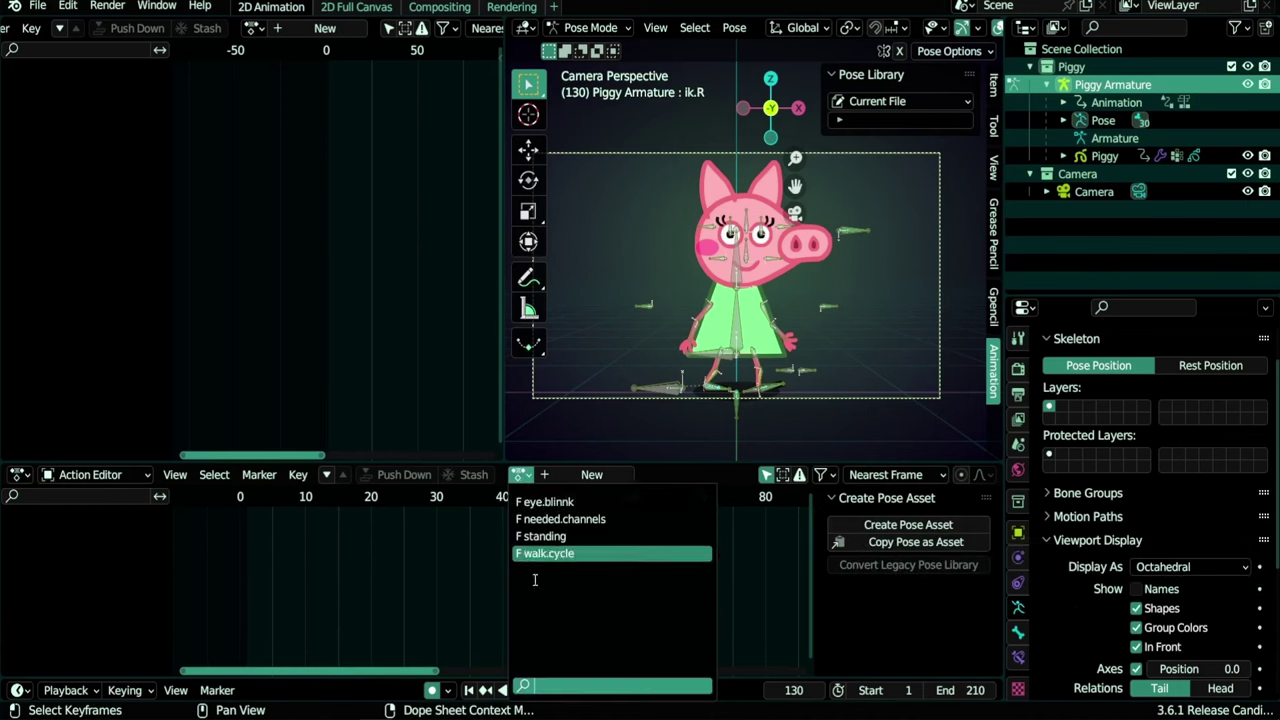
# Rotate the head bone counter-clockwise so the pig's head tilts back with the snout pointing up
pyautogui.click(756, 328)
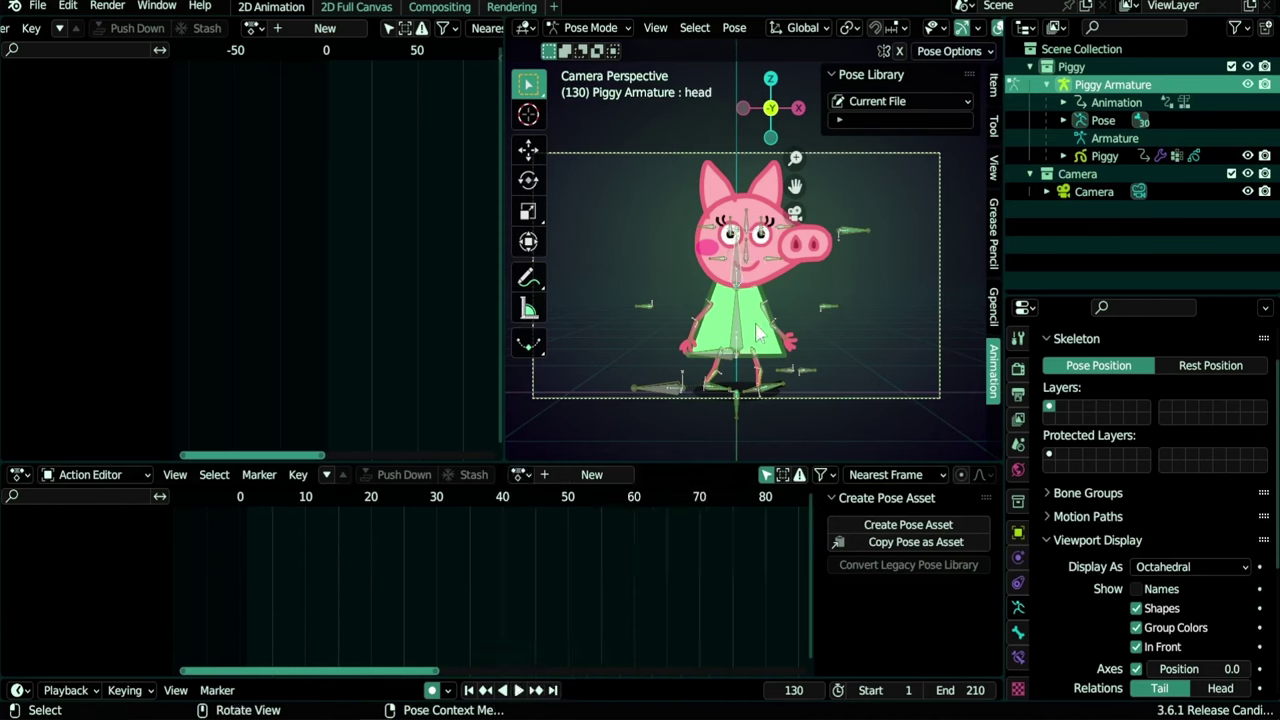
pyautogui.press('r')
pyautogui.click(800, 182)
pyautogui.scroll(4, 760, 330)
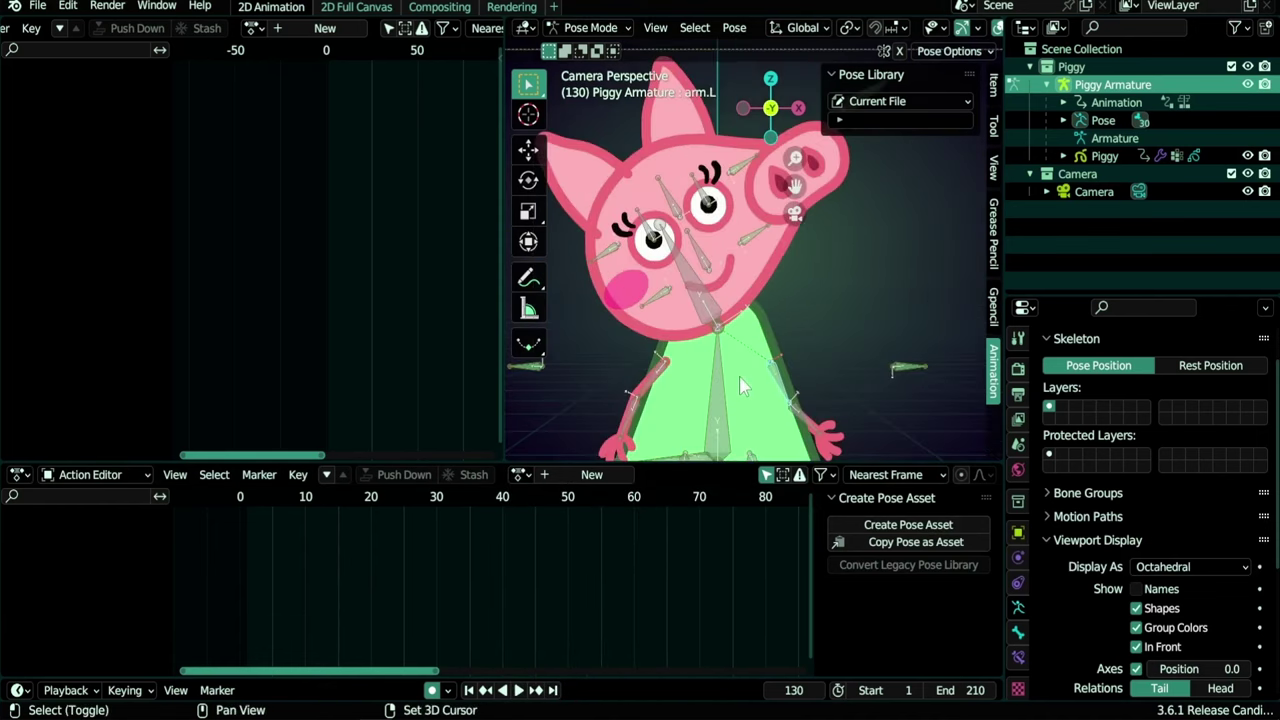
# Rotate the arm.L and arm.R bones so both of the pig's arms are raised out to the sides
pyautogui.click(760, 397)
pyautogui.press('r')
pyautogui.click(865, 275)
pyautogui.keyDown('shift'); pyautogui.moveTo(760, 330); pyautogui.dragTo(830, 330, button='middle'); pyautogui.keyUp('shift')
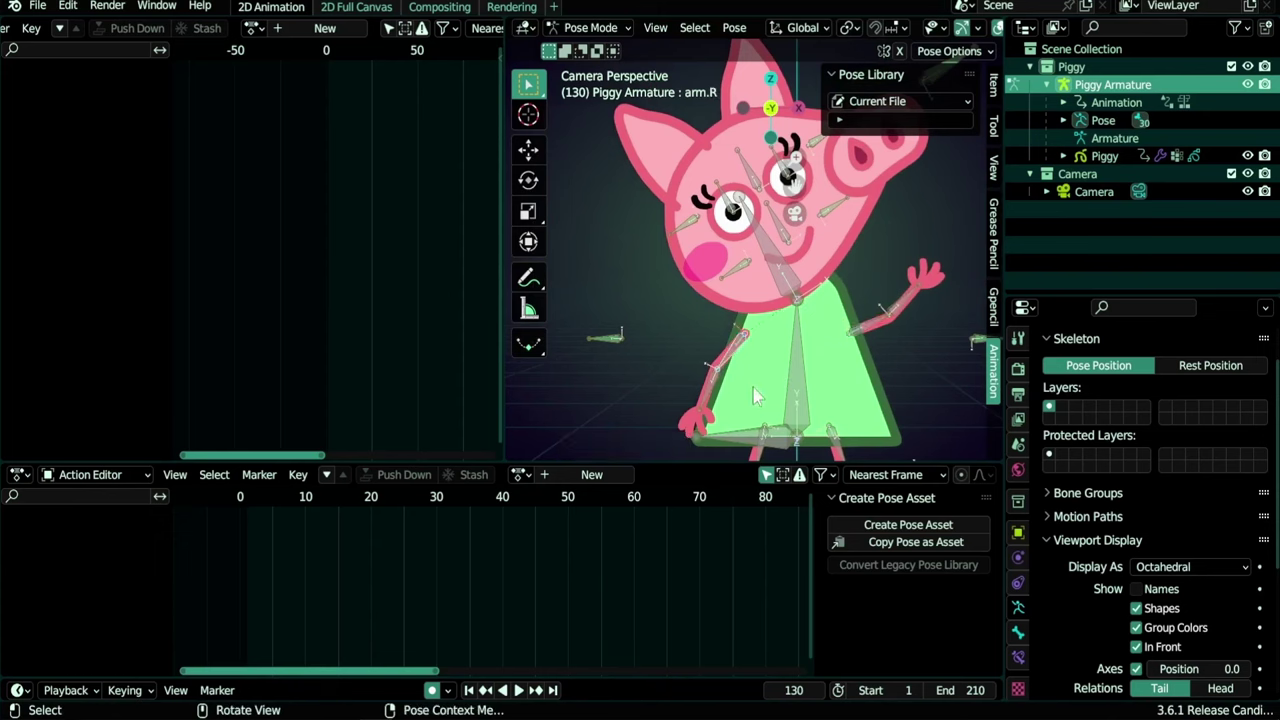
pyautogui.click(700, 345)
pyautogui.press('r')
pyautogui.click(628, 382)
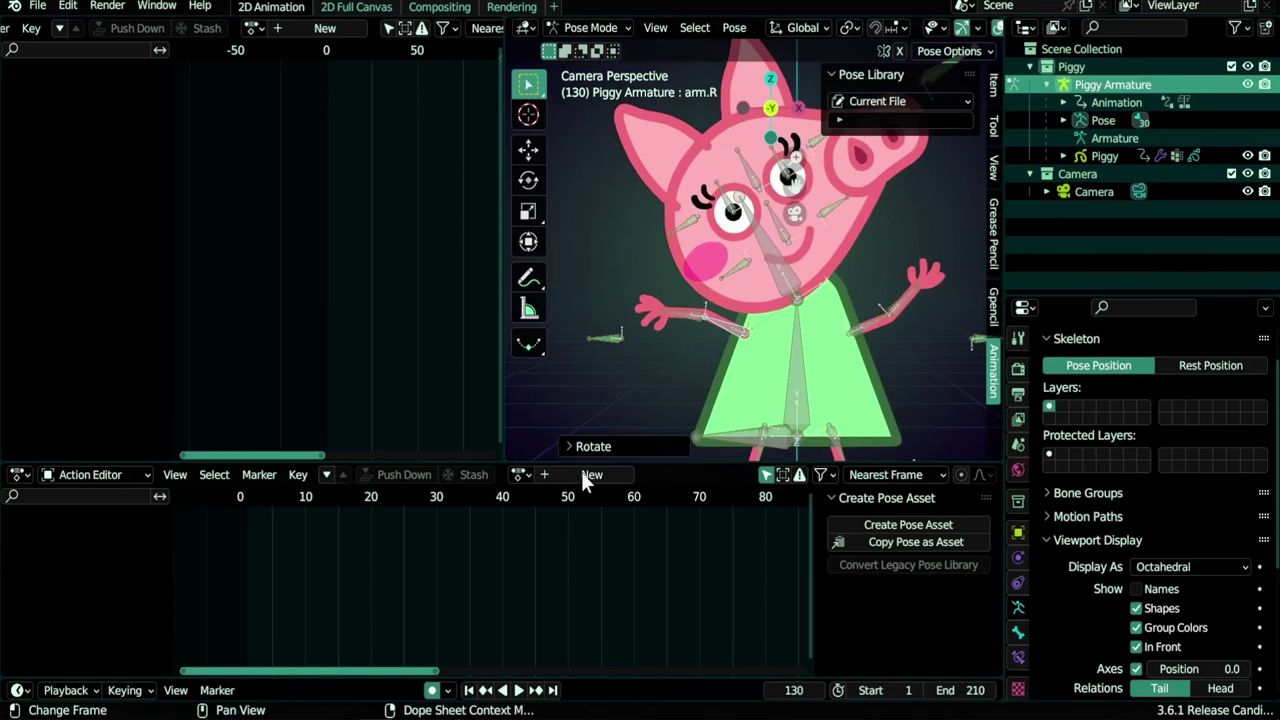
pyautogui.click(683, 317)
pyautogui.press('r')
pyautogui.press('Escape')
pyautogui.scroll(-2, 769, 326)
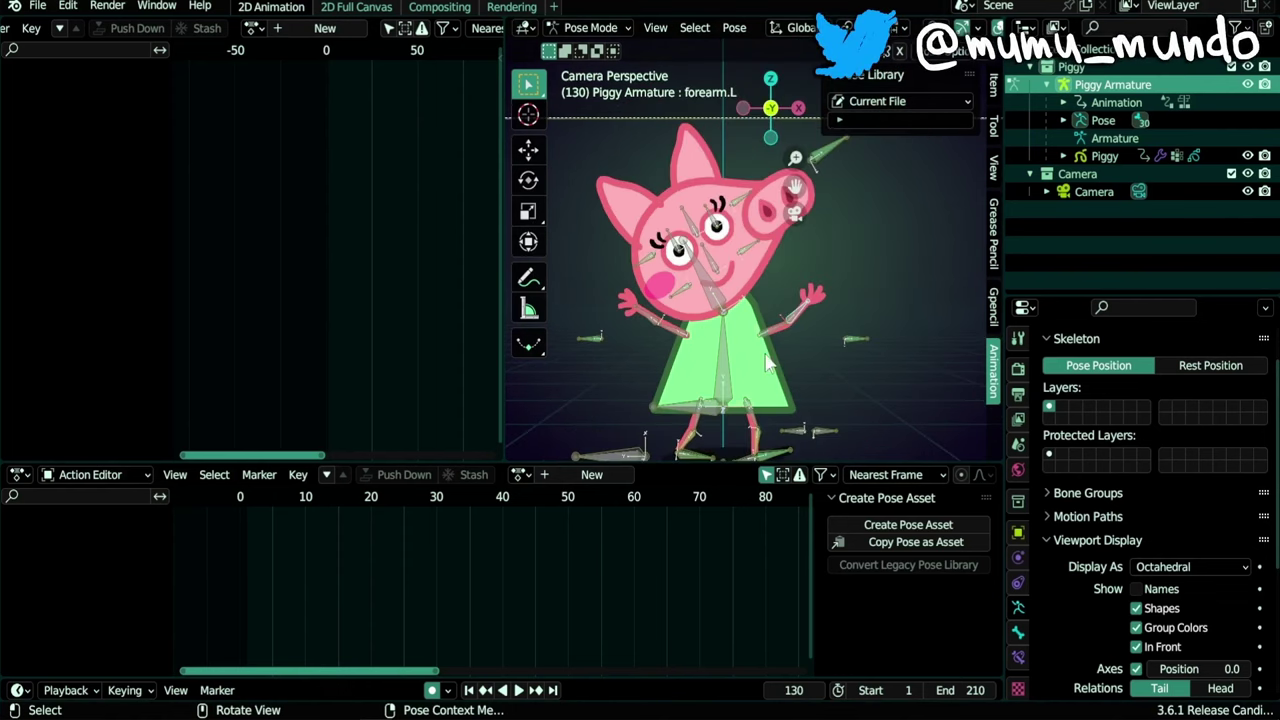
# Select the head bone with both arm and forearm bones and create a pose asset from them
pyautogui.scroll(2, 786, 345)
pyautogui.keyDown('shift'); pyautogui.click(777, 347); pyautogui.keyUp('shift')
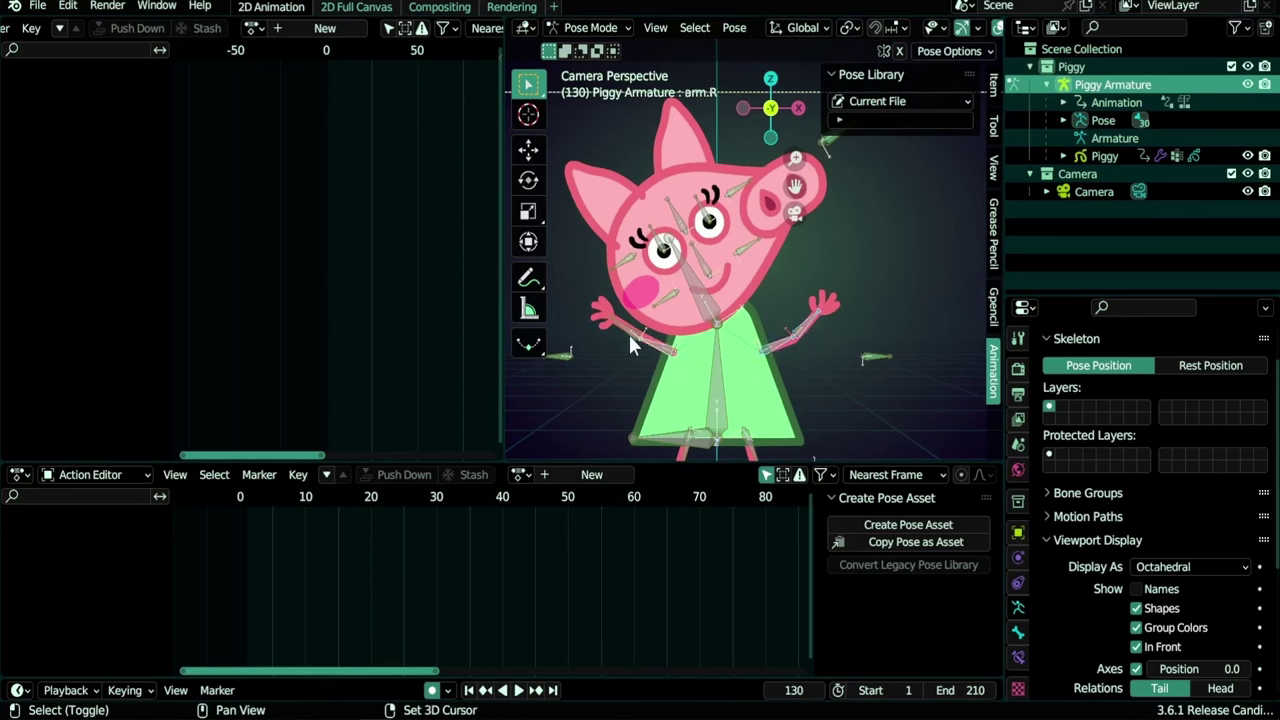
pyautogui.keyDown('shift'); pyautogui.click(628, 332); pyautogui.keyUp('shift')
pyautogui.click(718, 318)
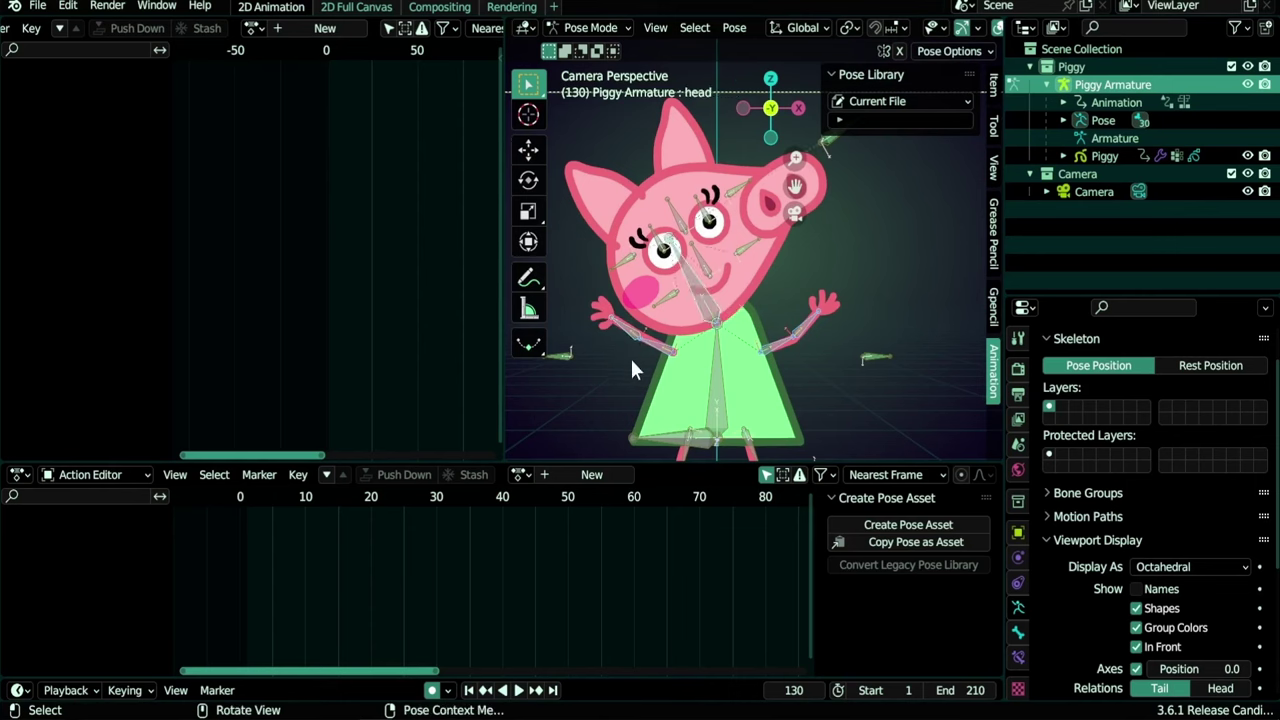
pyautogui.click(923, 524)
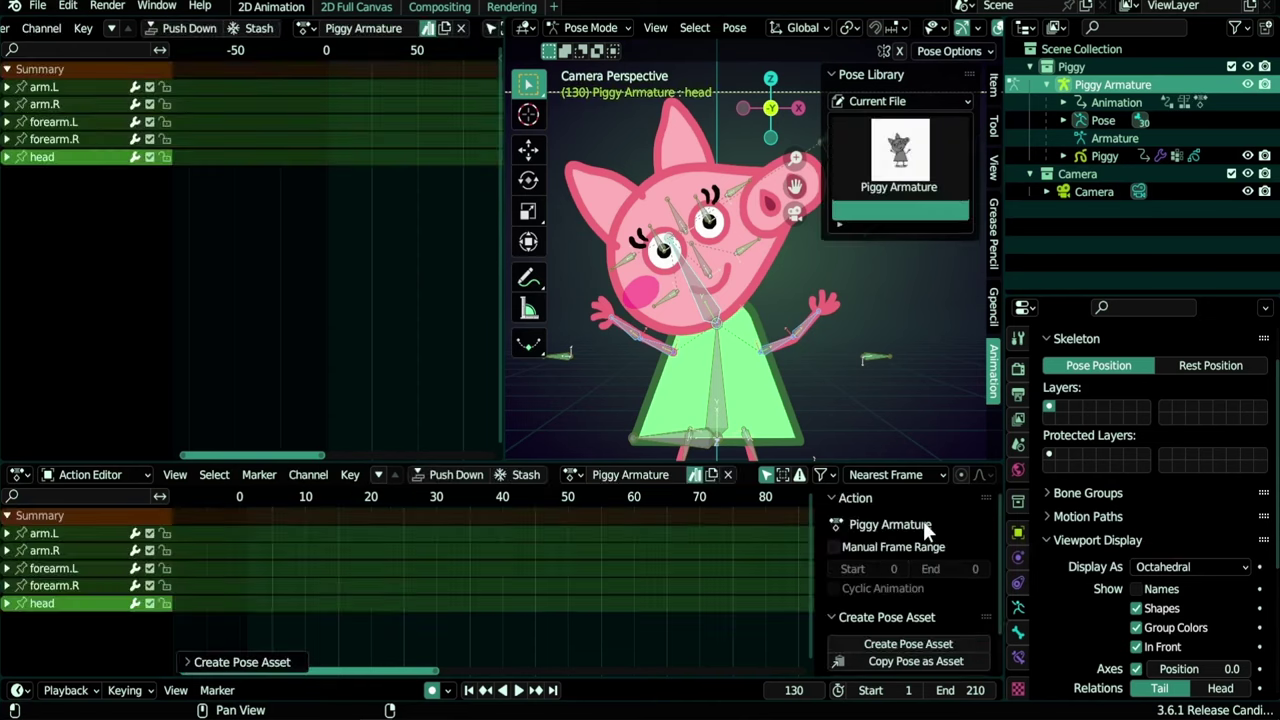
# Frame all keyframes of the new pose action and rename it head.bent
pyautogui.press('Home')
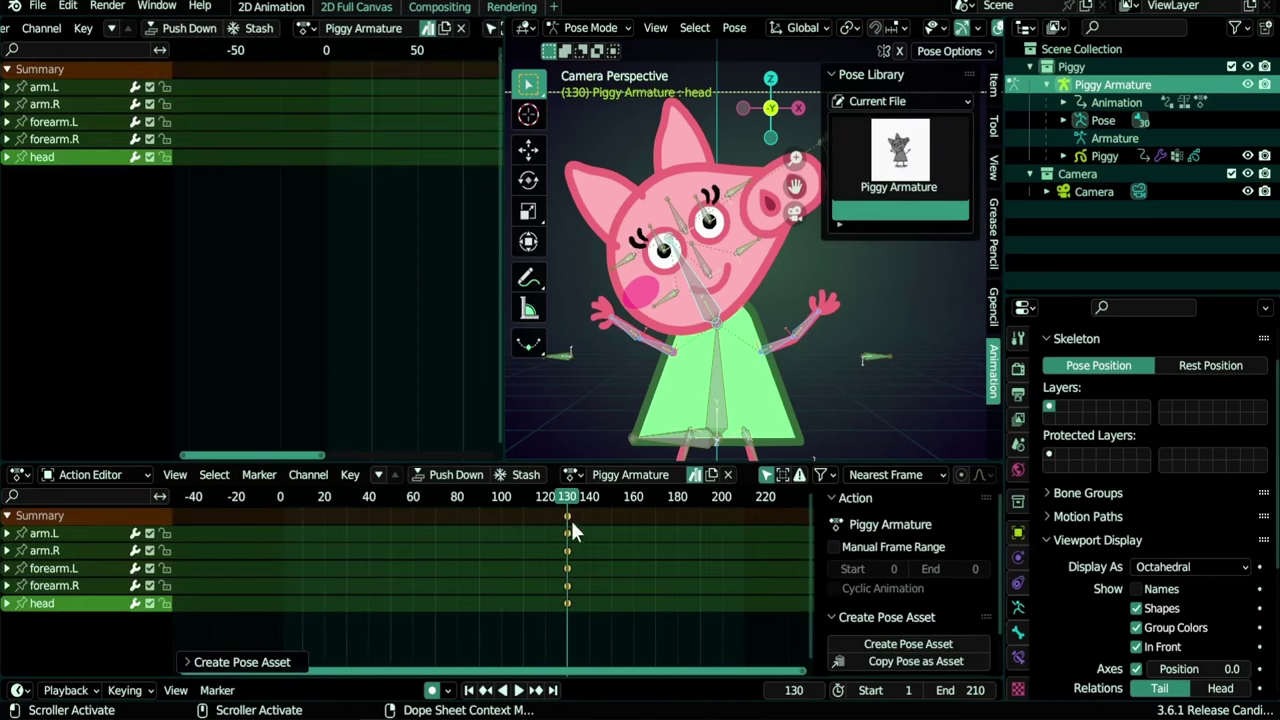
pyautogui.doubleClick(638, 475)
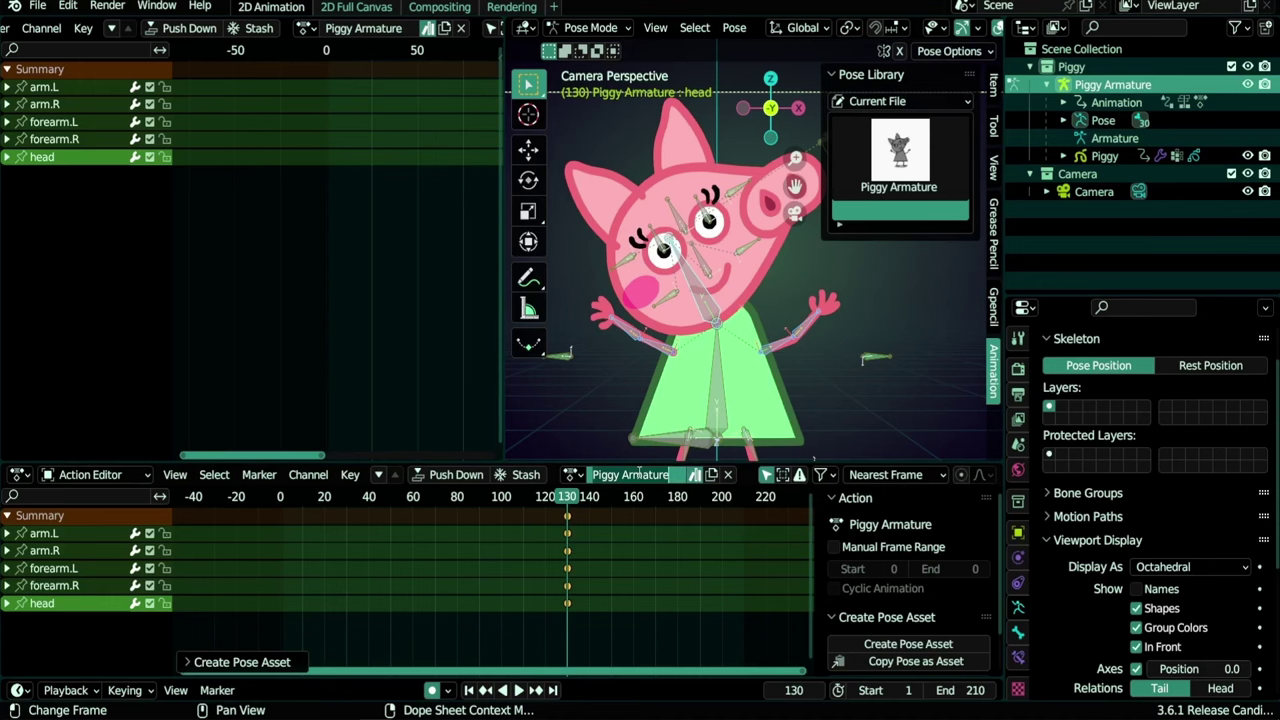
pyautogui.write('head')
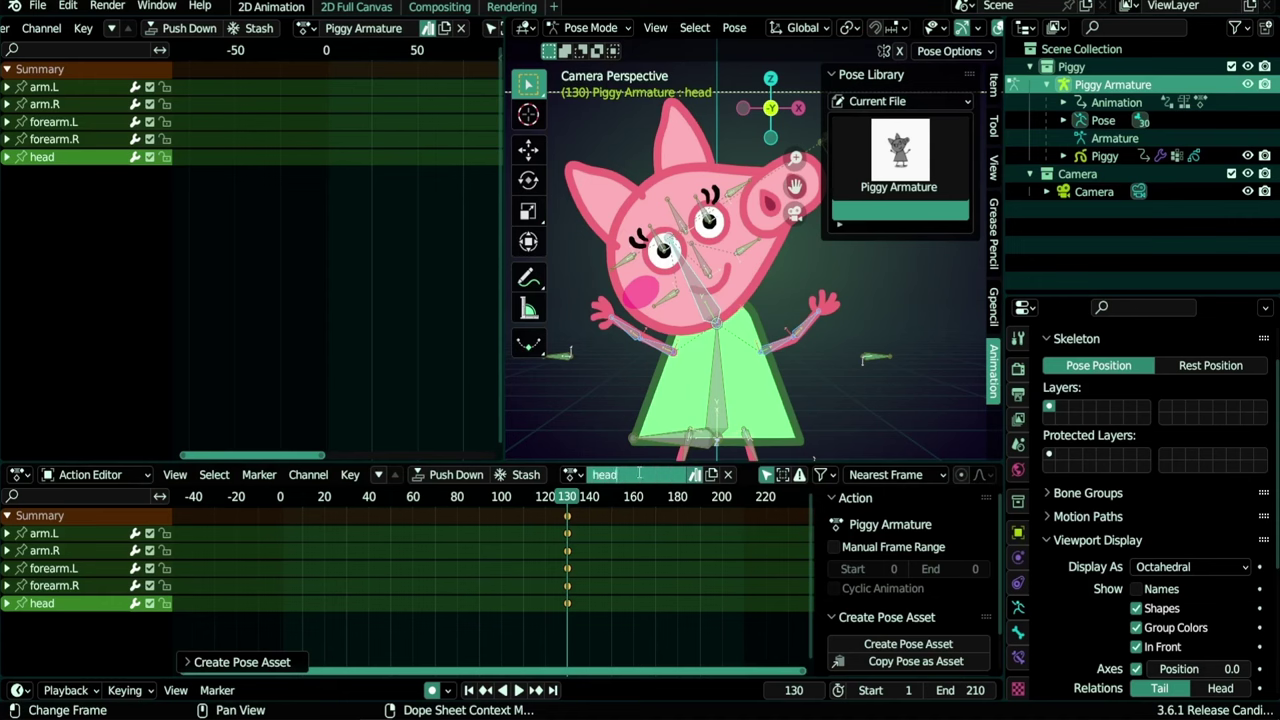
pyautogui.write('.bent')
pyautogui.press('Return')
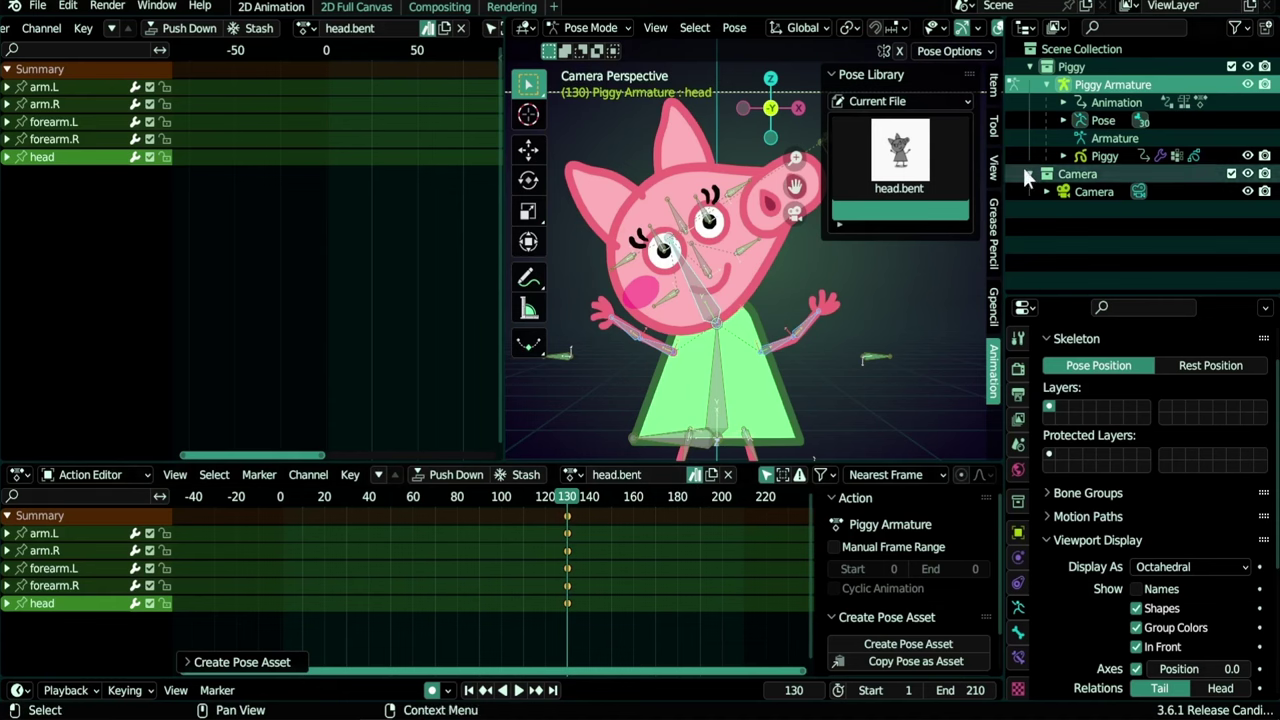
# Switch the upper Action Editor to the Asset Browser, select the head.bent asset, and inspect its metadata and preview
pyautogui.click(887, 160)
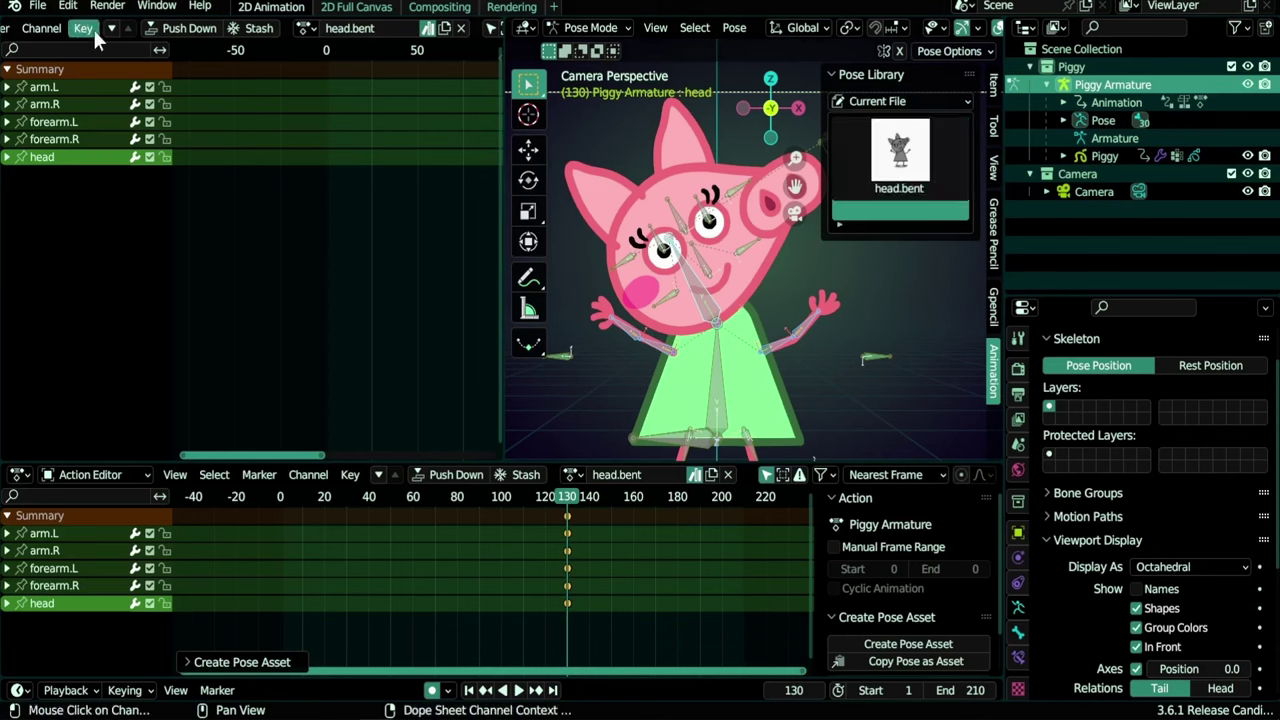
pyautogui.scroll(5, 117, 22)
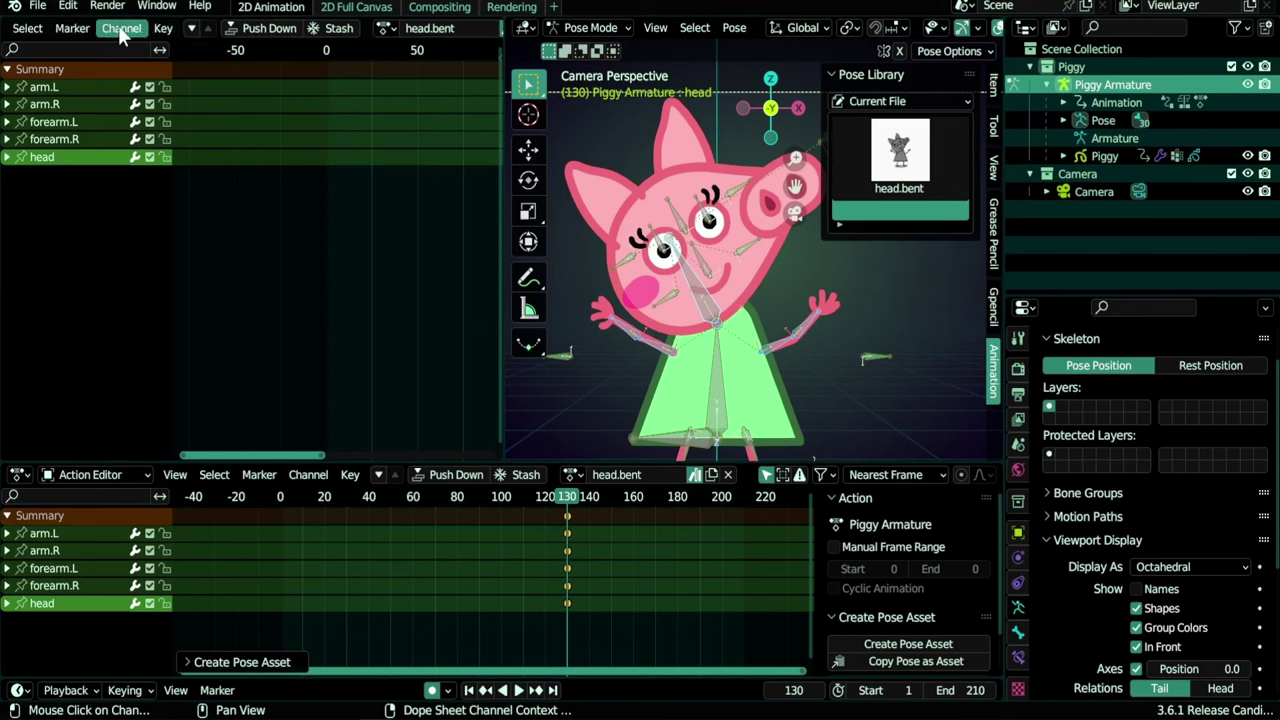
pyautogui.click(22, 29)
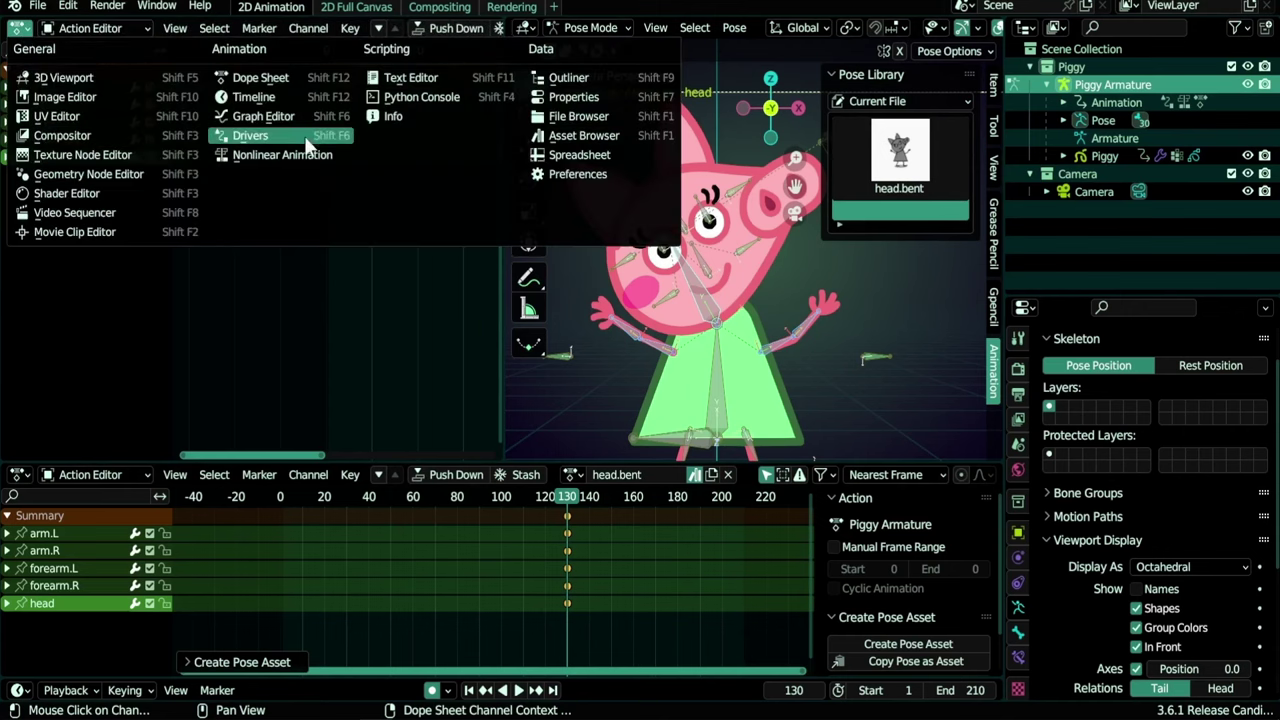
pyautogui.click(575, 136)
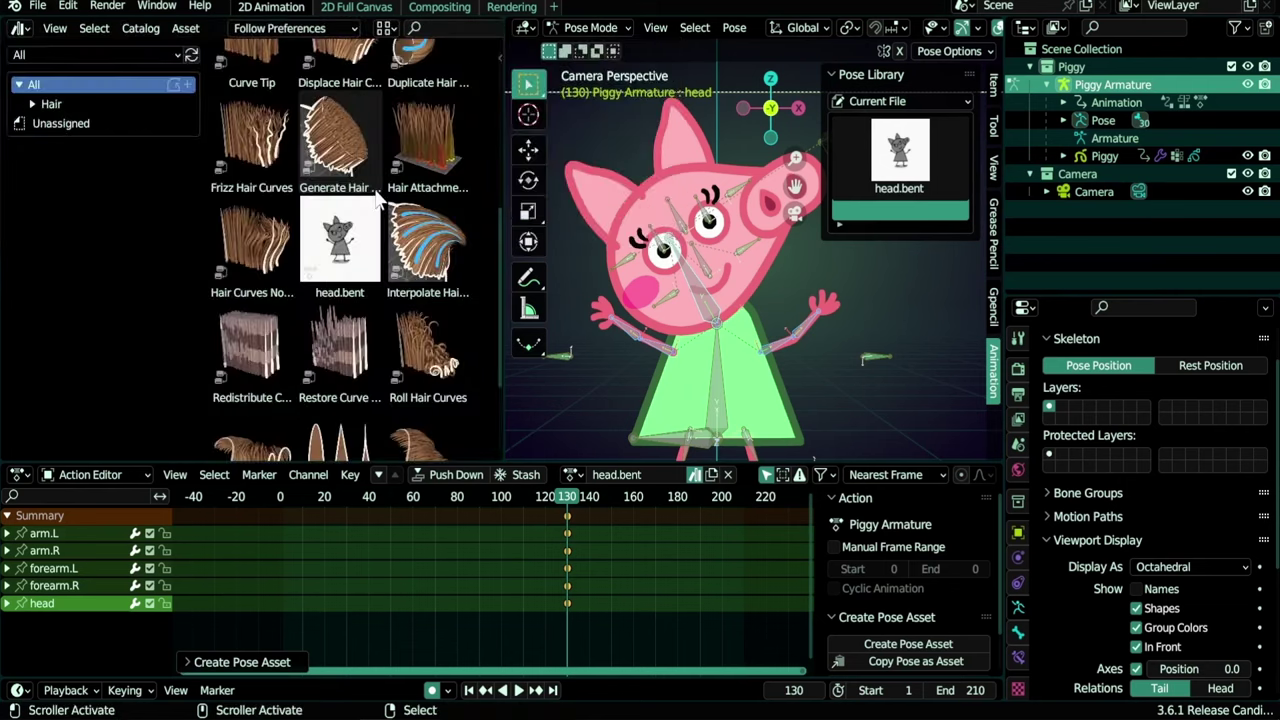
pyautogui.scroll(-1, 330, 230)
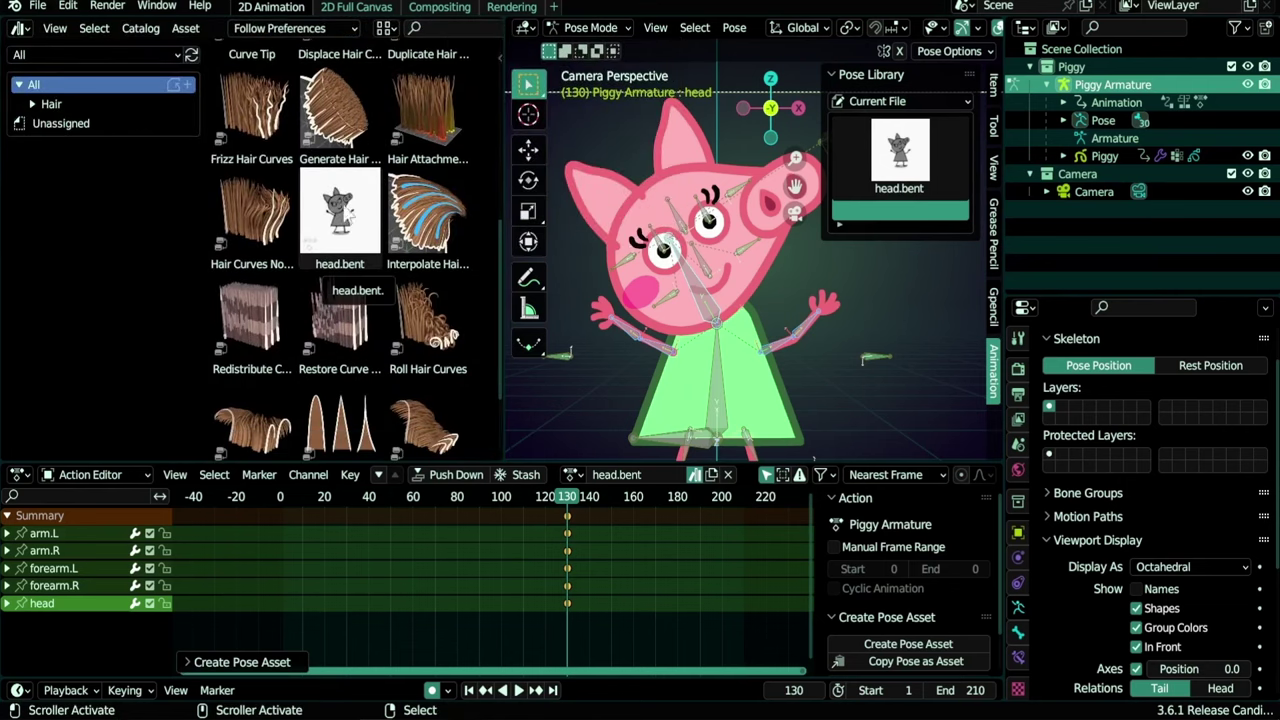
pyautogui.click(350, 227)
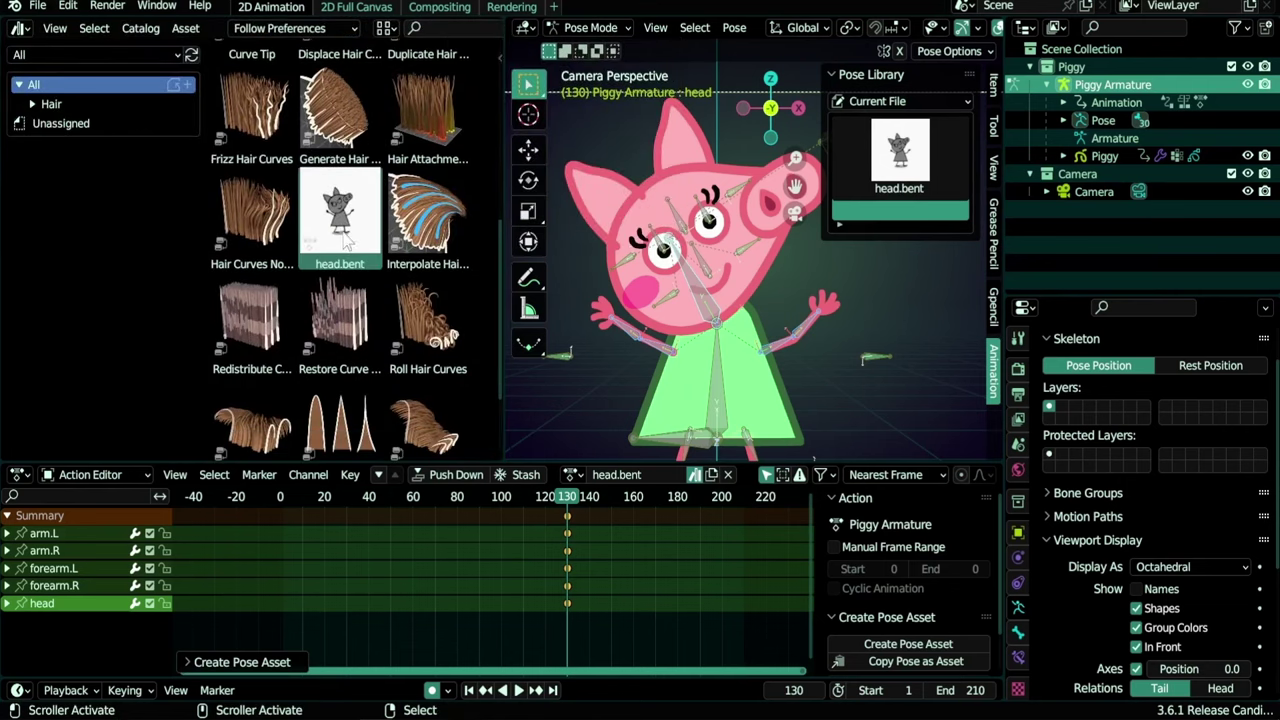
pyautogui.press('n')
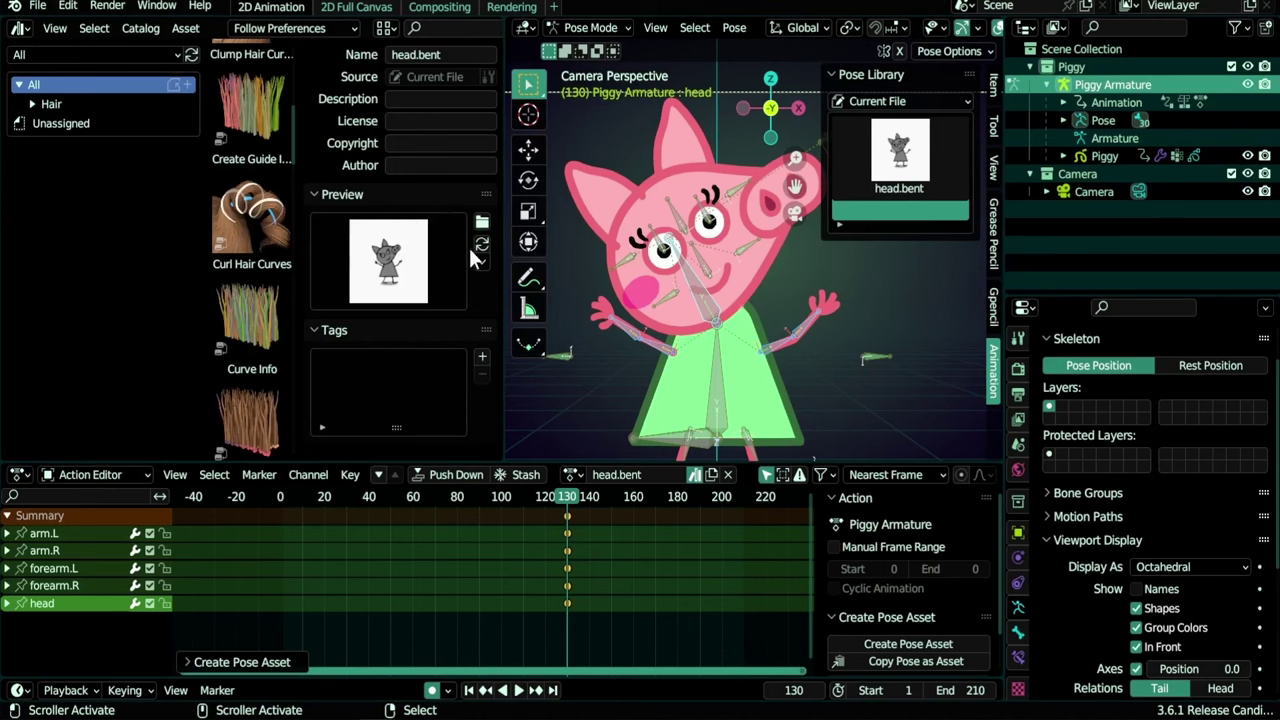
pyautogui.press('n')
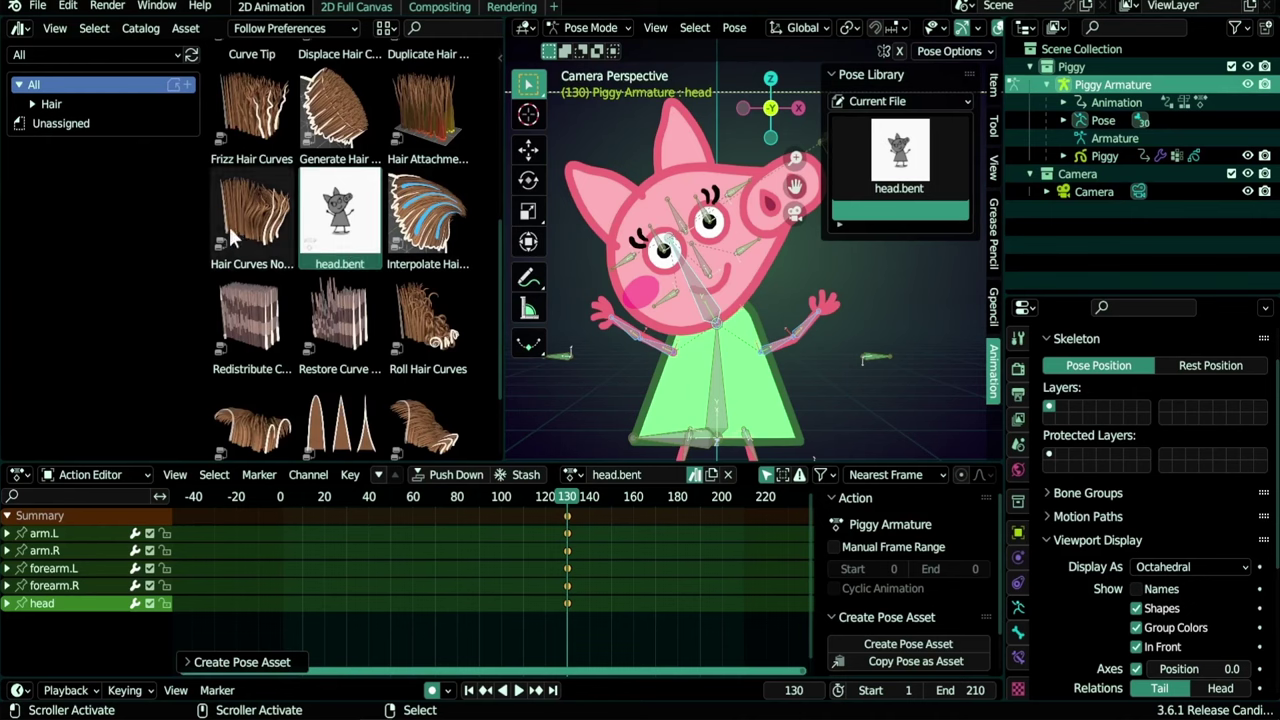
# Limit the Asset Browser to the assets of the Current File library
pyautogui.scroll(-2, 907, 637)
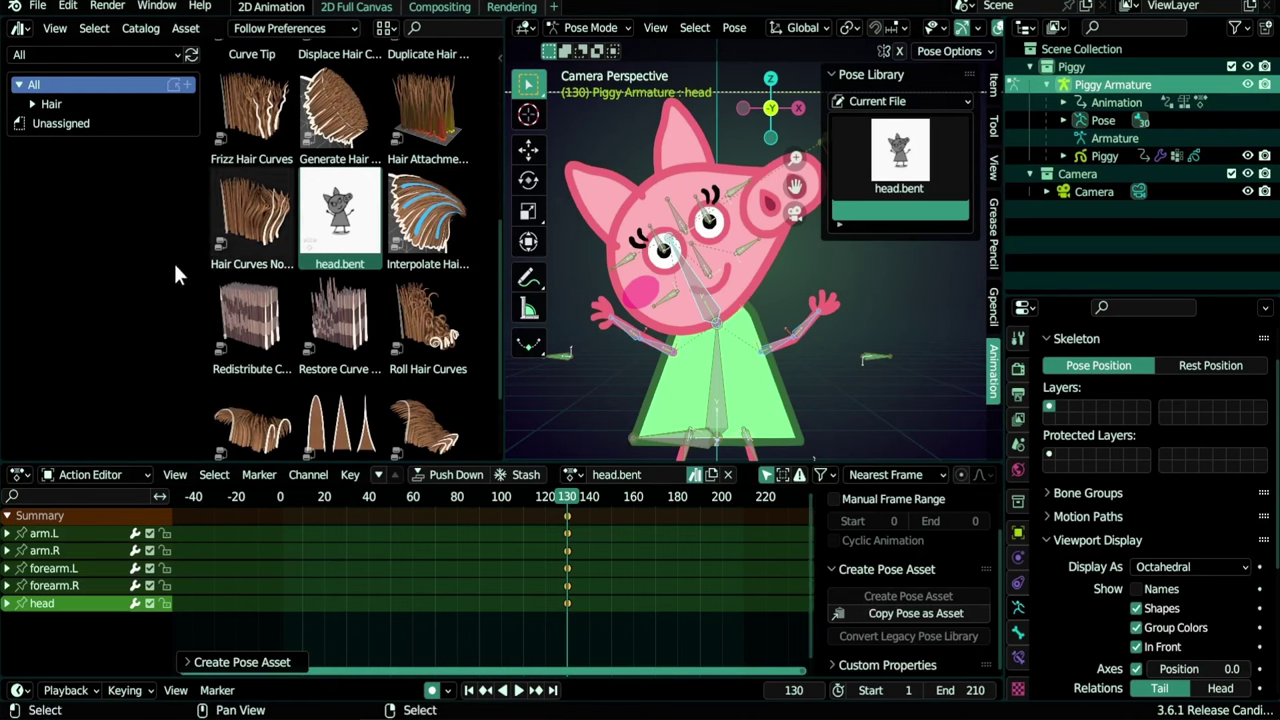
pyautogui.click(62, 55)
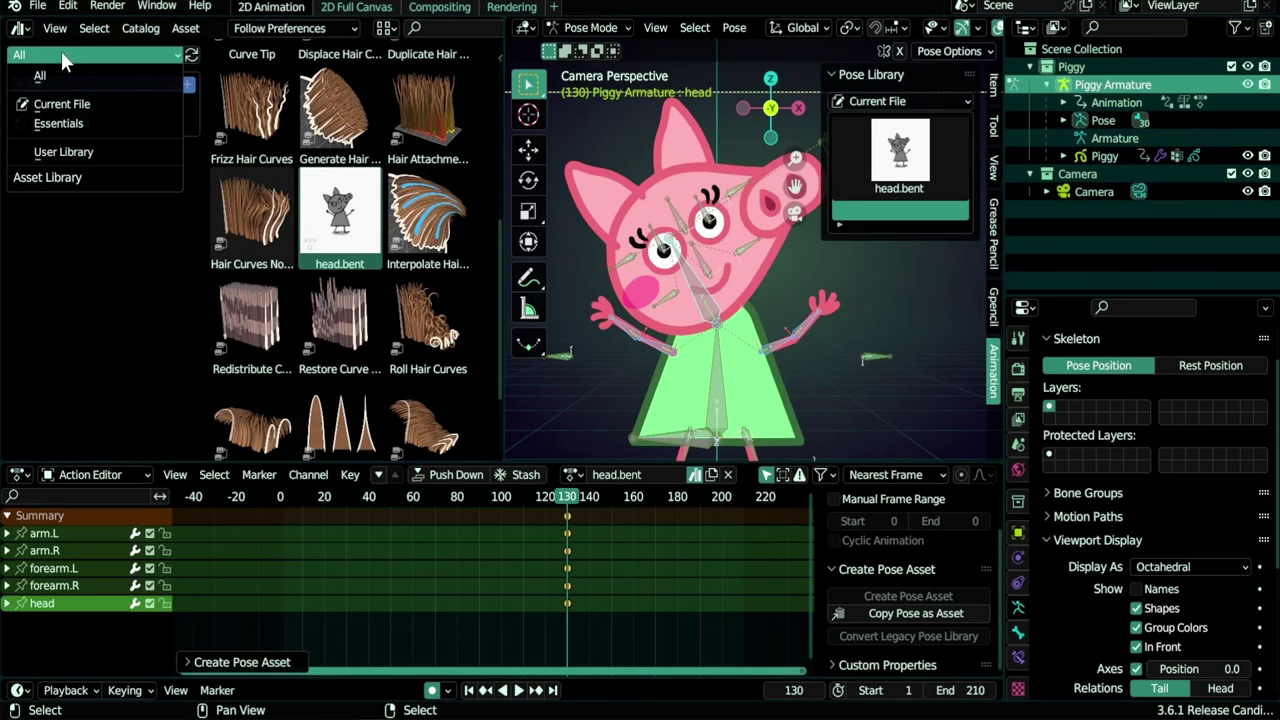
pyautogui.click(60, 106)
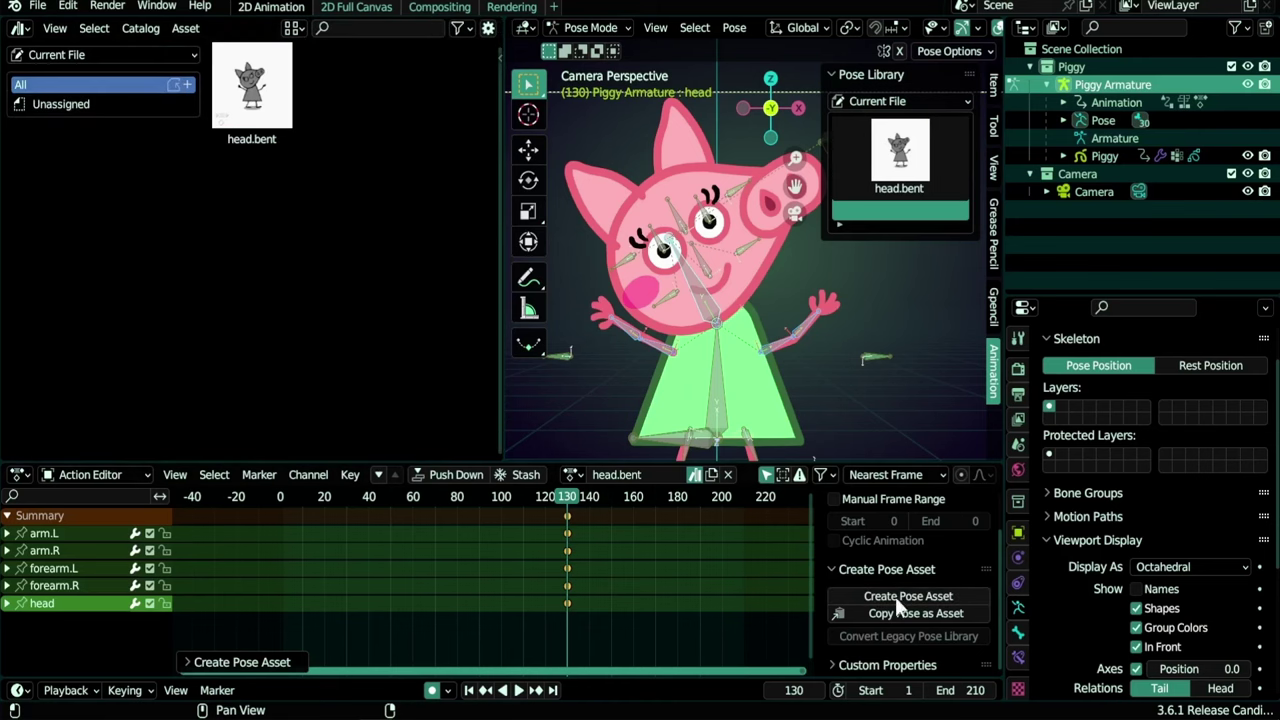
# Load the needed.channels action on the armature, duplicate it, and name the copy head.bent.002
pyautogui.click(574, 474)
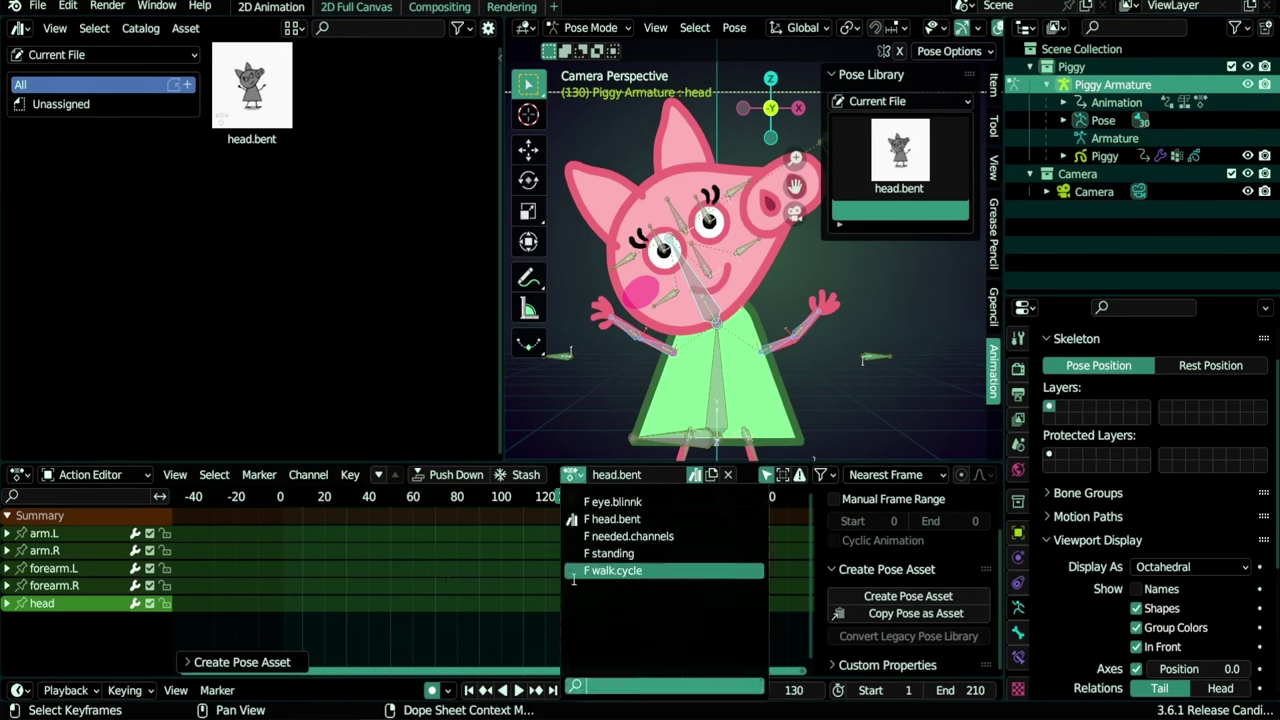
pyautogui.click(630, 536)
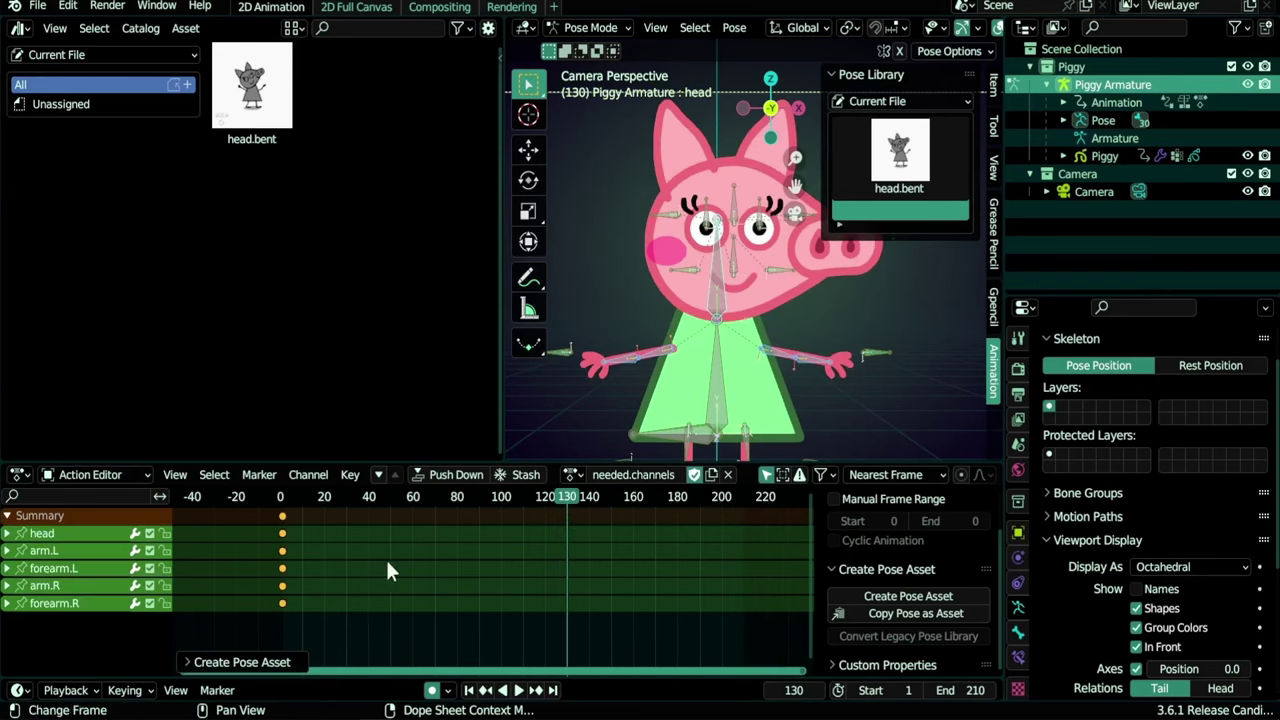
pyautogui.click(713, 477)
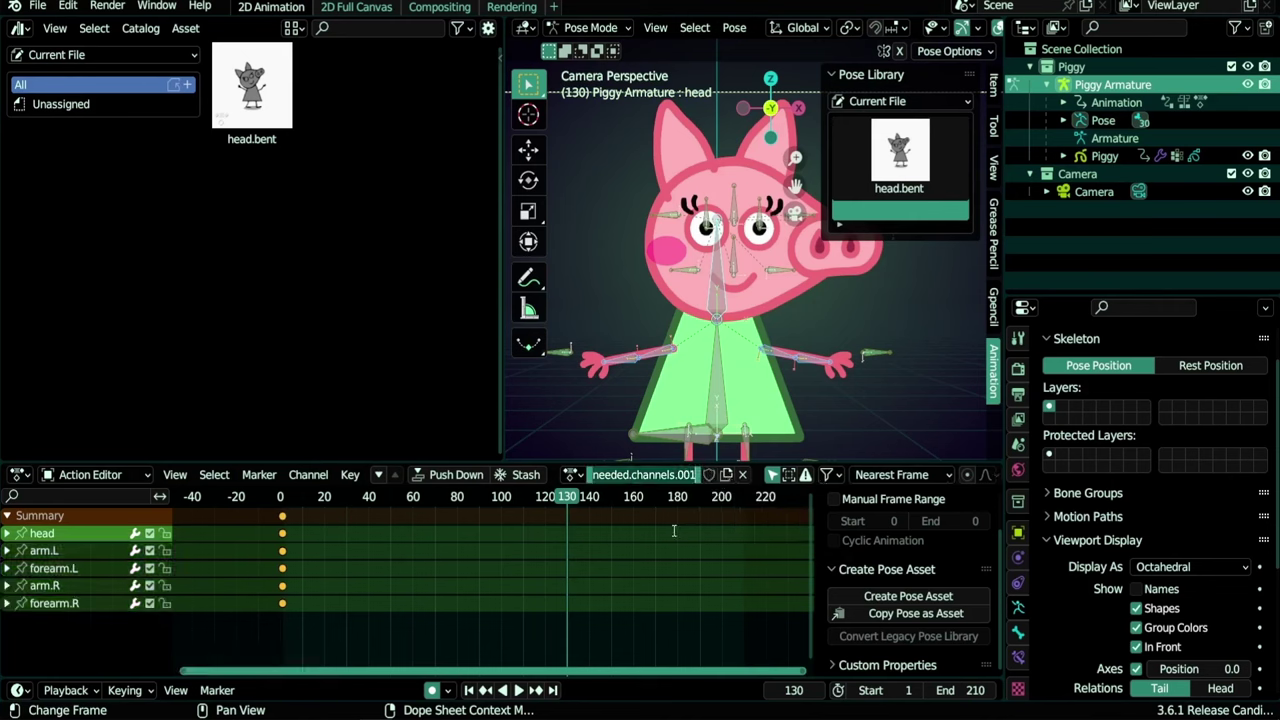
pyautogui.write('head.')
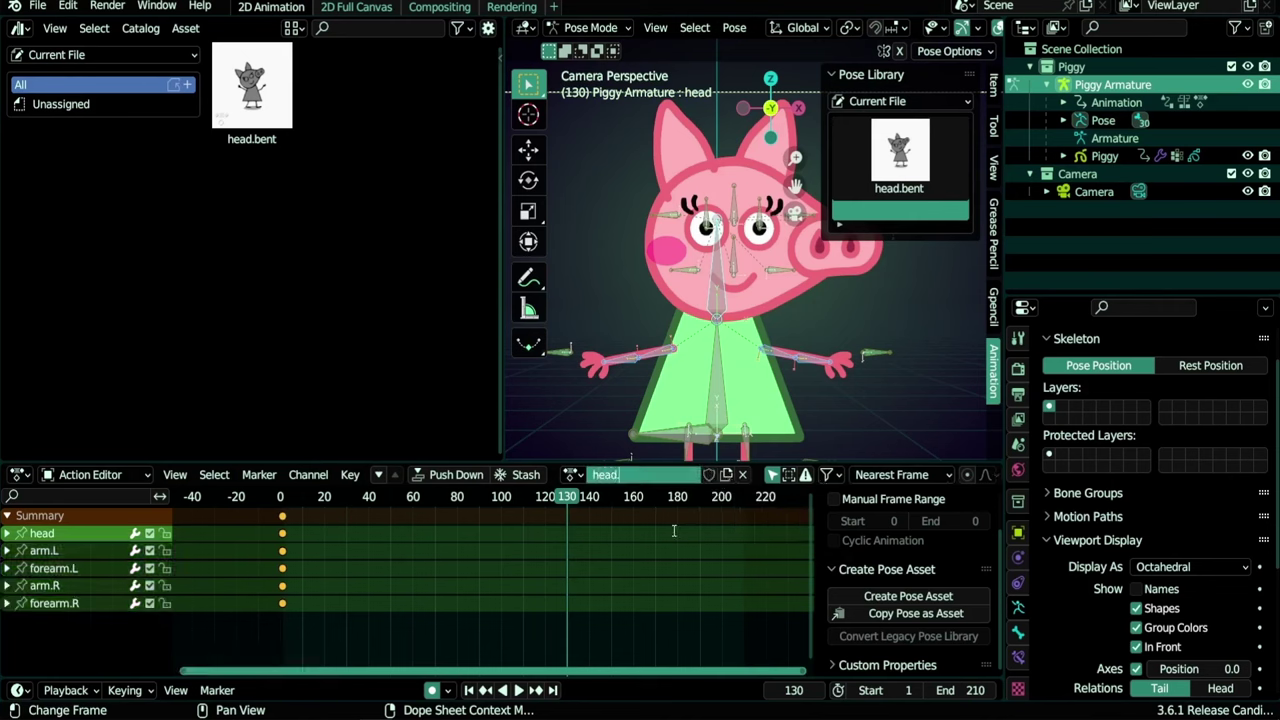
pyautogui.write('bent.002')
pyautogui.press('Return')
# At frame 1, rotate the head bone clockwise so the pig's snout tilts downward
pyautogui.hotkey('shift', 'Left')
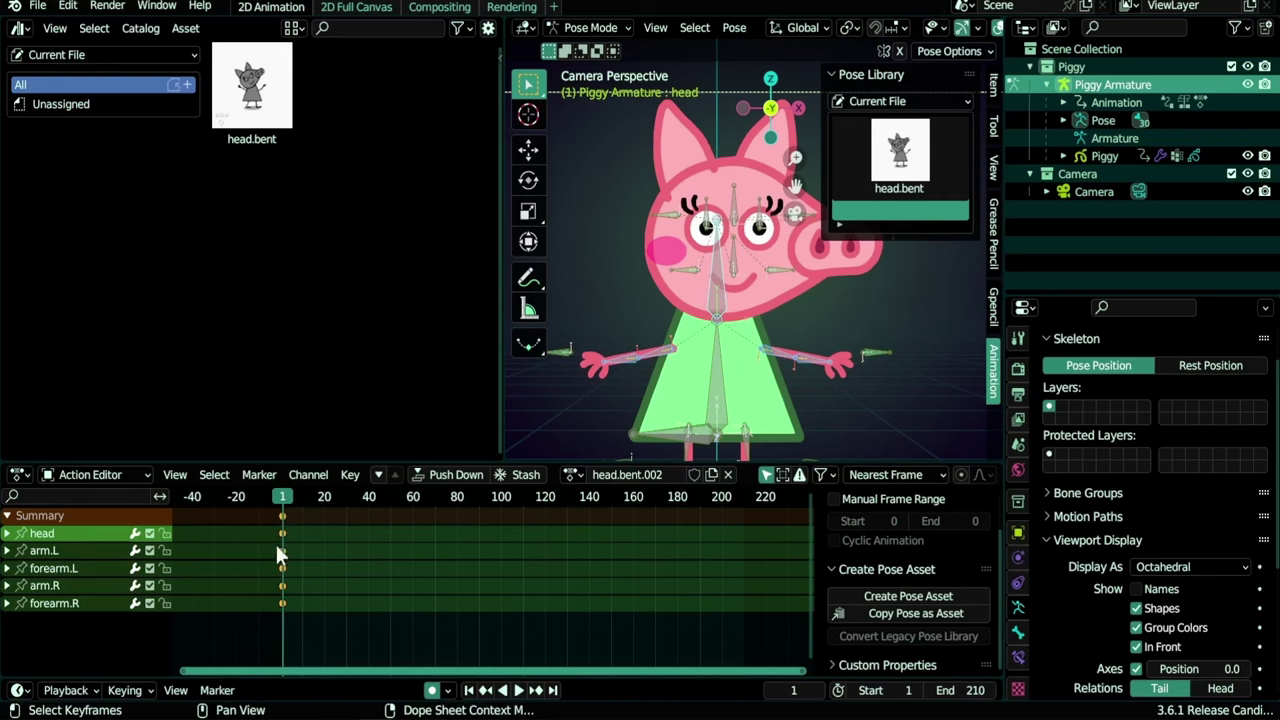
pyautogui.click(717, 278)
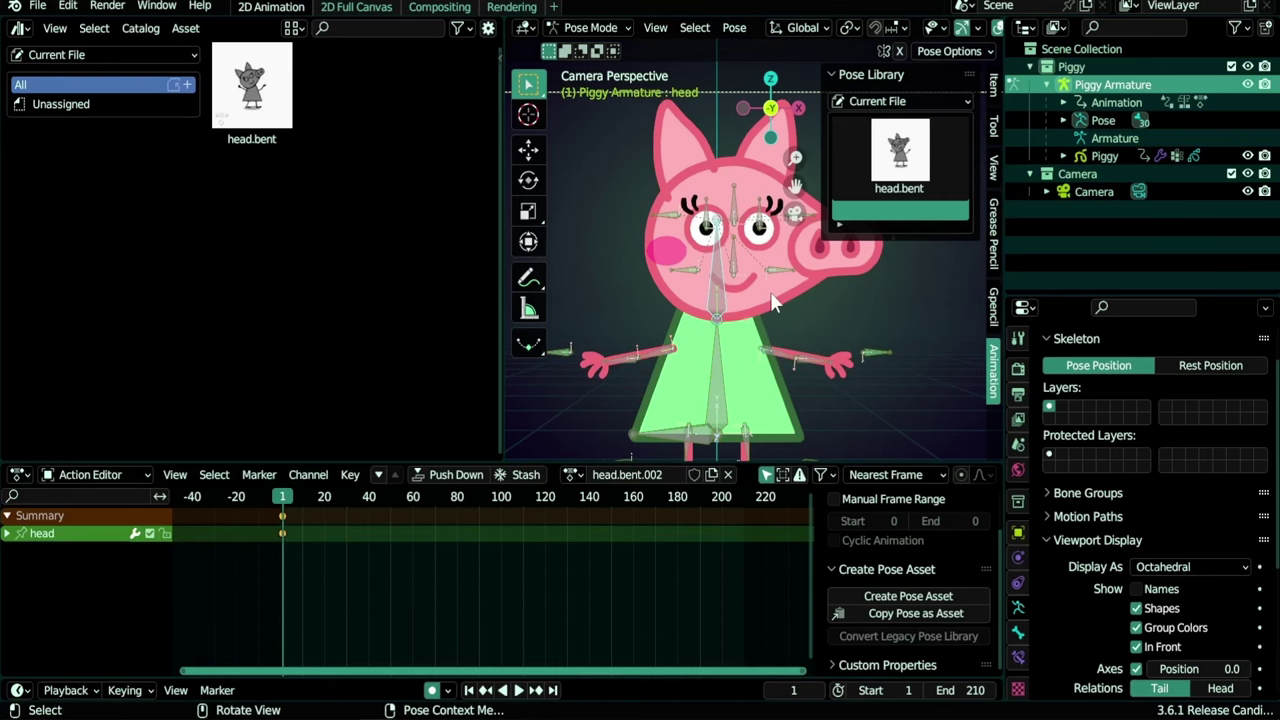
pyautogui.press('r')
pyautogui.click(760, 300)
# Rotate the pig's right arm and forearm bones so that hand points up, and rotate the left forearm to hang down
pyautogui.click(660, 352)
pyautogui.press('r')
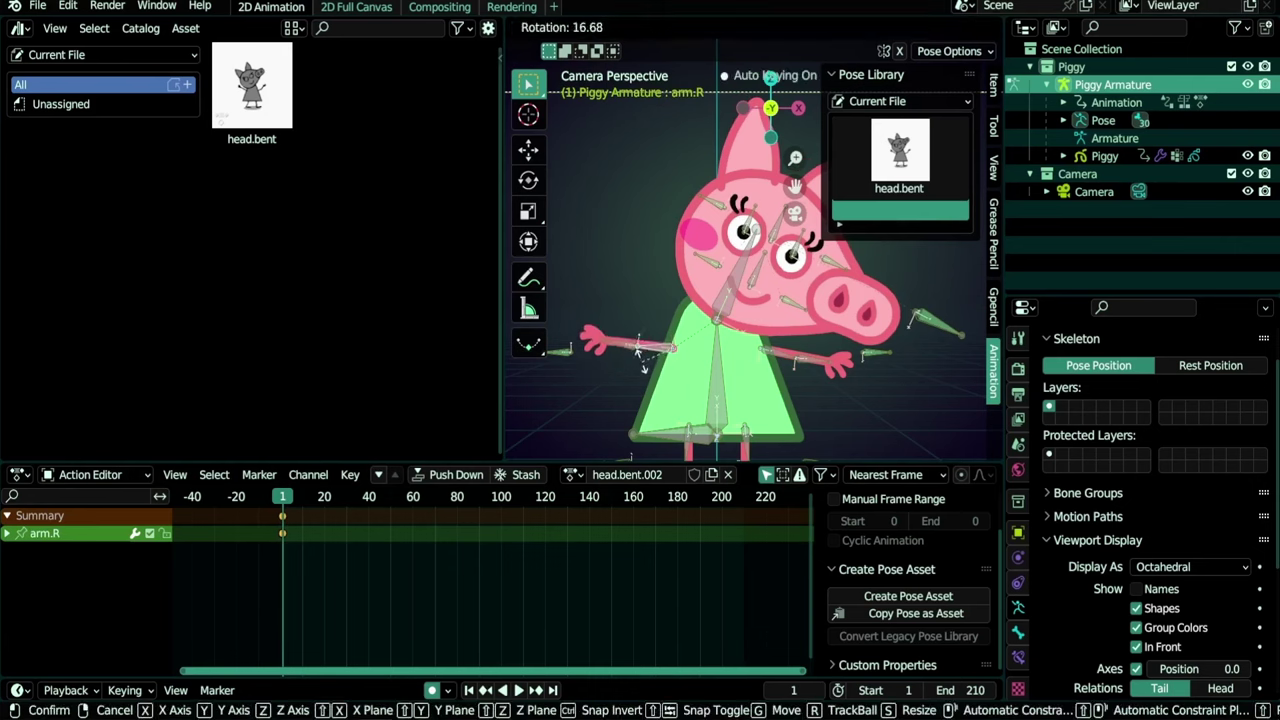
pyautogui.click(621, 336)
pyautogui.press('r')
pyautogui.click(642, 305)
pyautogui.click(780, 350)
pyautogui.press('r')
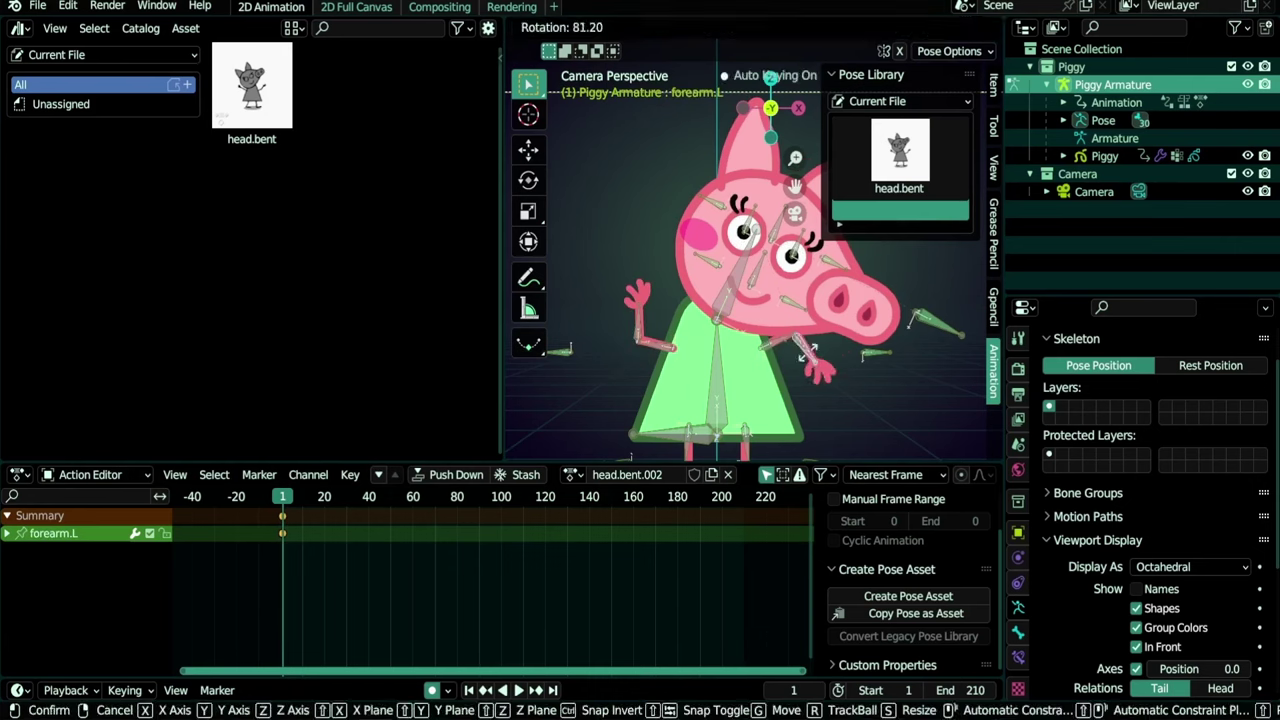
pyautogui.click(766, 338)
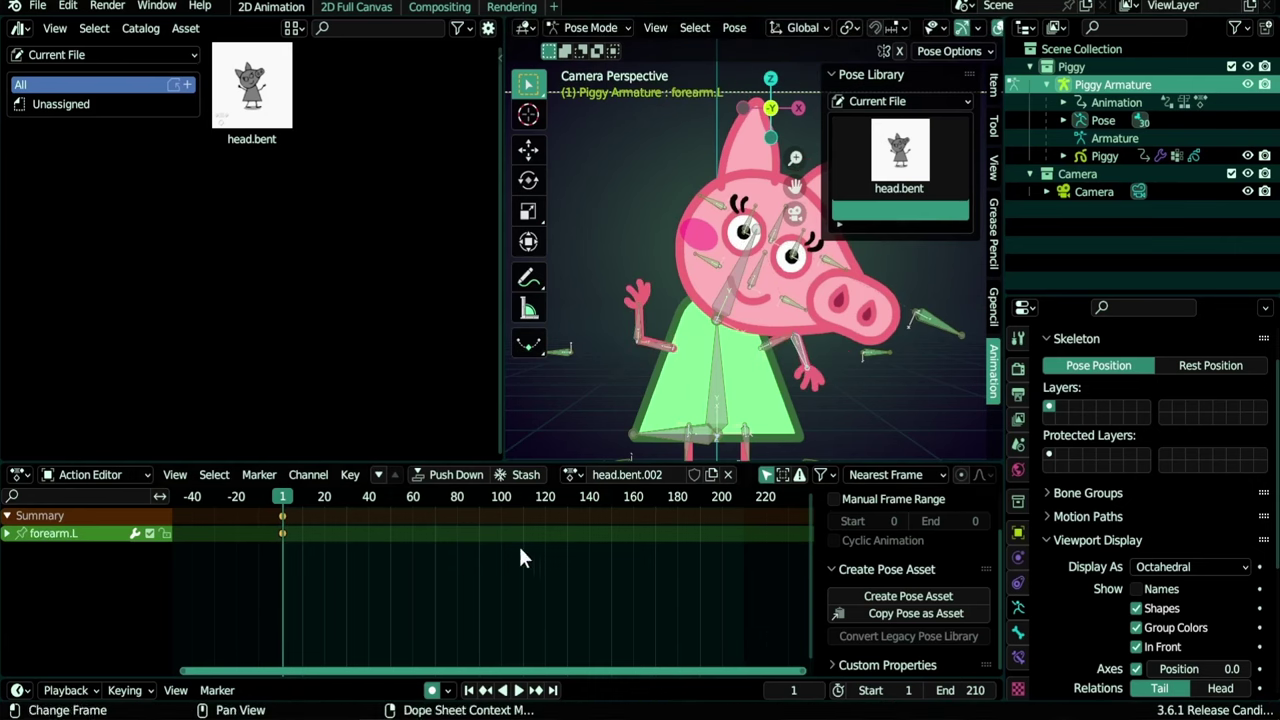
# Mark the head.bent.002 action as an asset and reselect it in the list of actions
pyautogui.rightClick(628, 474)
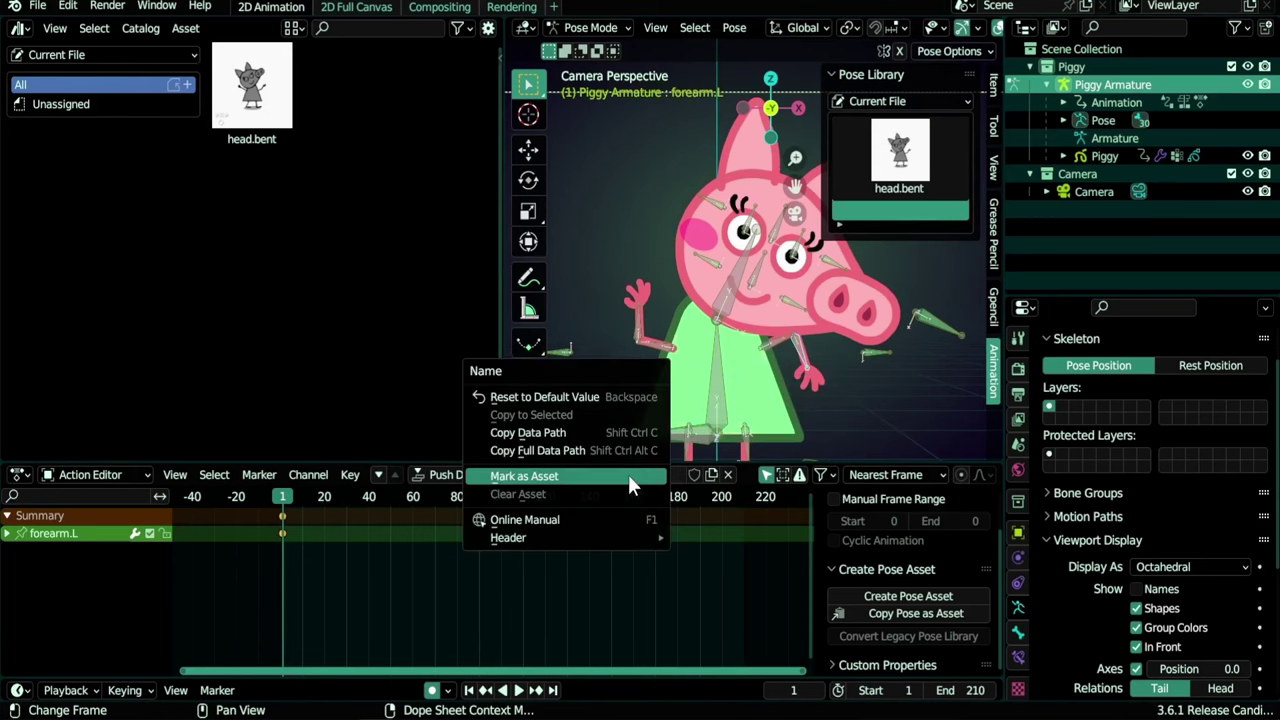
pyautogui.click(515, 476)
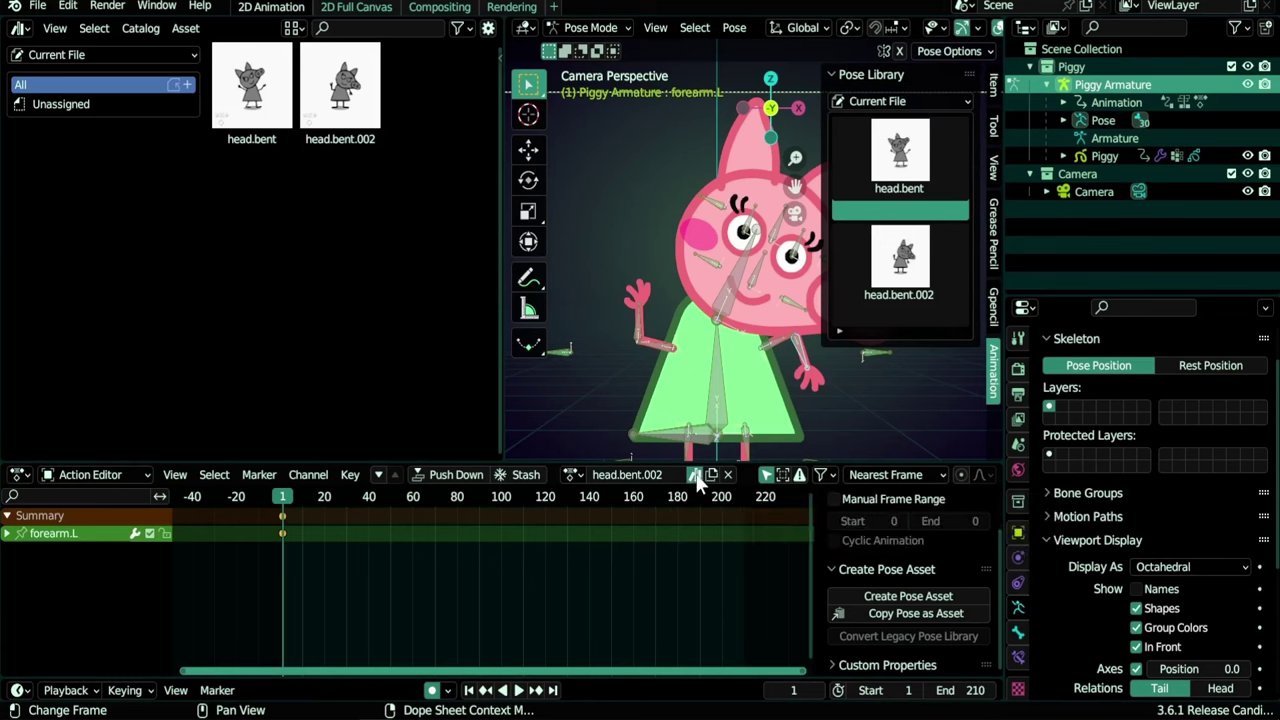
pyautogui.click(572, 474)
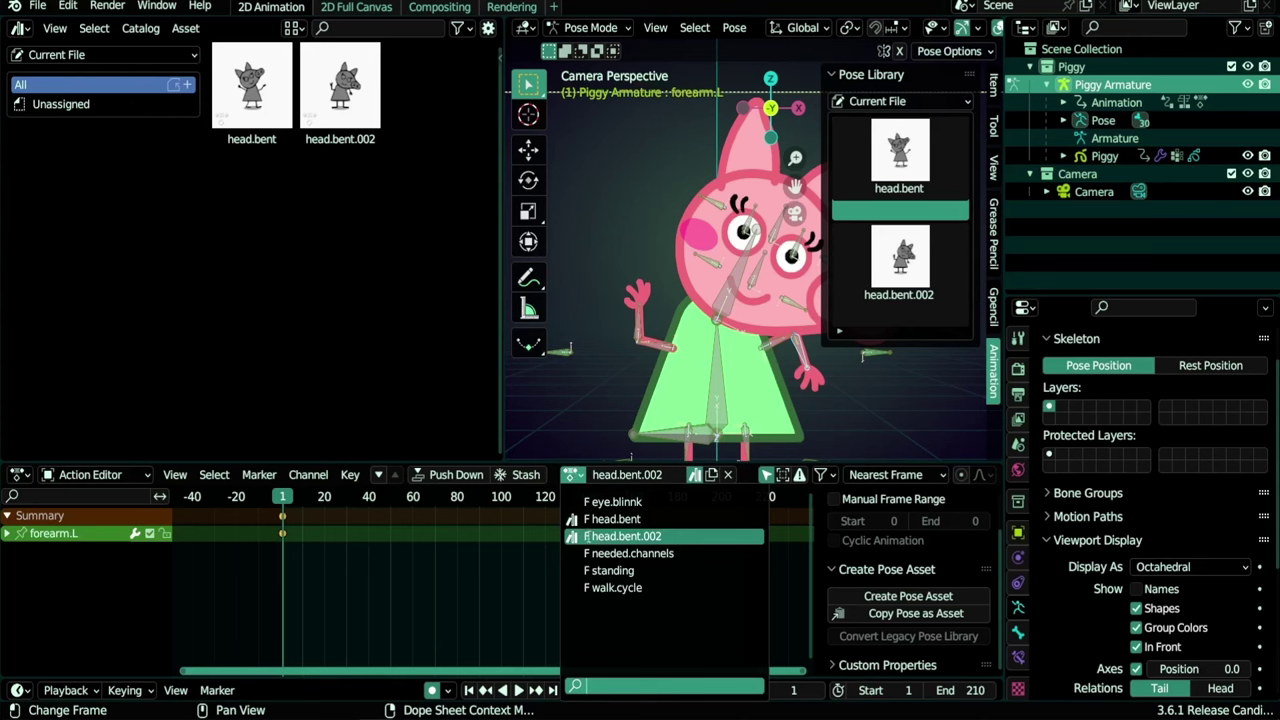
pyautogui.click(620, 536)
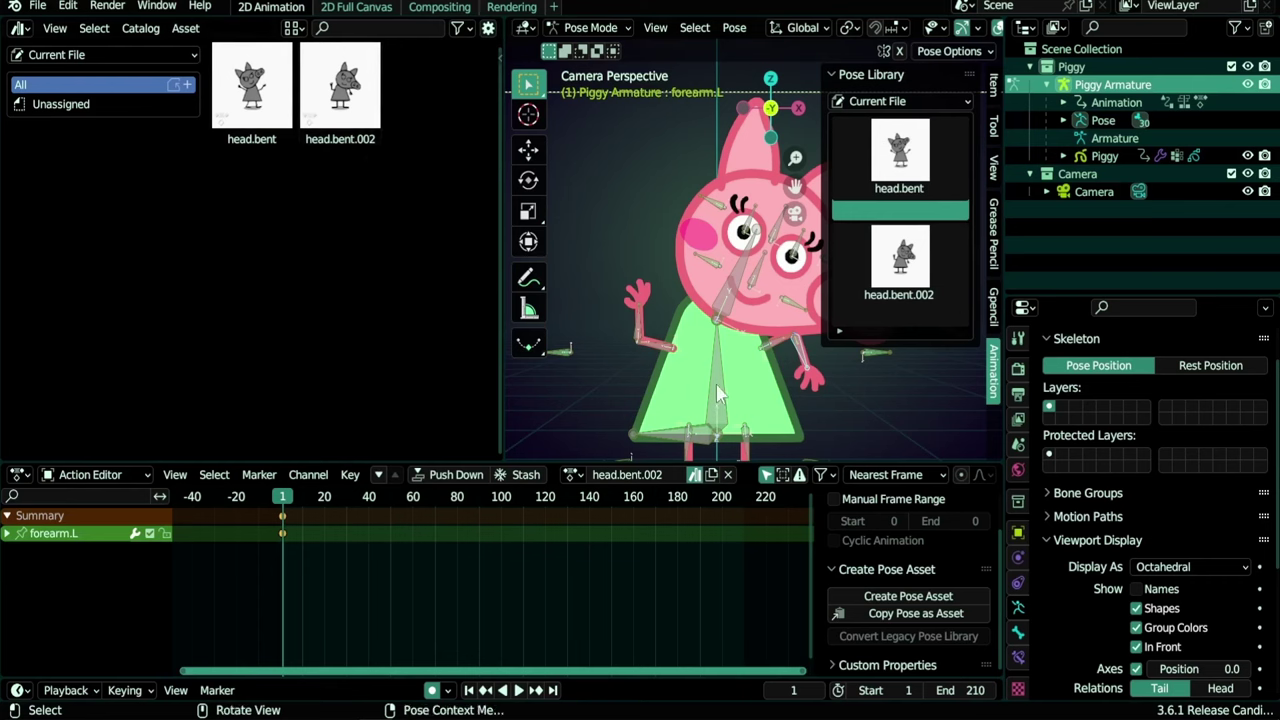
# Load the walk.cycle action on the armature and play it back, stopping at frame 17
pyautogui.click(571, 474)
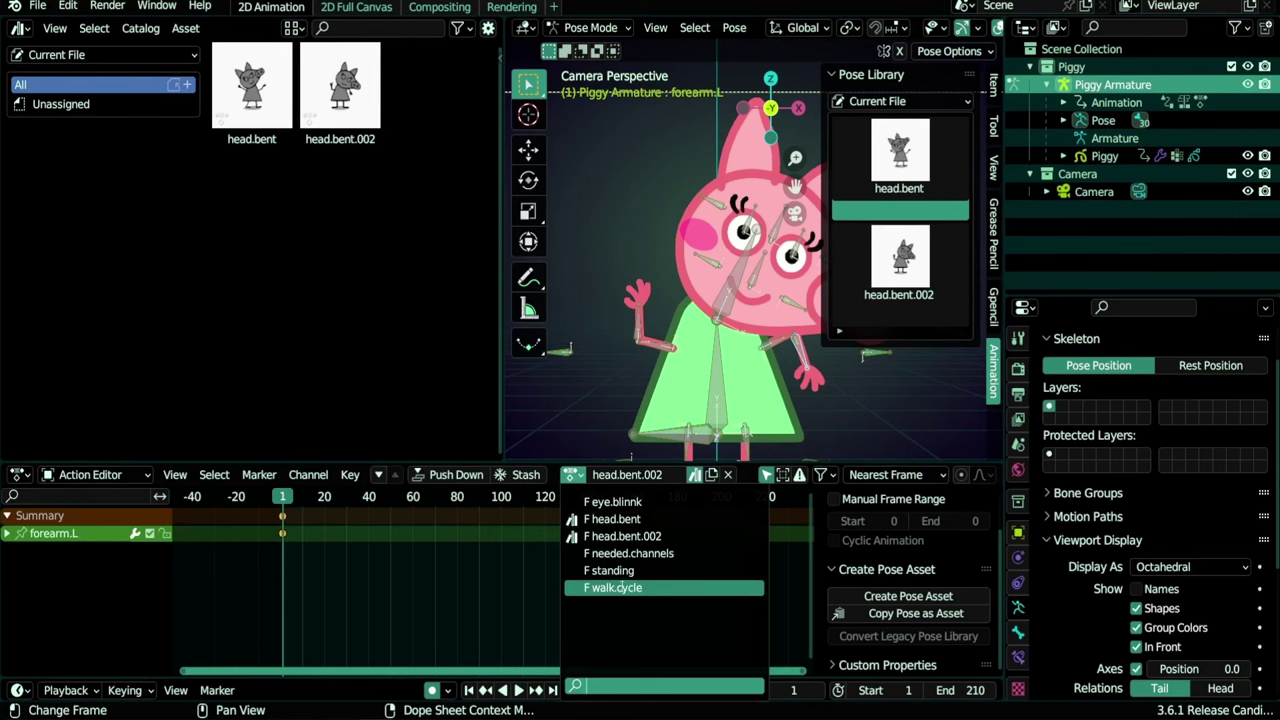
pyautogui.click(612, 588)
pyautogui.keyDown('ctrl'); pyautogui.hscroll(-5, 447, 515); pyautogui.keyUp('ctrl')
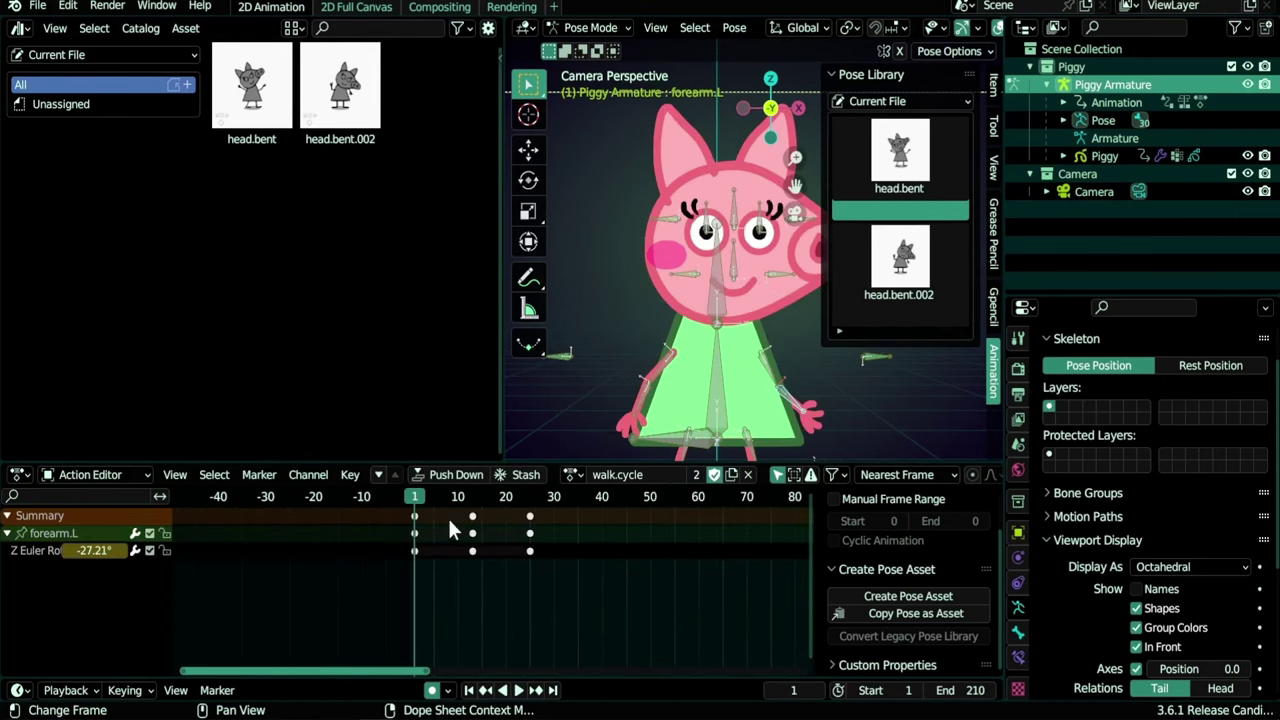
pyautogui.press('space')
pyautogui.press('Escape')
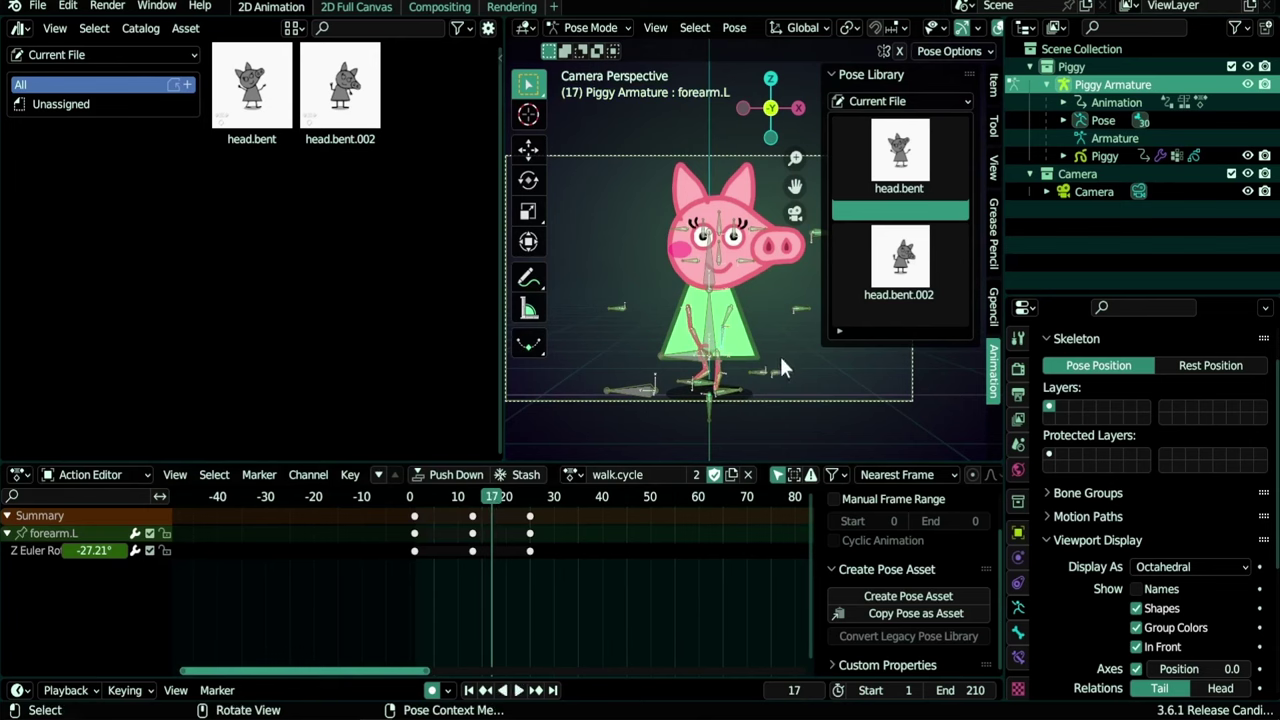
# Copy the pose of all bones at frame 17 as an asset and paste it as a new asset into the Current File library
pyautogui.press('a')
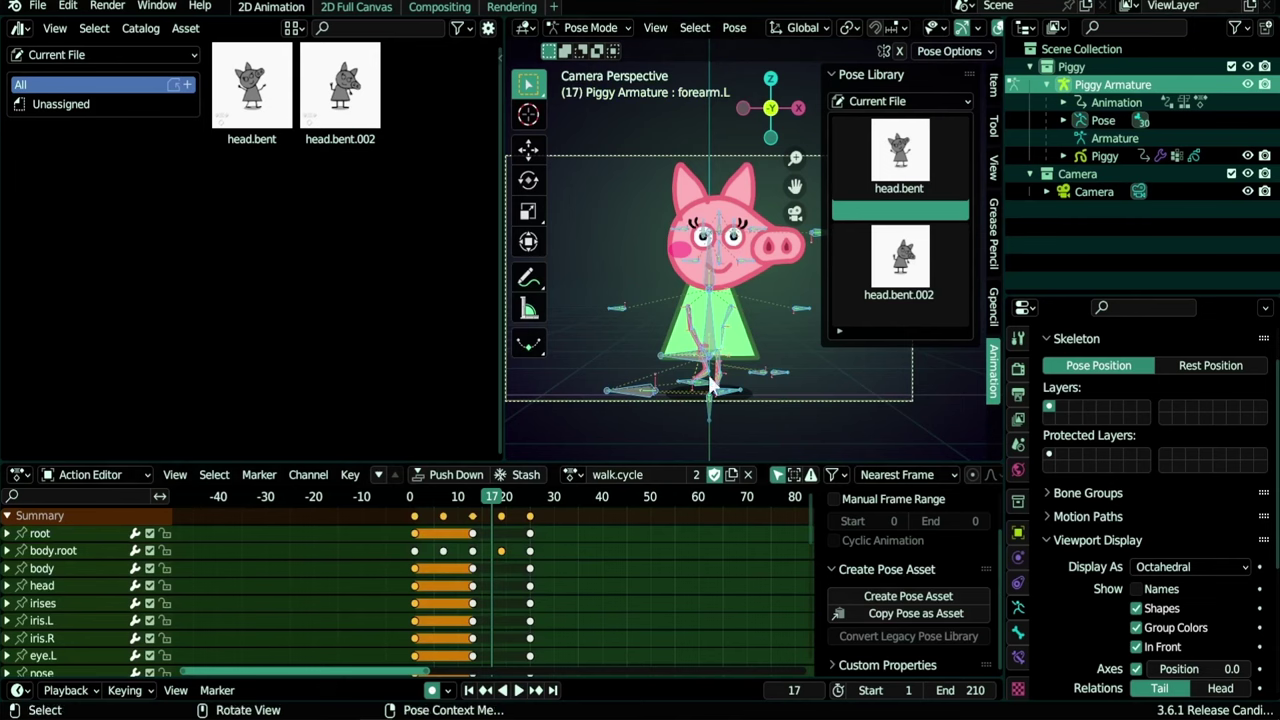
pyautogui.click(899, 612)
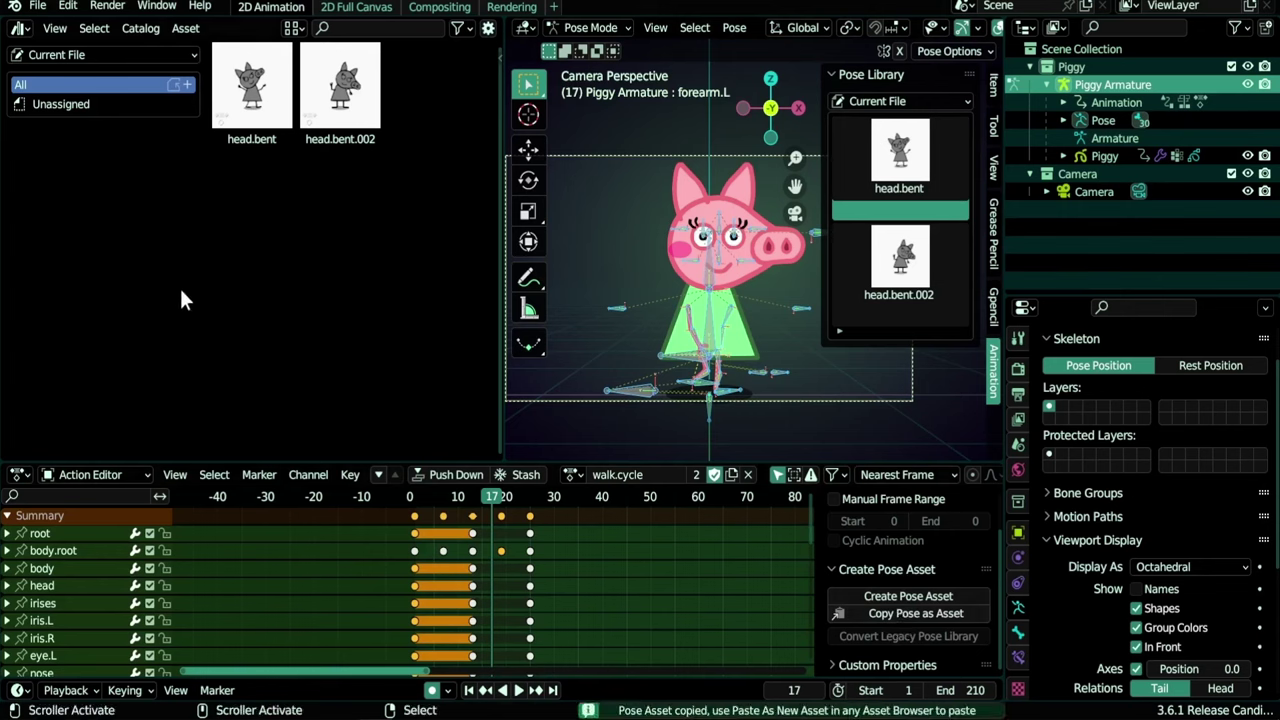
pyautogui.click(67, 54)
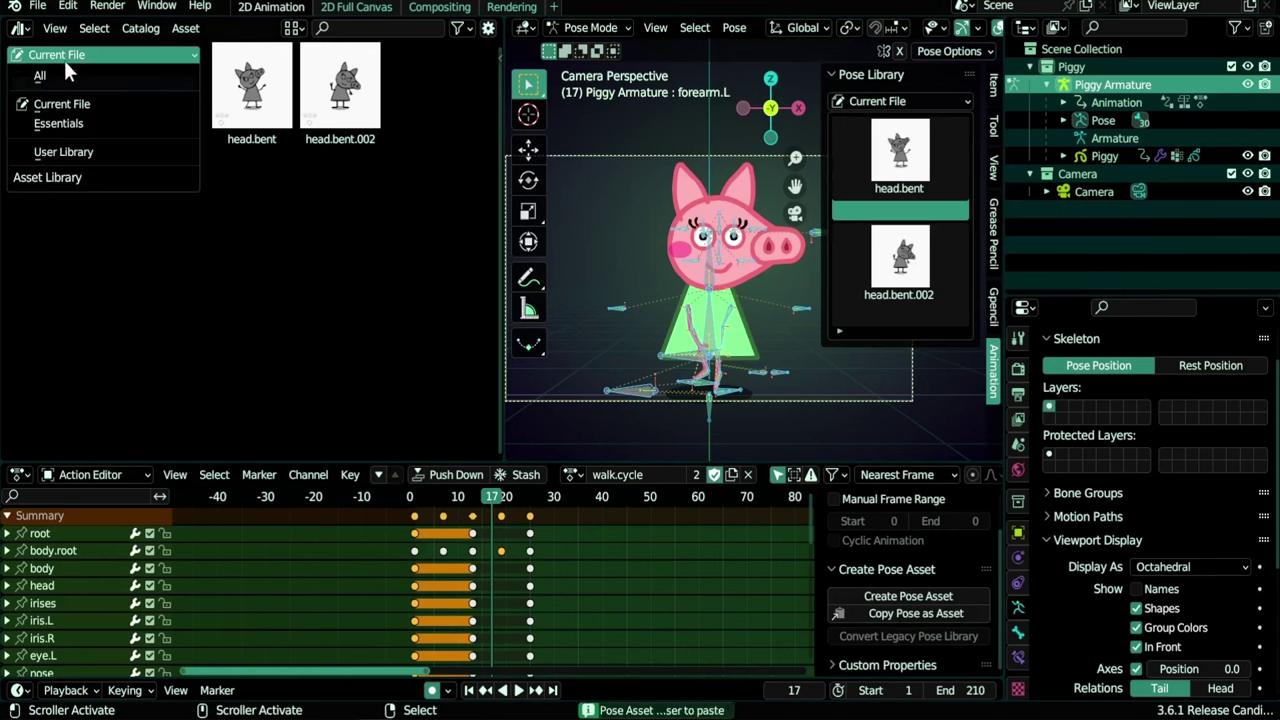
pyautogui.click(59, 75)
pyautogui.click(190, 30)
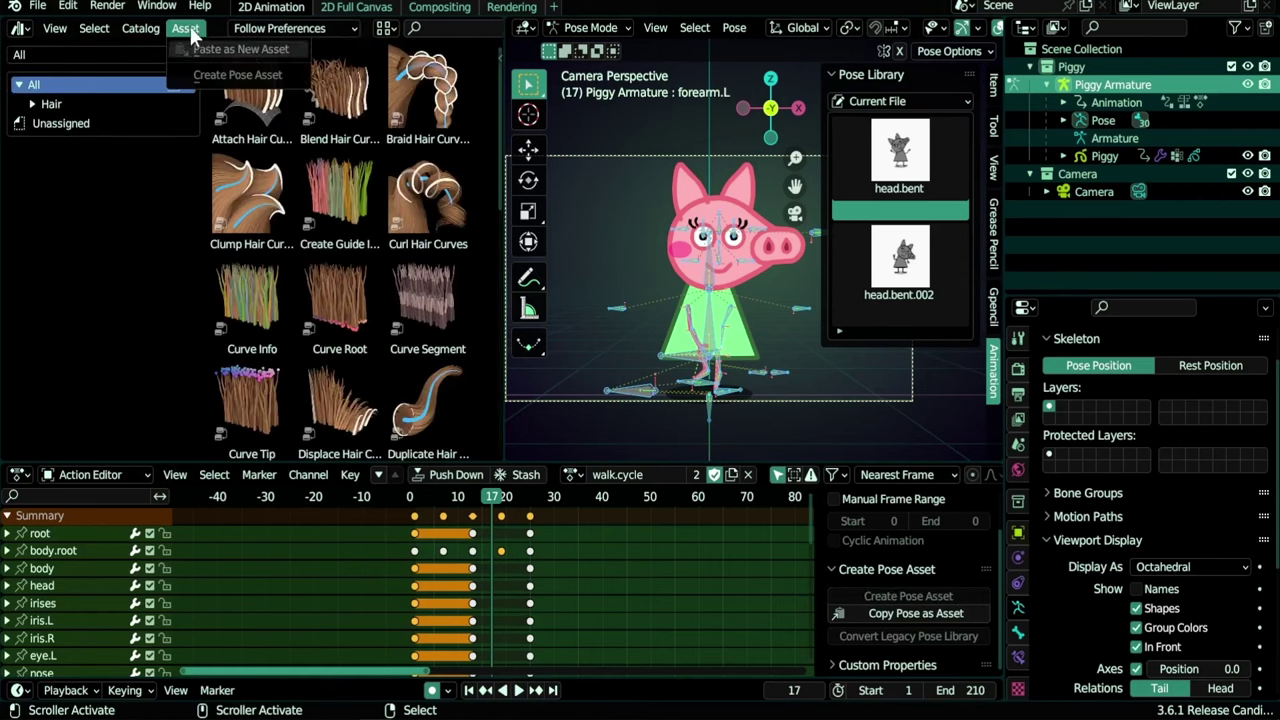
pyautogui.click(121, 52)
pyautogui.click(106, 100)
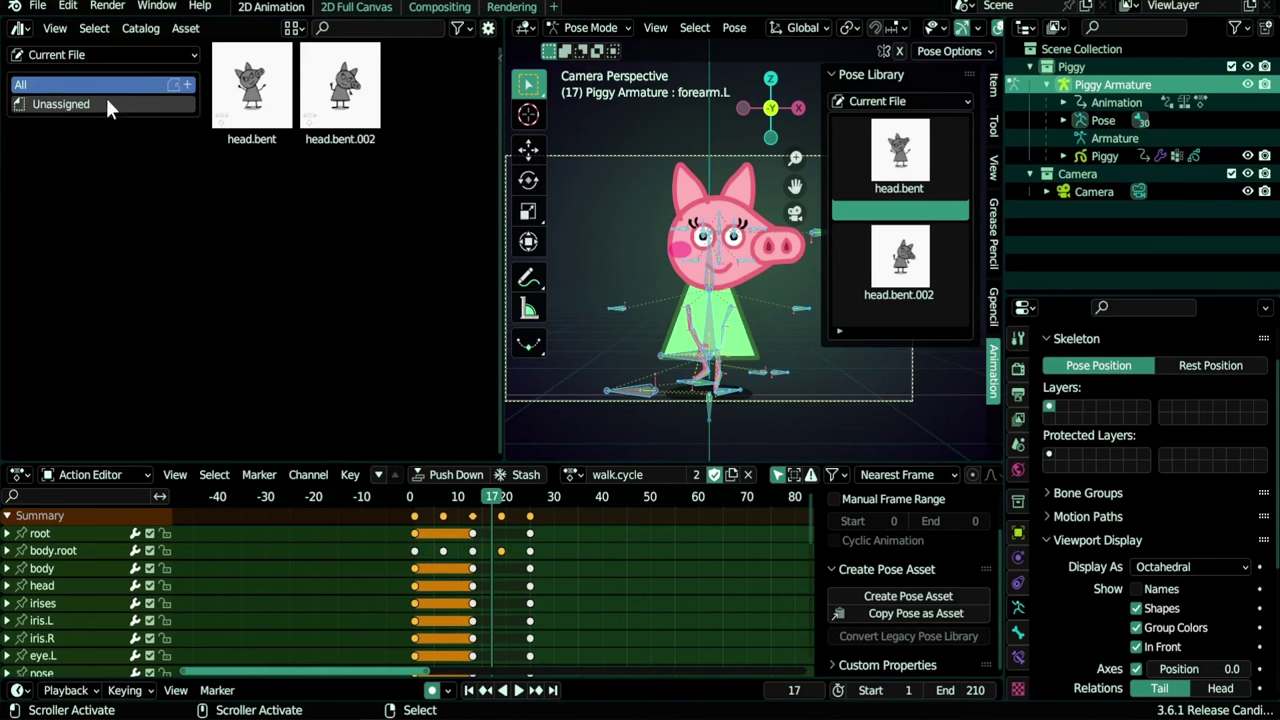
pyautogui.click(185, 30)
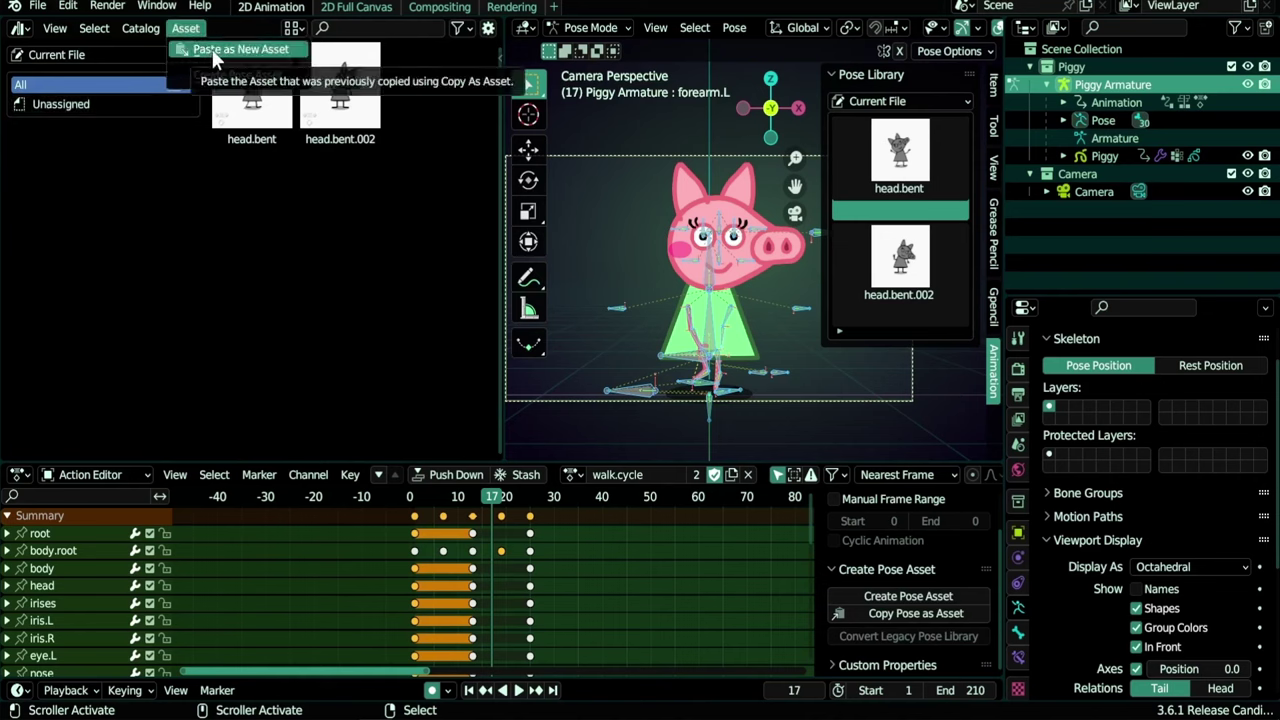
pyautogui.click(213, 52)
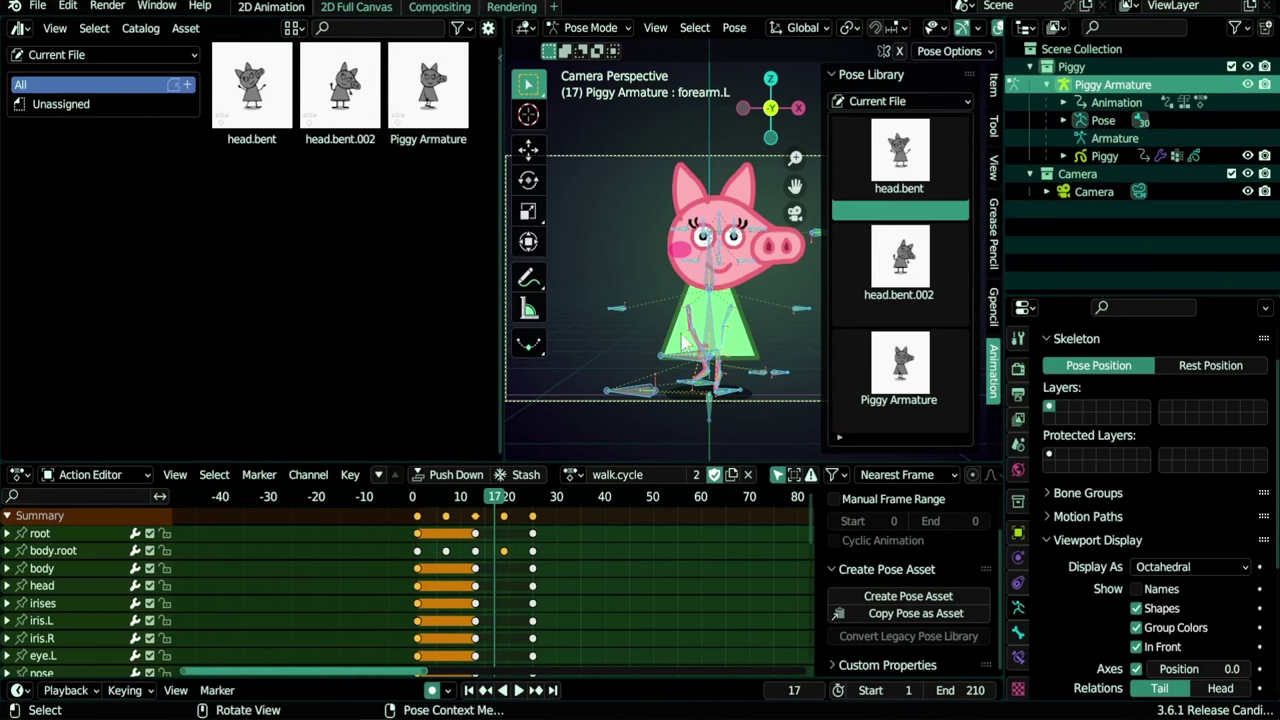
# Try selecting only the bones stored in the head.bent asset and applying its pose at frame 17, and undo the pose
pyautogui.click(589, 212)
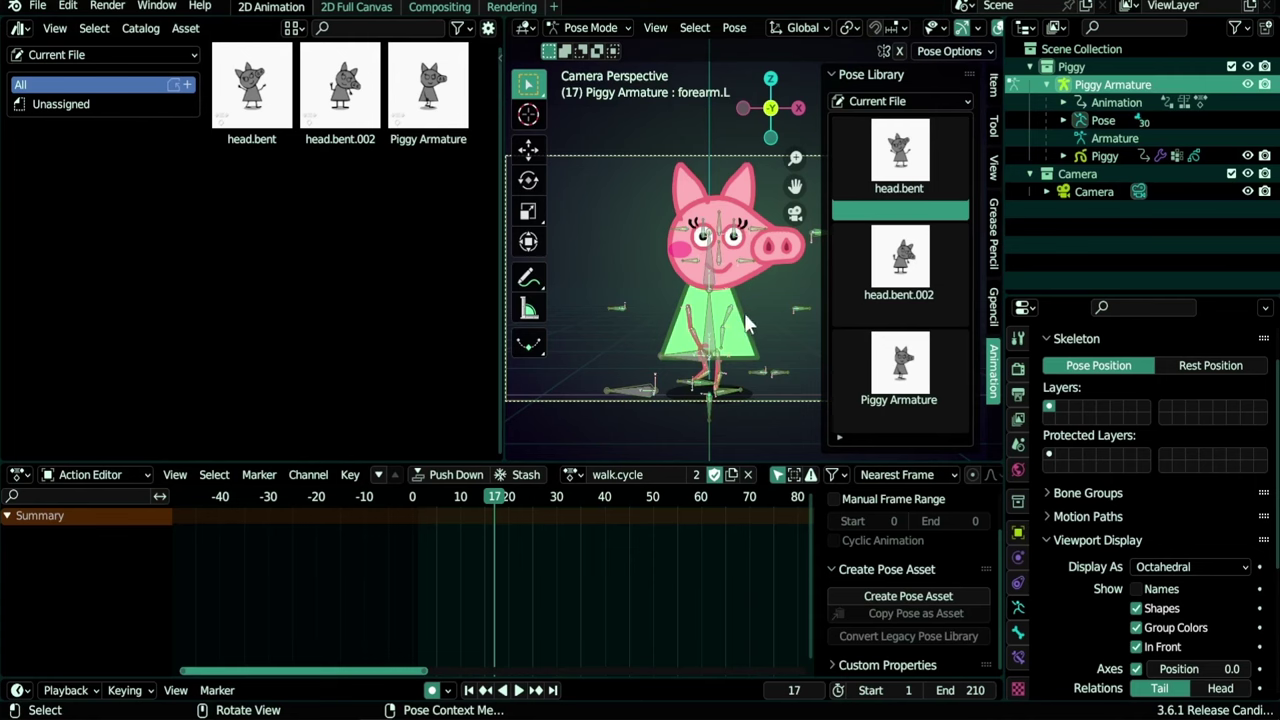
pyautogui.rightClick(256, 88)
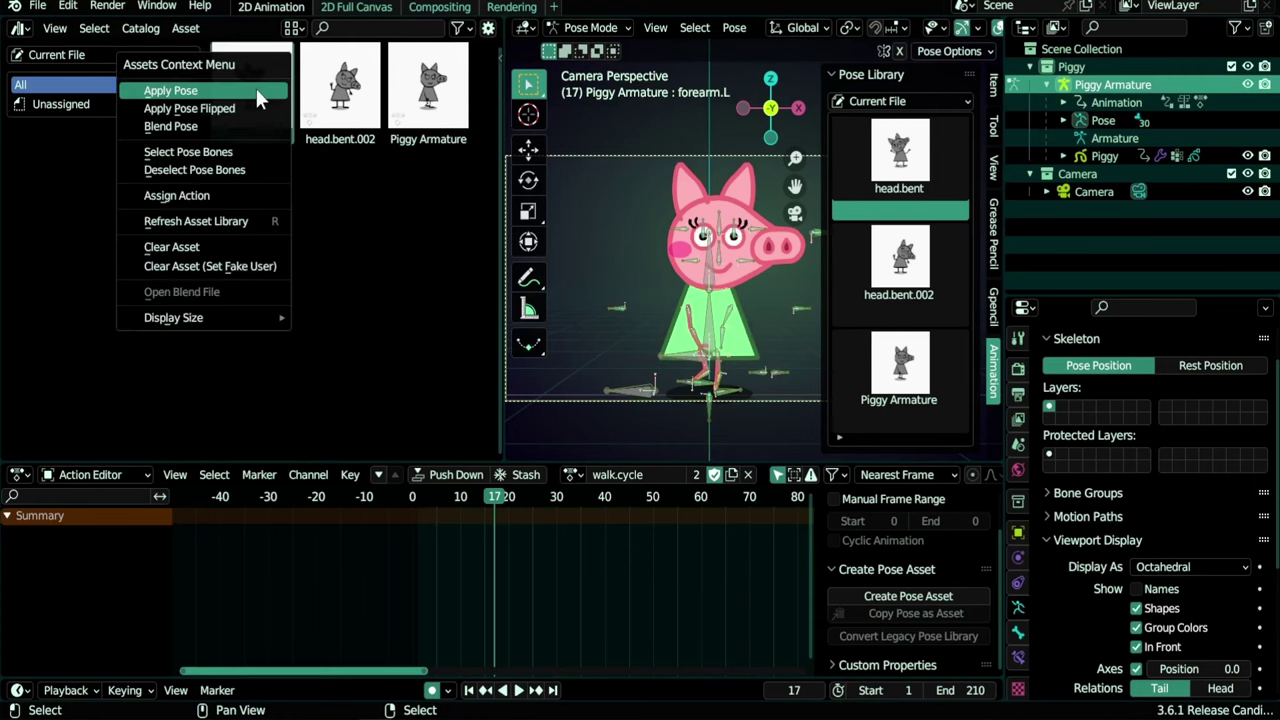
pyautogui.click(224, 152)
pyautogui.scroll(2, 700, 330)
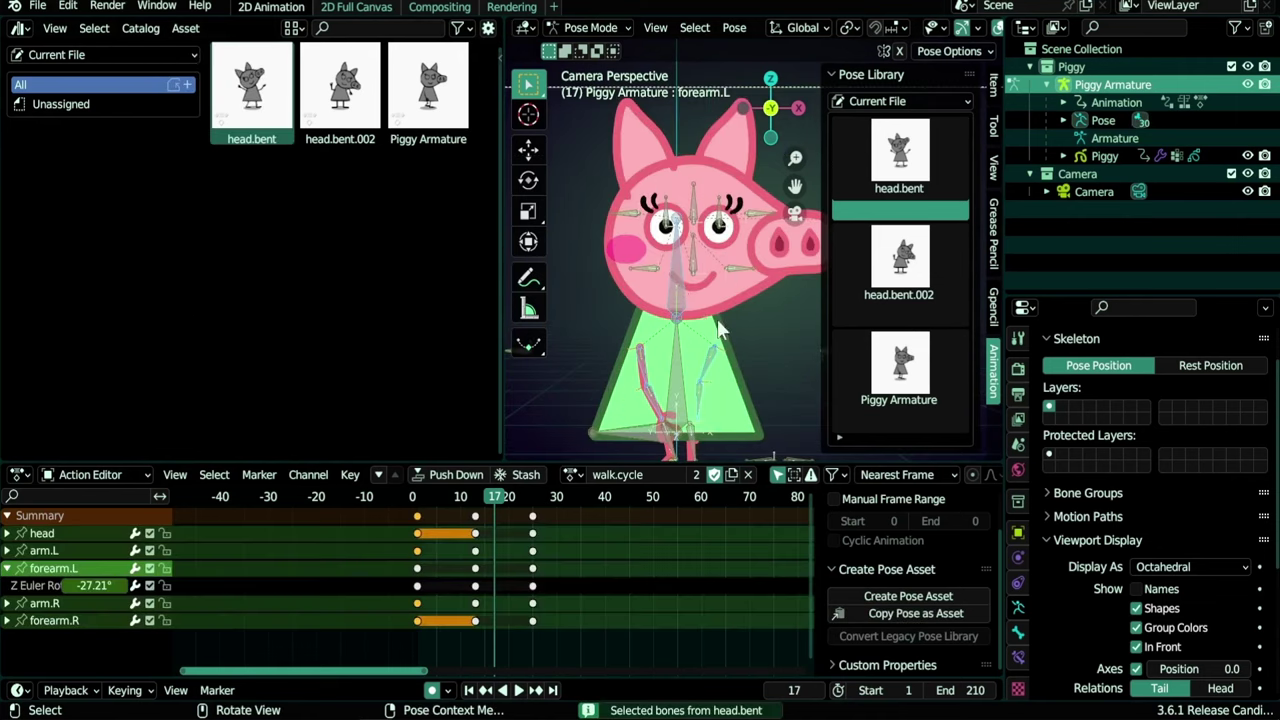
pyautogui.scroll(-2, 697, 383)
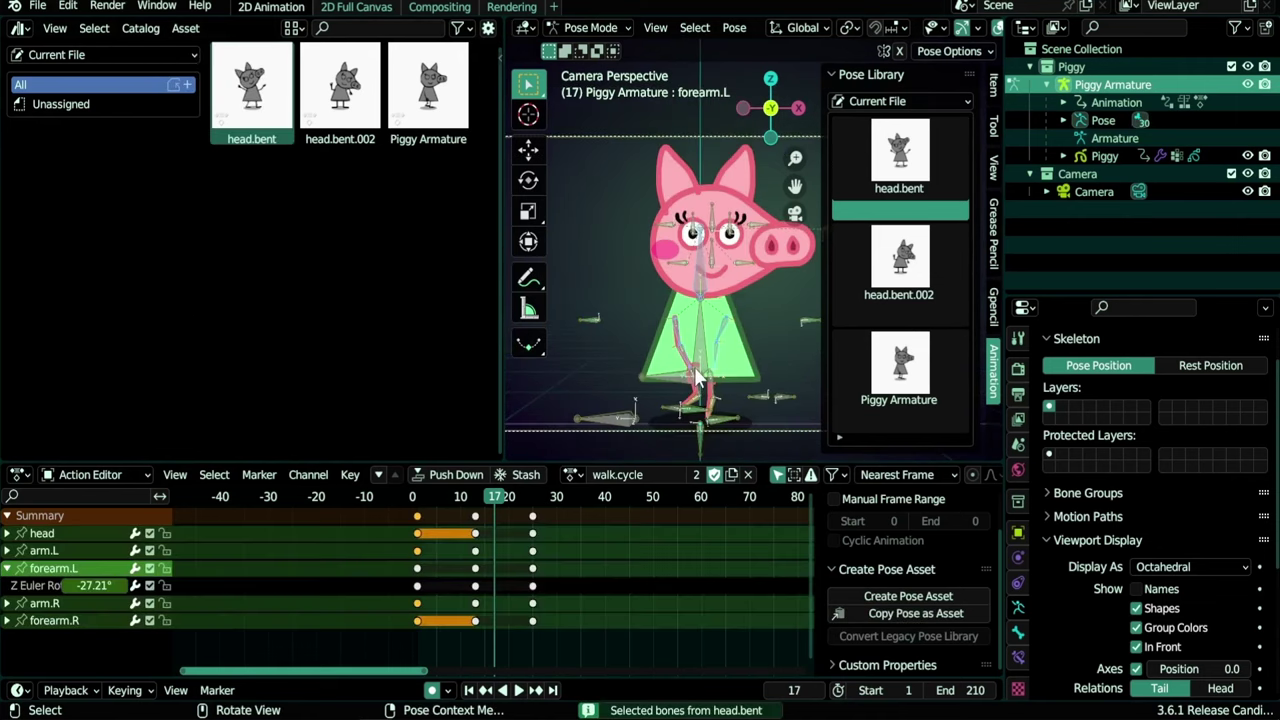
pyautogui.doubleClick(258, 108)
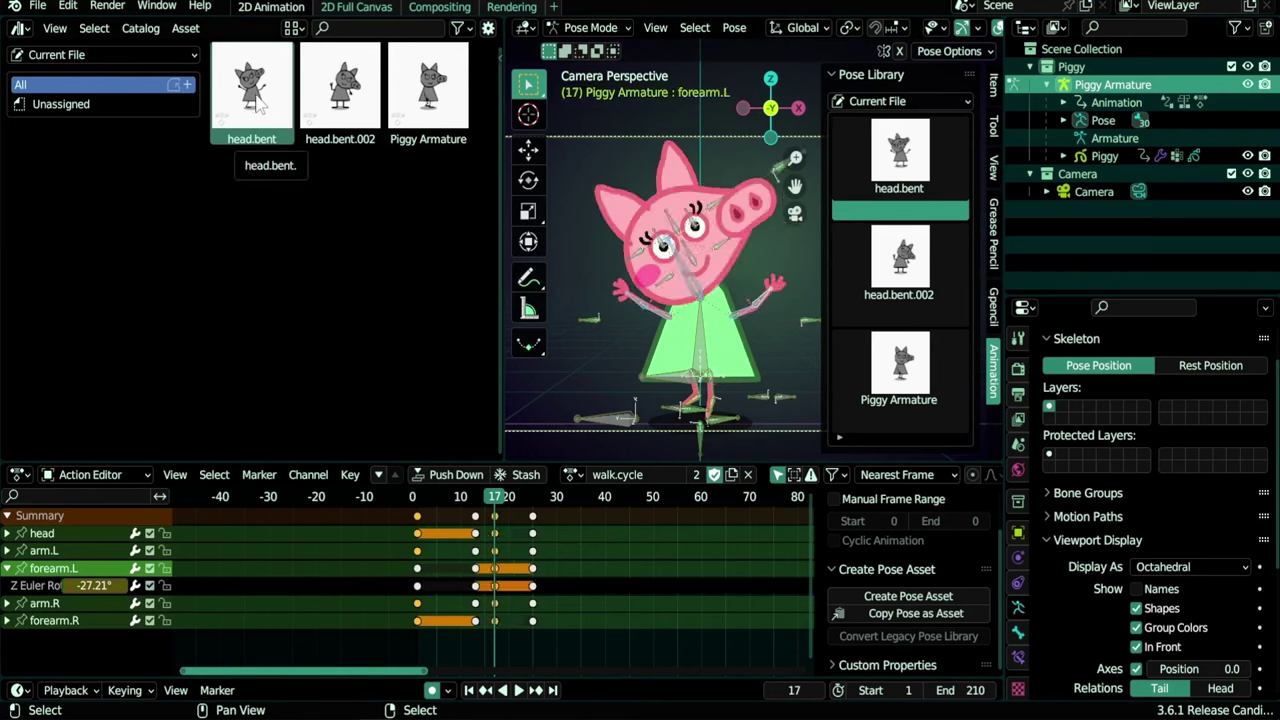
pyautogui.hotkey('ctrl', 'z')
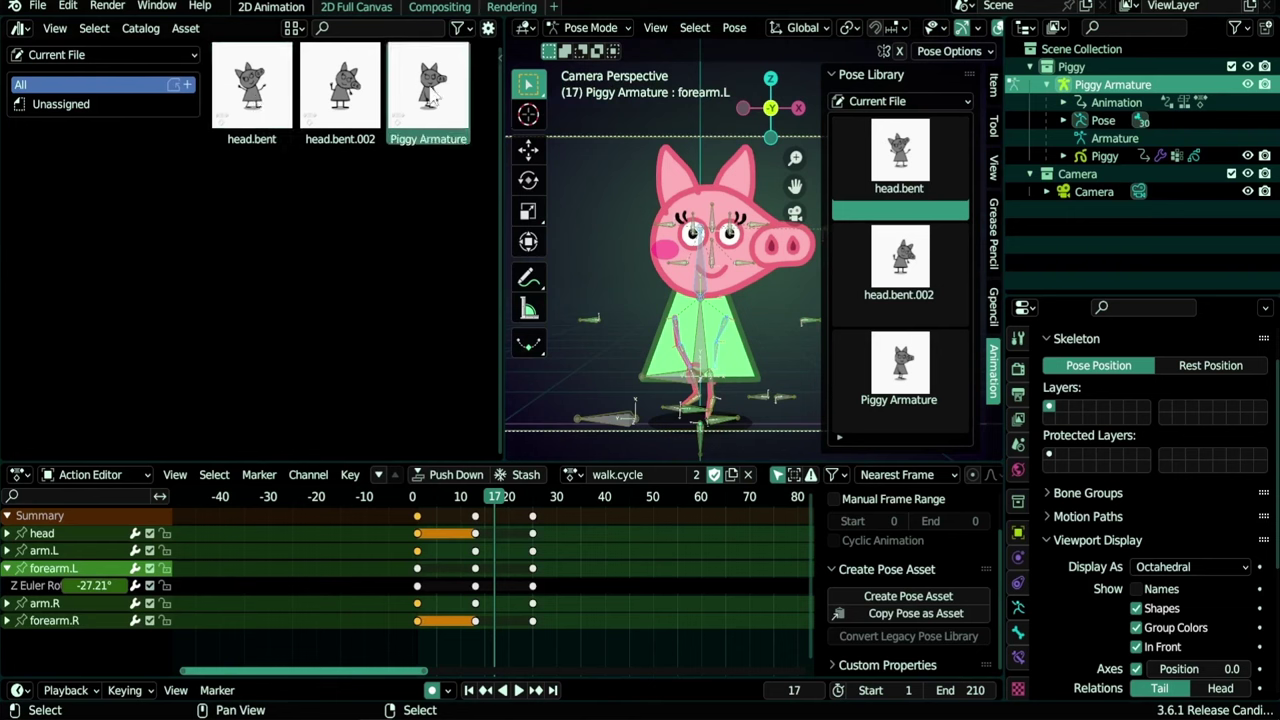
# Select the bones stored in the Piggy Armature pose asset, keyframe them at frame 17, and preview the playback
pyautogui.rightClick(433, 95)
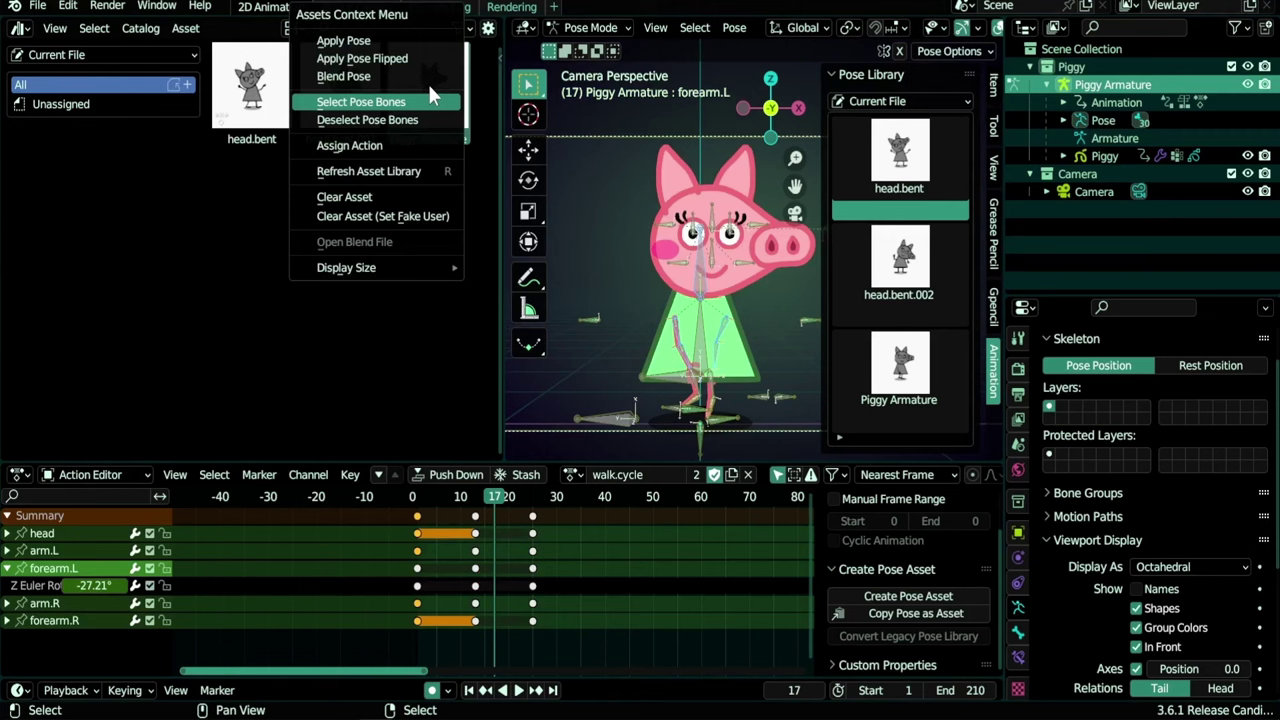
pyautogui.click(333, 104)
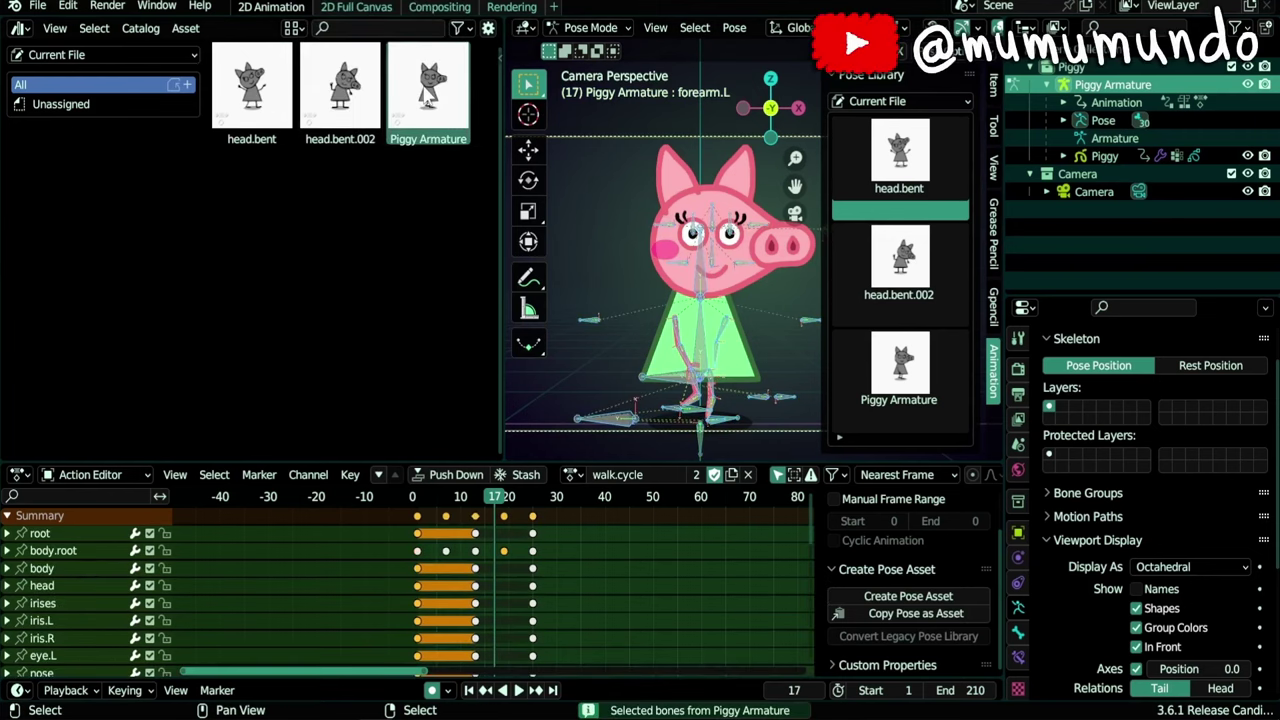
pyautogui.press('i')
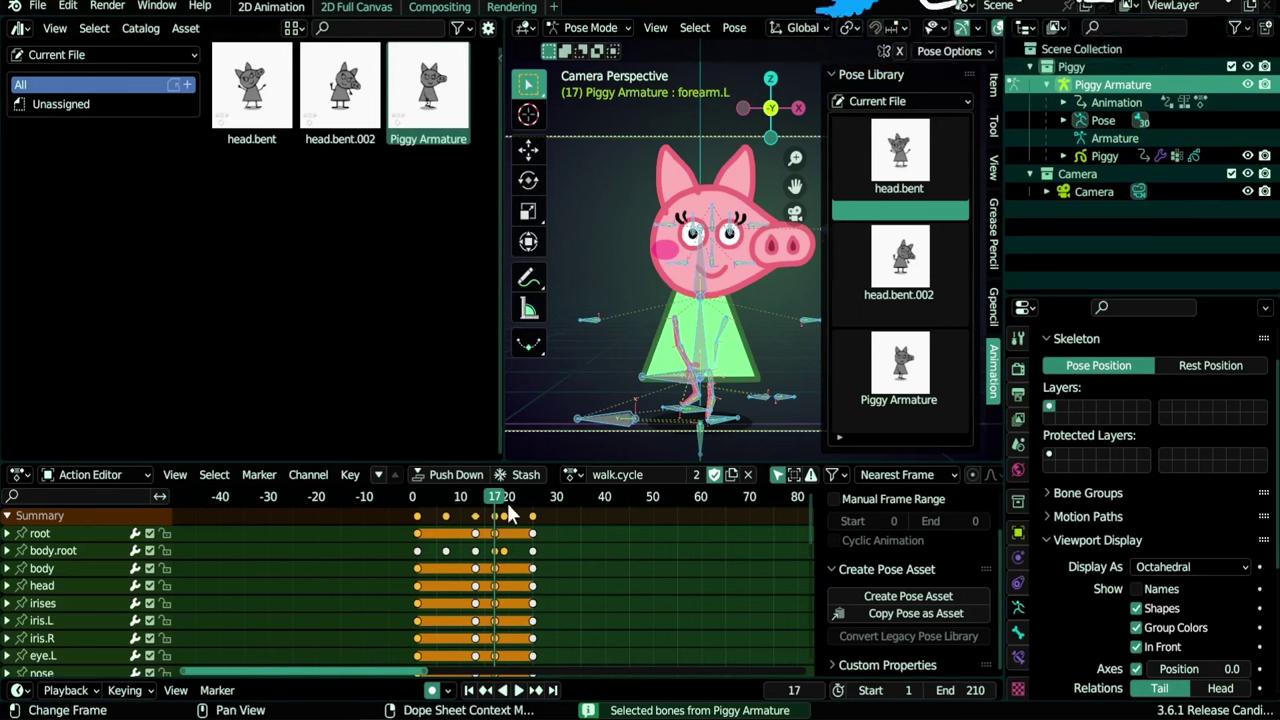
pyautogui.press('space')
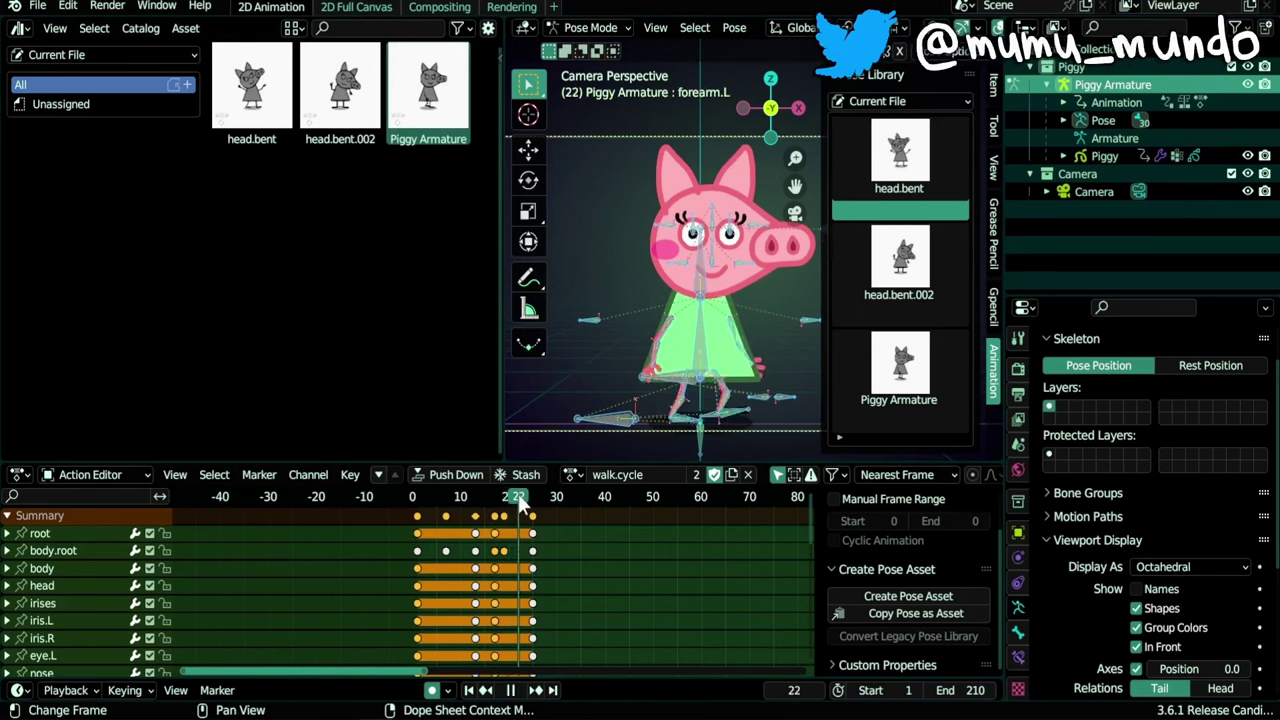
pyautogui.press('Escape')
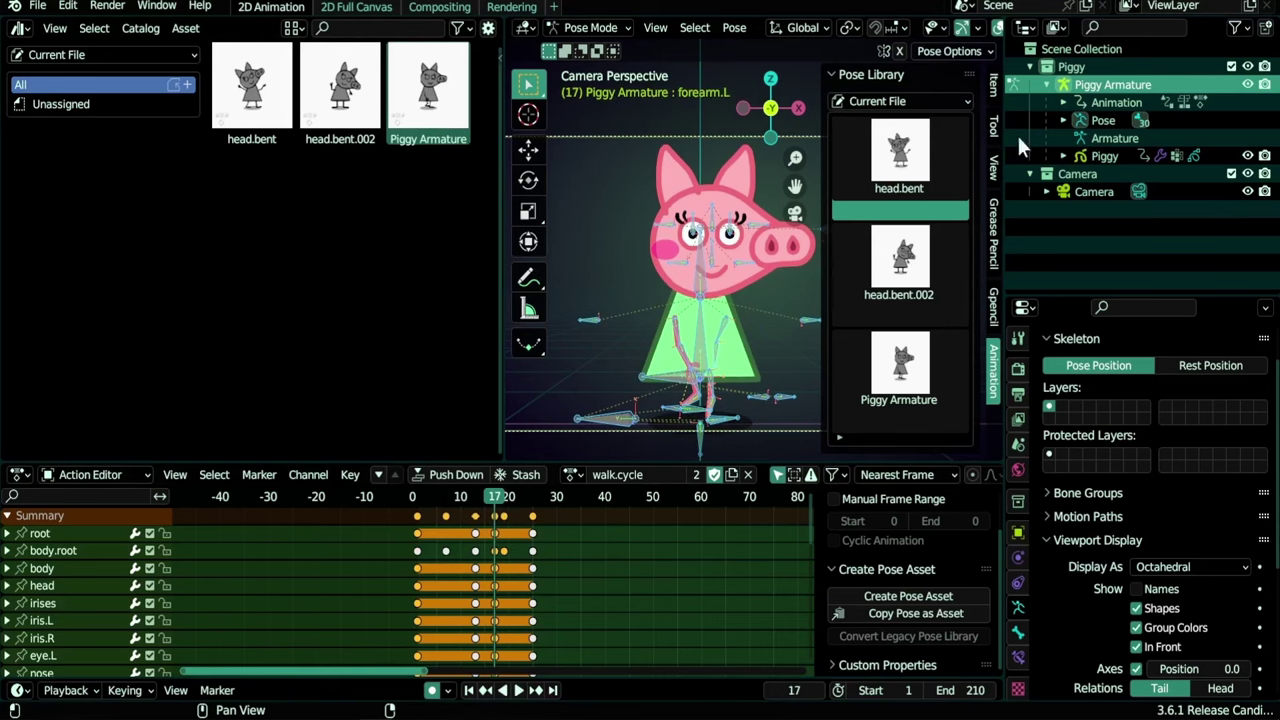
# Show the bone transform values and examine which channels are keyed on the body and arm bones in walk.cycle
pyautogui.click(995, 84)
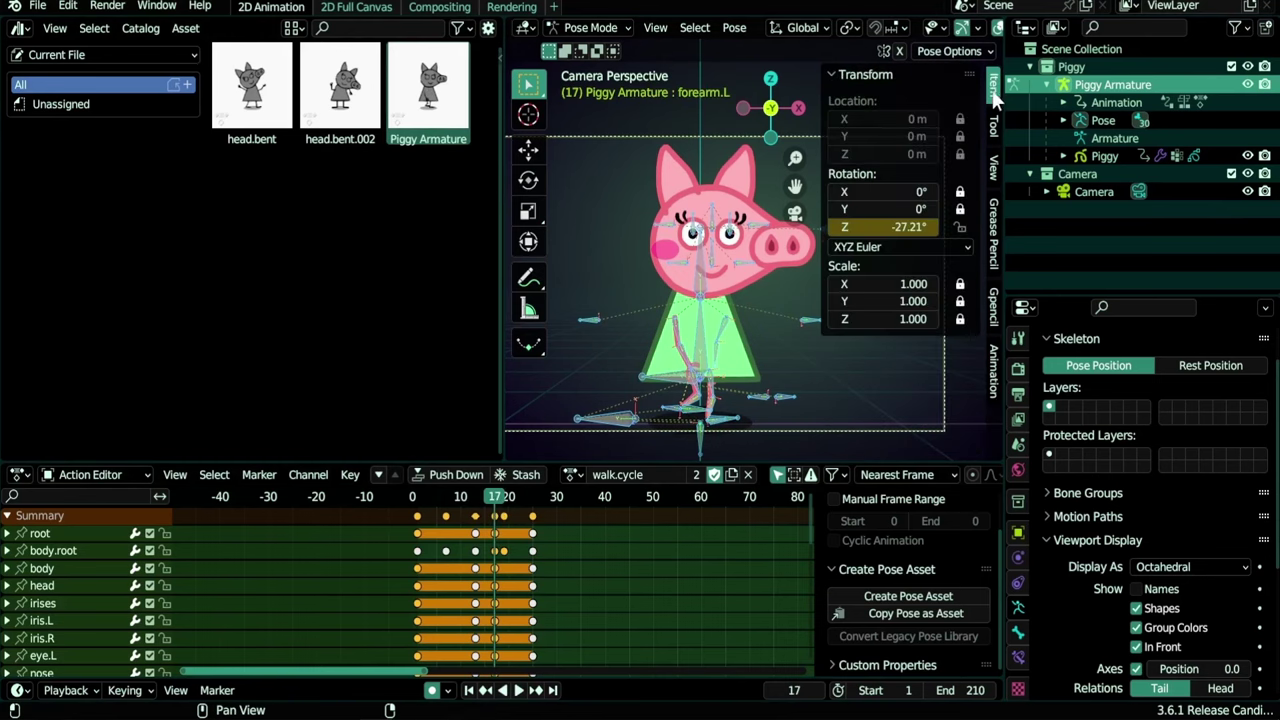
pyautogui.click(700, 290)
pyautogui.click(712, 360)
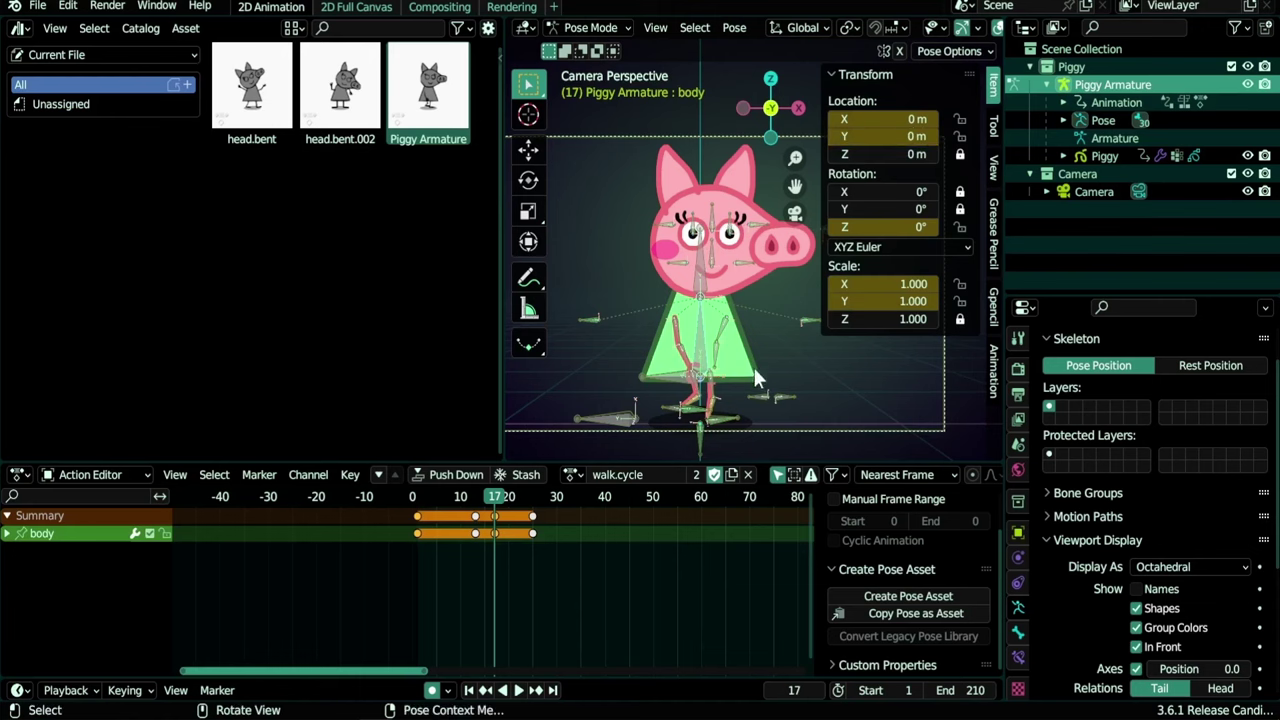
pyautogui.click(720, 350)
pyautogui.click(681, 345)
pyautogui.click(680, 330)
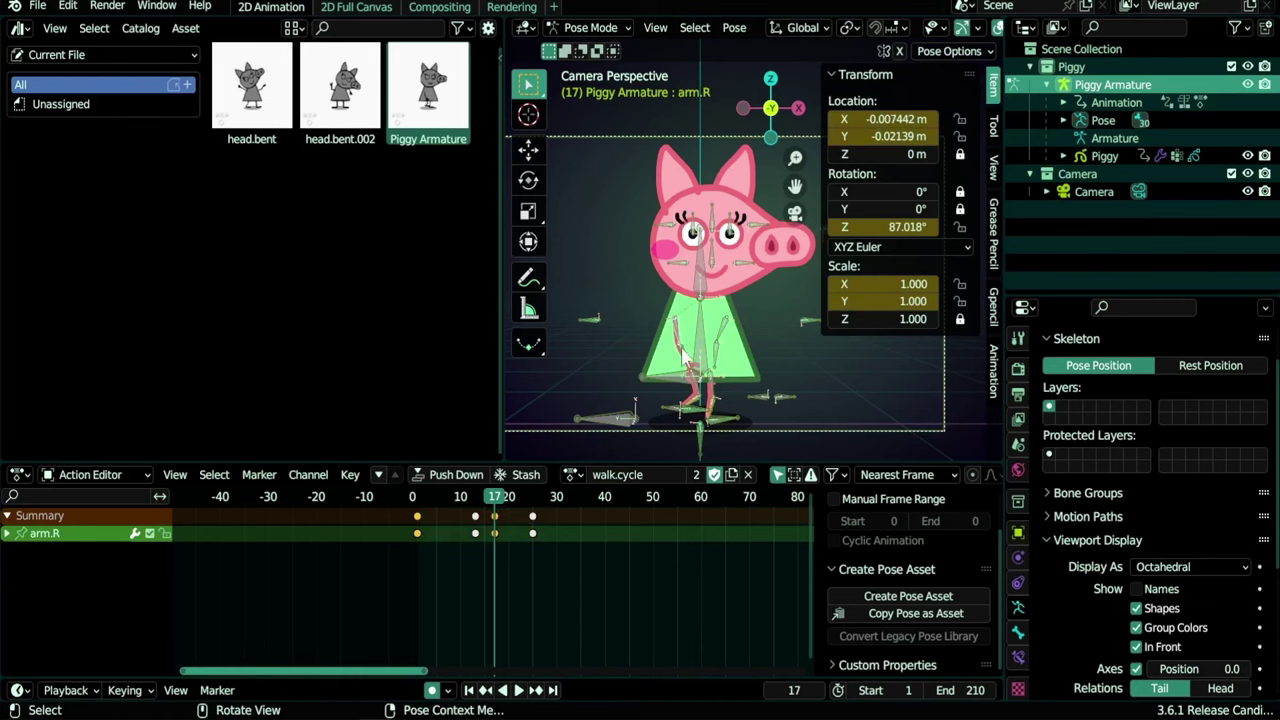
pyautogui.click(720, 365)
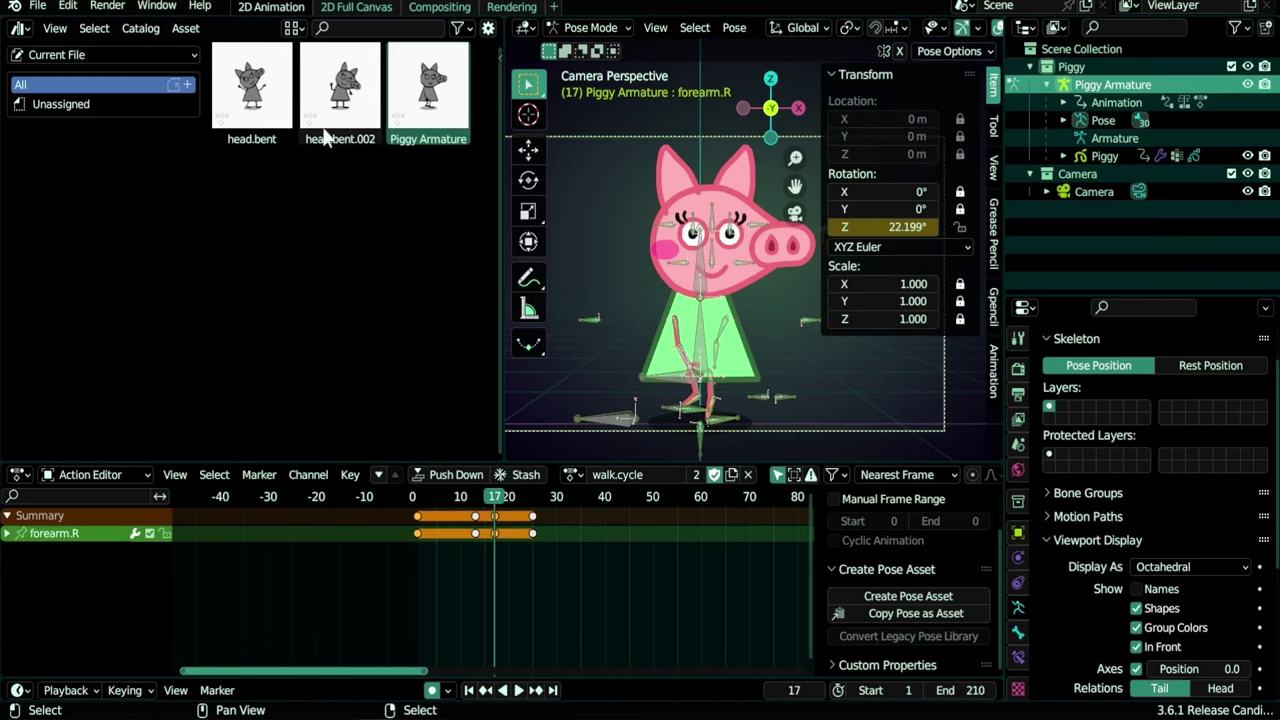
# Load the head.bent.002 action on the armature and go to frame 1
pyautogui.click(572, 476)
pyautogui.click(618, 536)
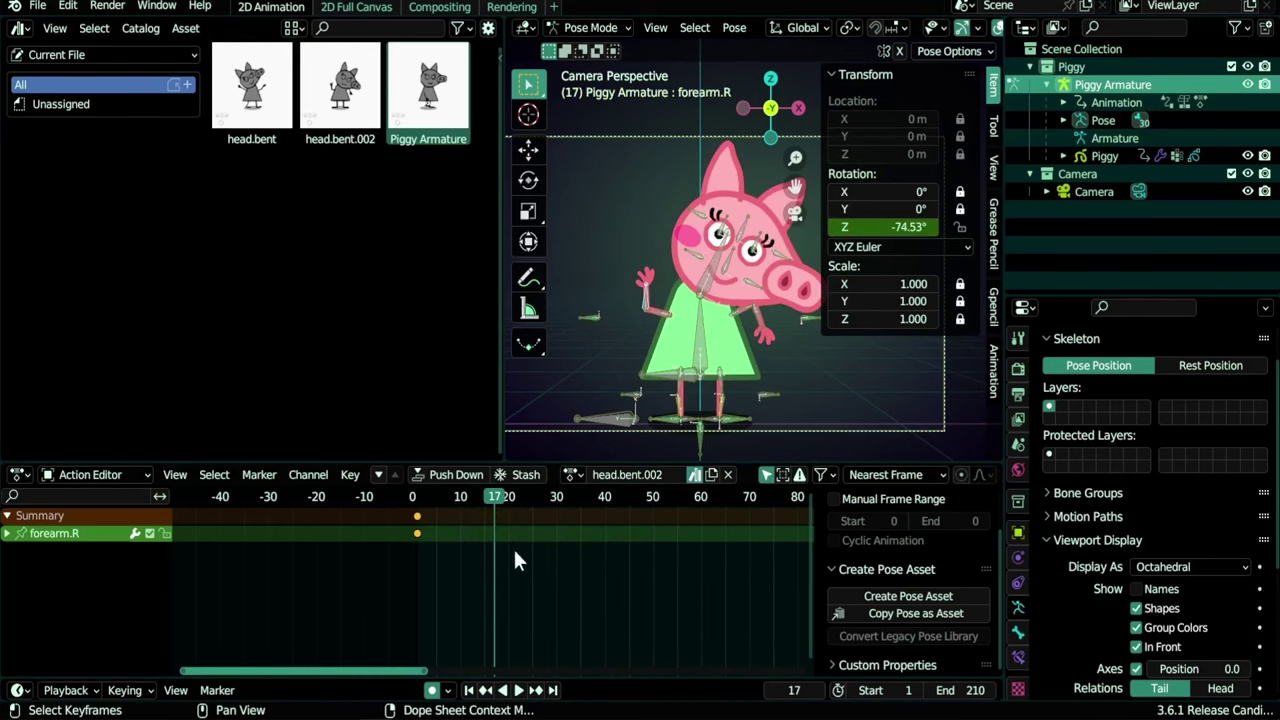
pyautogui.hotkey('shift', 'Left')
# Examine the keyed transform channels of individual face, arm and leg pole bones in head.bent.002
pyautogui.click(709, 325)
pyautogui.click(714, 274)
pyautogui.click(750, 245)
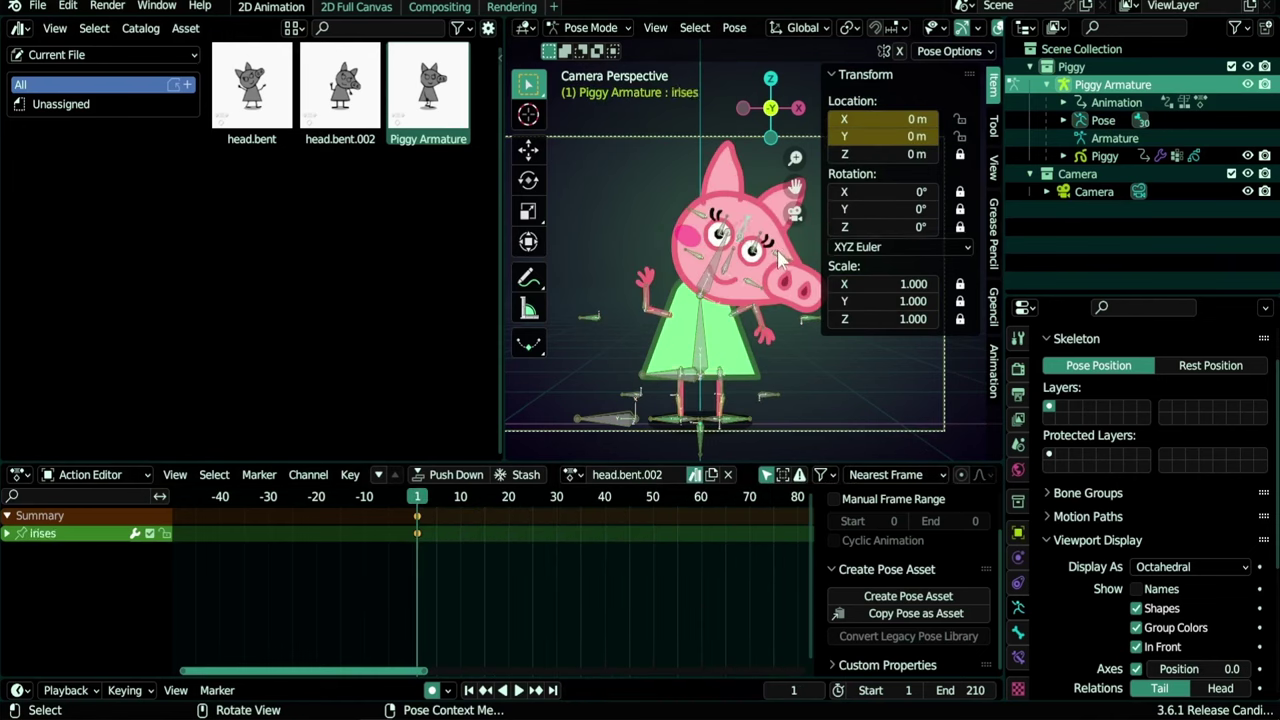
pyautogui.click(776, 250)
pyautogui.click(778, 288)
pyautogui.click(765, 335)
pyautogui.click(768, 398)
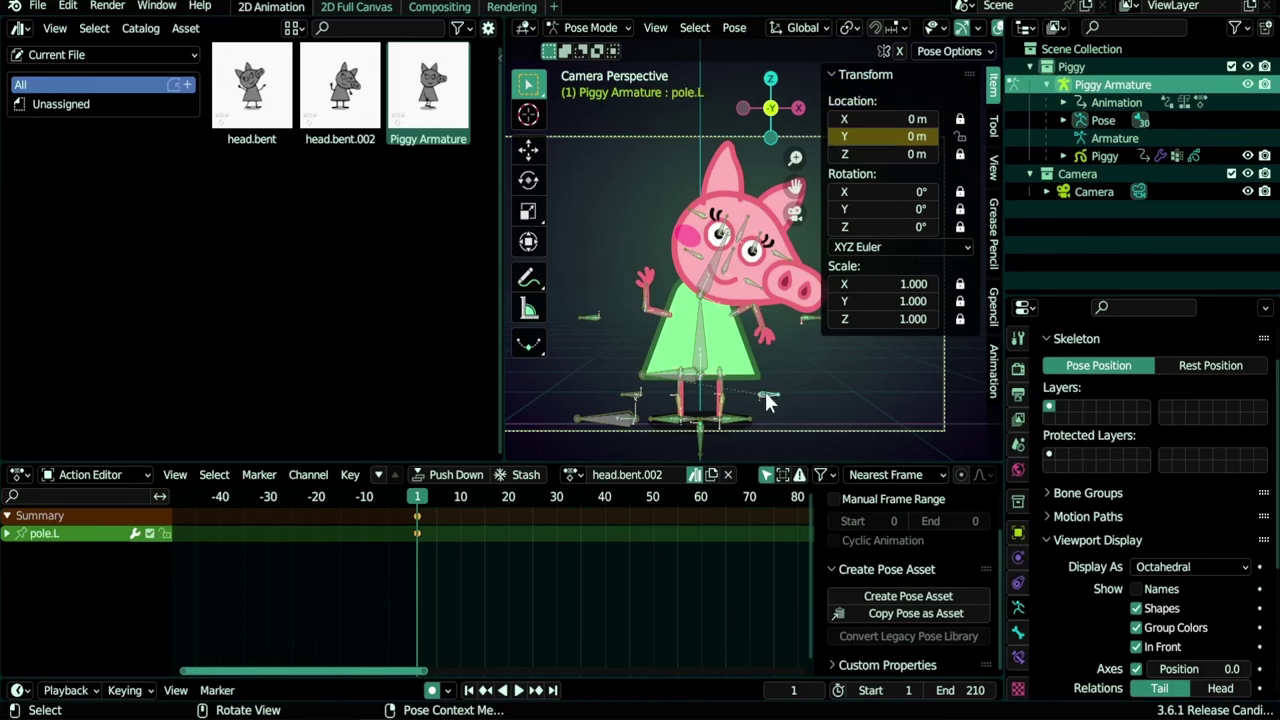
# Load the head.bent action on the armature, go to frame 130, and examine the head bone's keyed channels
pyautogui.click(576, 475)
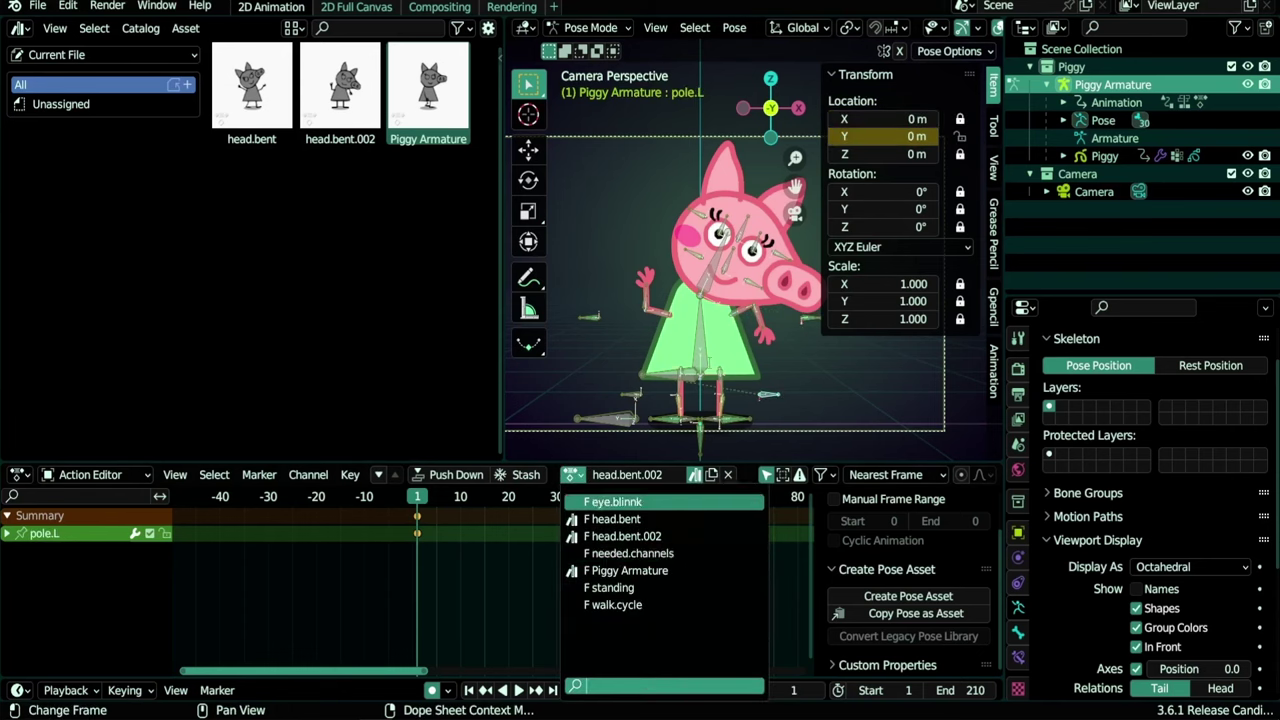
pyautogui.click(700, 365)
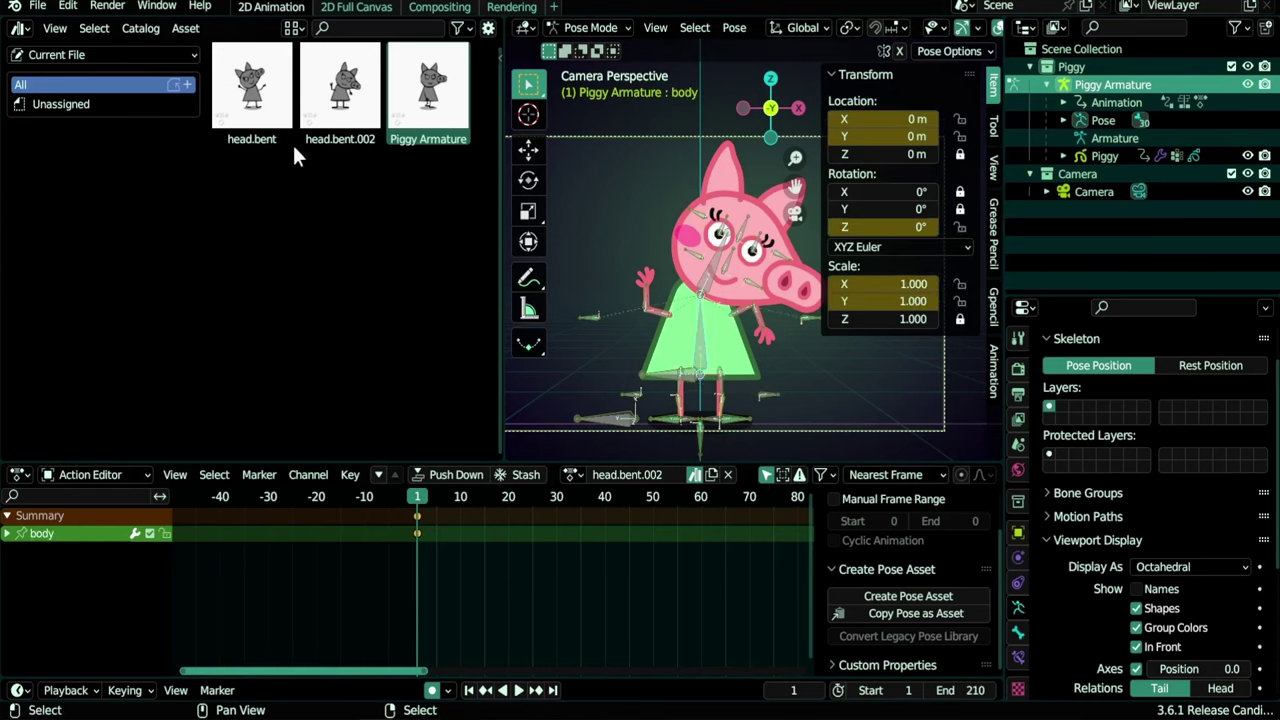
pyautogui.click(580, 475)
pyautogui.click(600, 568)
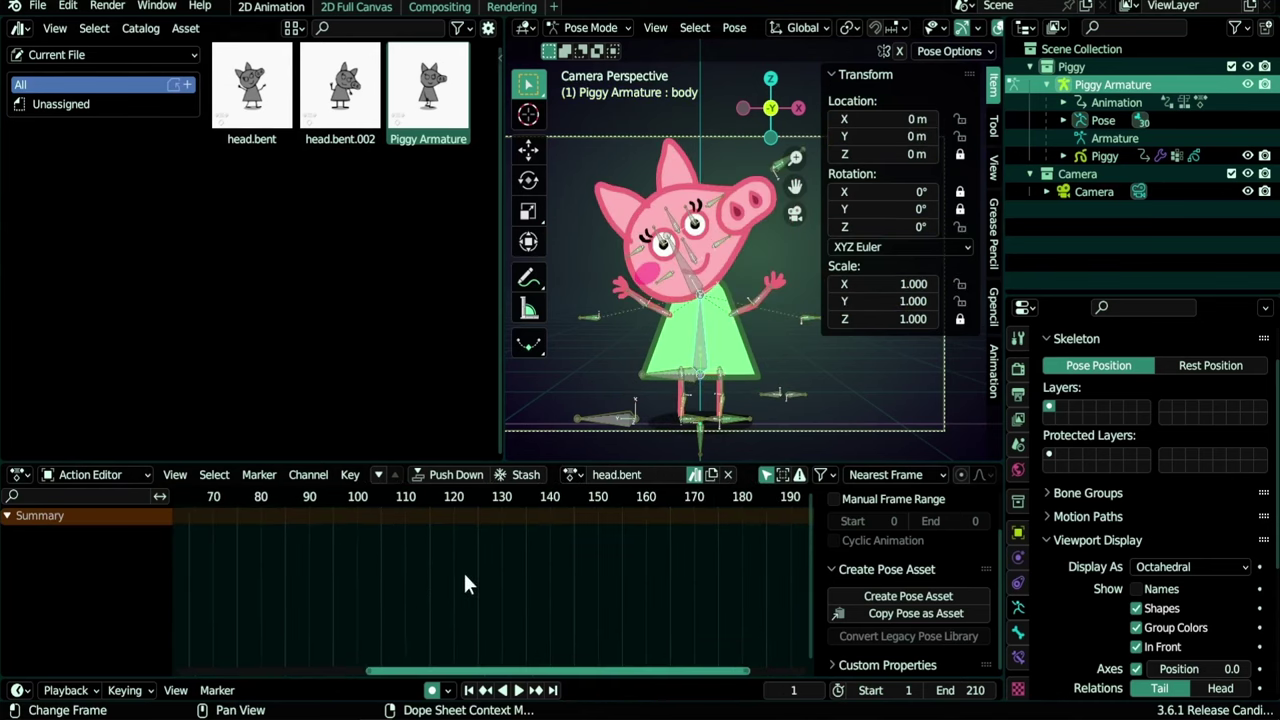
pyautogui.scroll(-3, 466, 580)
pyautogui.press('a')
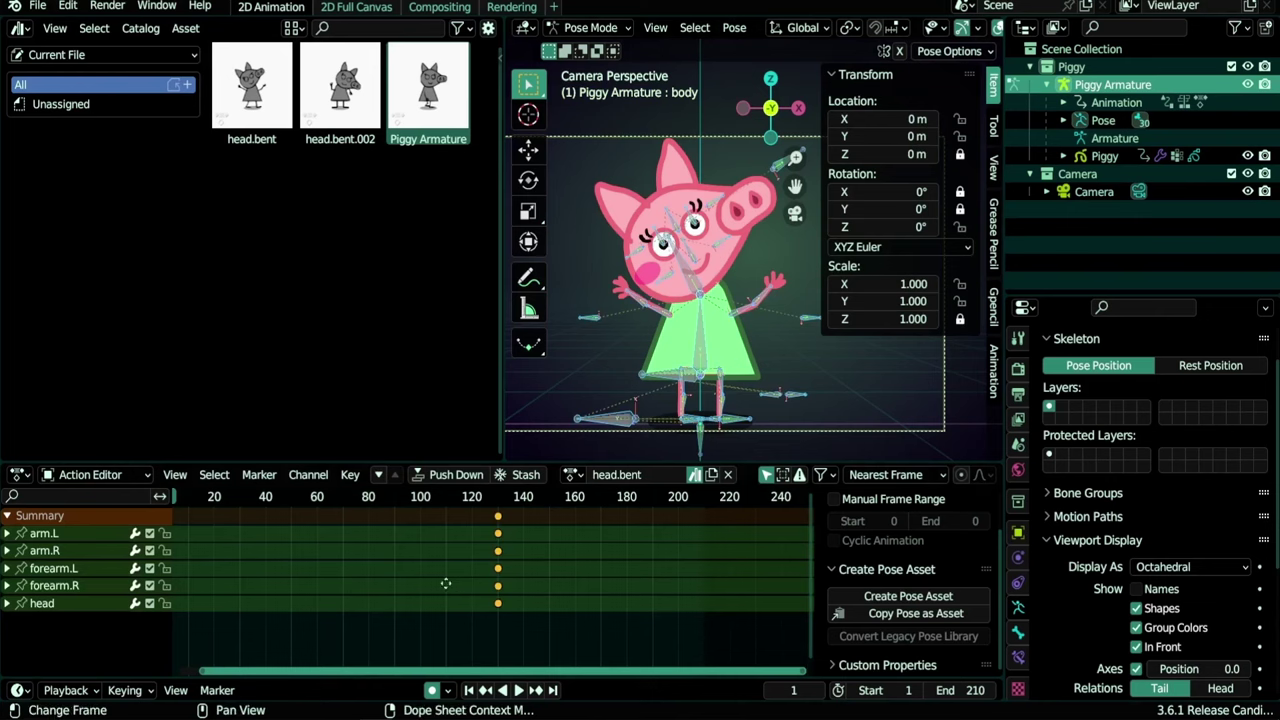
pyautogui.click(541, 496)
pyautogui.click(700, 298)
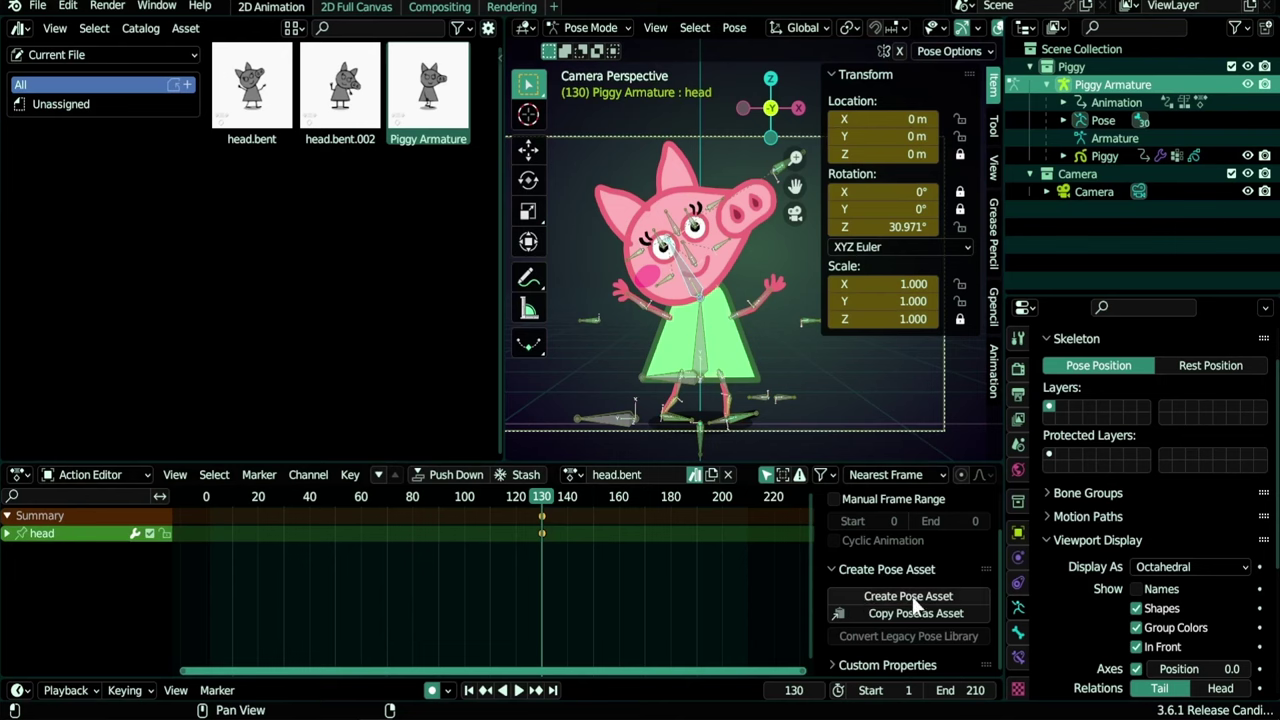
# Load the needed.channels action on the armature
pyautogui.click(571, 474)
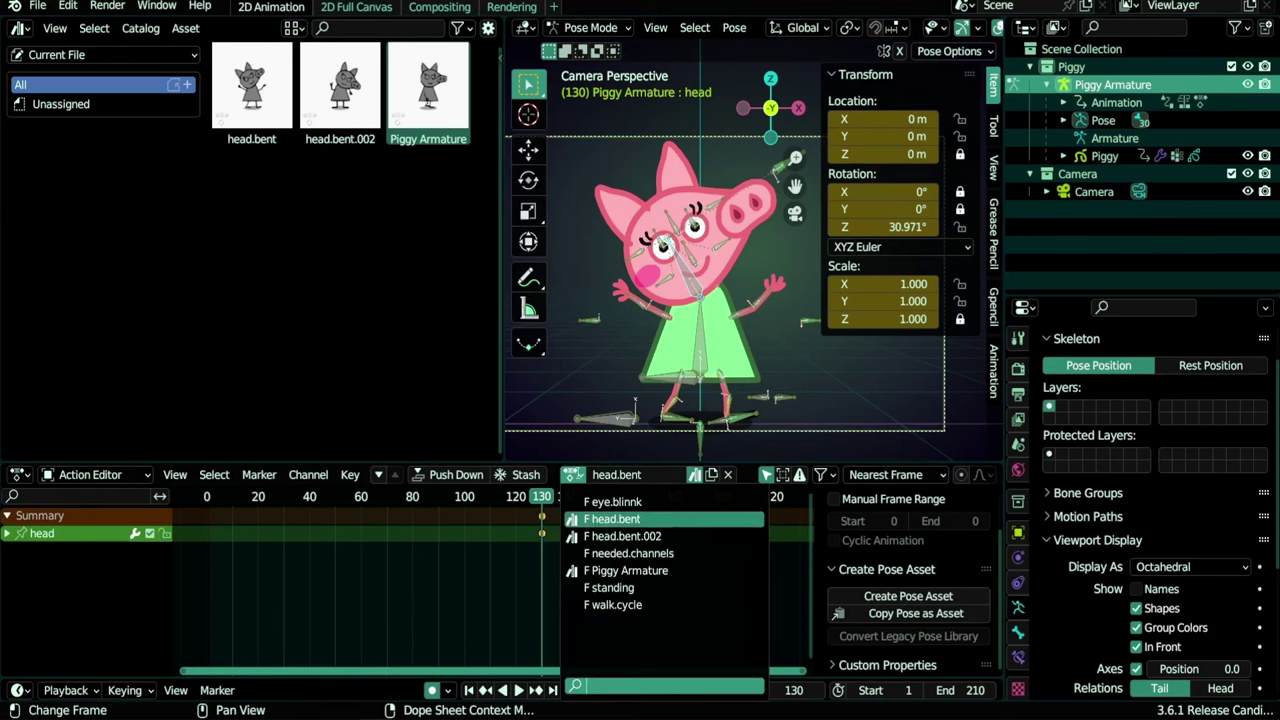
pyautogui.click(611, 561)
pyautogui.keyDown('ctrl'); pyautogui.scroll(3, 341, 553); pyautogui.keyUp('ctrl')
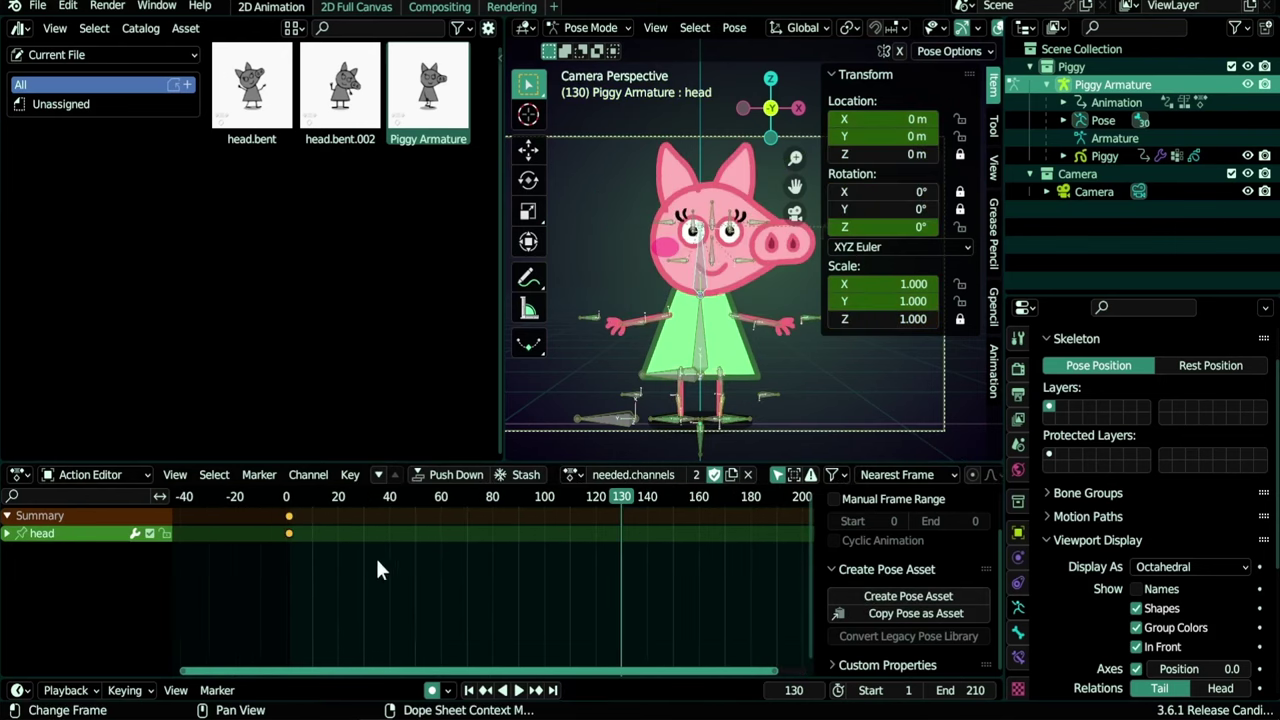
# Apply the head.bent pose to only the head bone at frame 130, and delete the resulting keyframe
pyautogui.click(266, 97)
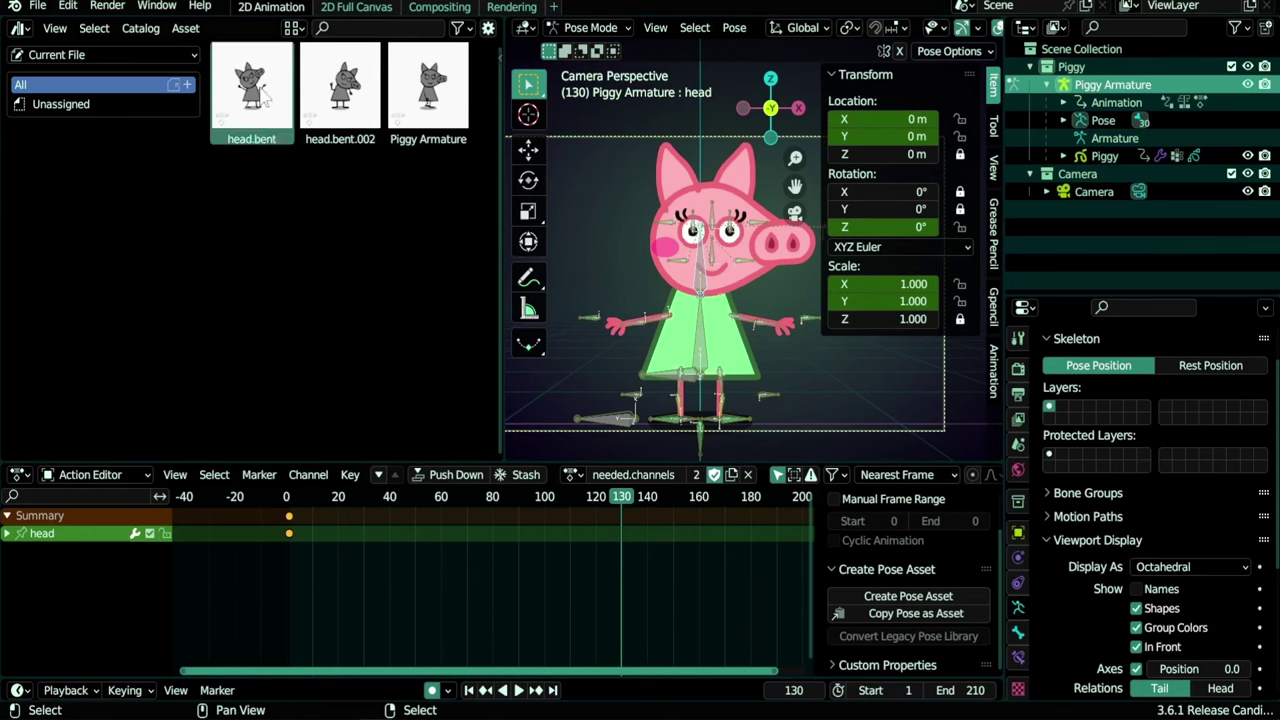
pyautogui.doubleClick(266, 92)
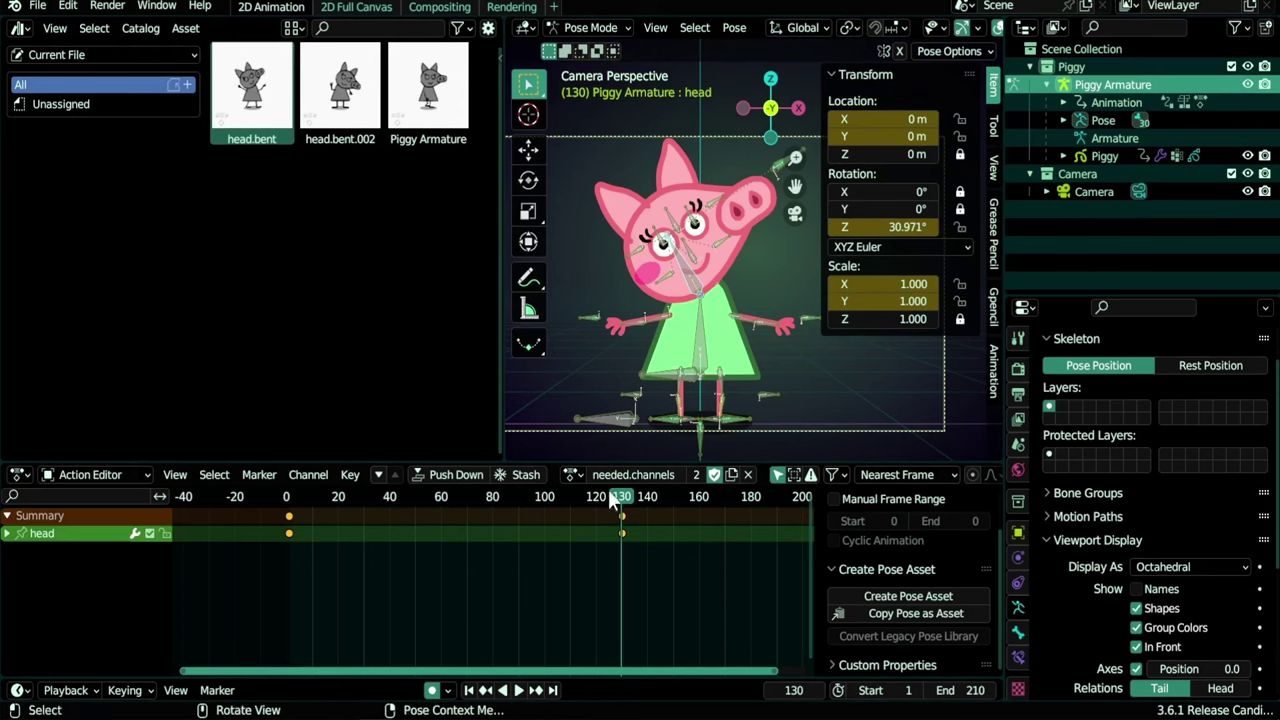
pyautogui.click(622, 533)
pyautogui.press('Delete')
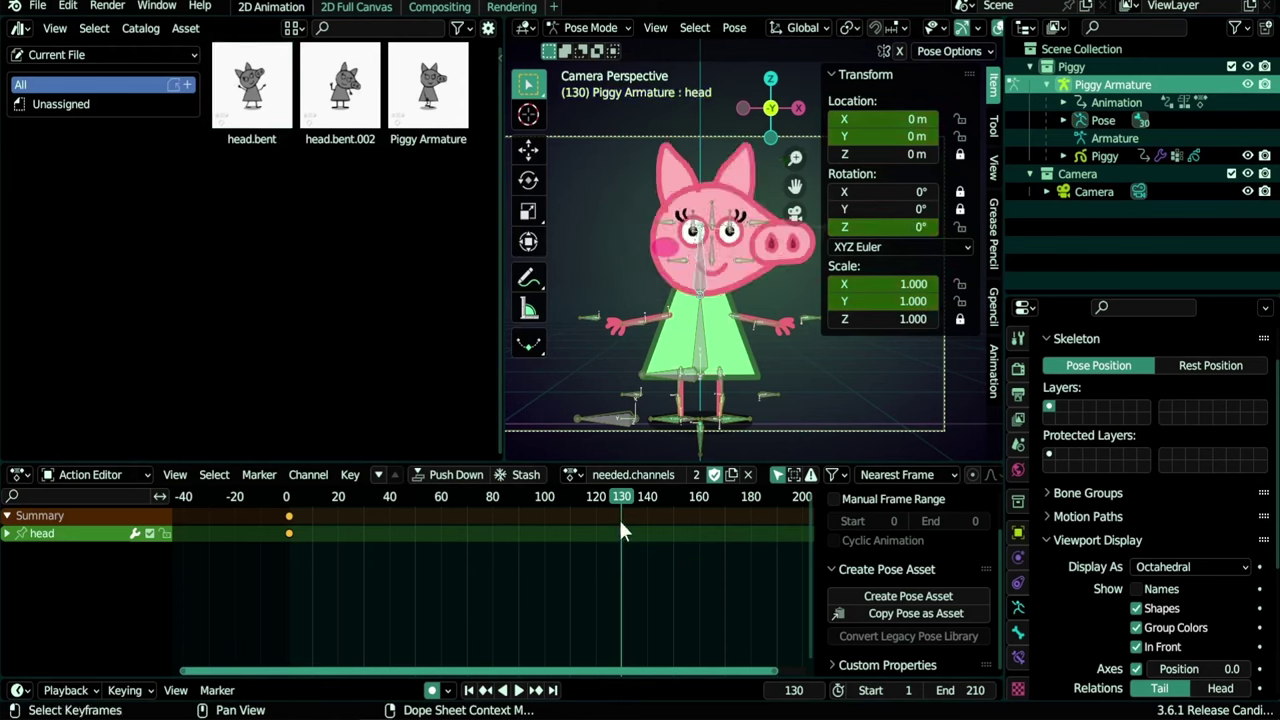
# Unlink the action, go to frame 114, and try out the Piggy Armature, head.bent.002 and head.bent poses
pyautogui.click(749, 473)
pyautogui.moveTo(506, 564); pyautogui.dragTo(504, 565, button='middle')
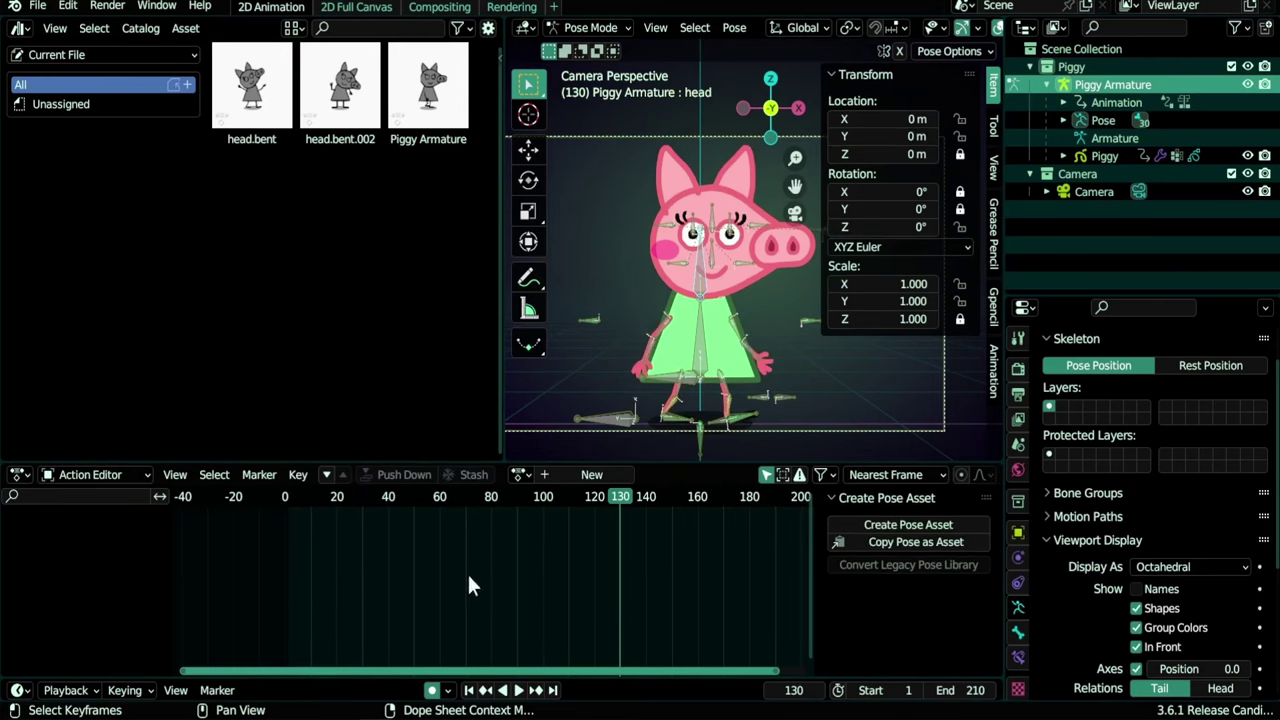
pyautogui.click(578, 503)
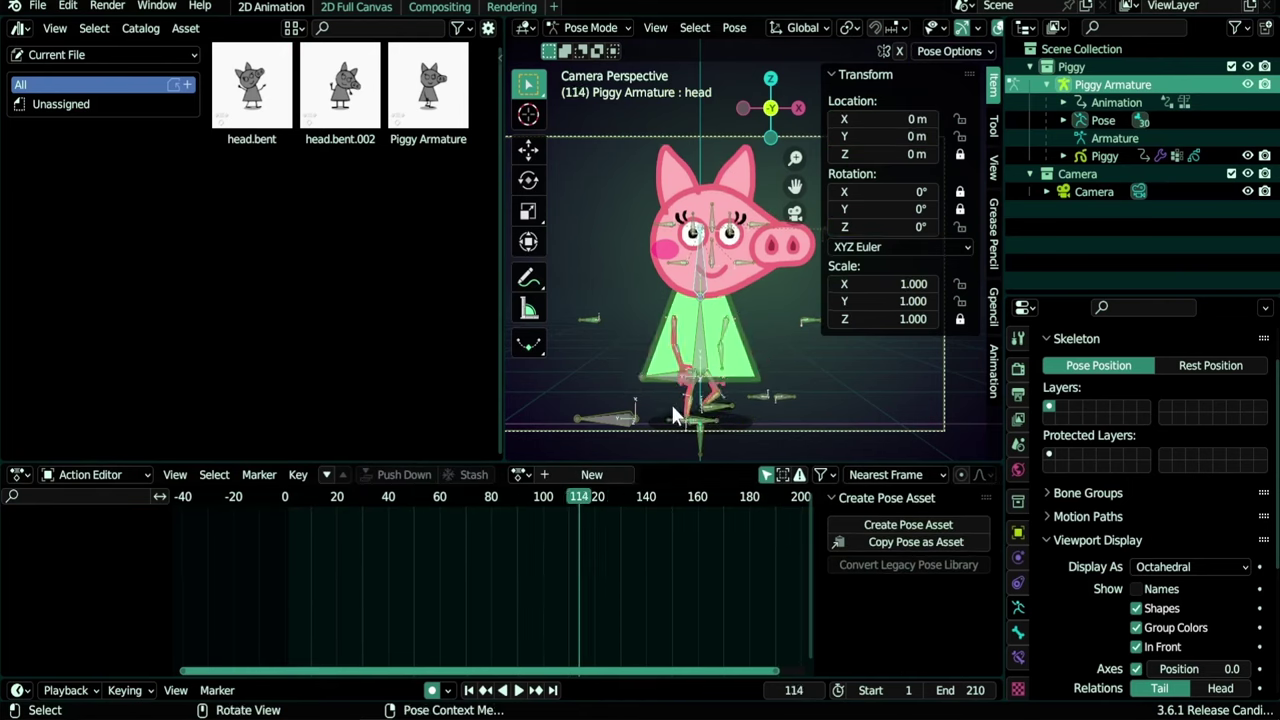
pyautogui.doubleClick(443, 108)
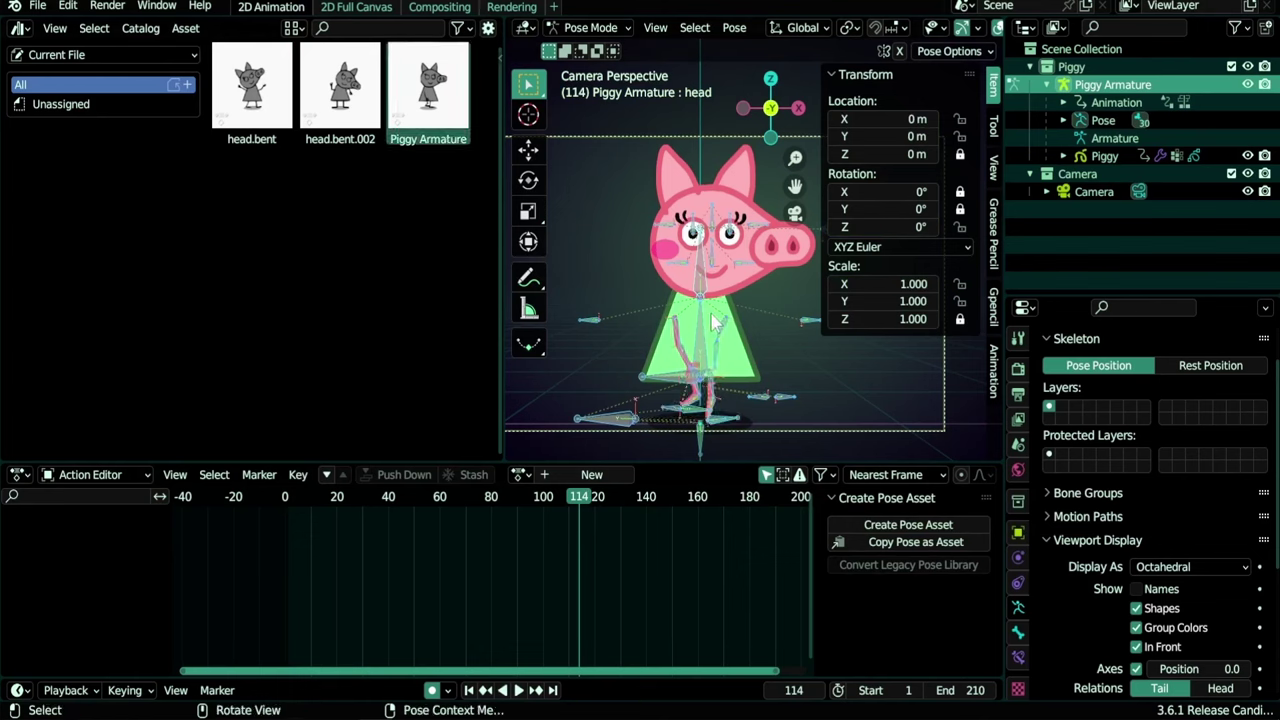
pyautogui.doubleClick(340, 88)
pyautogui.doubleClick(251, 88)
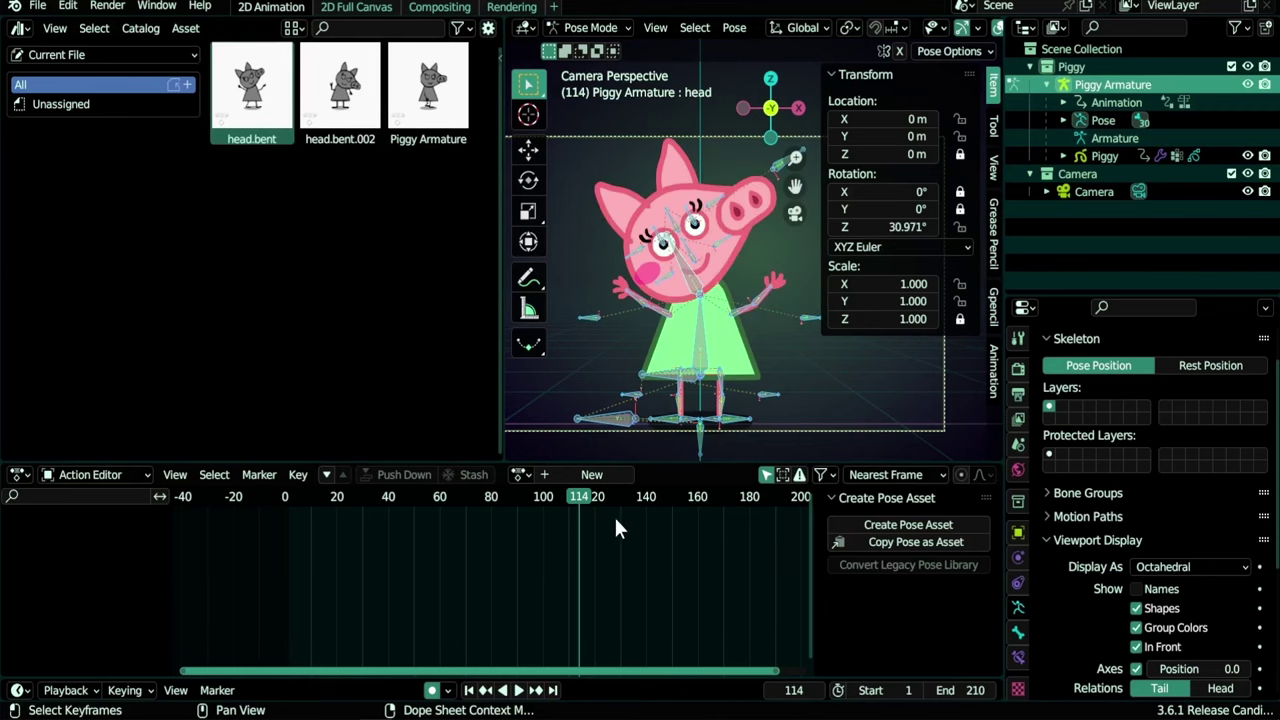
pyautogui.doubleClick(432, 110)
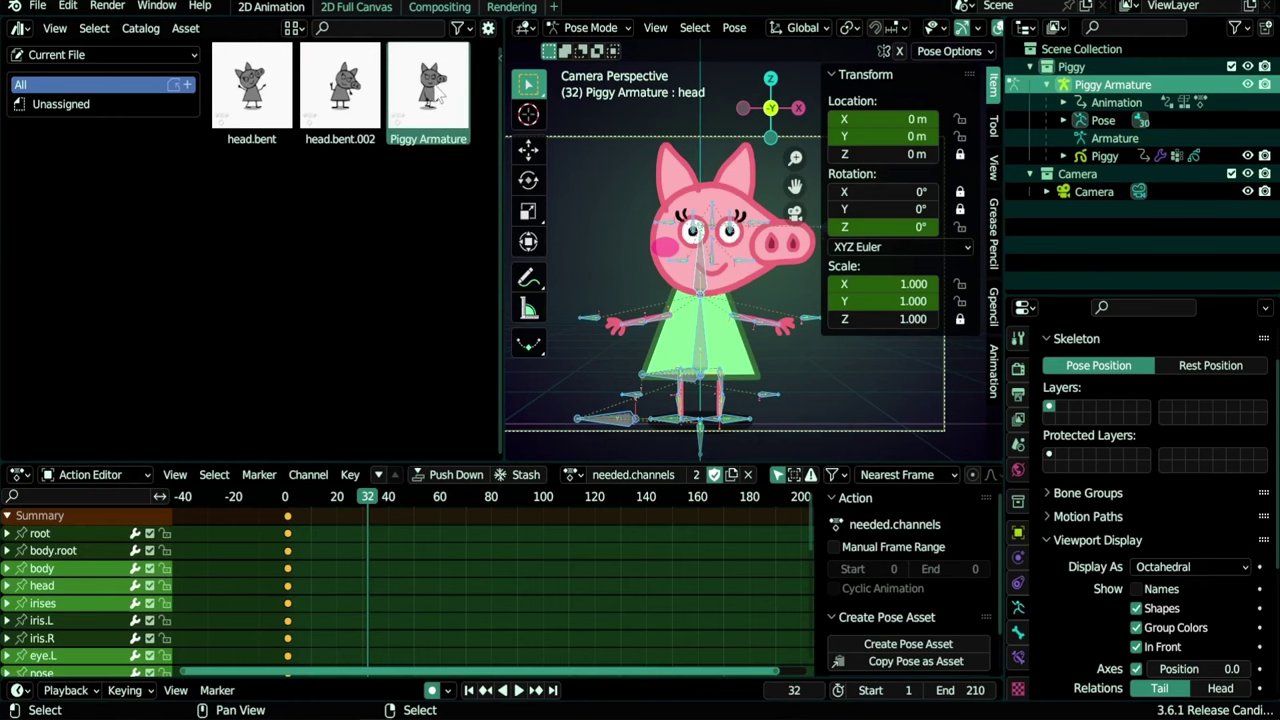
# Move the Camera along the global Y axis to about -2.42 m
pyautogui.click(1082, 191)
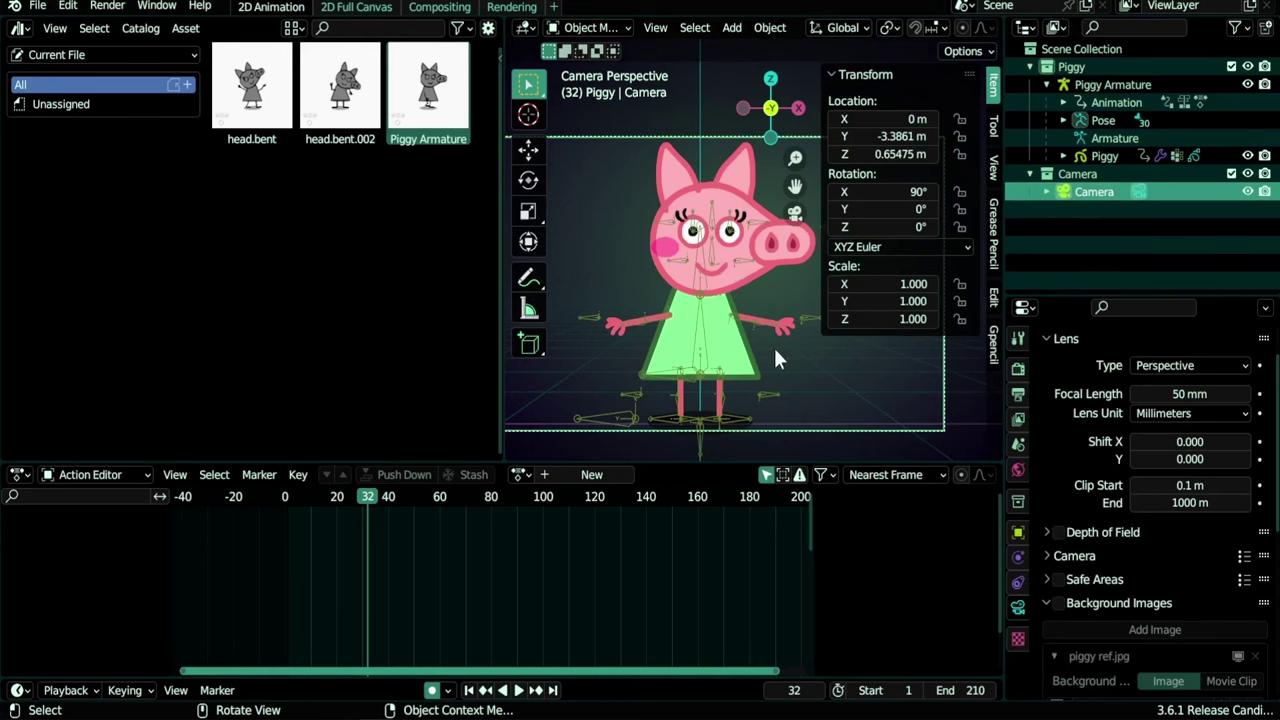
pyautogui.press('g')
pyautogui.press('y')
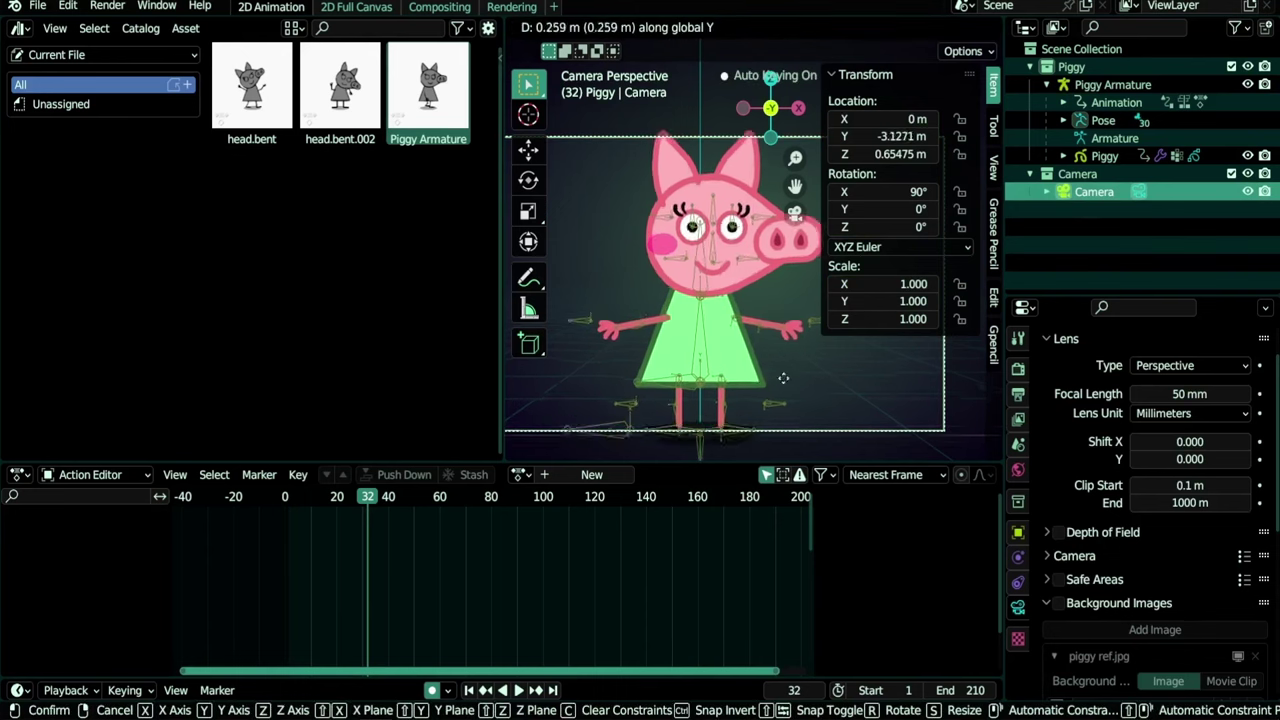
pyautogui.click(740, 268)
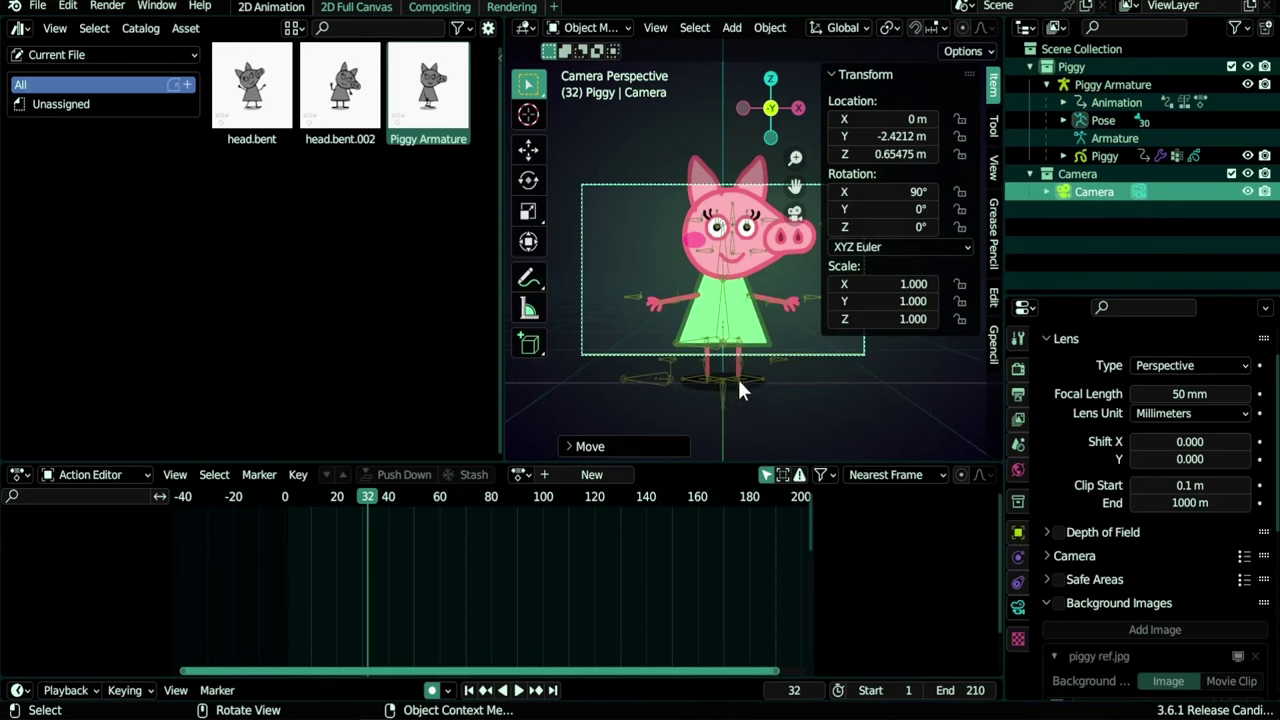
pyautogui.scroll(-2, 646, 255)
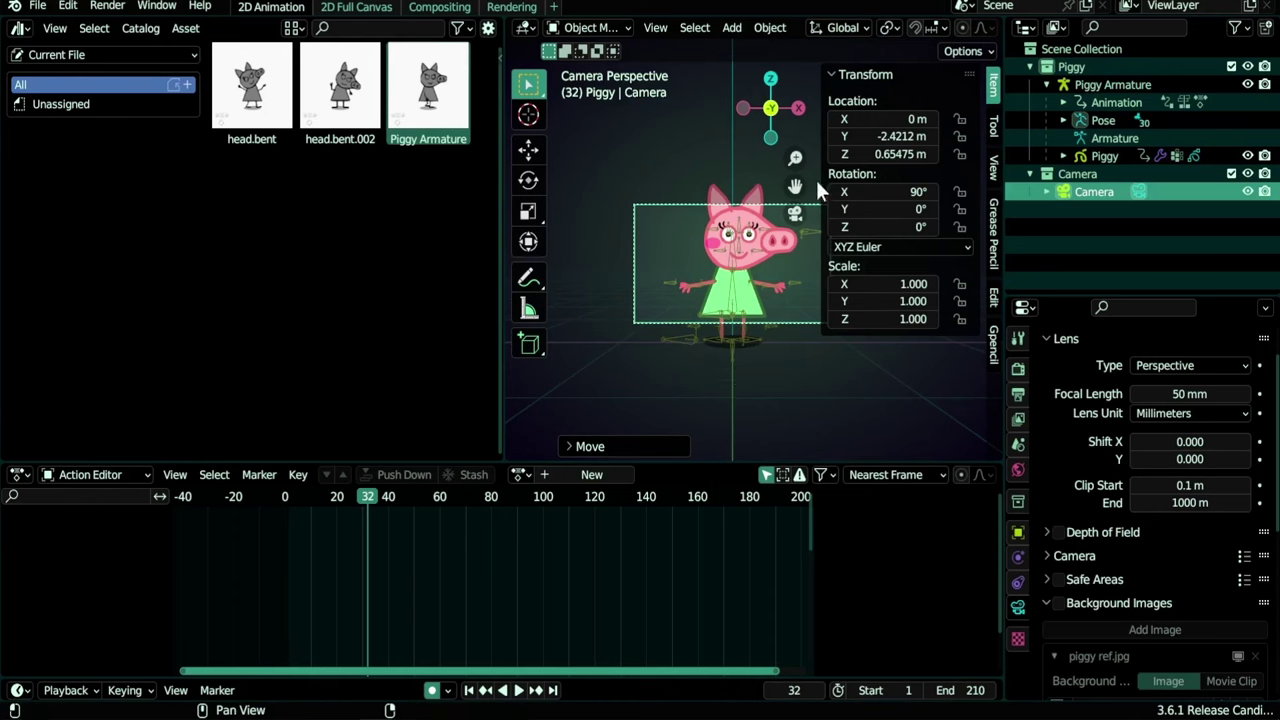
pyautogui.scroll(1, 816, 180)
# Set the render output's horizontal resolution to 1080 px
pyautogui.click(1018, 395)
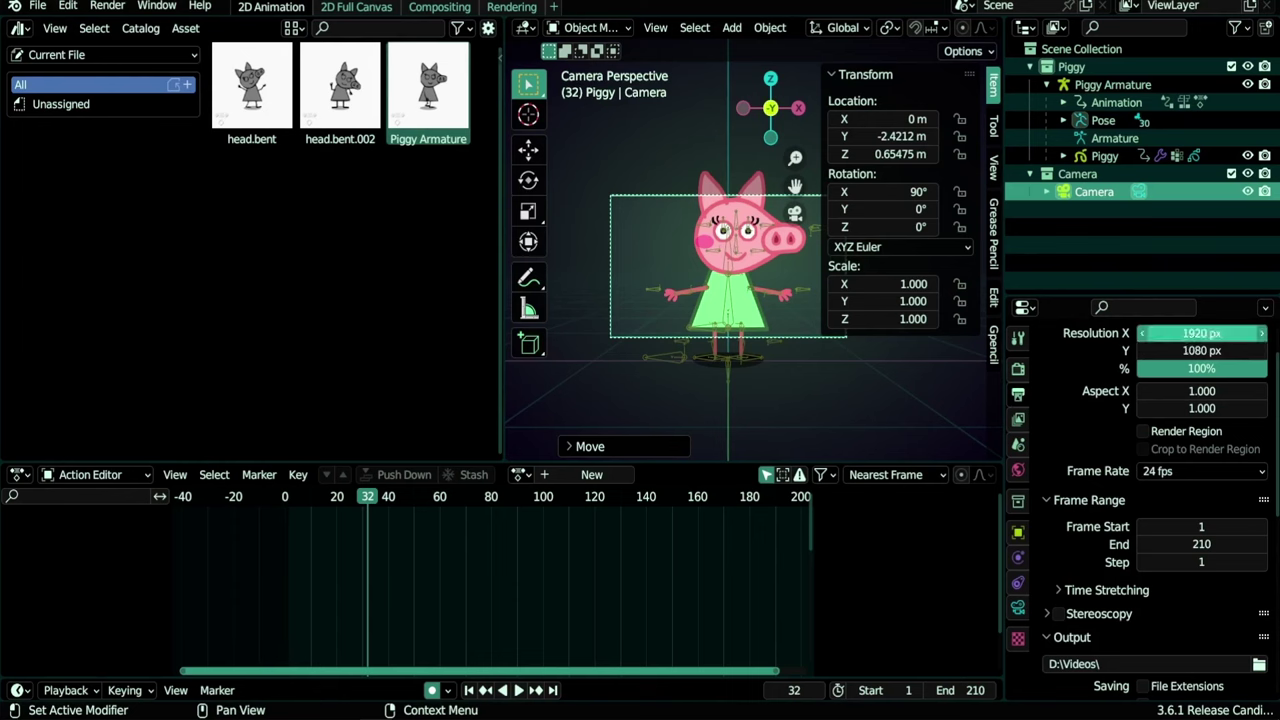
pyautogui.click(1190, 333)
pyautogui.write('1080')
pyautogui.press('Return')
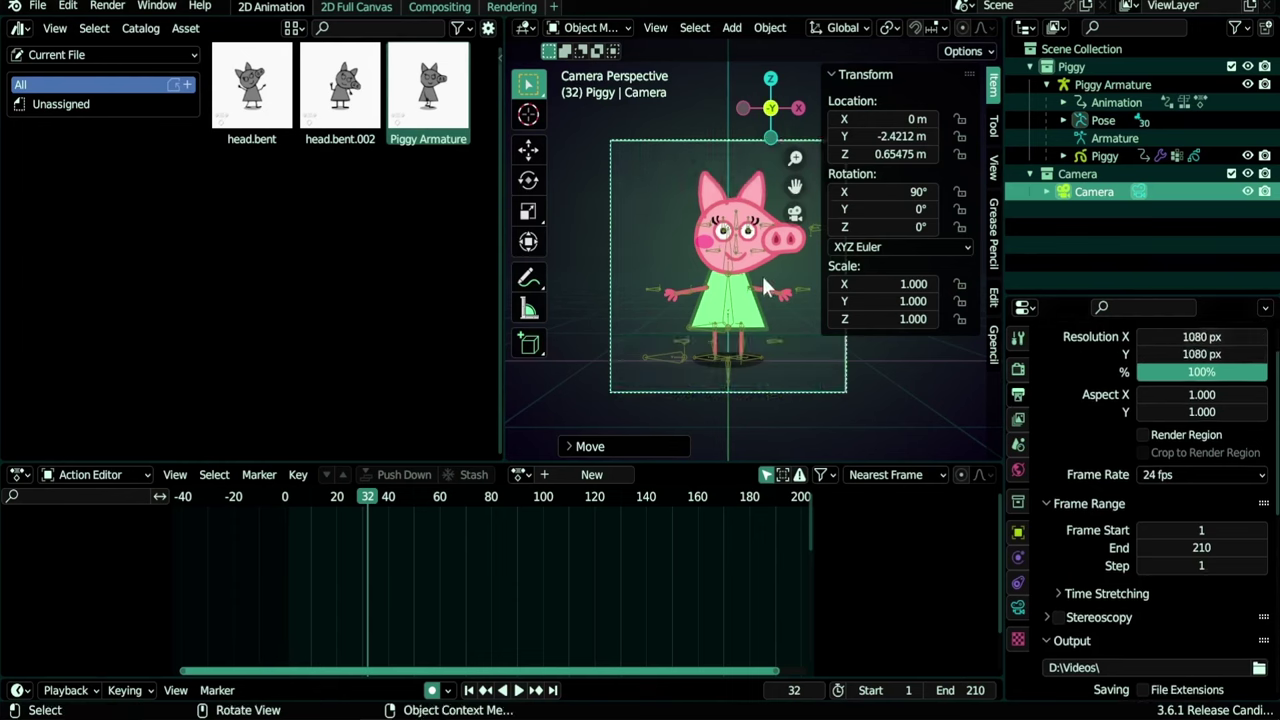
# Move the Camera along the global Y axis to about -2.16 m to reframe the pig in the square view
pyautogui.press('g')
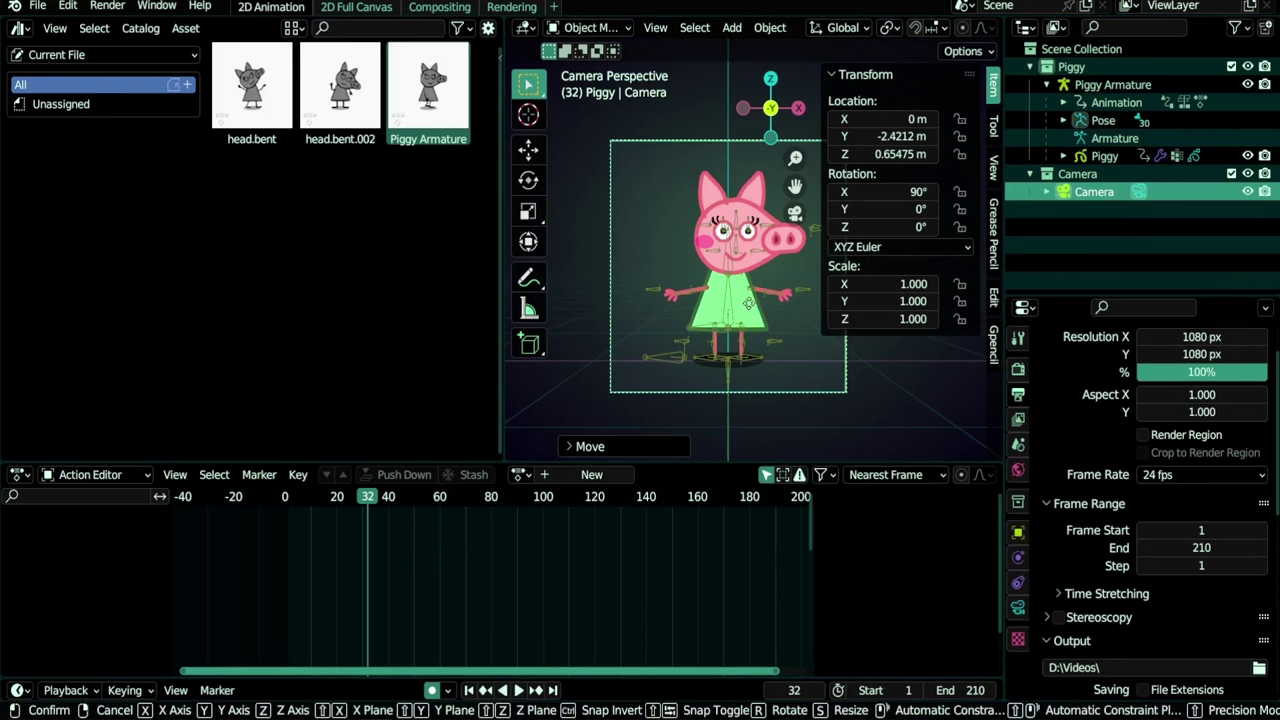
pyautogui.press('y')
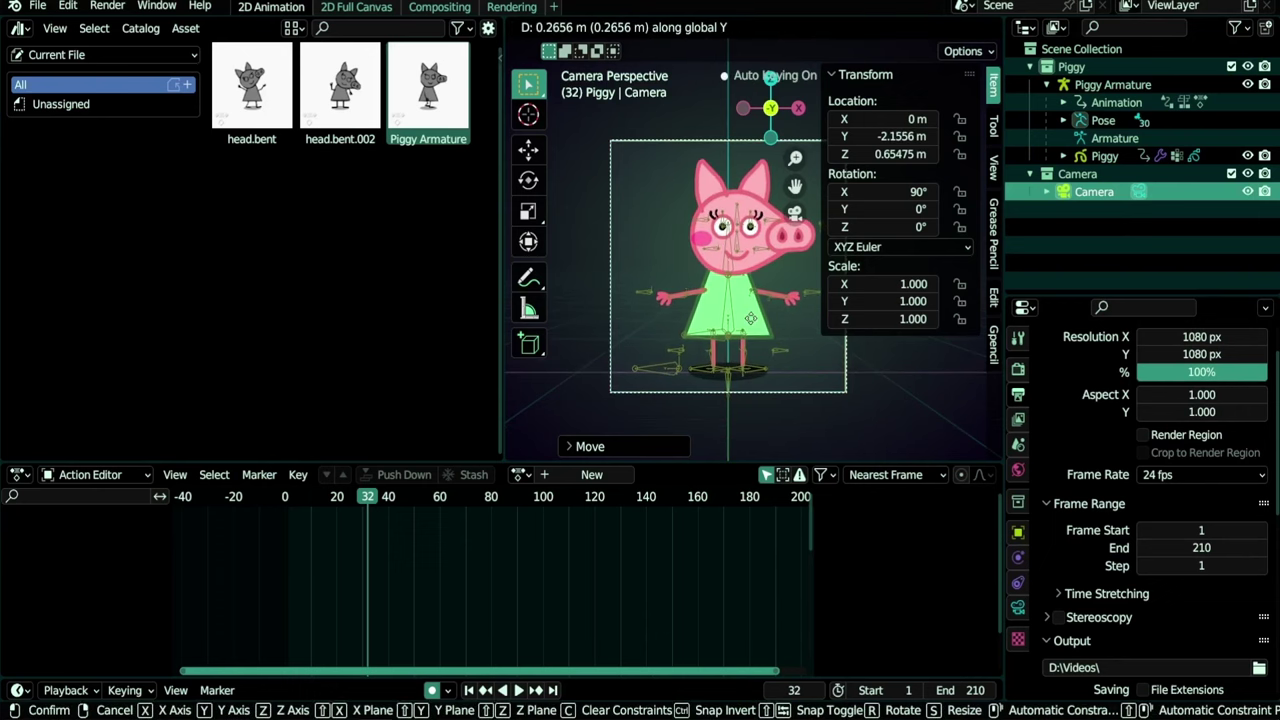
pyautogui.click(750, 318)
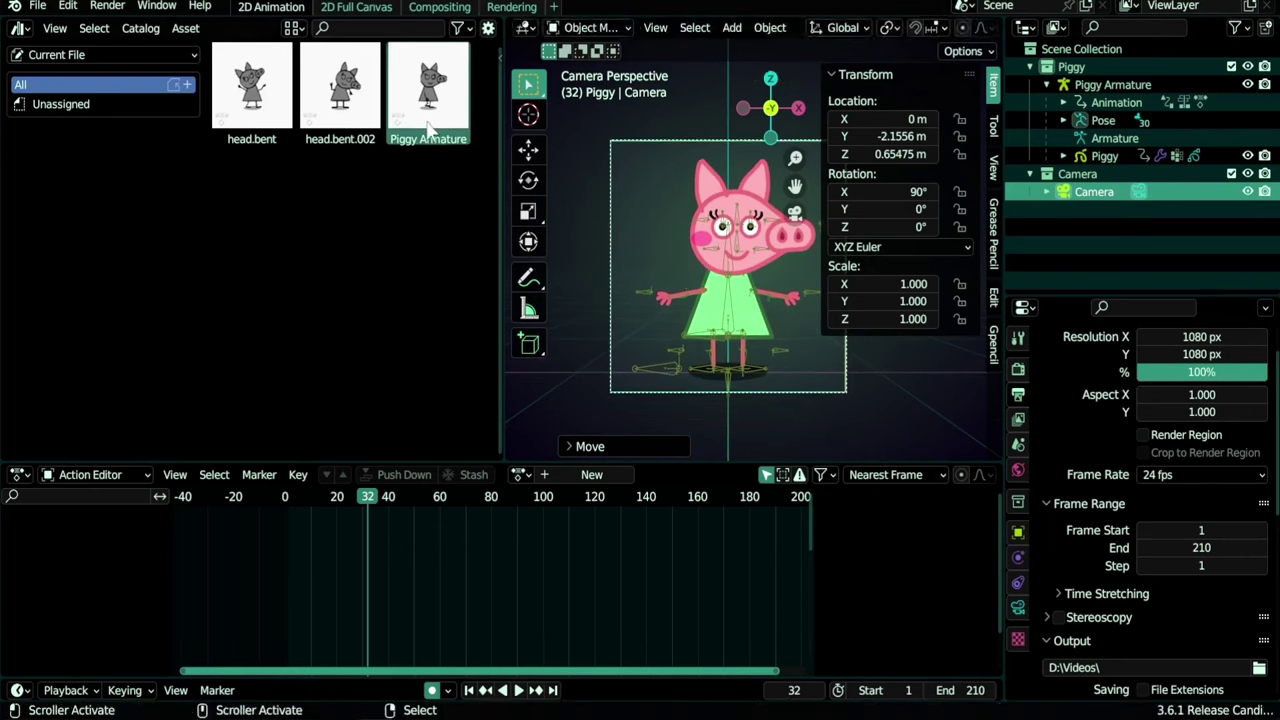
# Show the Piggy Armature pose asset's details and regenerate its preview image
pyautogui.press('n')
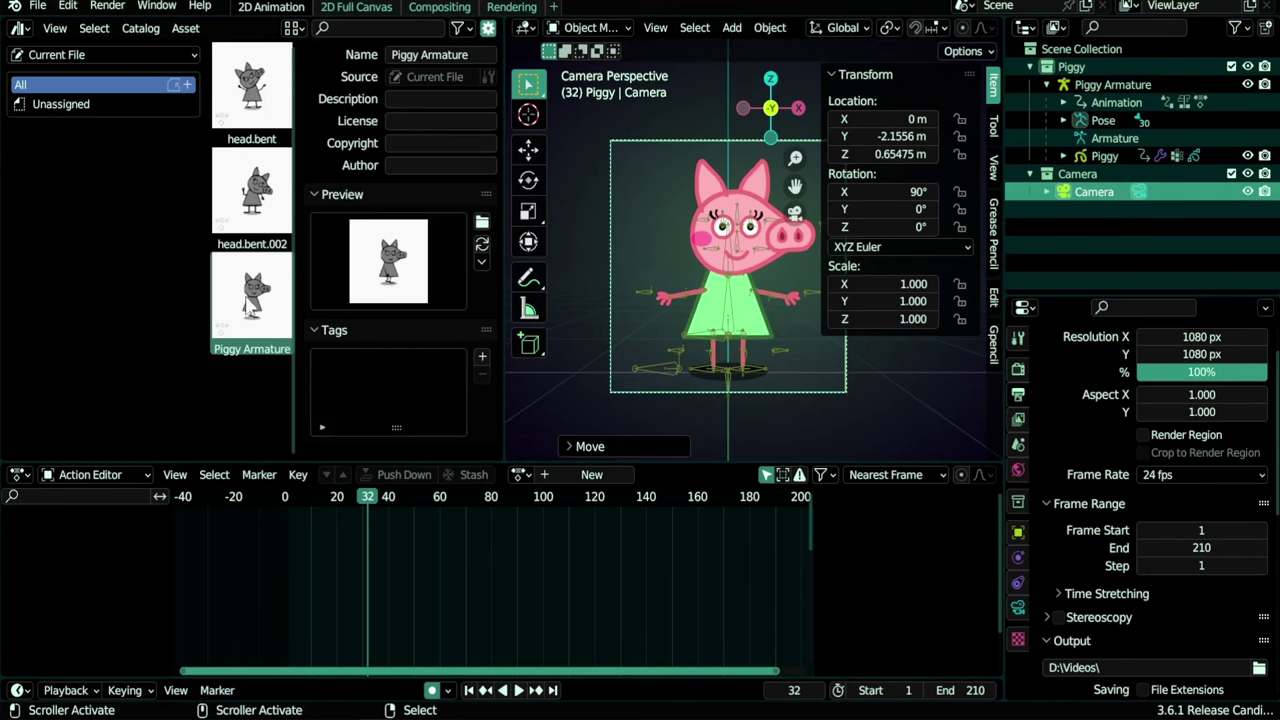
pyautogui.click(481, 246)
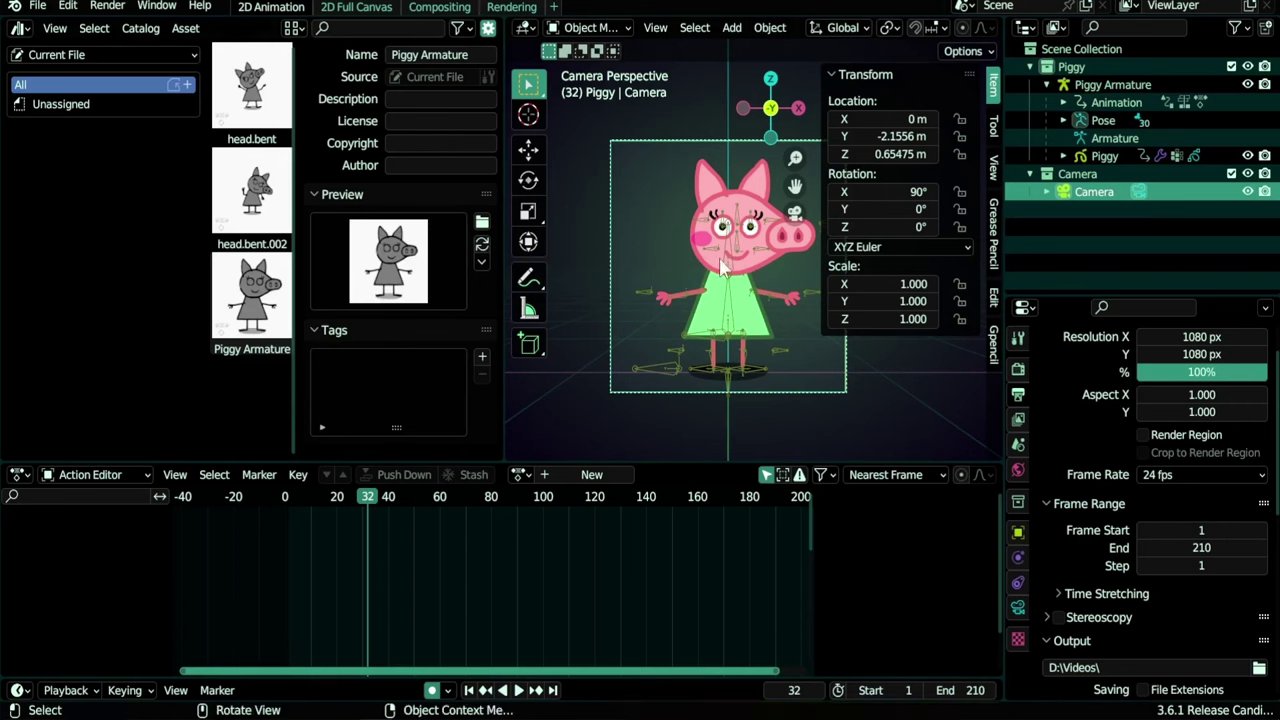
pyautogui.click(252, 315)
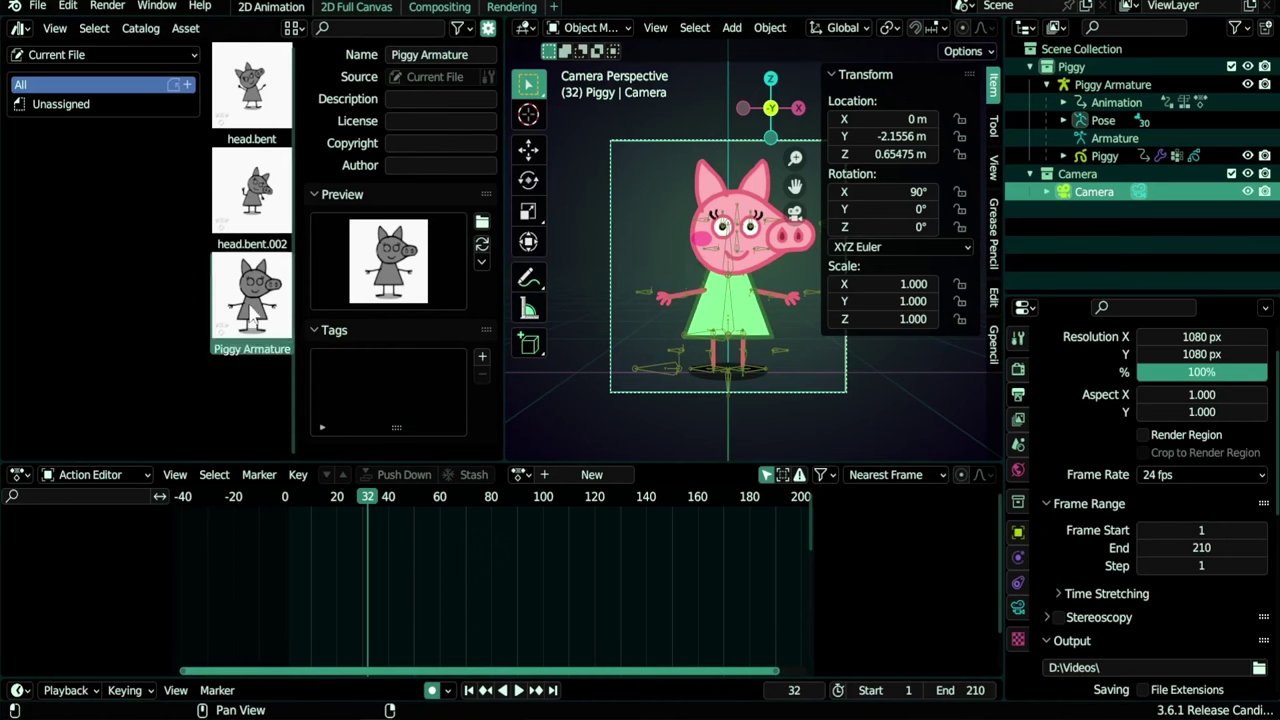
# With the armature in Pose Mode, select the bones stored in the Piggy Armature asset and apply that pose at frame 32
pyautogui.rightClick(261, 292)
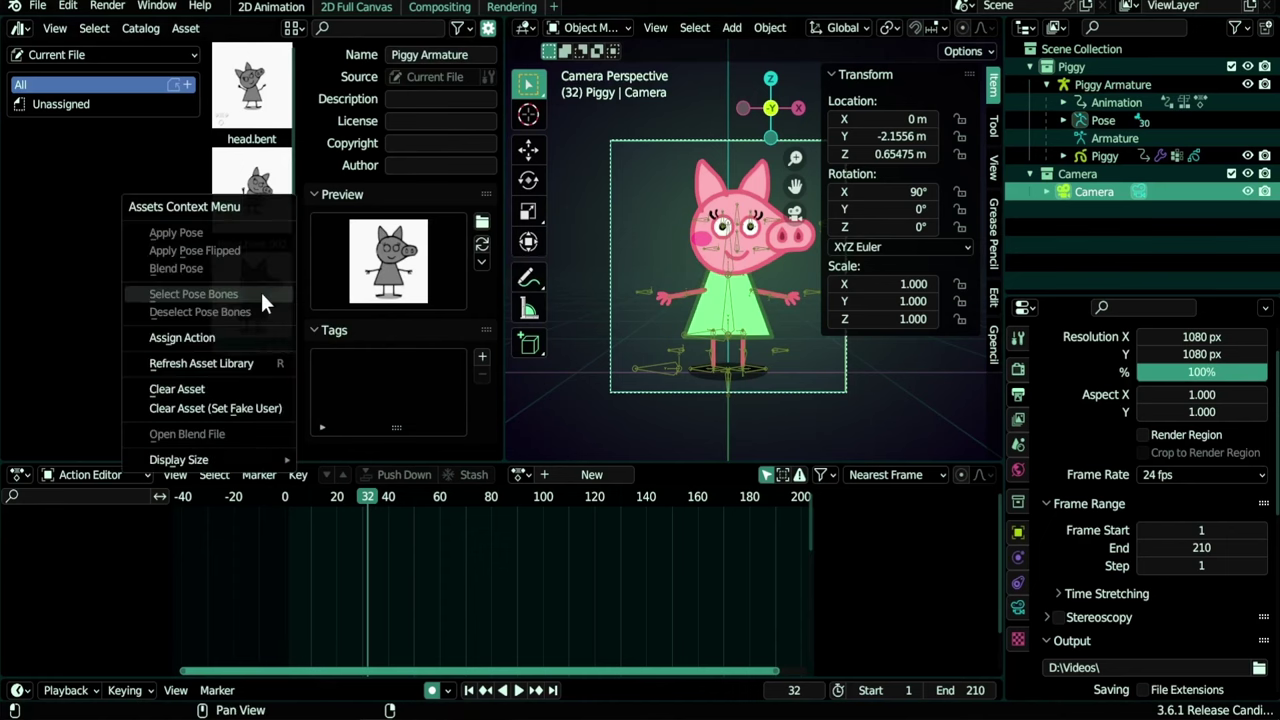
pyautogui.rightClick(250, 291)
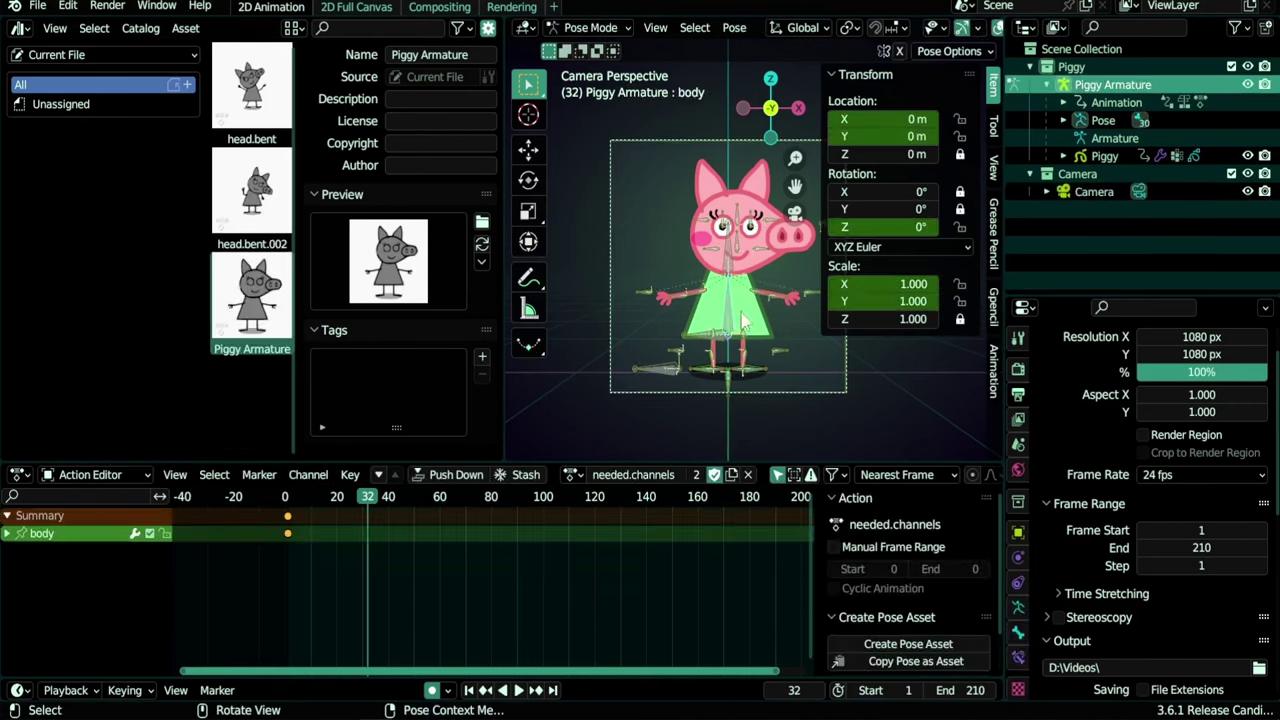
pyautogui.rightClick(256, 297)
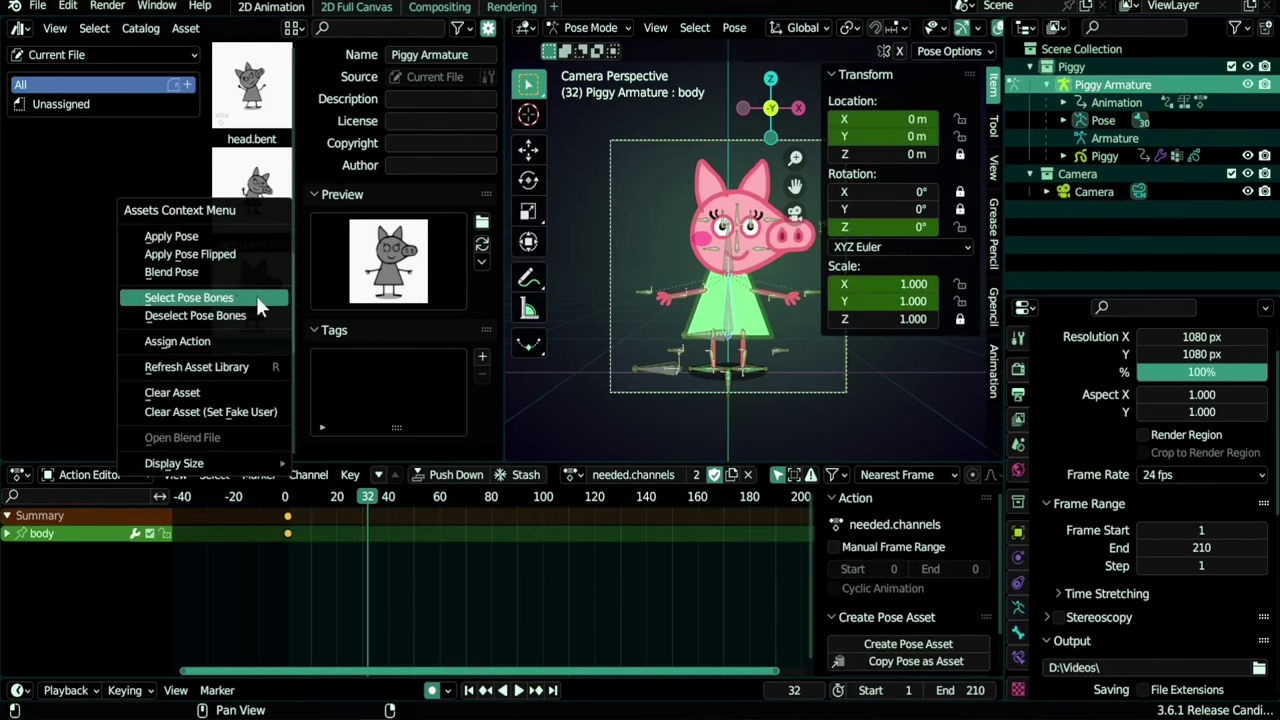
pyautogui.click(235, 296)
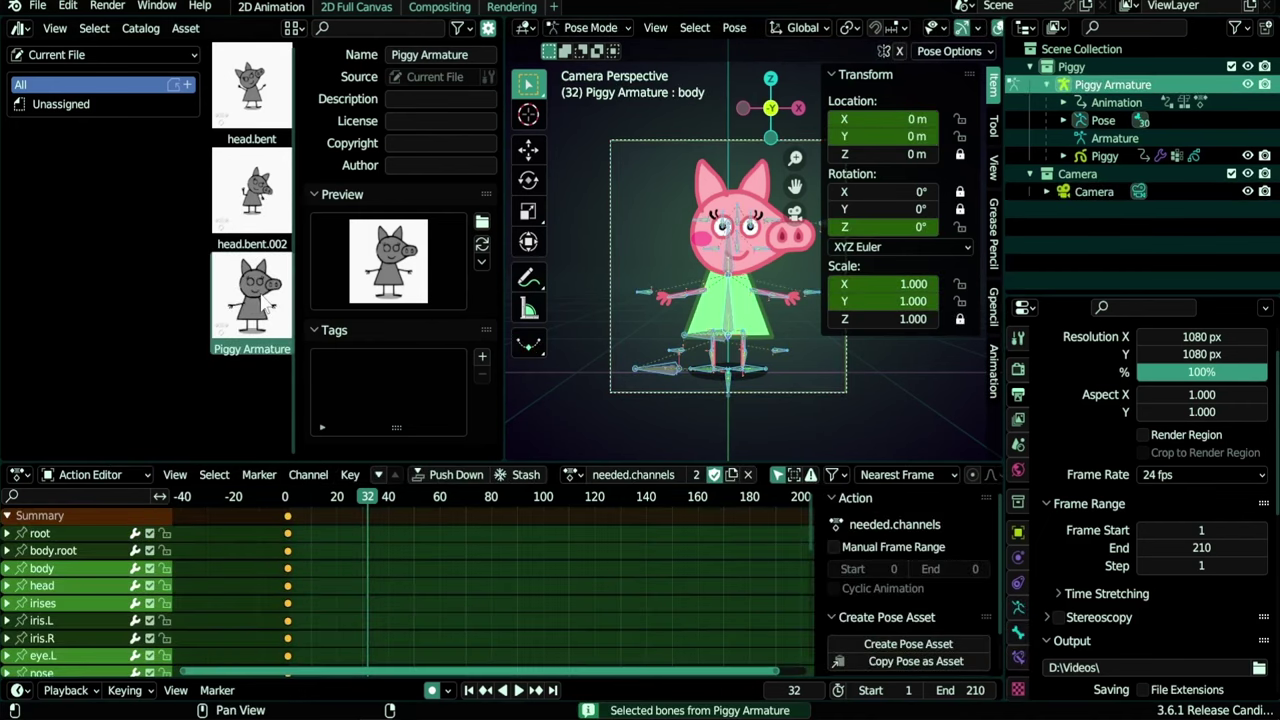
pyautogui.doubleClick(264, 305)
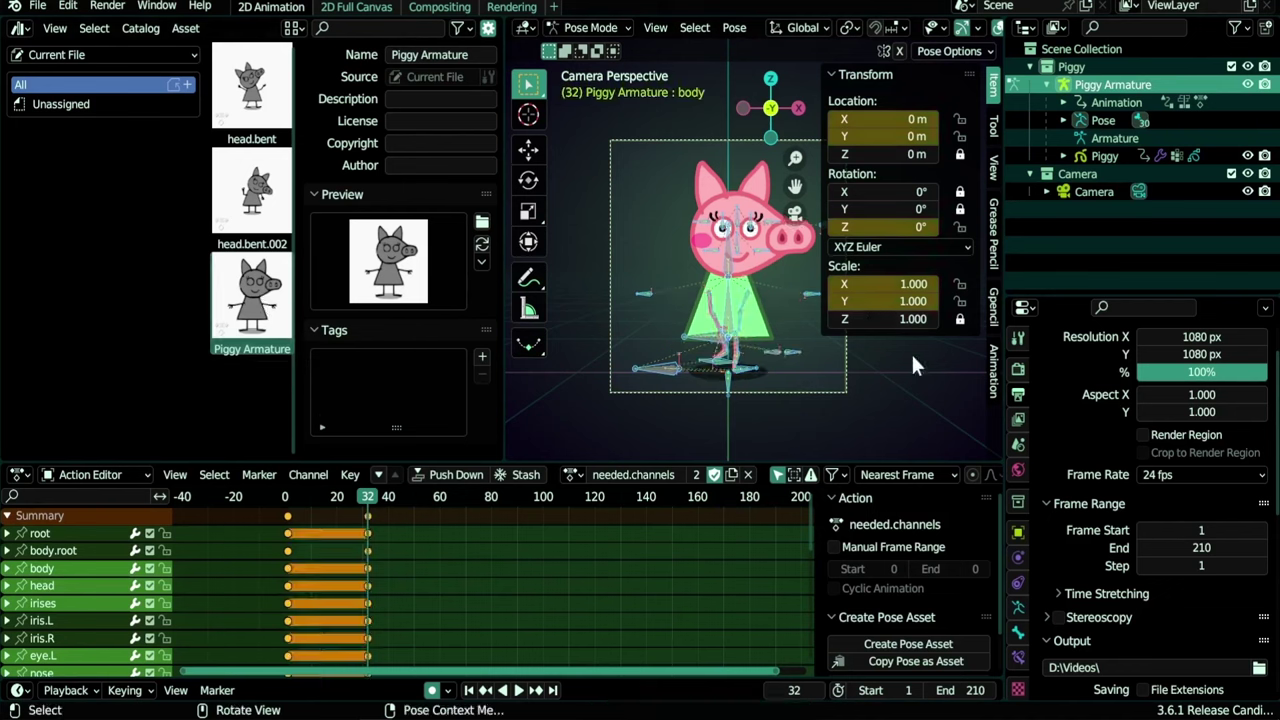
# Show the viewport's Pose Library and apply the head.bent pose followed by the Piggy Armature pose at frame 32
pyautogui.click(995, 385)
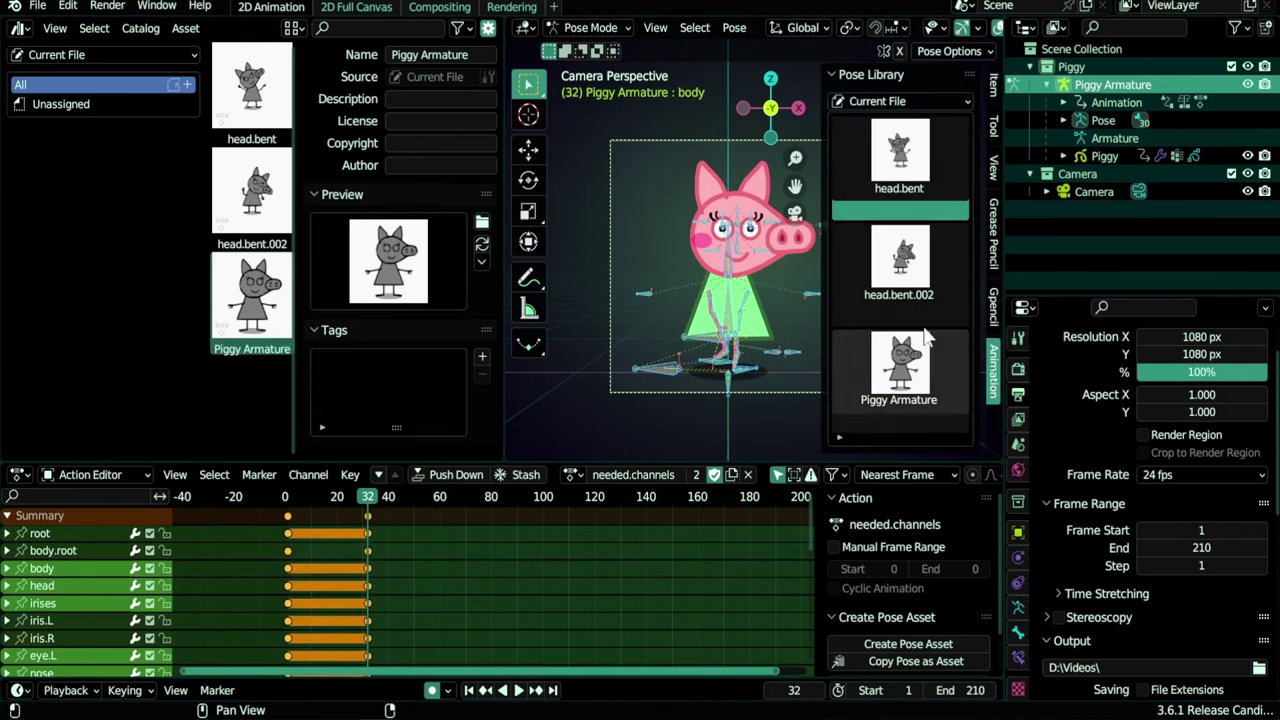
pyautogui.doubleClick(910, 170)
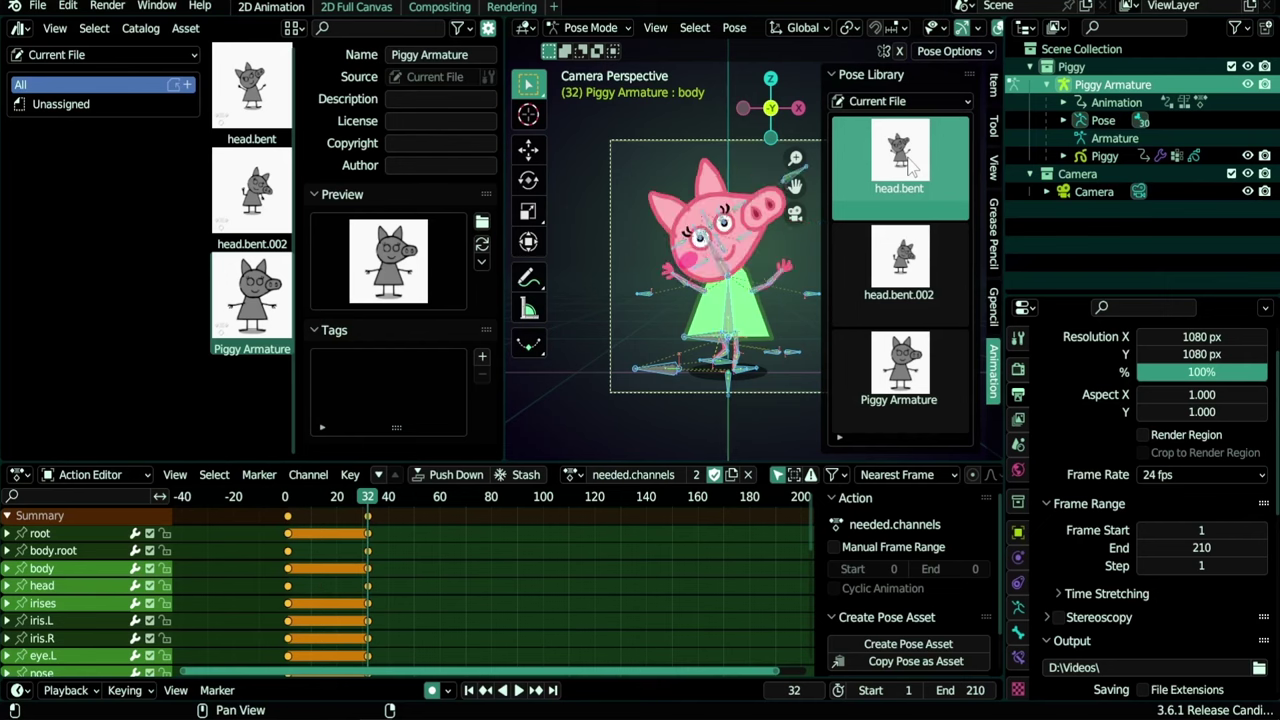
pyautogui.doubleClick(903, 382)
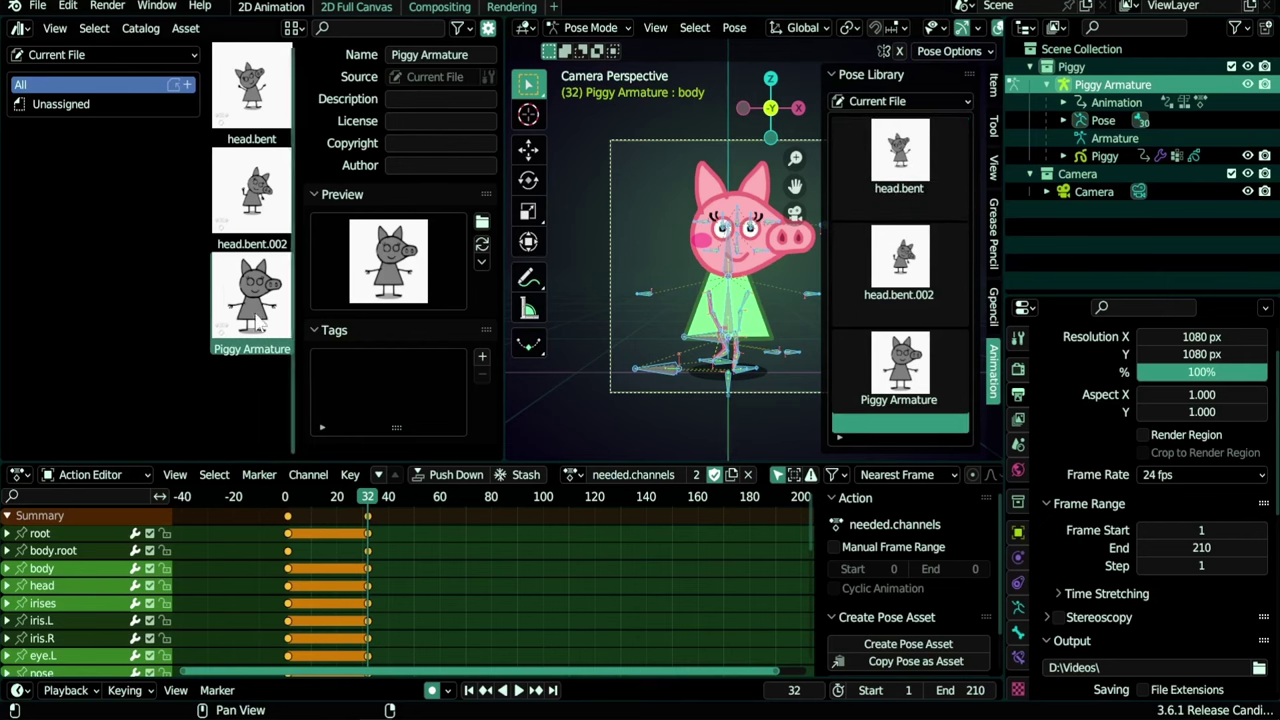
# Hide the viewport's sidebar and regenerate the preview image of the Piggy Armature pose asset
pyautogui.press('n')
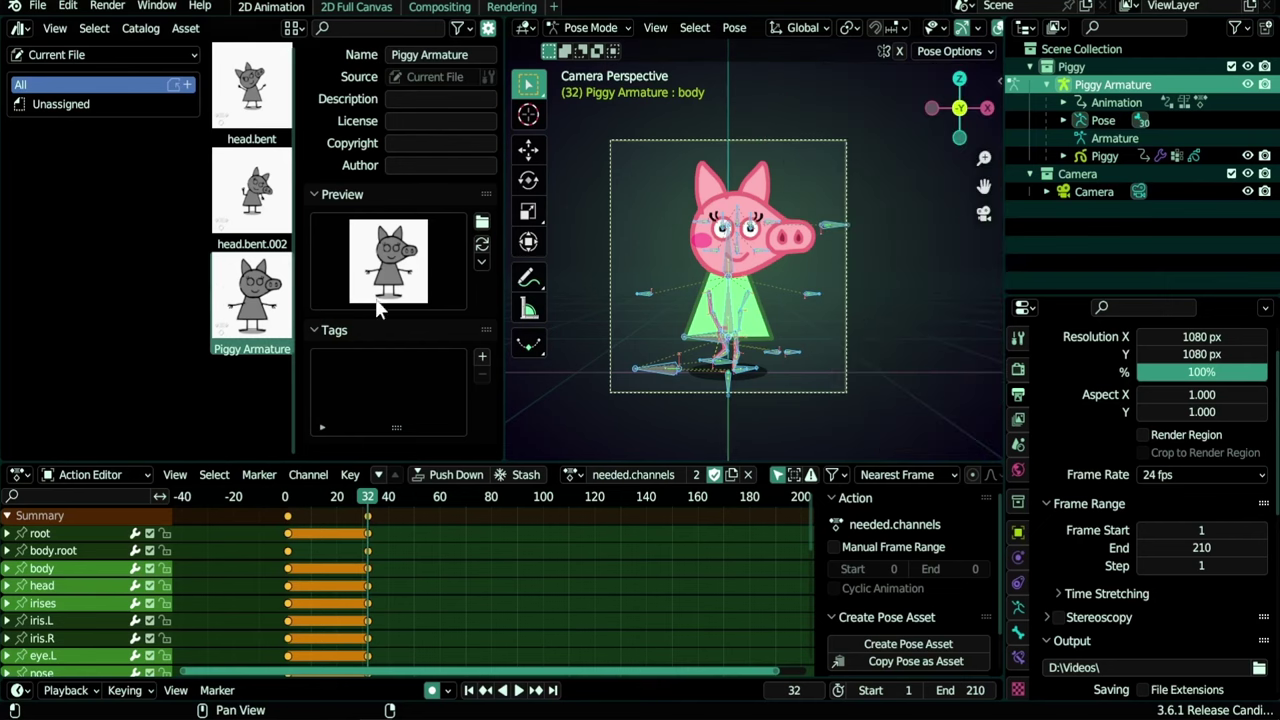
pyautogui.click(482, 250)
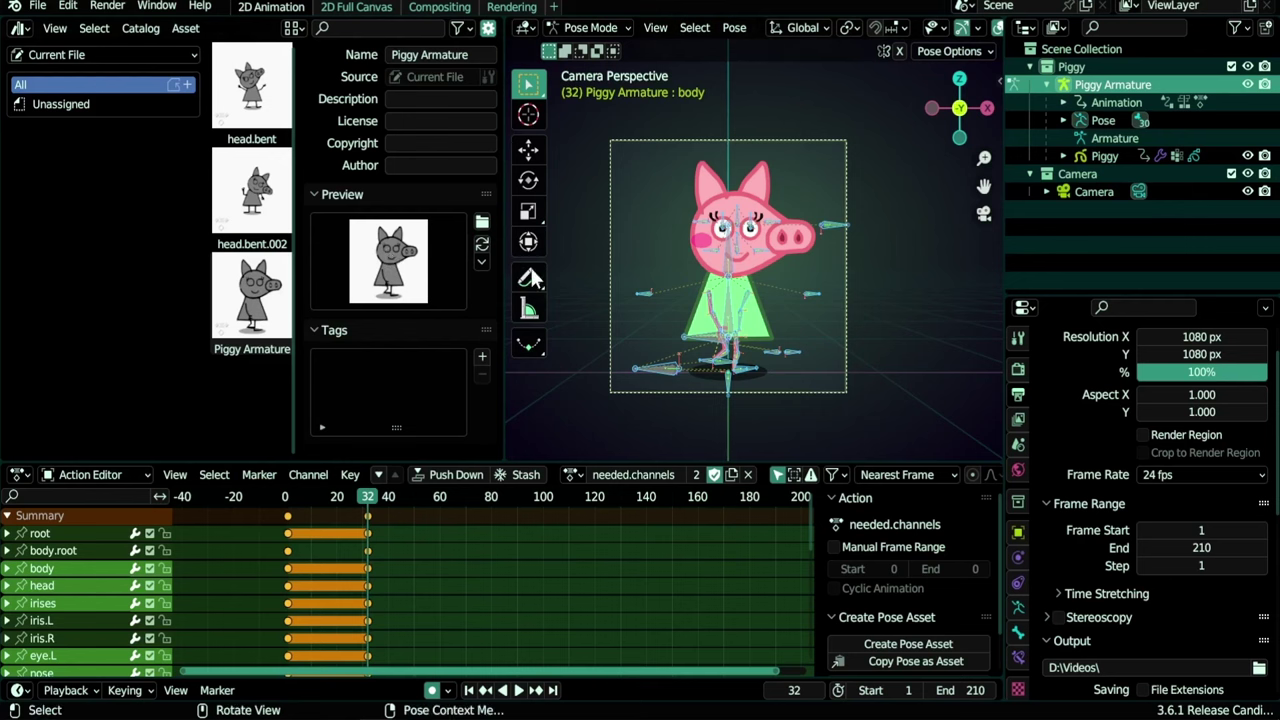
# Change the scene's render engine from Eevee to Workbench and review its lighting and color options
pyautogui.click(1018, 369)
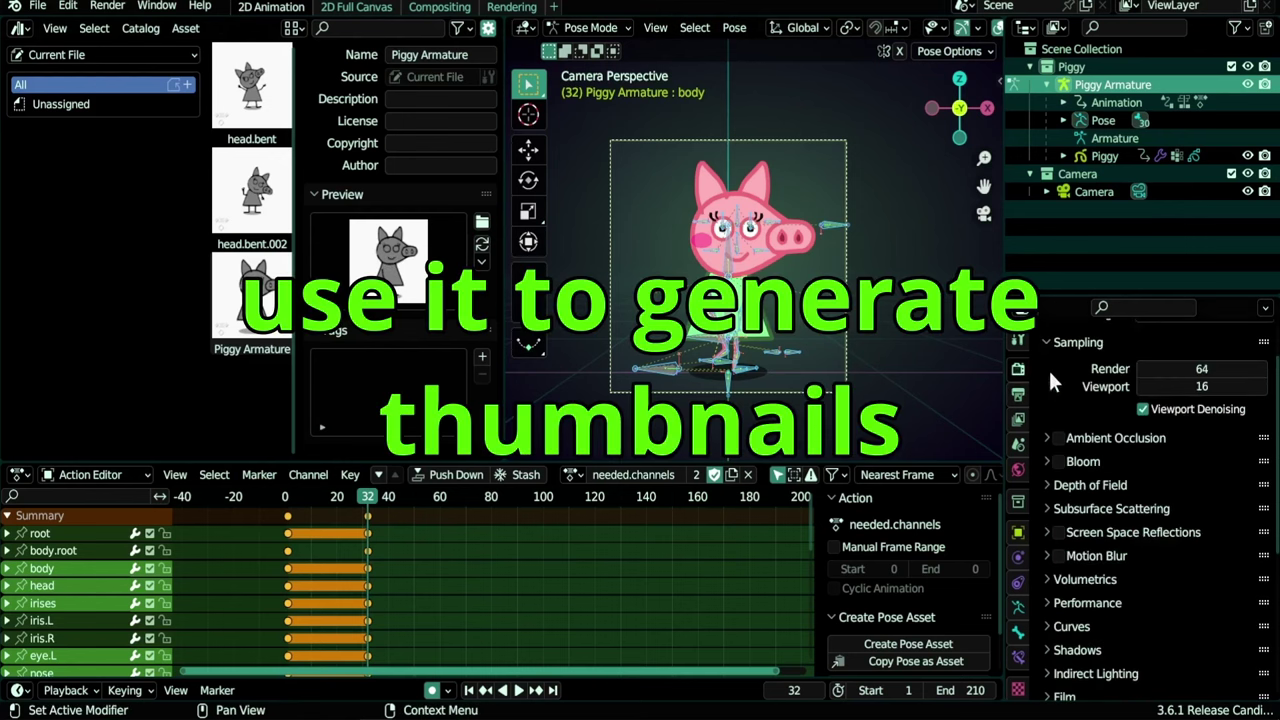
pyautogui.scroll(2, 1092, 428)
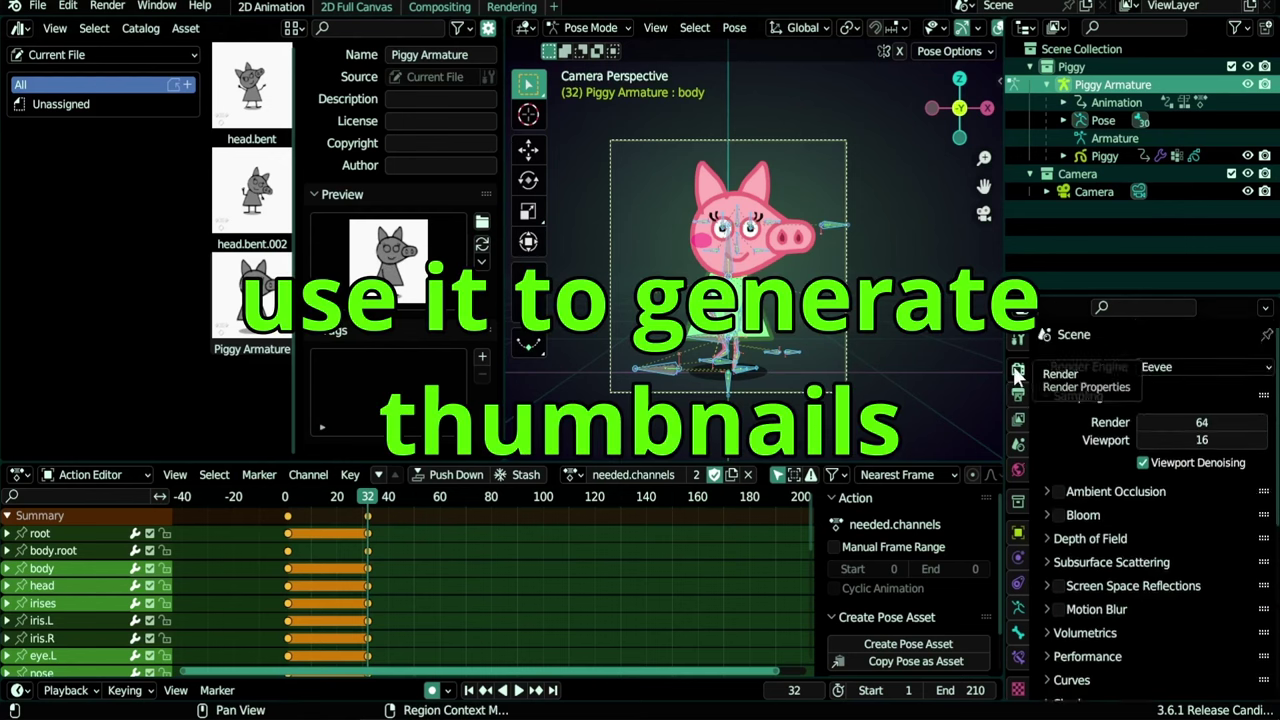
pyautogui.click(1175, 367)
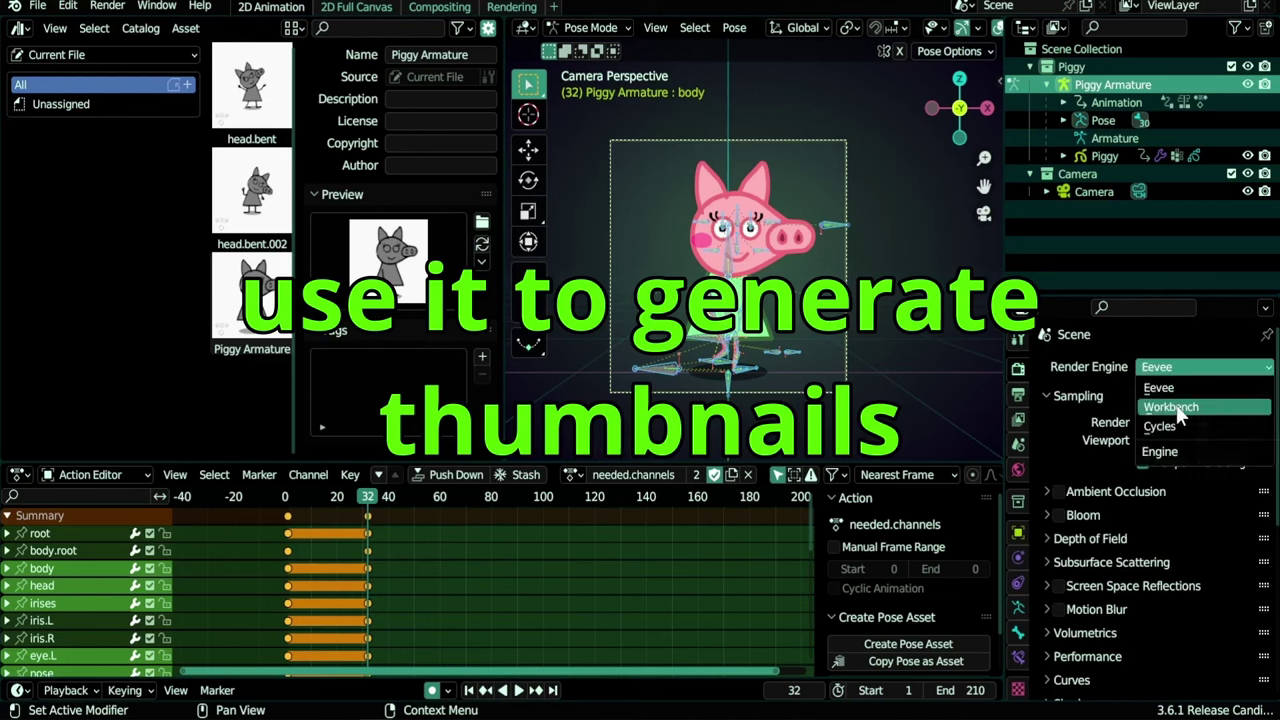
pyautogui.click(1172, 407)
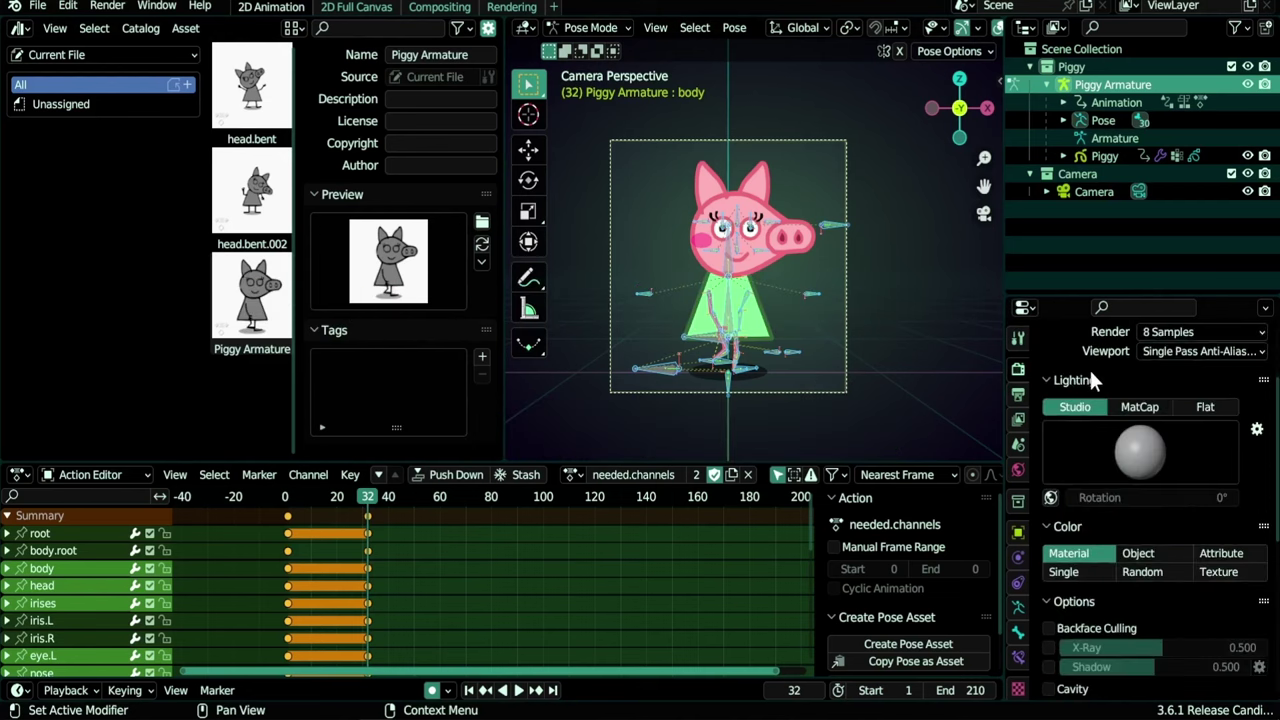
pyautogui.scroll(-2, 1075, 430)
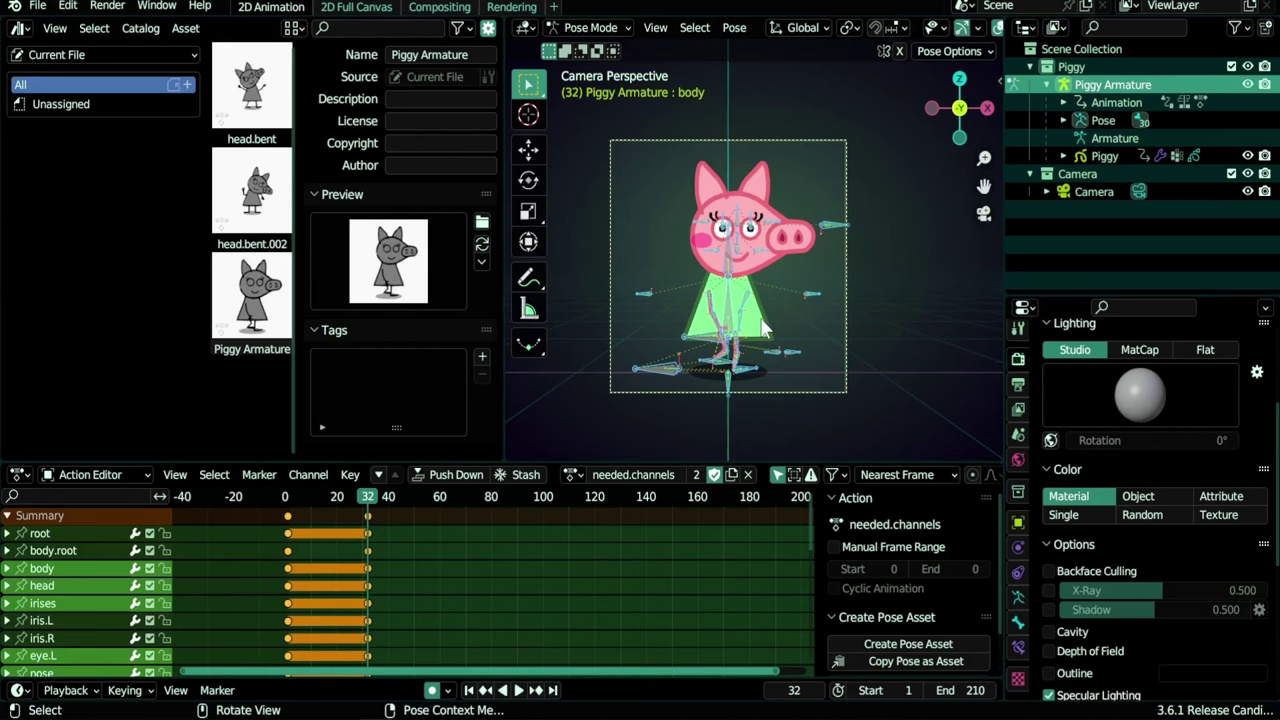
# With the Piggy object selected, set the Workbench color source to Attribute and regenerate the Piggy Armature asset's preview
pyautogui.click(728, 300)
pyautogui.click(1018, 672)
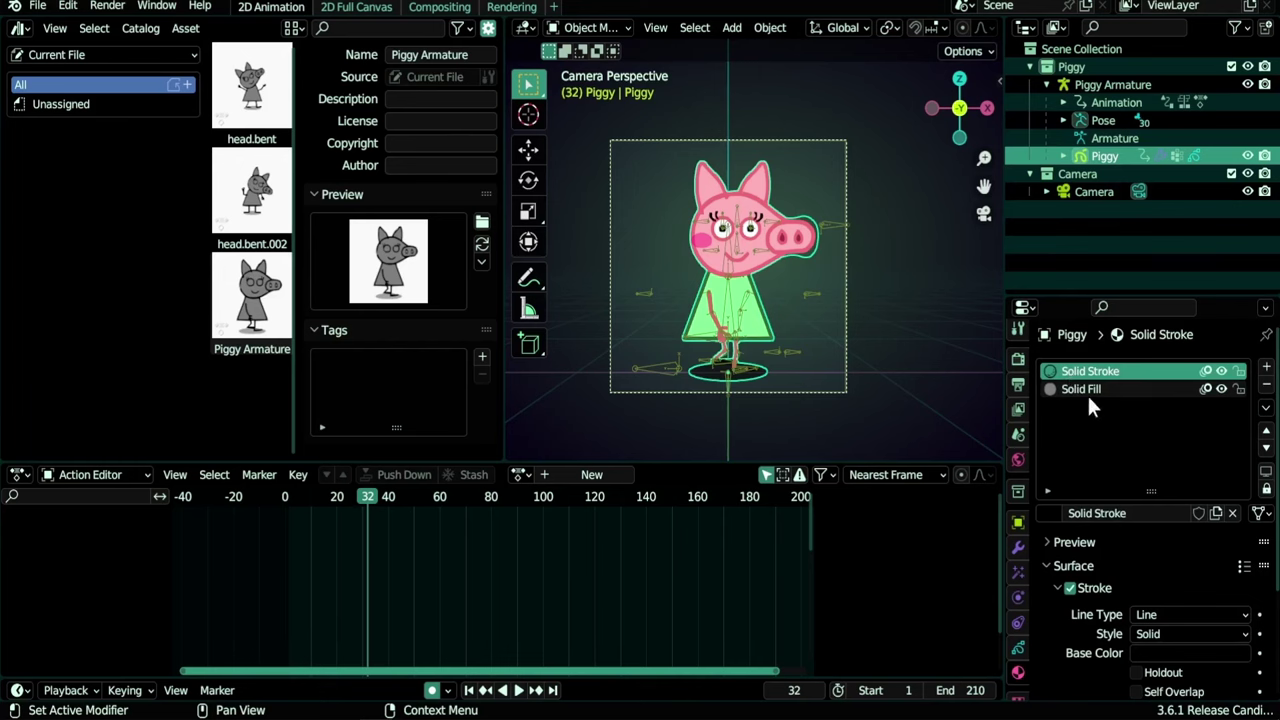
pyautogui.click(1018, 358)
pyautogui.scroll(1, 1147, 432)
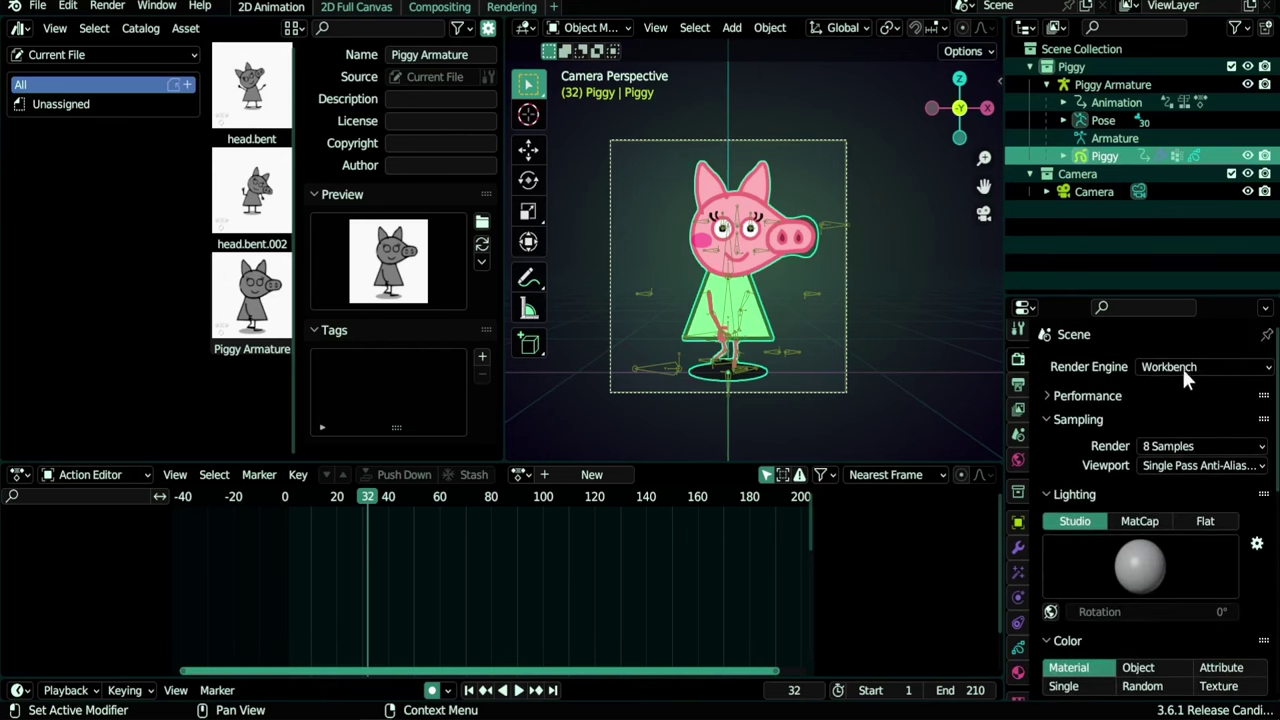
pyautogui.scroll(-5, 1095, 418)
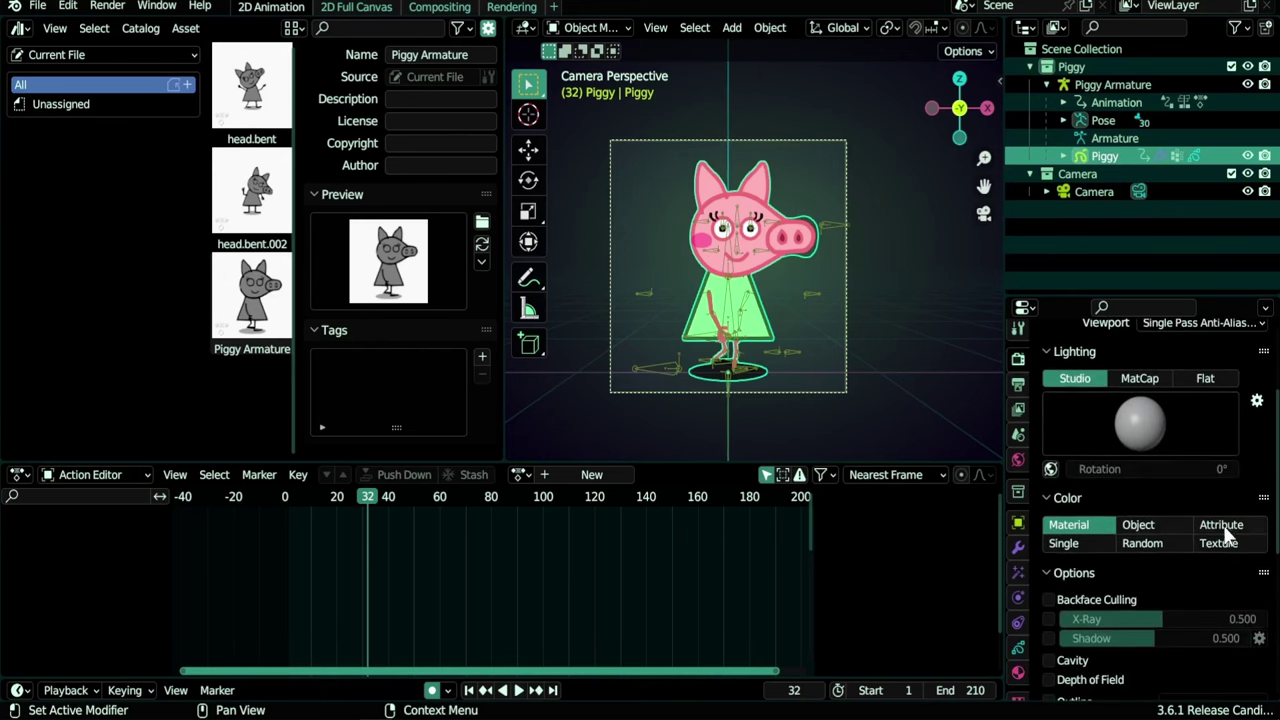
pyautogui.click(1218, 527)
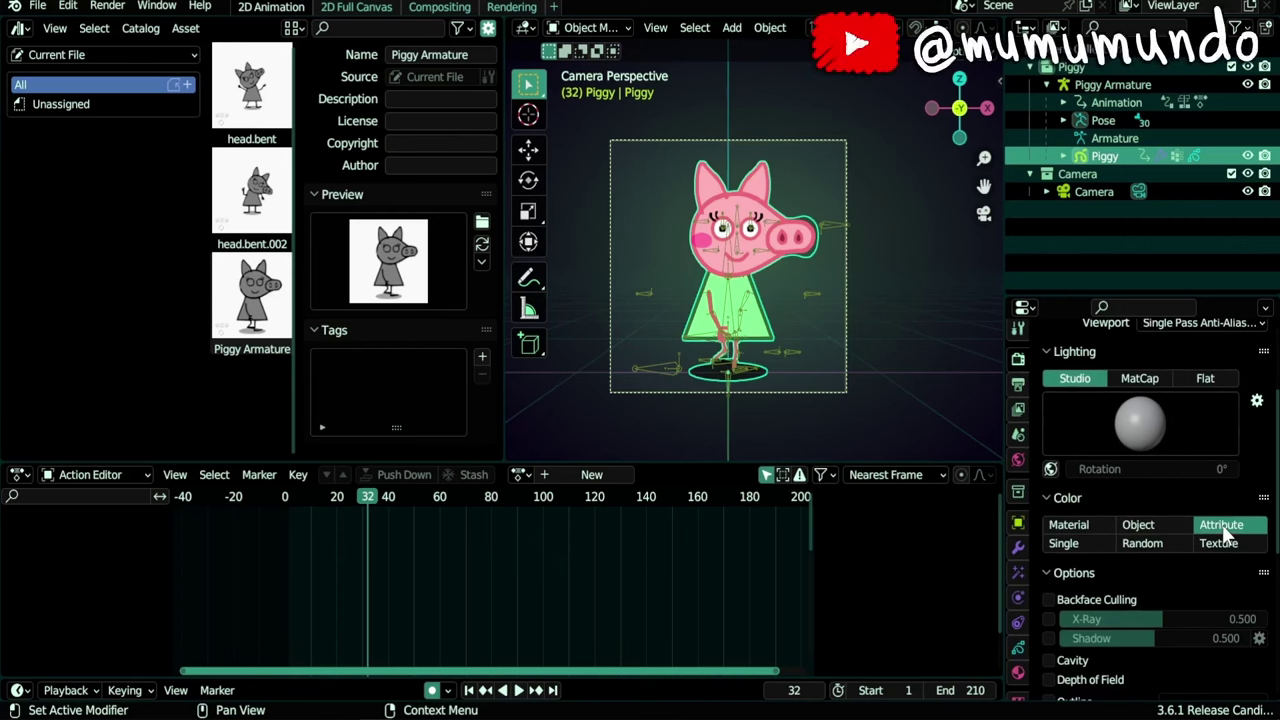
pyautogui.click(482, 249)
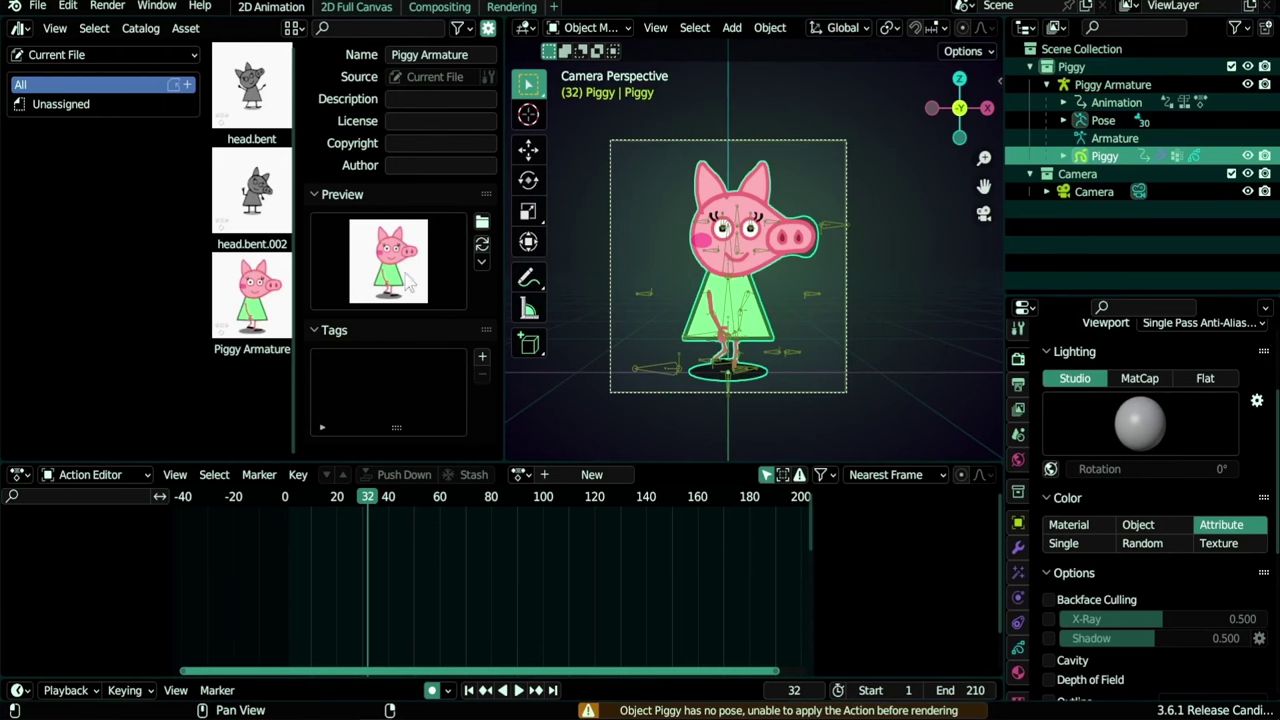
# With all Piggy Armature bones selected in Pose Mode, apply the head.bent.002 pose and regenerate its asset preview
pyautogui.click(662, 370)
pyautogui.hotkey('ctrl', 'Tab')
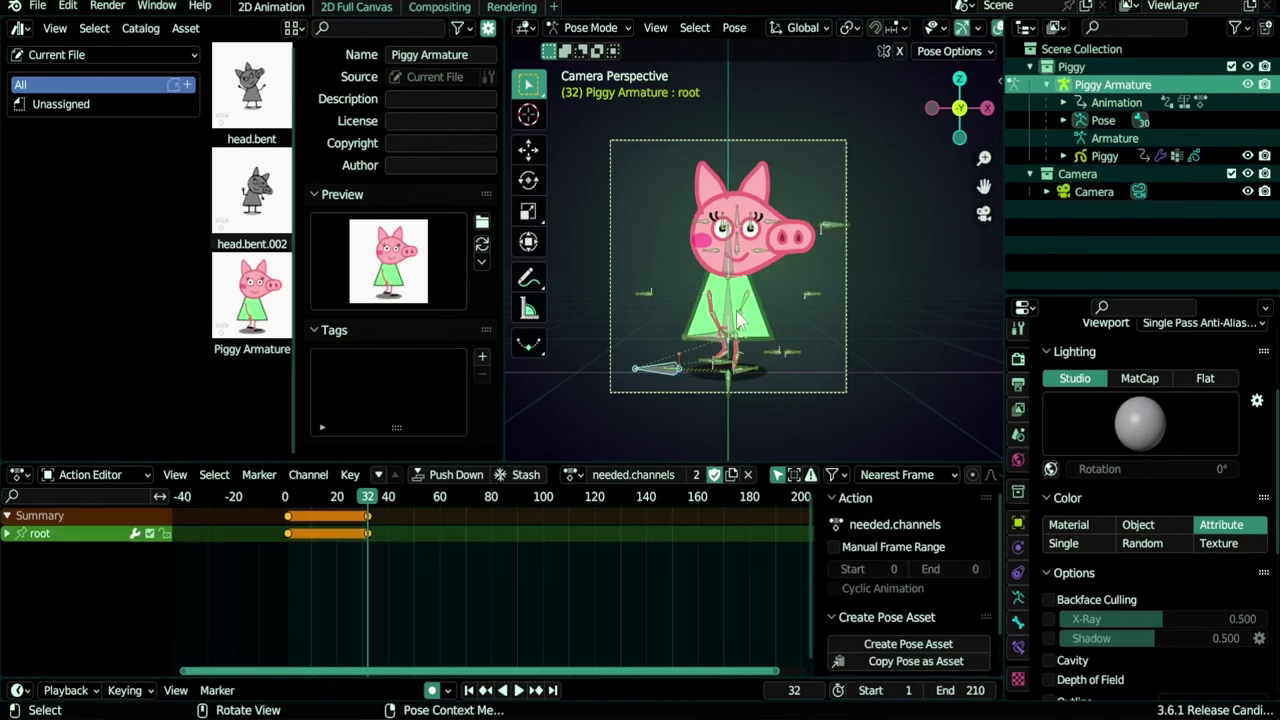
pyautogui.press('a')
pyautogui.click(242, 190)
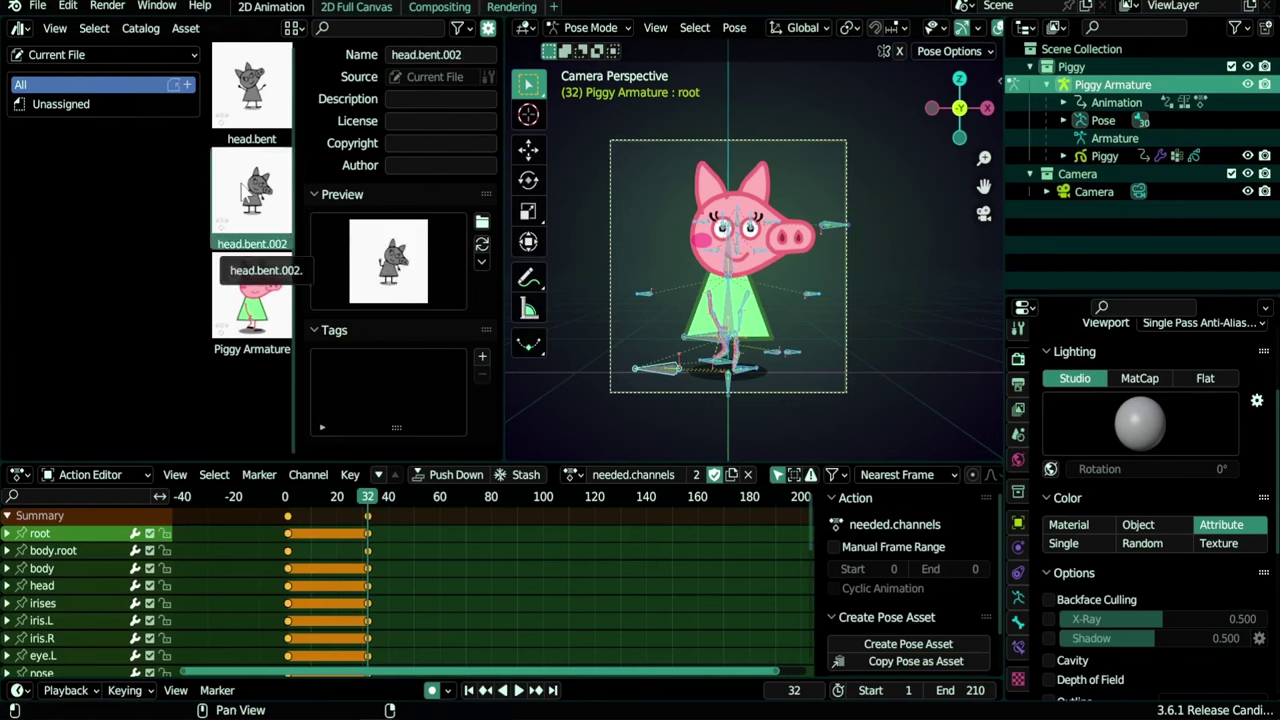
pyautogui.doubleClick(242, 190)
pyautogui.click(481, 244)
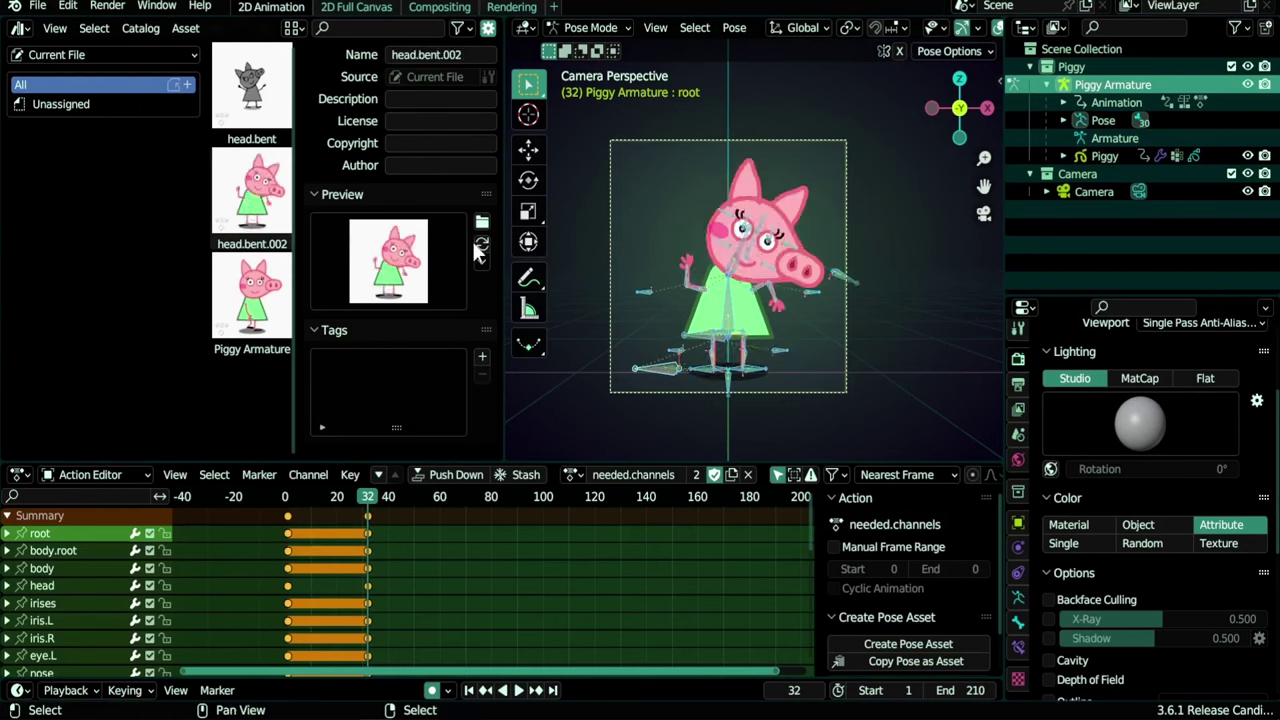
# Apply the head.bent pose, regenerate its preview and hide the asset details to widen the asset list
pyautogui.doubleClick(240, 100)
pyautogui.click(481, 244)
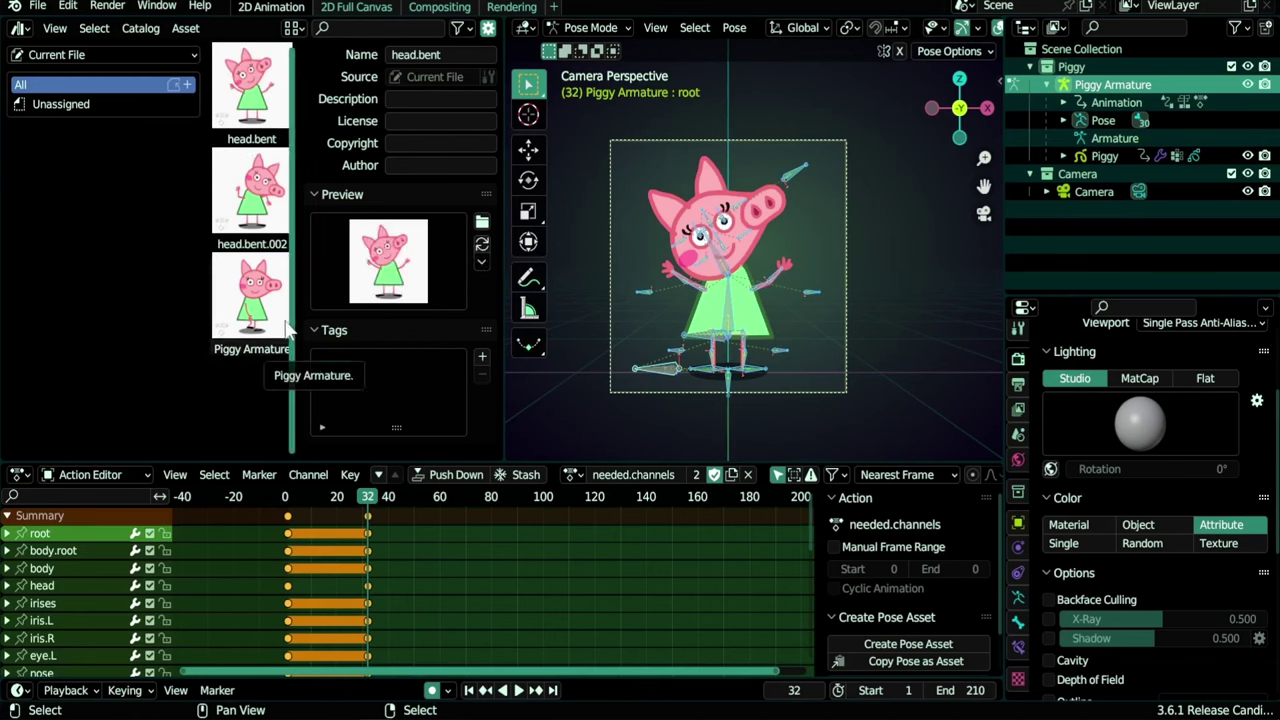
pyautogui.moveTo(287, 326); pyautogui.dragTo(462, 267)
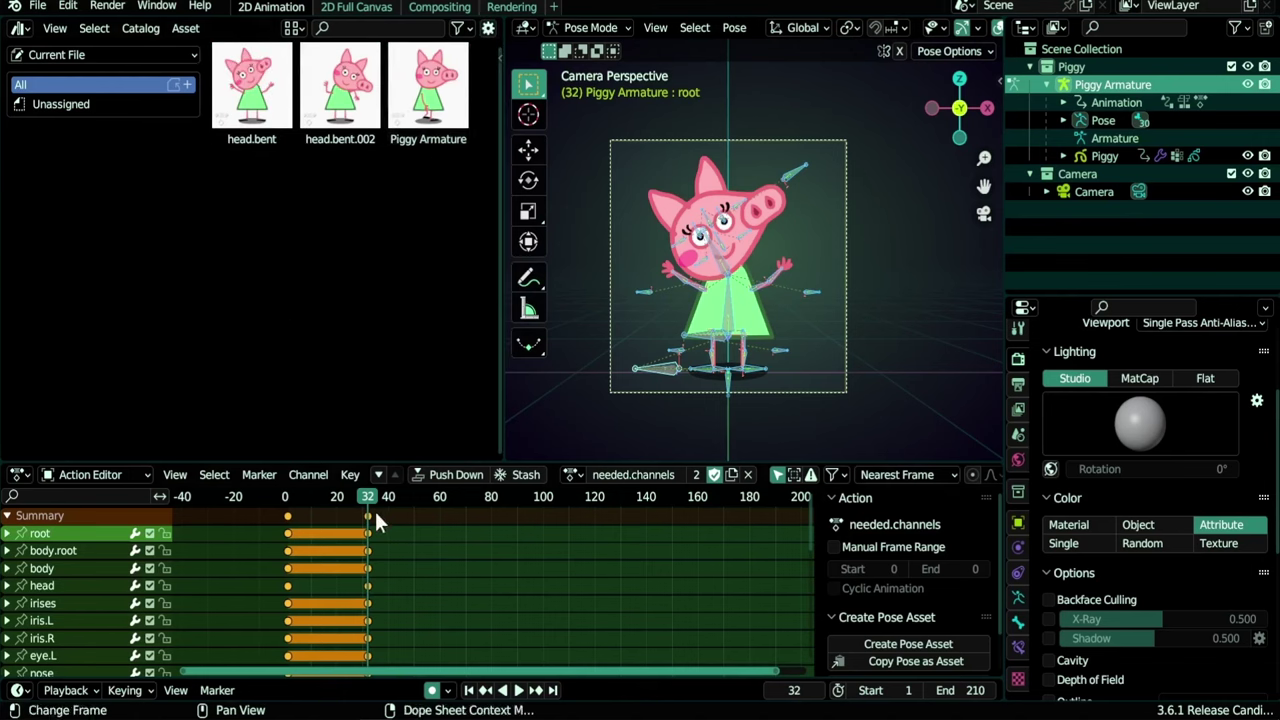
# Delete the keyframes at frame 32 from the needed.channels action
pyautogui.click(403, 537)
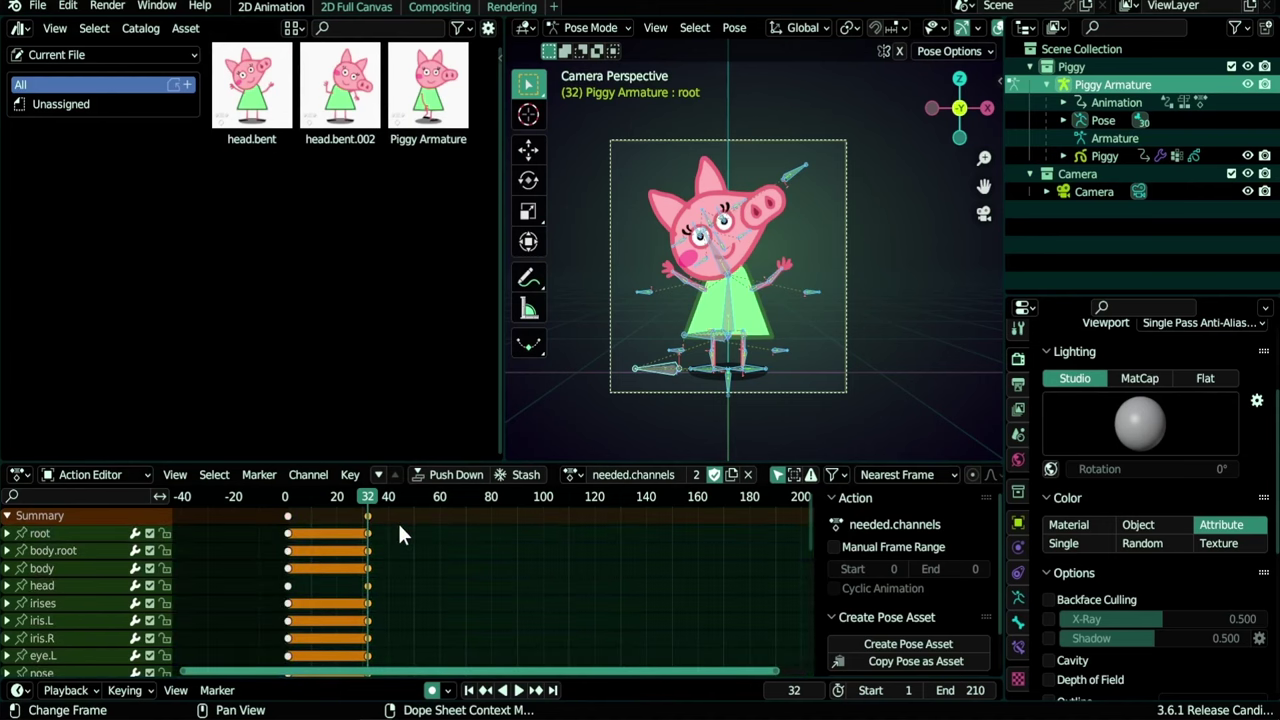
pyautogui.press('x')
pyautogui.click(398, 524)
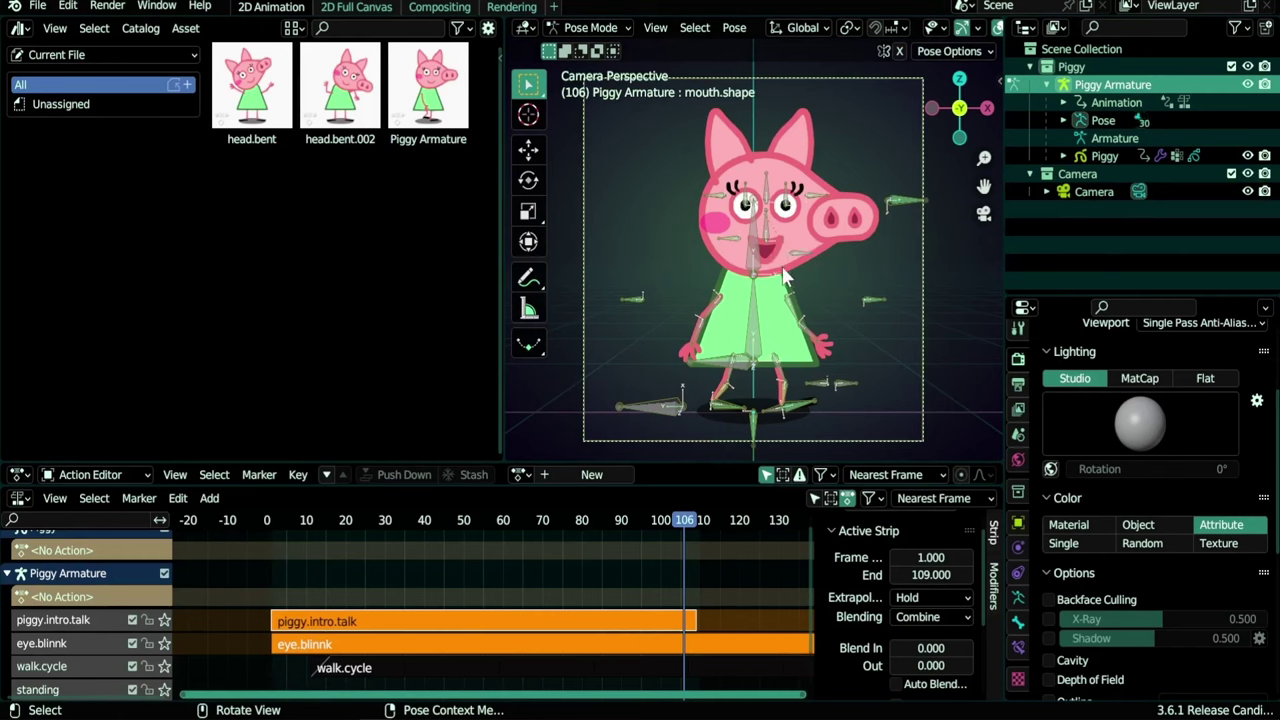
# In Object Mode, duplicate the Camera and leave the copy at the original's position
pyautogui.hotkey('ctrl', 'Tab')
pyautogui.hotkey('shift', 'a')
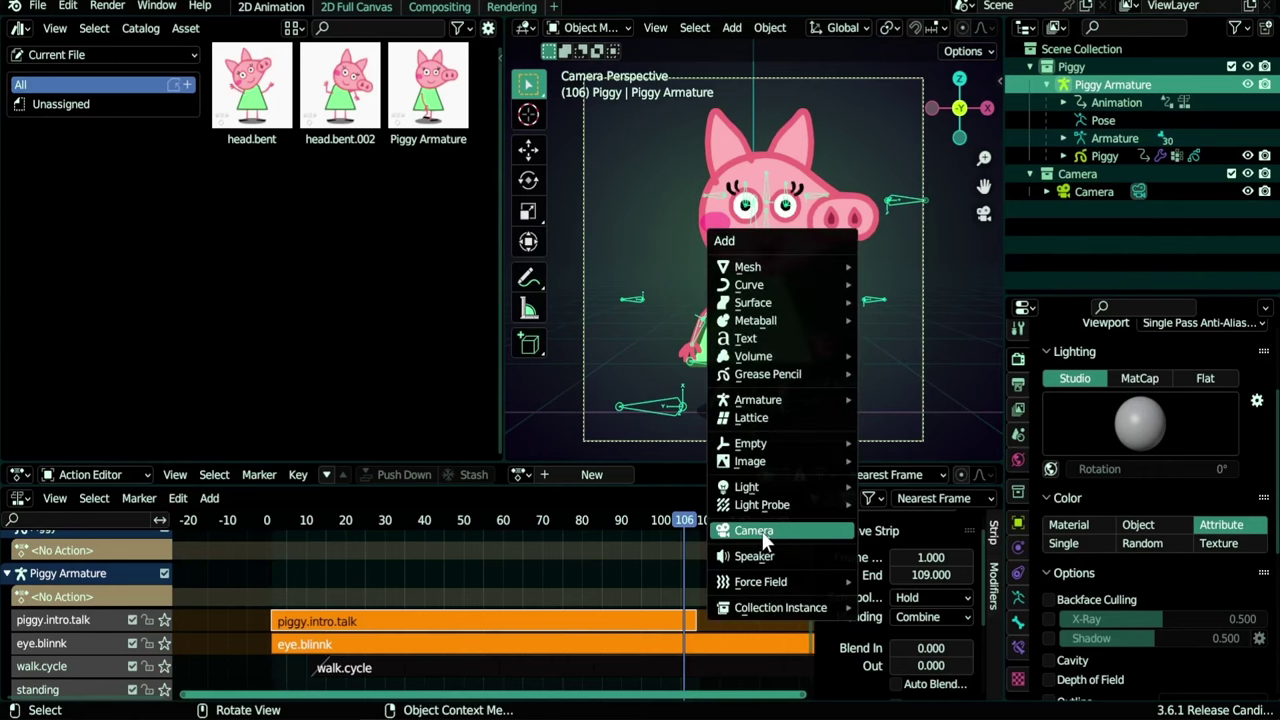
pyautogui.click(1091, 195)
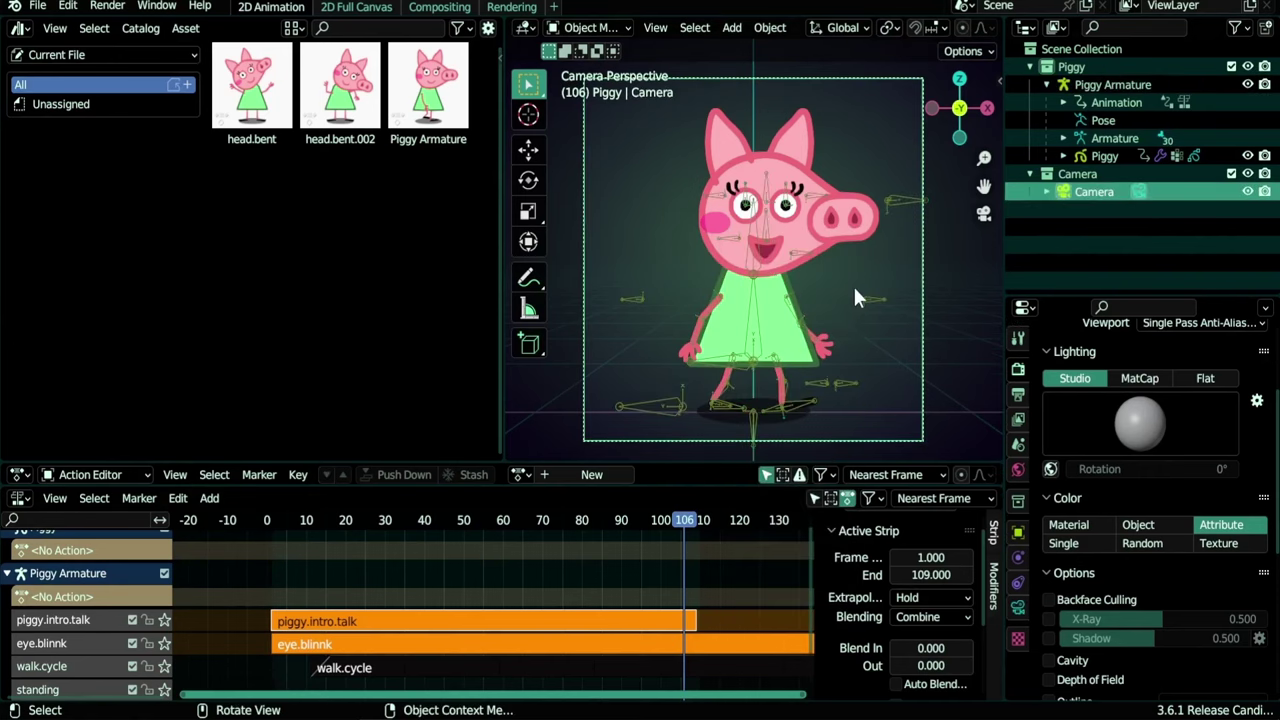
pyautogui.moveTo(853, 284); pyautogui.dragTo(824, 291, button='middle')
pyautogui.scroll(-3, 824, 291)
pyautogui.hotkey('shift', 'd')
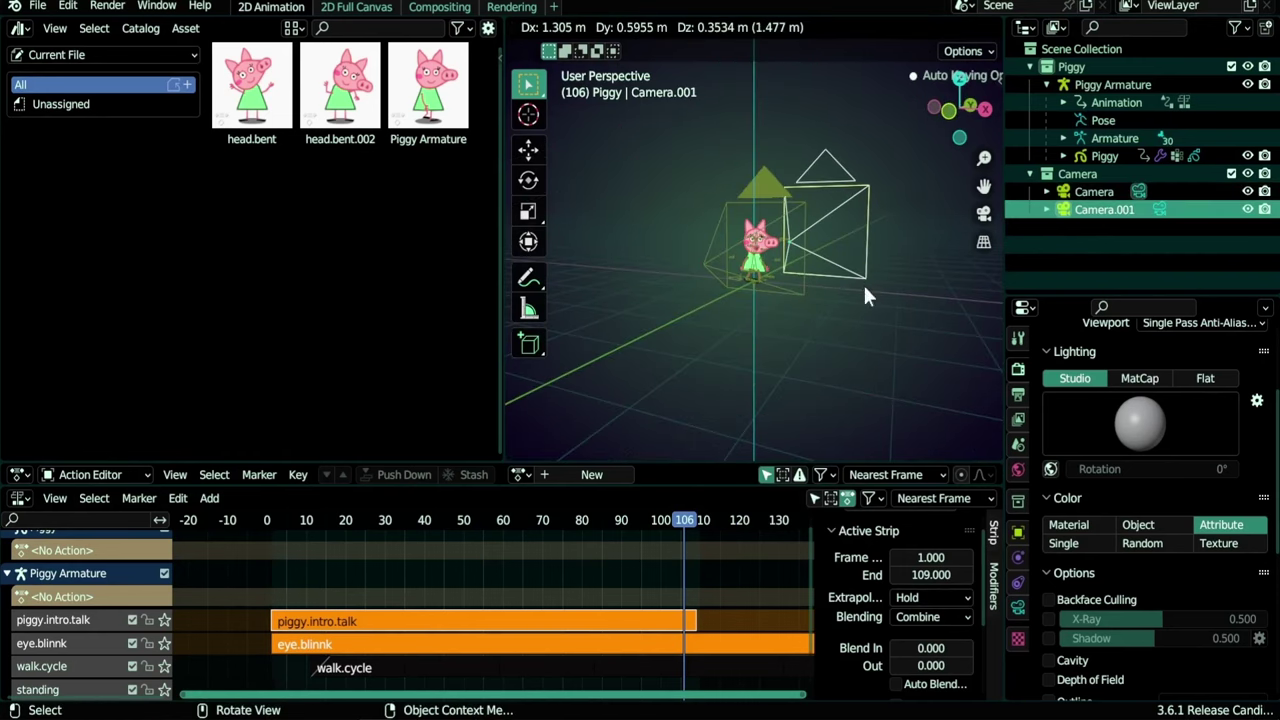
pyautogui.press('Escape')
# Select the duplicate Camera.001 and make it the active scene camera
pyautogui.click(1094, 192)
pyautogui.click(1100, 209)
pyautogui.click(1094, 192)
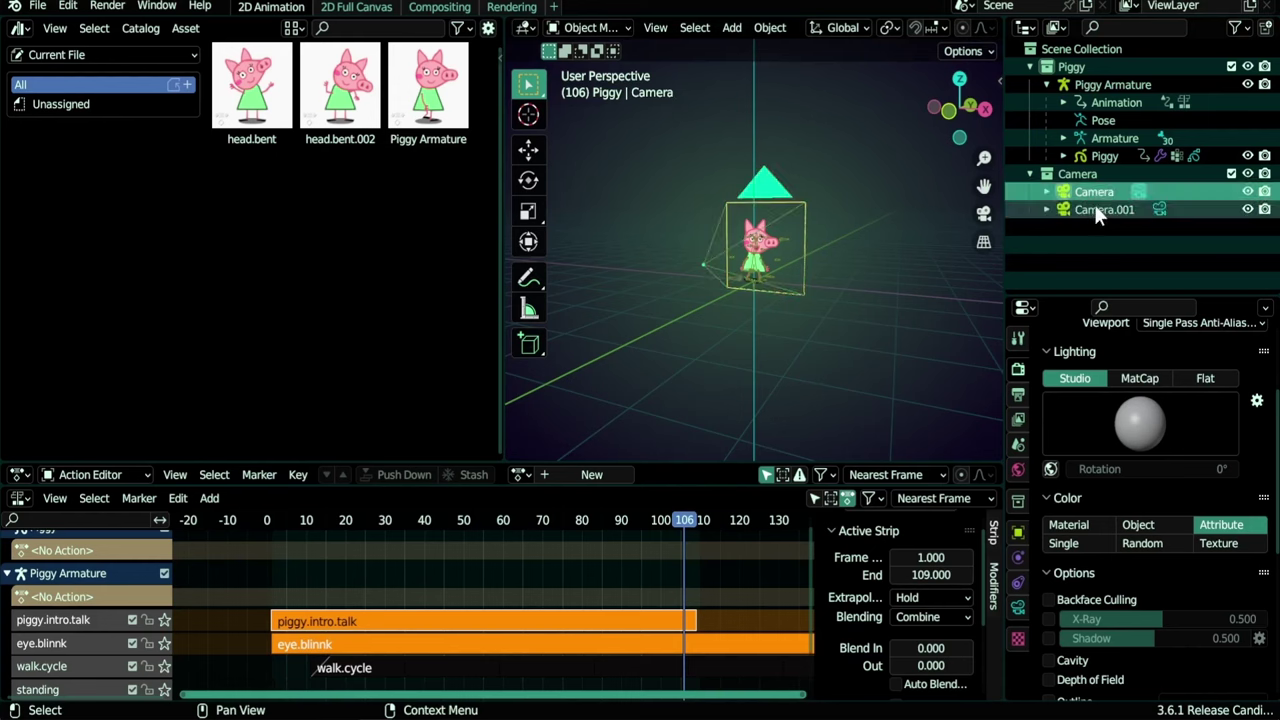
pyautogui.click(1097, 212)
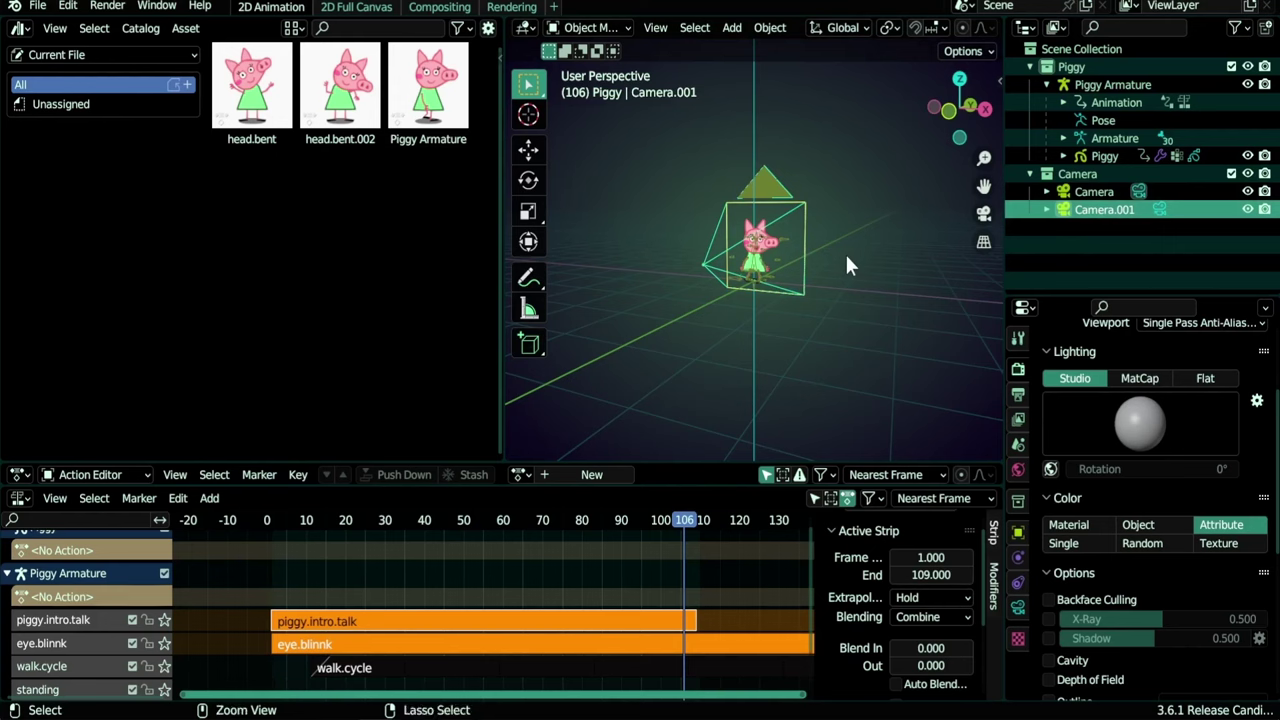
pyautogui.press('ctrl+KP_0')
pyautogui.click(1139, 234)
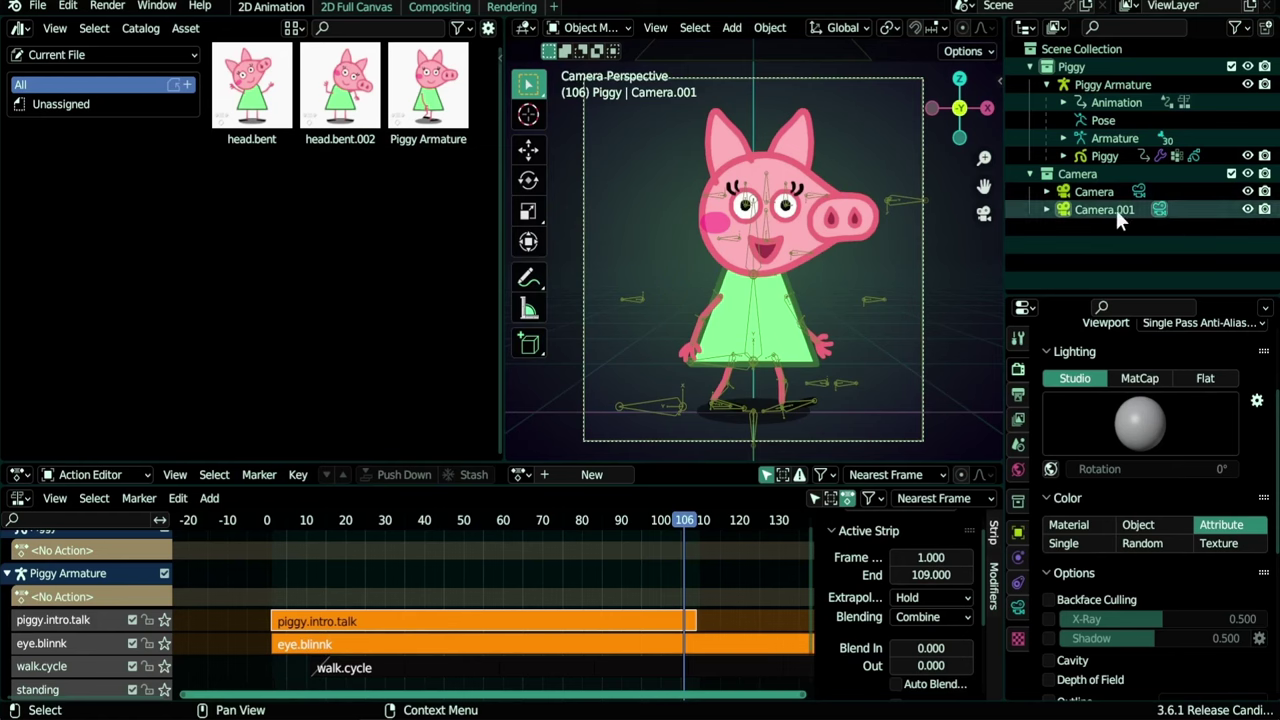
# Switch the active scene camera back and forth between Camera and Camera.001, ending on Camera.001
pyautogui.click(1138, 194)
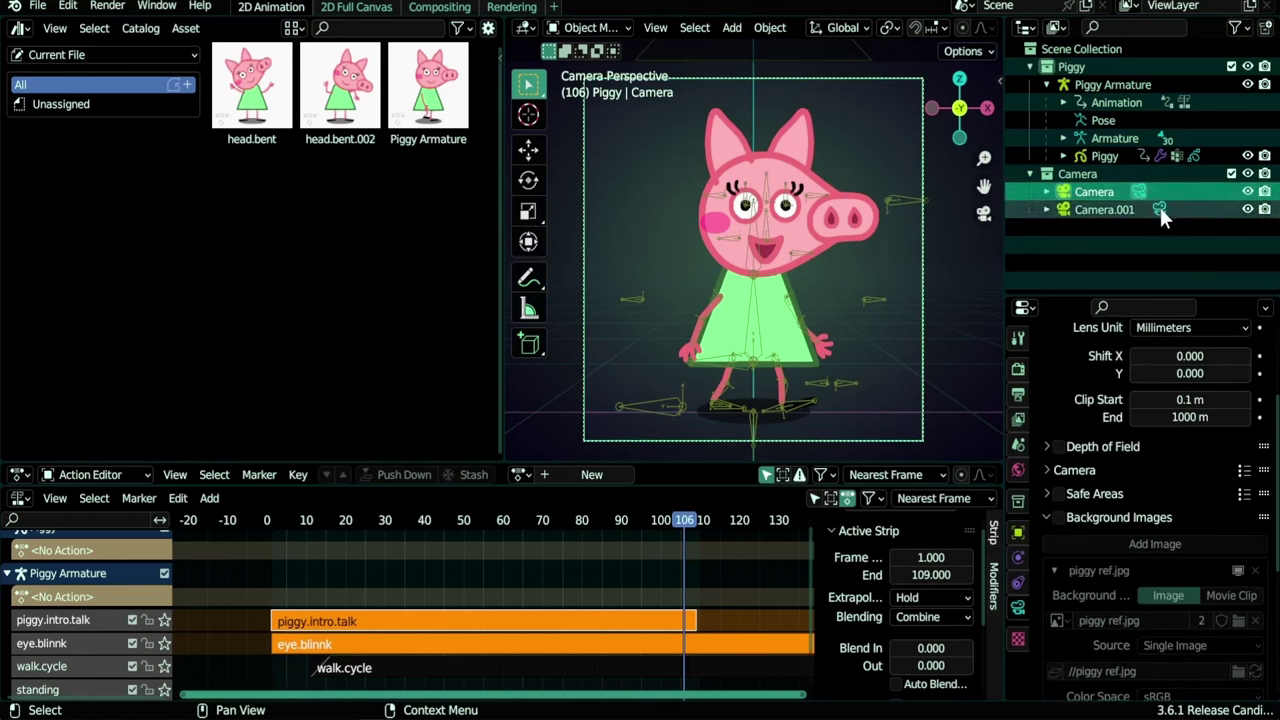
pyautogui.click(1160, 207)
pyautogui.click(1138, 190)
pyautogui.click(1156, 207)
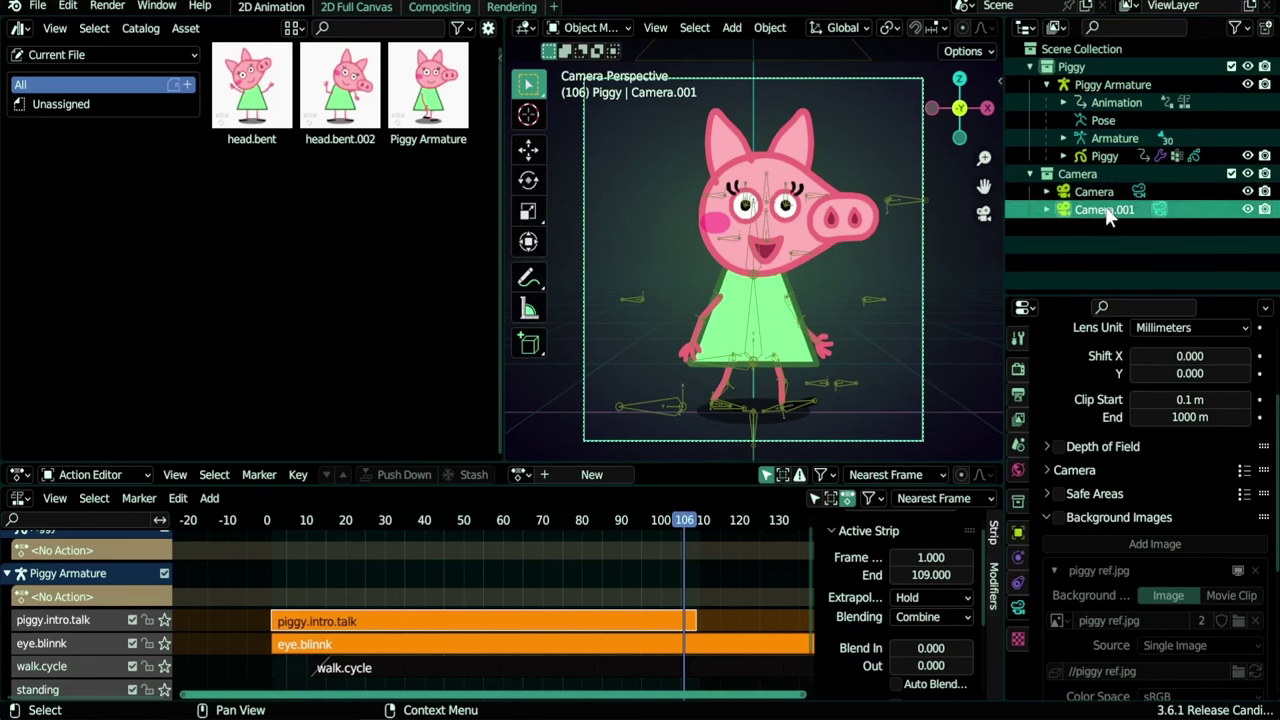
# Rename Camera.001 to Pose Camera
pyautogui.doubleClick(1117, 210)
pyautogui.write('P')
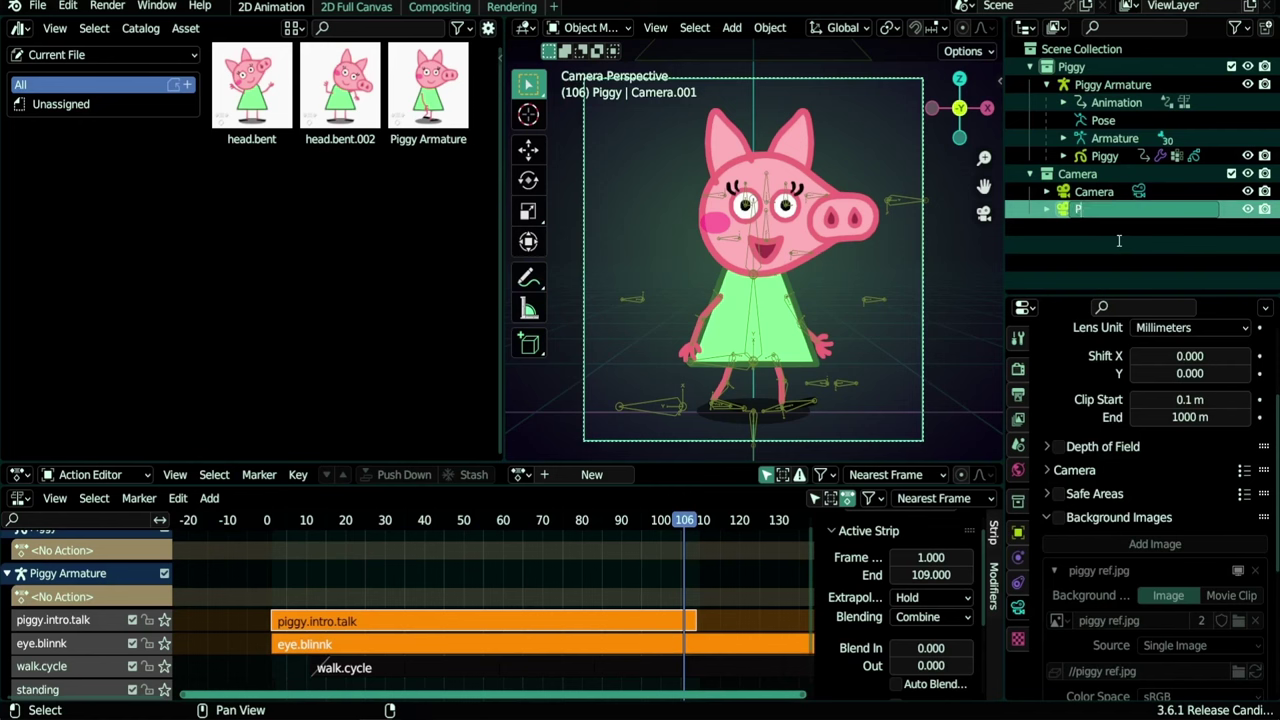
pyautogui.write('ose Camera')
pyautogui.press('Return')
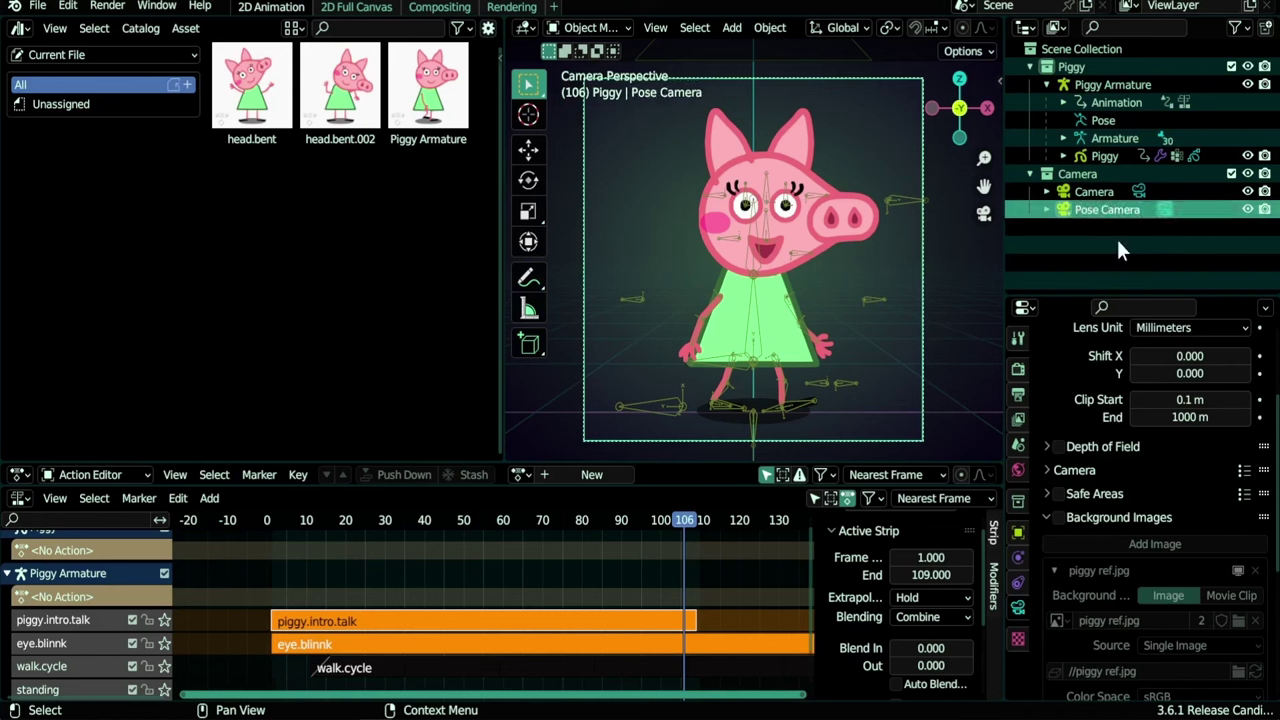
# Move Pose Camera closer along the global Y axis and raise it about 0.25 m to frame the pig's head
pyautogui.press('g')
pyautogui.press('y')
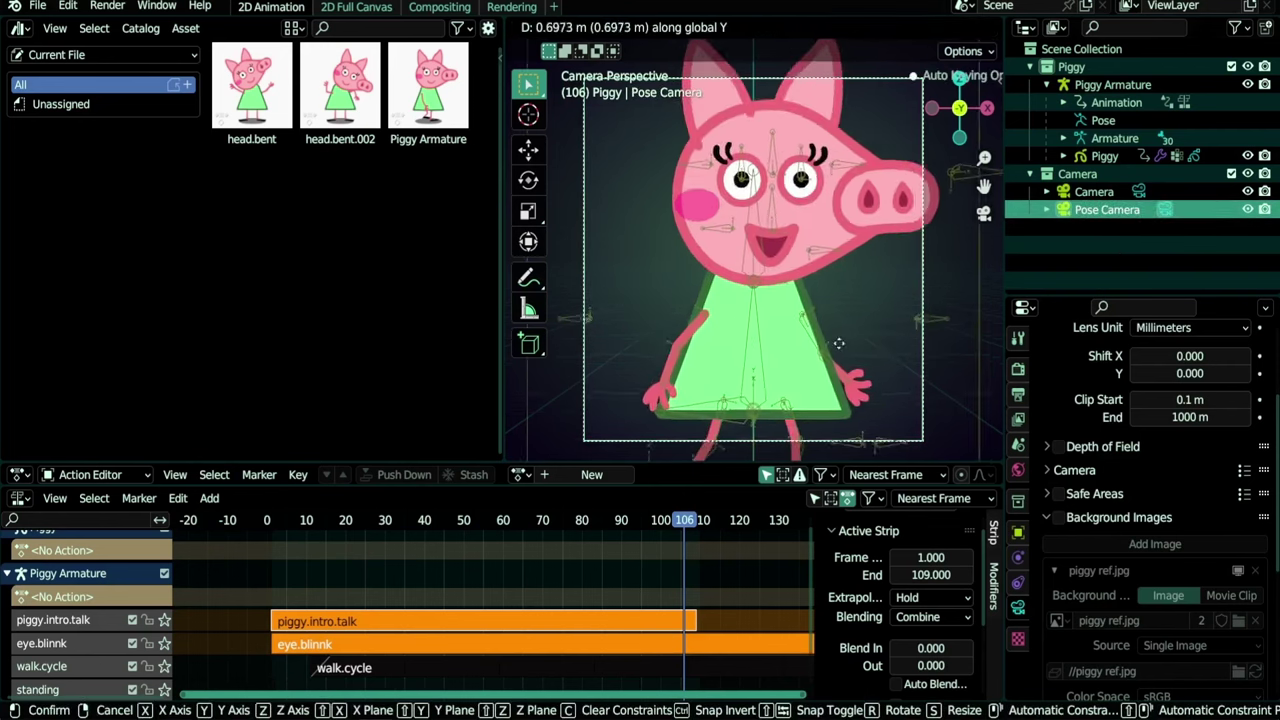
pyautogui.click(842, 355)
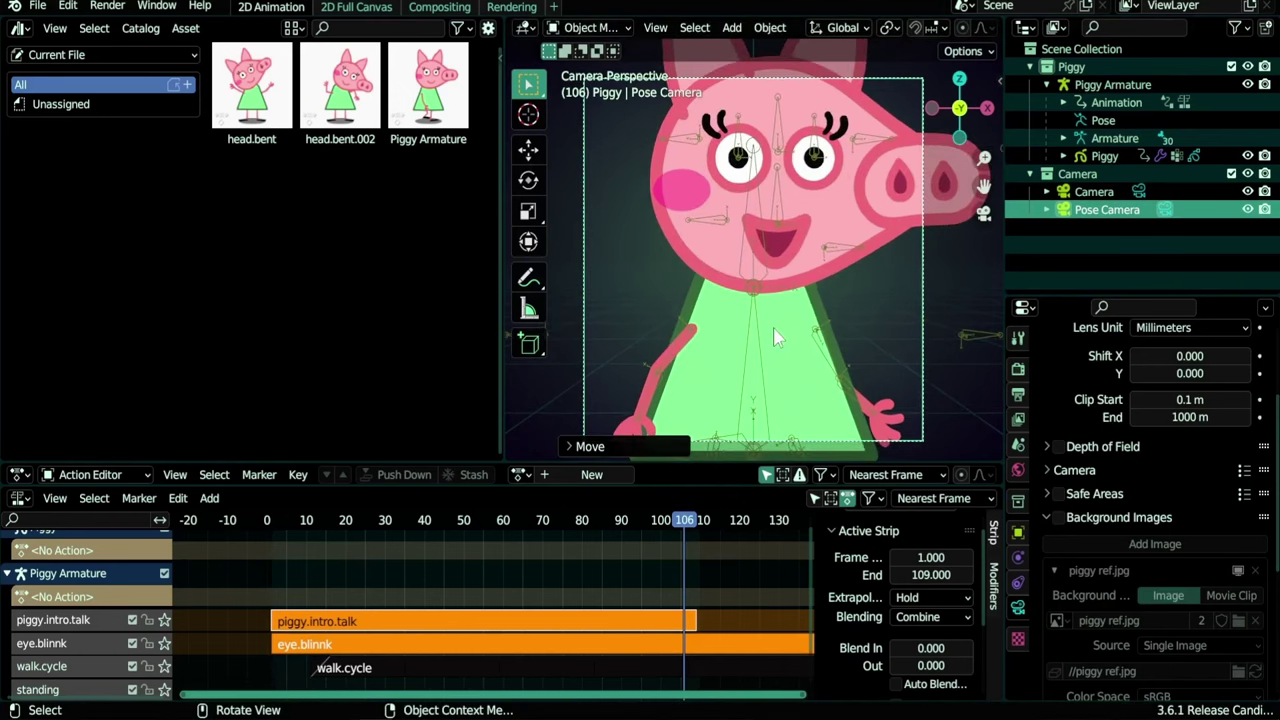
pyautogui.press('g')
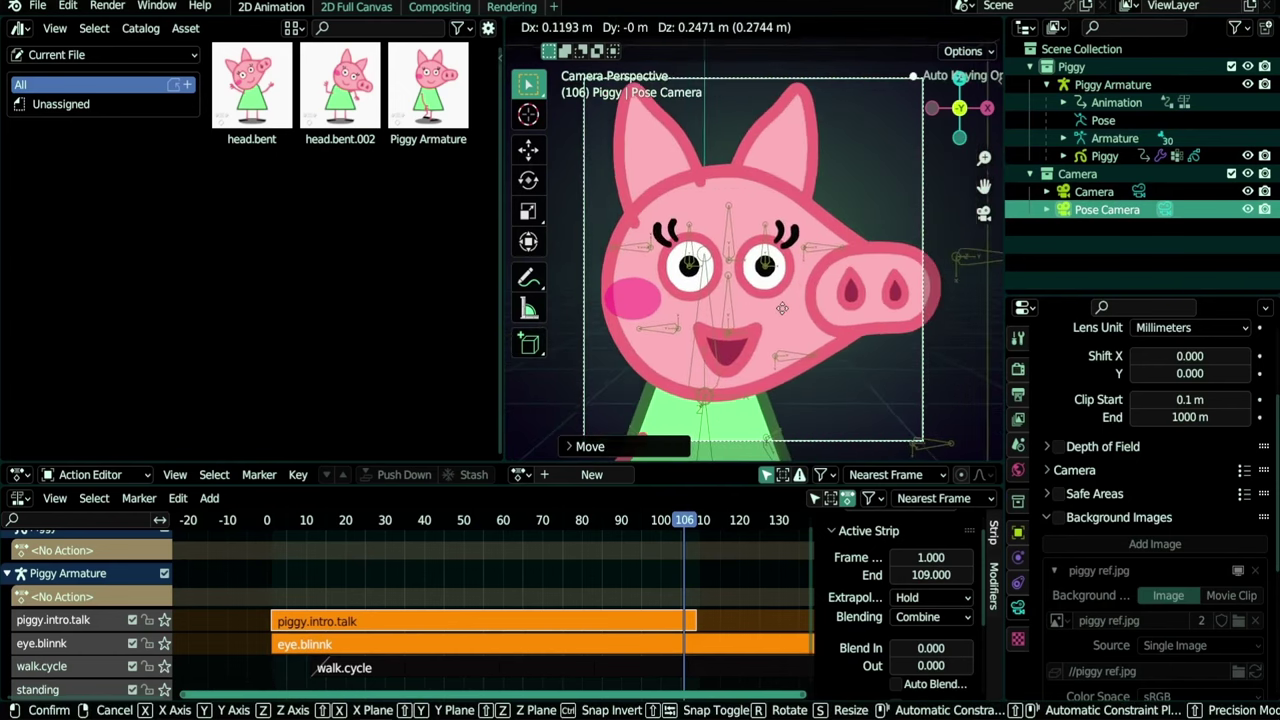
pyautogui.click(785, 308)
# Enlarge the Action Editor and create a pose asset from Piggy Armature's head bone at frame 106 in Pose Mode
pyautogui.click(428, 85)
pyautogui.moveTo(300, 487); pyautogui.dragTo(300, 680)
pyautogui.click(698, 317)
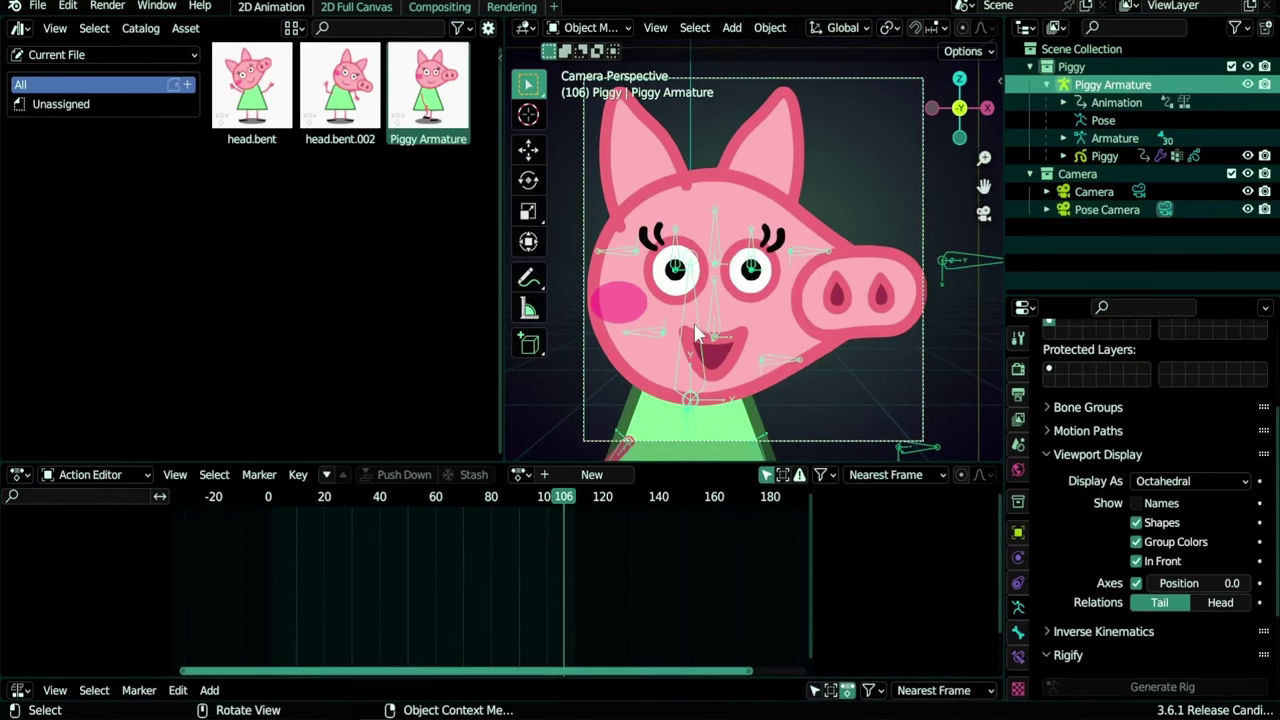
pyautogui.hotkey('ctrl', 'Tab')
pyautogui.click(698, 317)
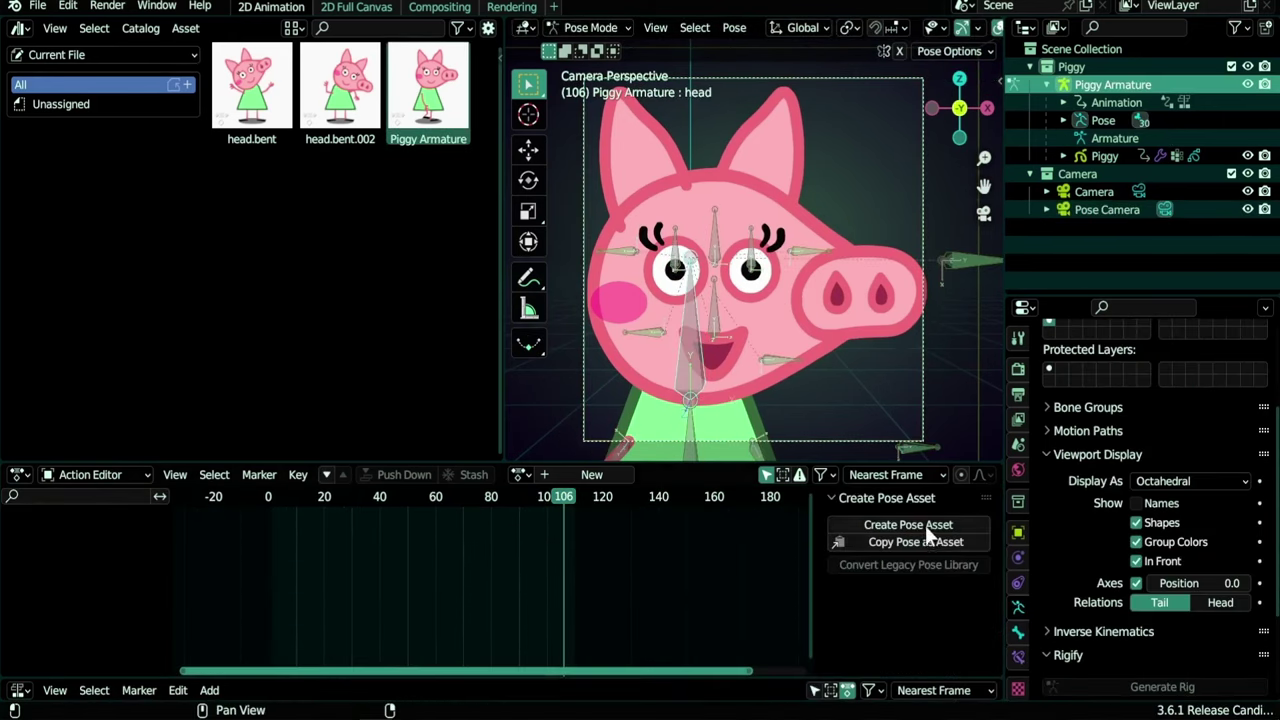
pyautogui.click(925, 525)
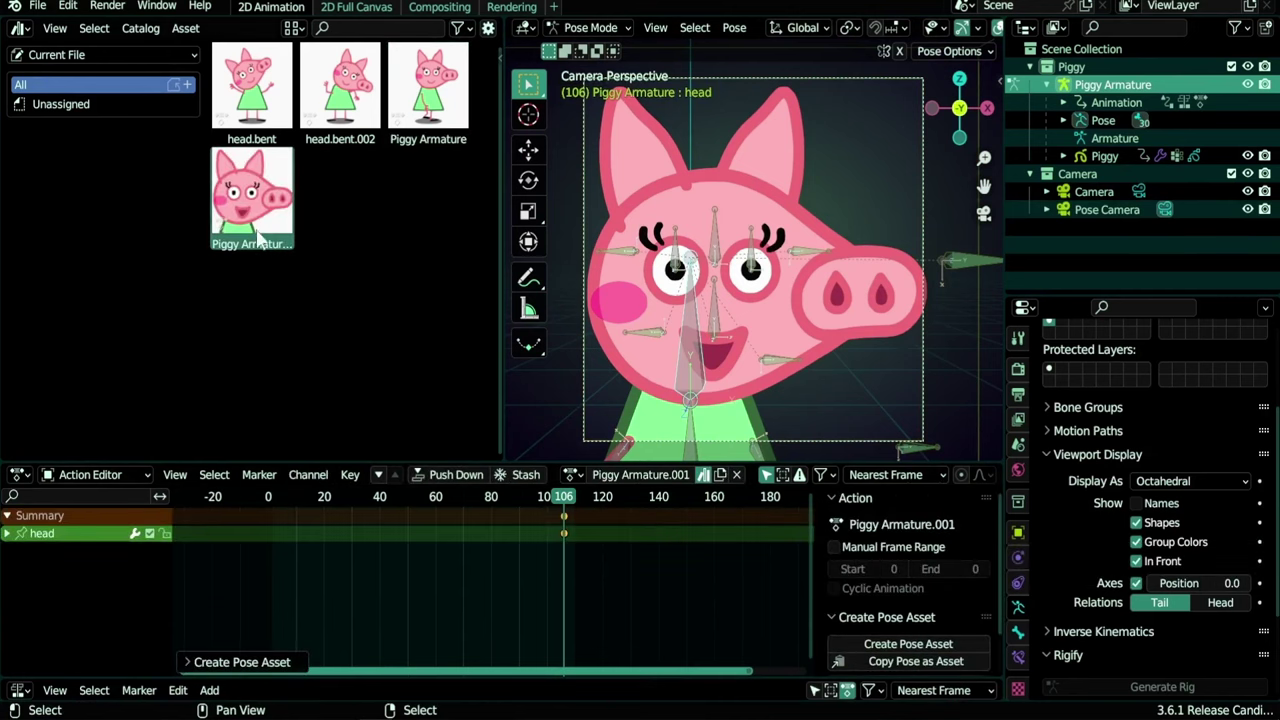
# Switch the active scene camera to Camera and back to Pose Camera
pyautogui.click(1162, 212)
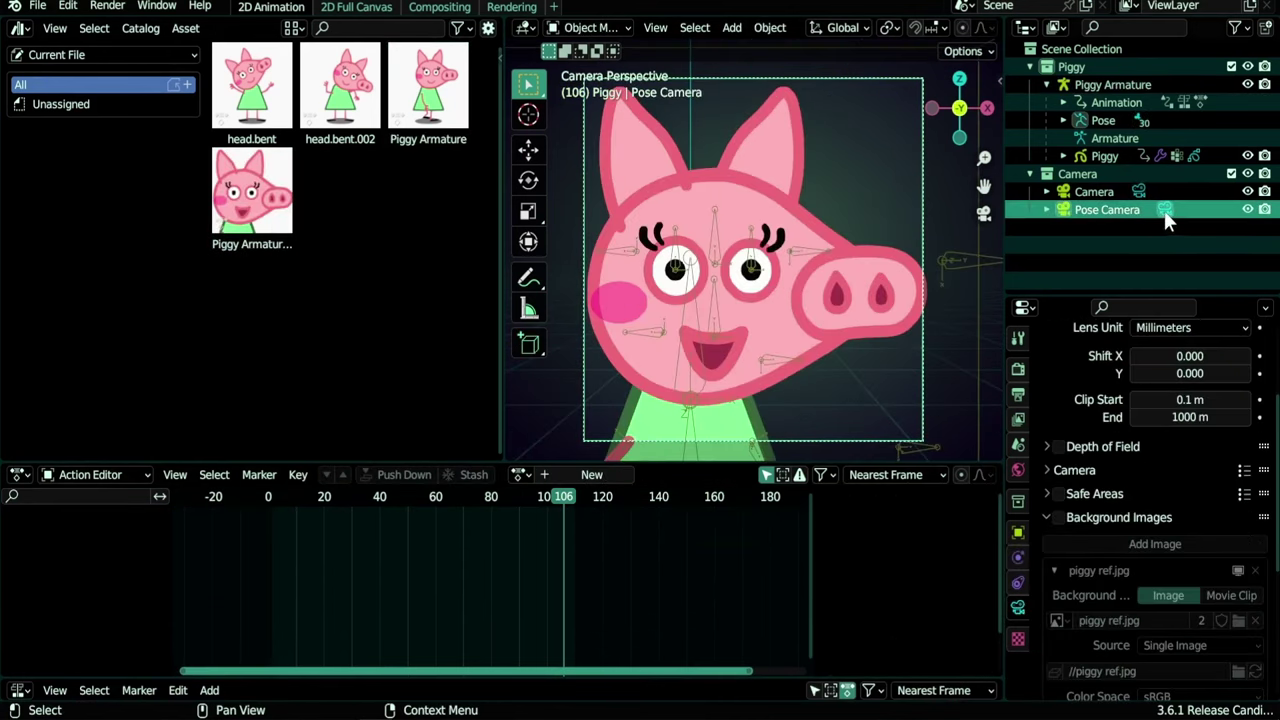
pyautogui.click(1138, 193)
pyautogui.click(1165, 210)
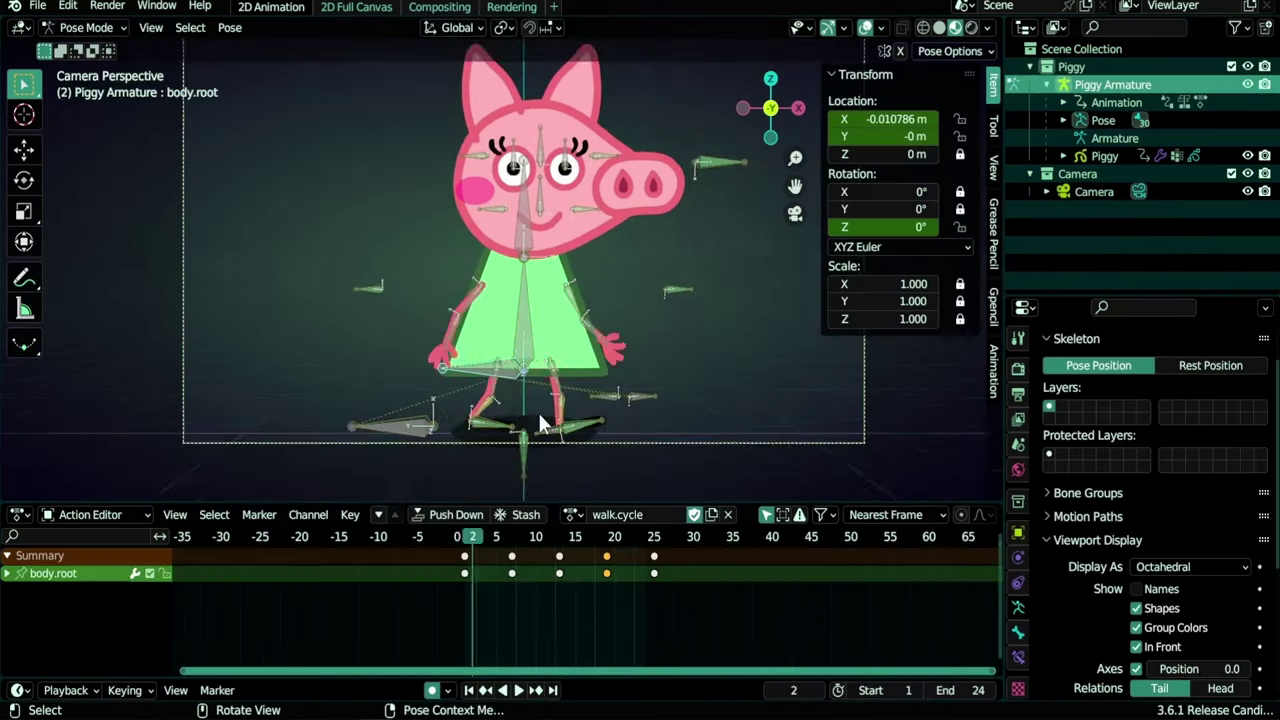
# Unlink the walk.cycle action from Piggy Armature and keyframe the eye.R bone at frame 1
pyautogui.click(728, 514)
pyautogui.click(486, 540)
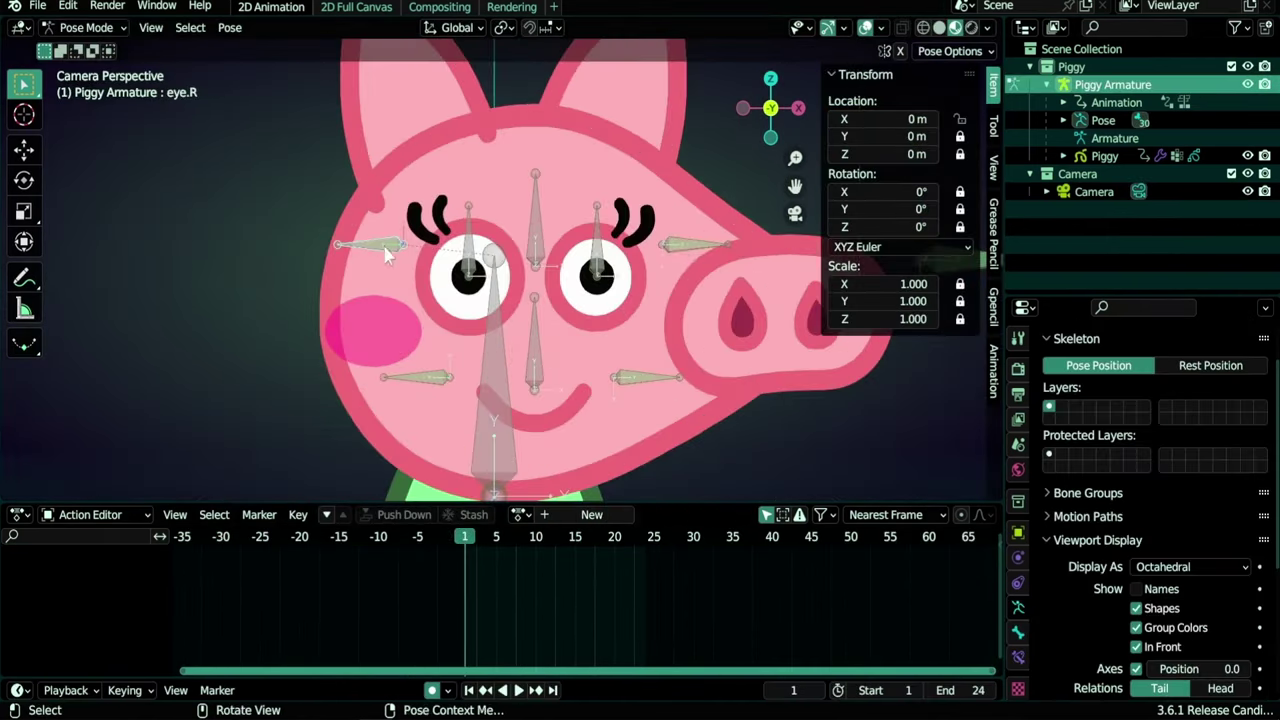
pyautogui.click(385, 245)
pyautogui.press('i')
# At frame 3, lower the mirrored eye bones about 0.074 m to close both eyes, and duplicate the eye keyframes
pyautogui.press('Right')
pyautogui.press('Right')
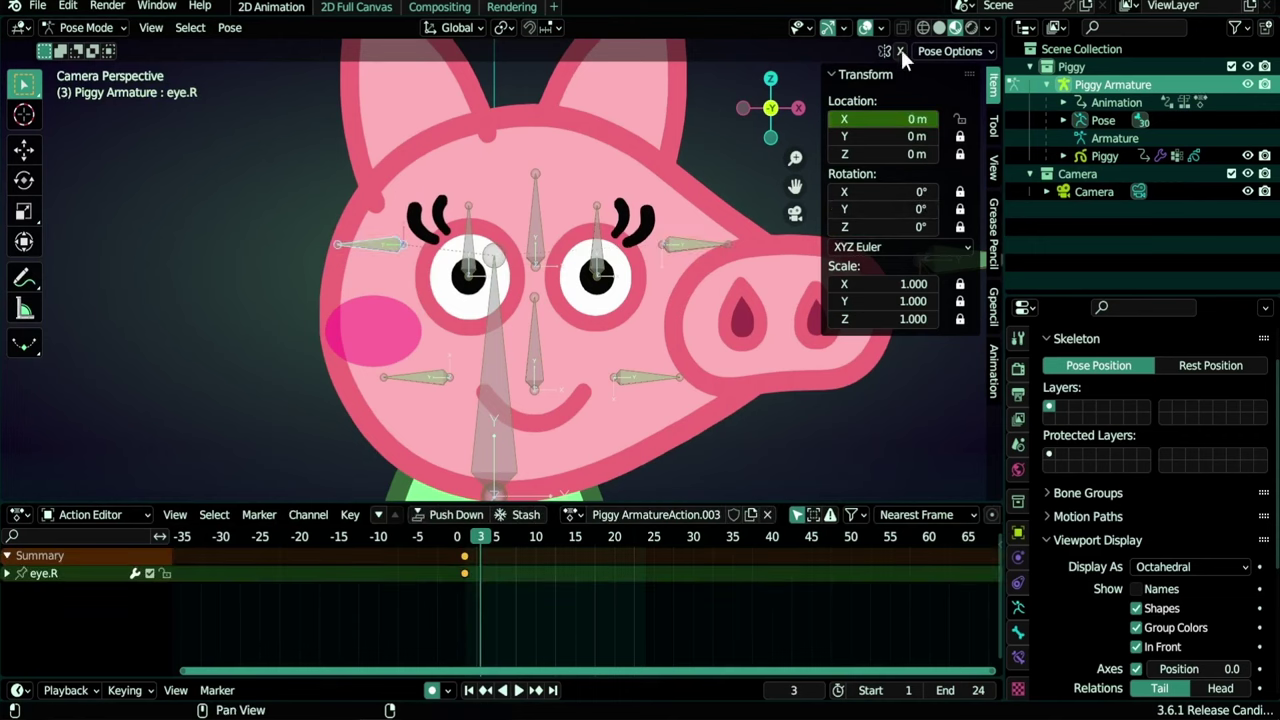
pyautogui.moveTo(390, 252); pyautogui.dragTo(388, 310)
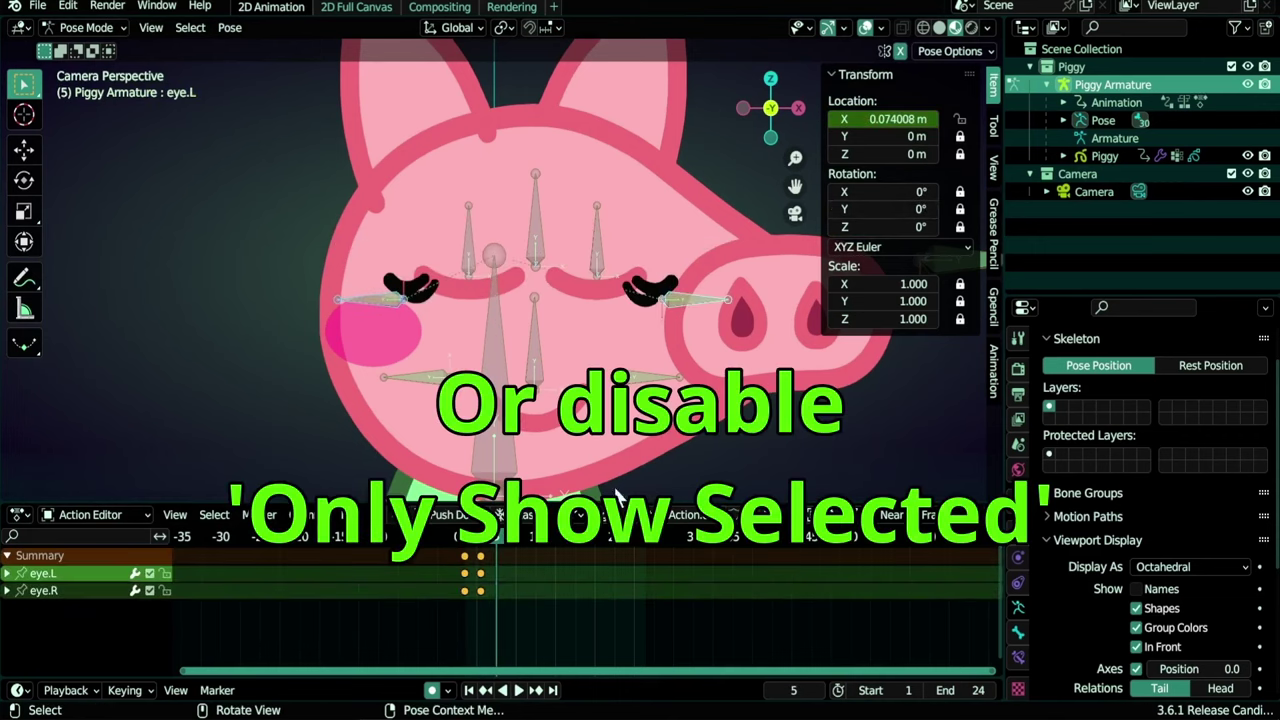
pyautogui.hotkey('shift', 'd')
pyautogui.click(540, 590)
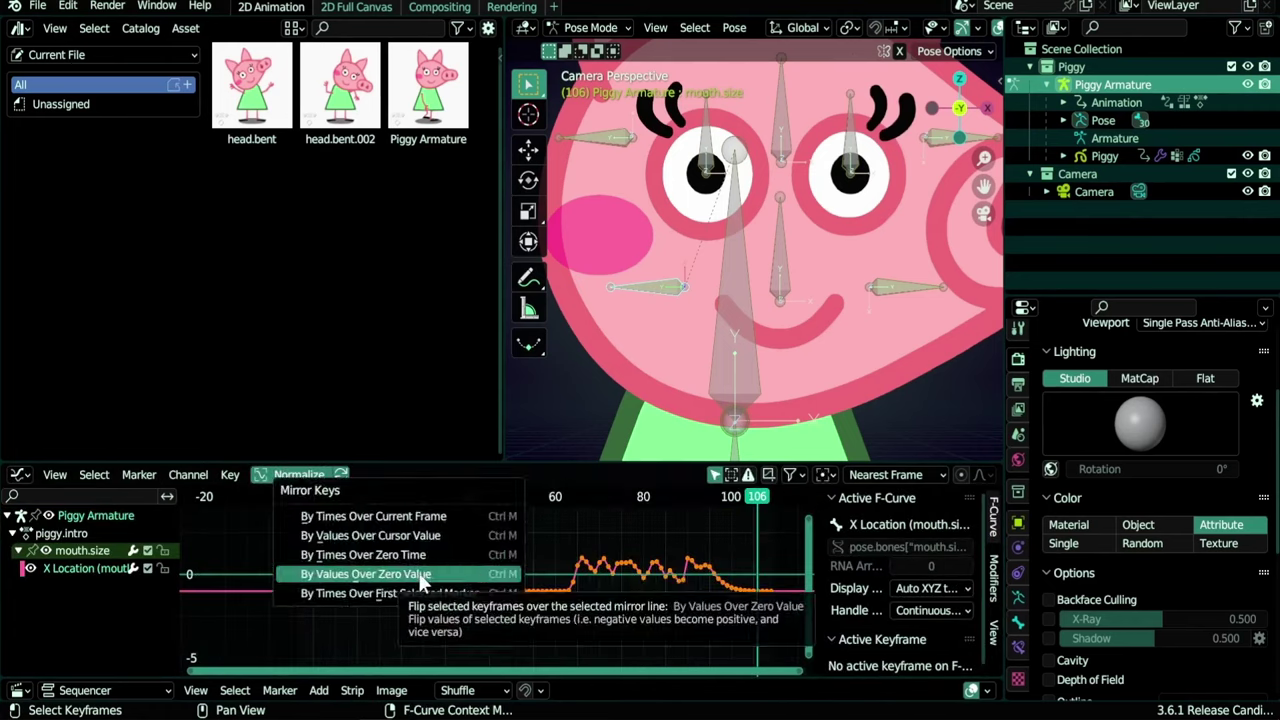
# Mirror the mouth.size keyframes by values over zero value and, with normalization off, shift the curve so its baseline sits at zero
pyautogui.click(426, 571)
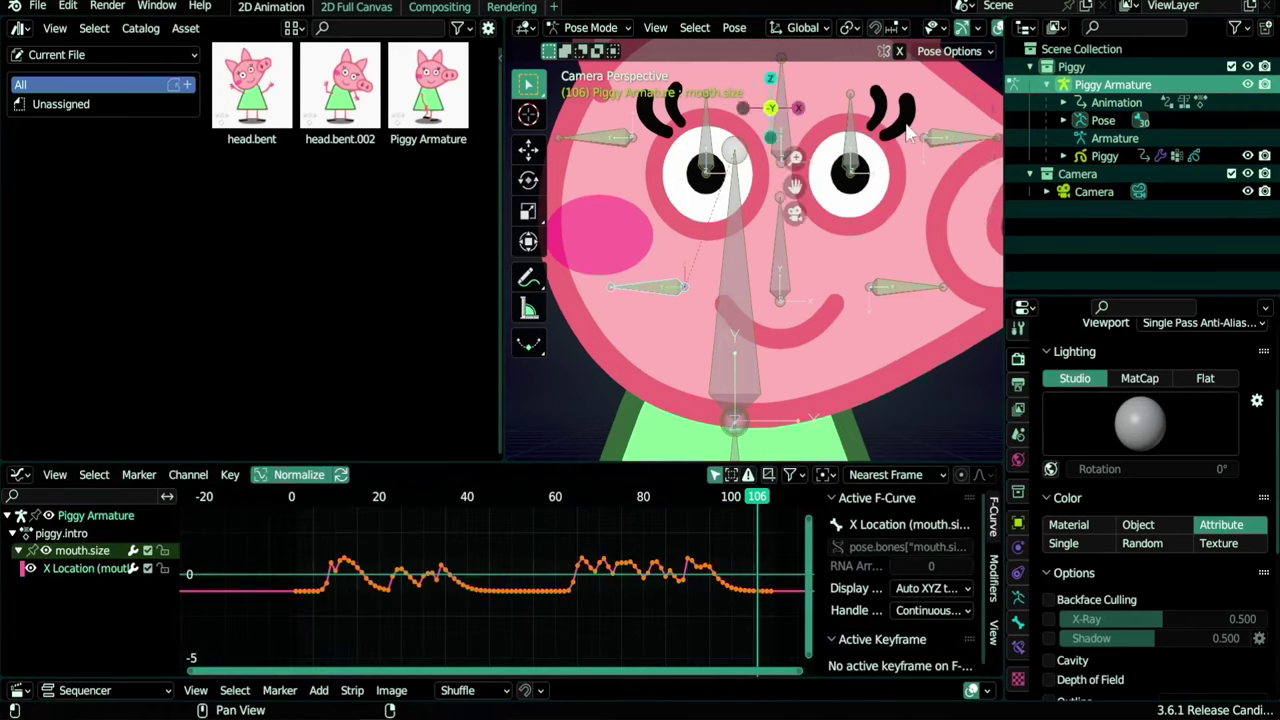
pyautogui.click(313, 475)
pyautogui.press('g')
pyautogui.click(280, 563)
pyautogui.press('Home')
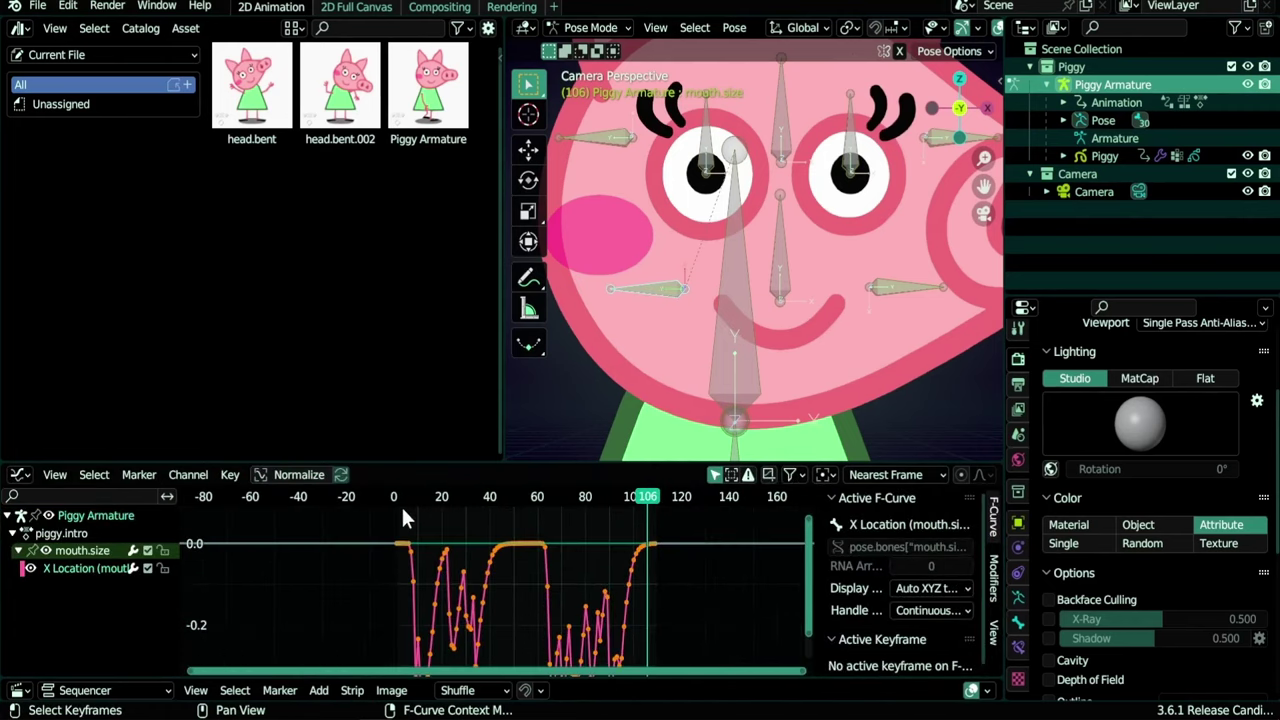
# Scale the mouth.size keyframes along Y by about 0.86 to reduce the mouth movement
pyautogui.press('s')
pyautogui.press('y')
pyautogui.press('Escape')
pyautogui.press('s')
pyautogui.press('y')
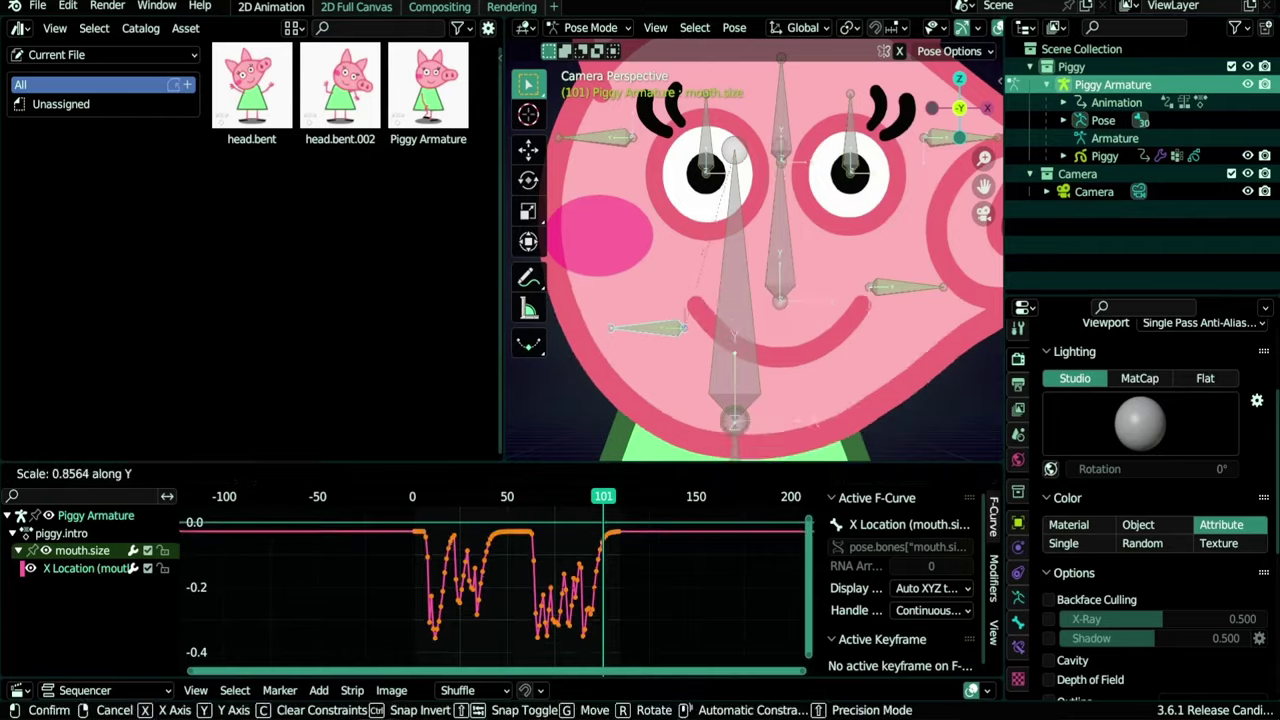
pyautogui.click(416, 600)
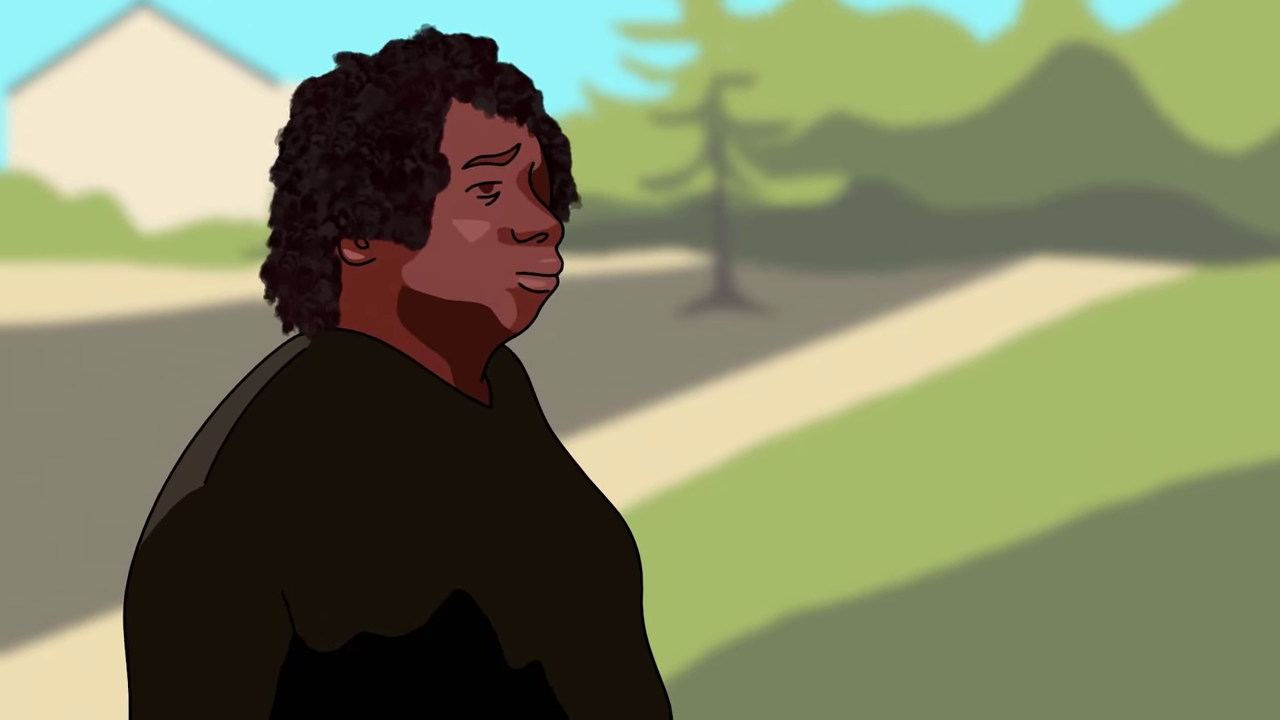